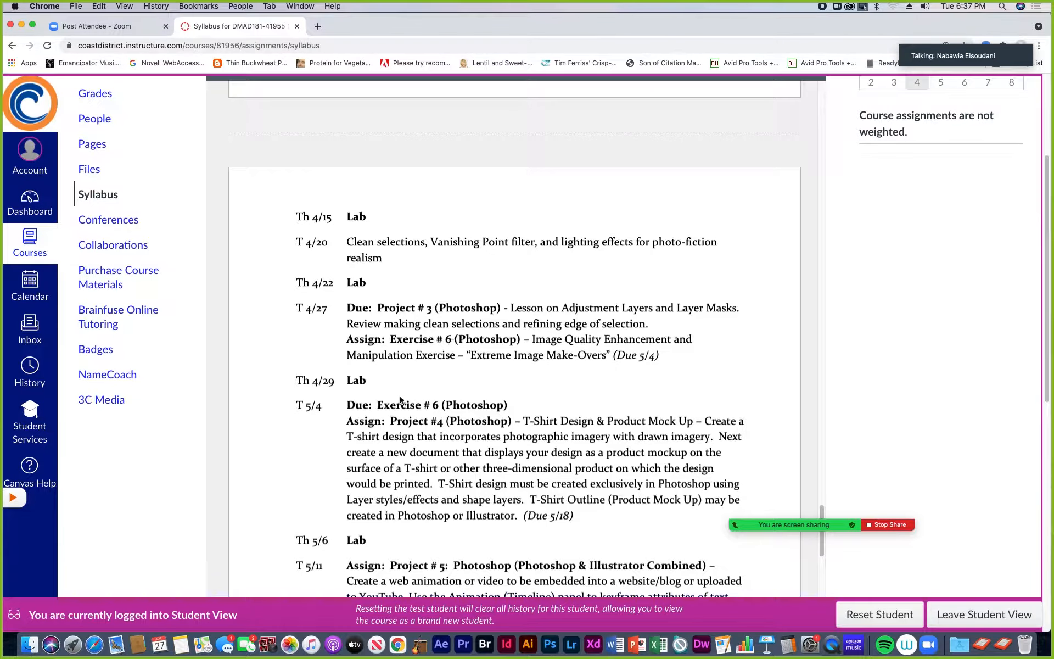
# - Review the course syllabus schedule entries for Exercise #6 and the Photoshop projects that follow it
pyautogui.scroll(-1, 311, 371)
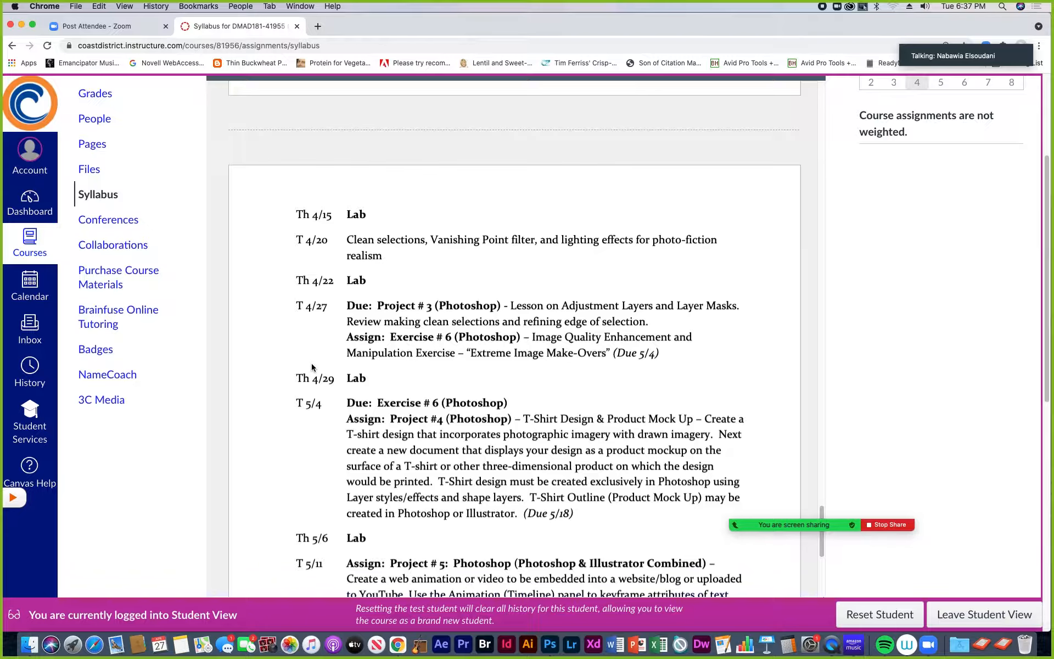
pyautogui.scroll(-5, 312, 367)
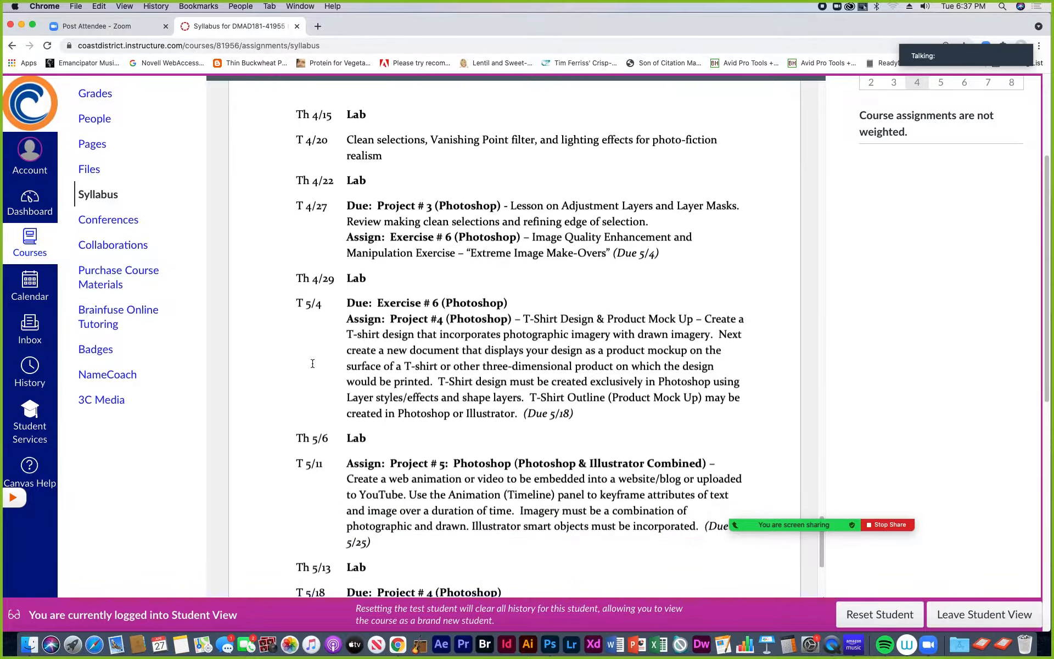
pyautogui.scroll(-4, 313, 364)
pyautogui.scroll(4, 313, 364)
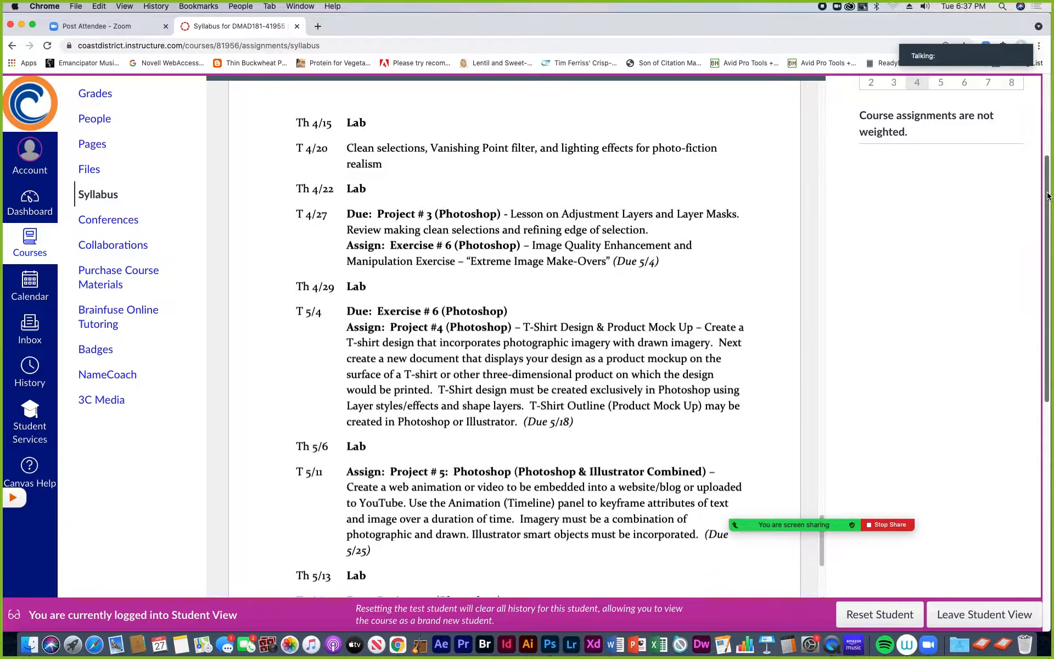
pyautogui.scroll(8, 937, 217)
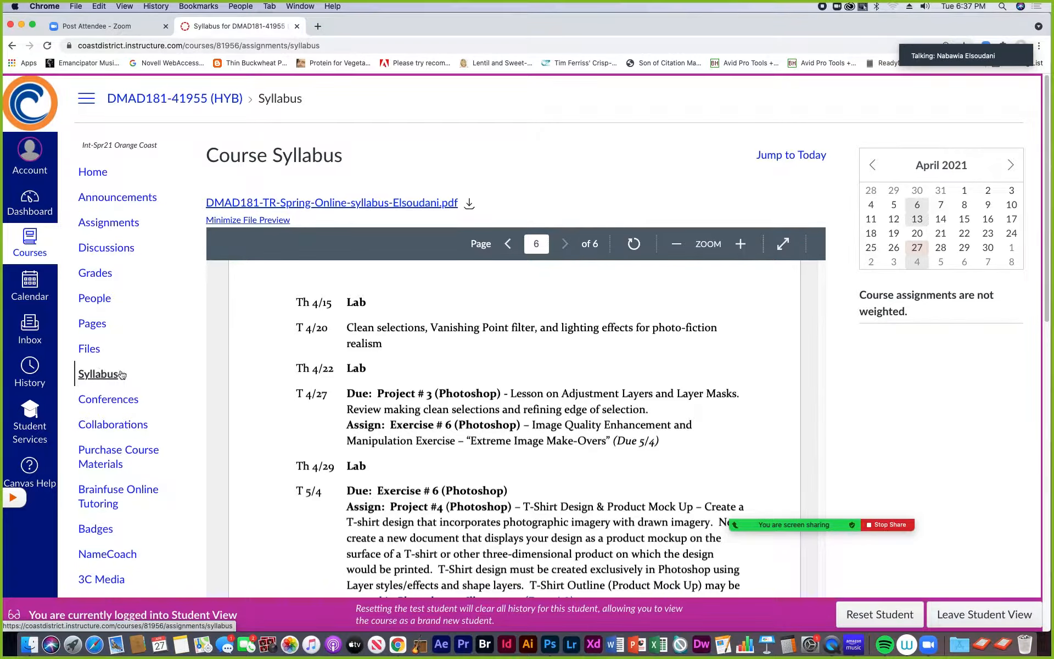
# - Go to the course Files and download the Exercise 6 folder
pyautogui.click(87, 352)
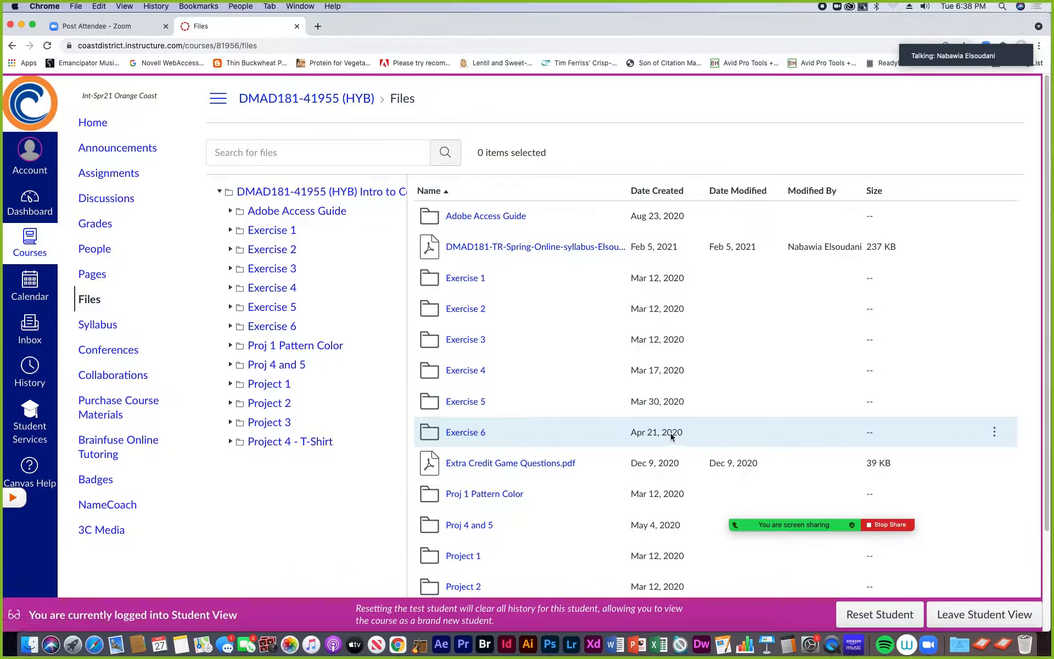
pyautogui.click(995, 432)
pyautogui.click(954, 476)
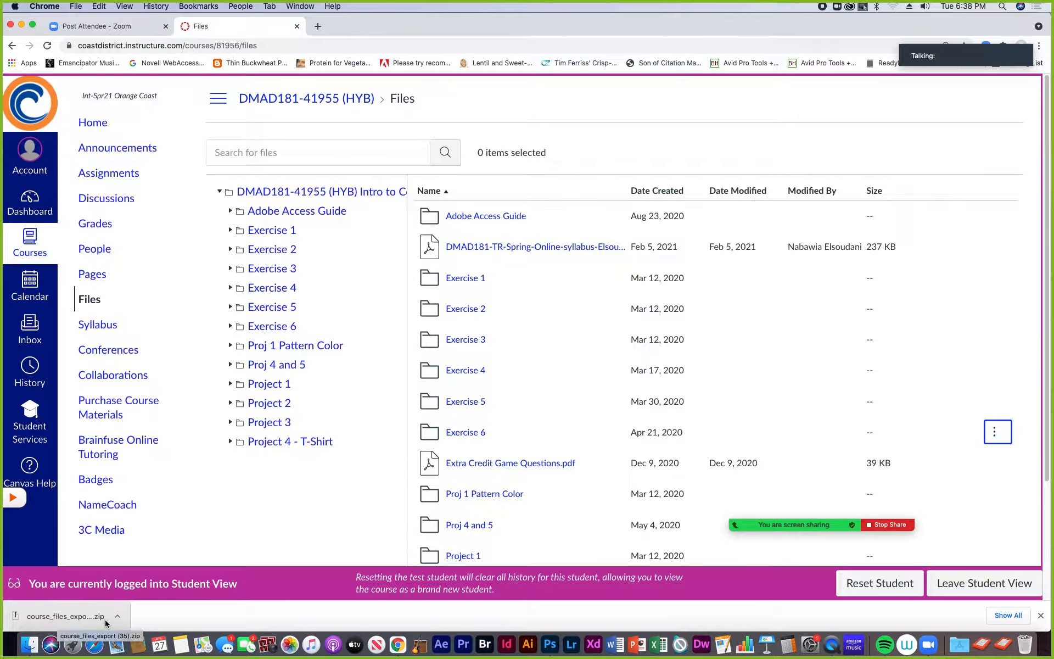
# - Switch to Finder and unzip course_files_export (35).zip in the Downloads folder
pyautogui.click(30, 648)
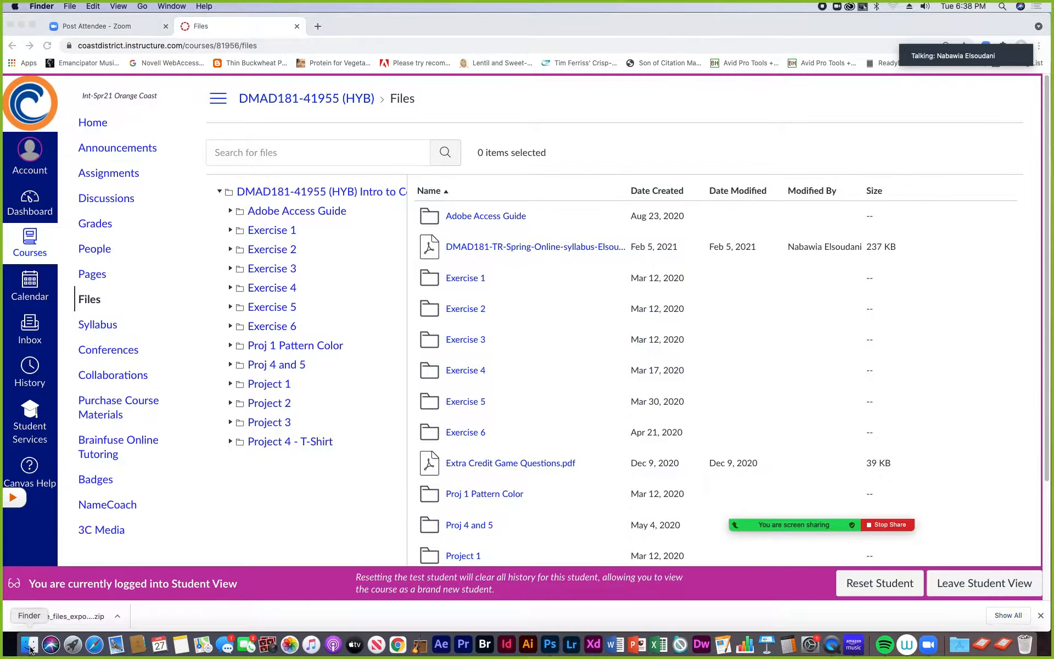
pyautogui.moveTo(527, 202); pyautogui.dragTo(389, 165)
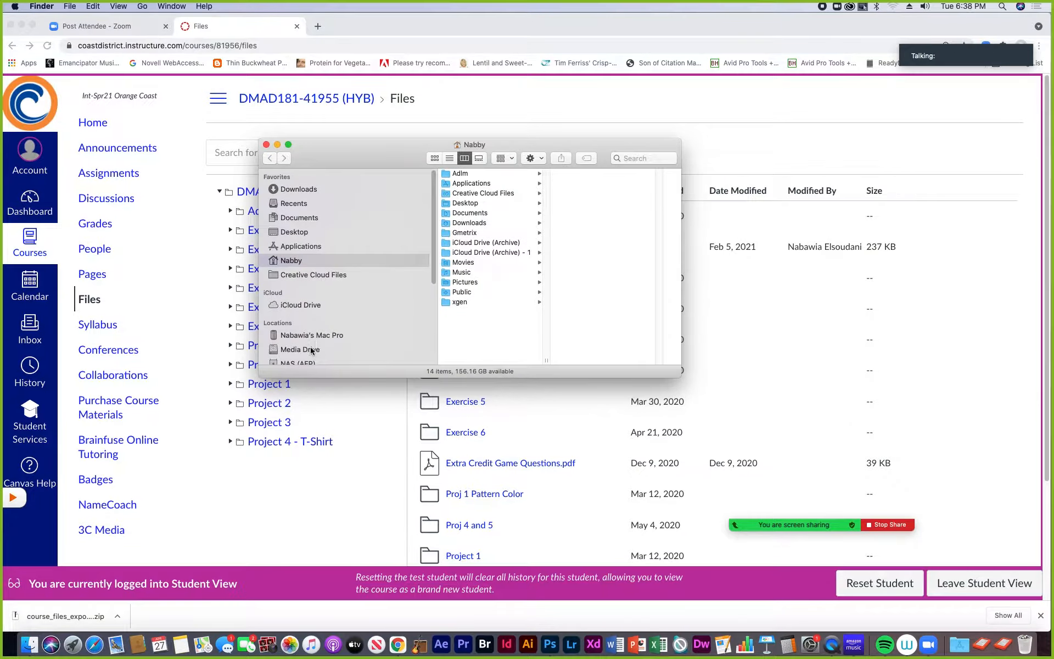
pyautogui.scroll(-4, 384, 273)
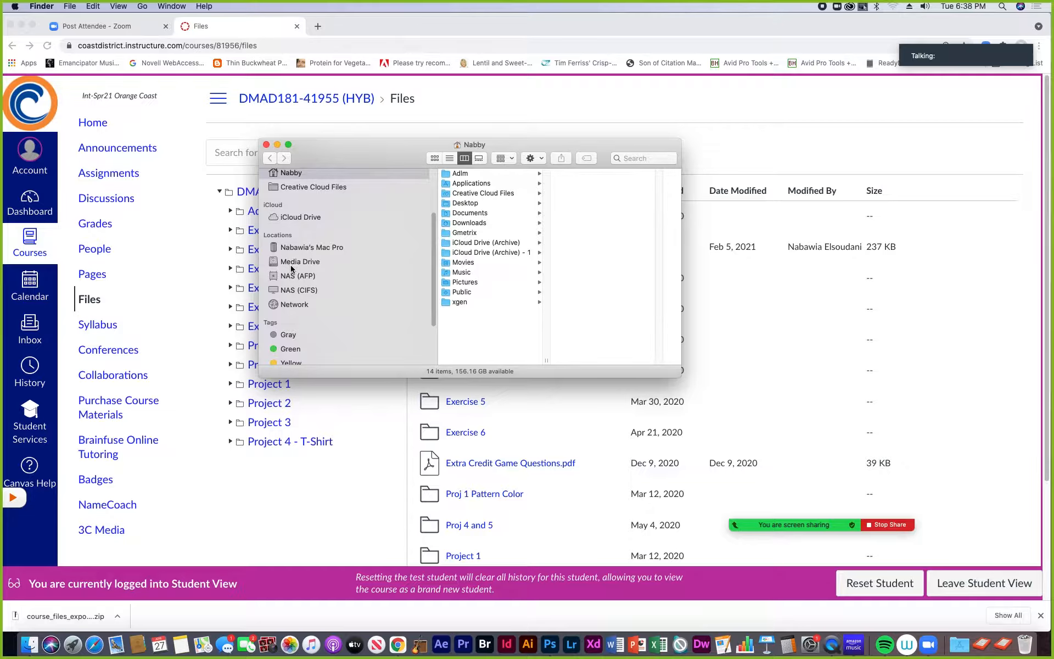
pyautogui.scroll(4, 301, 253)
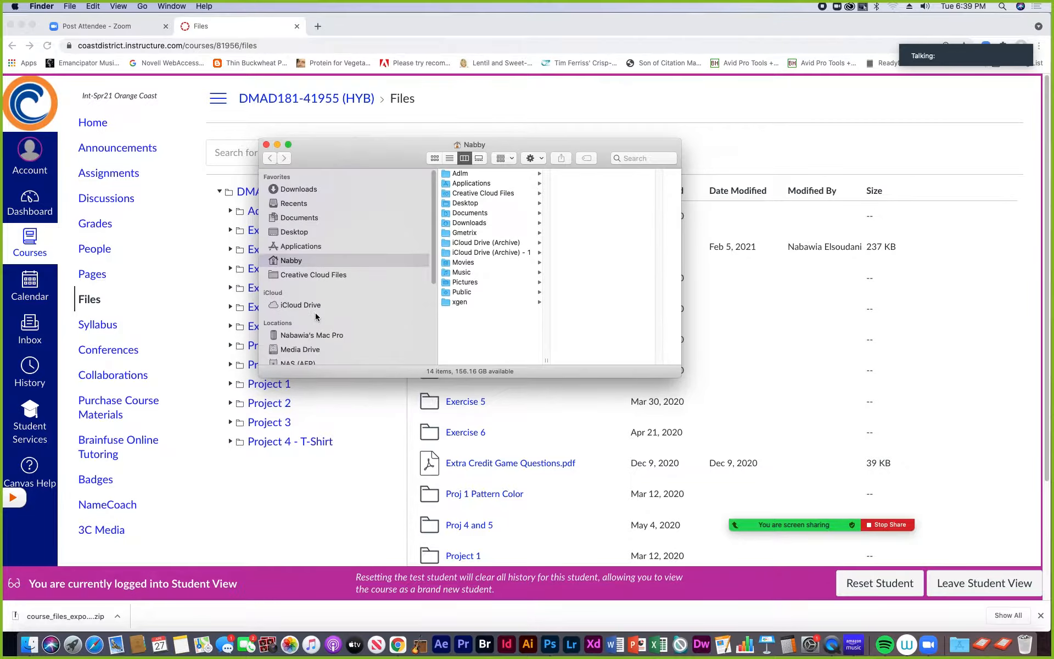
pyautogui.click(301, 189)
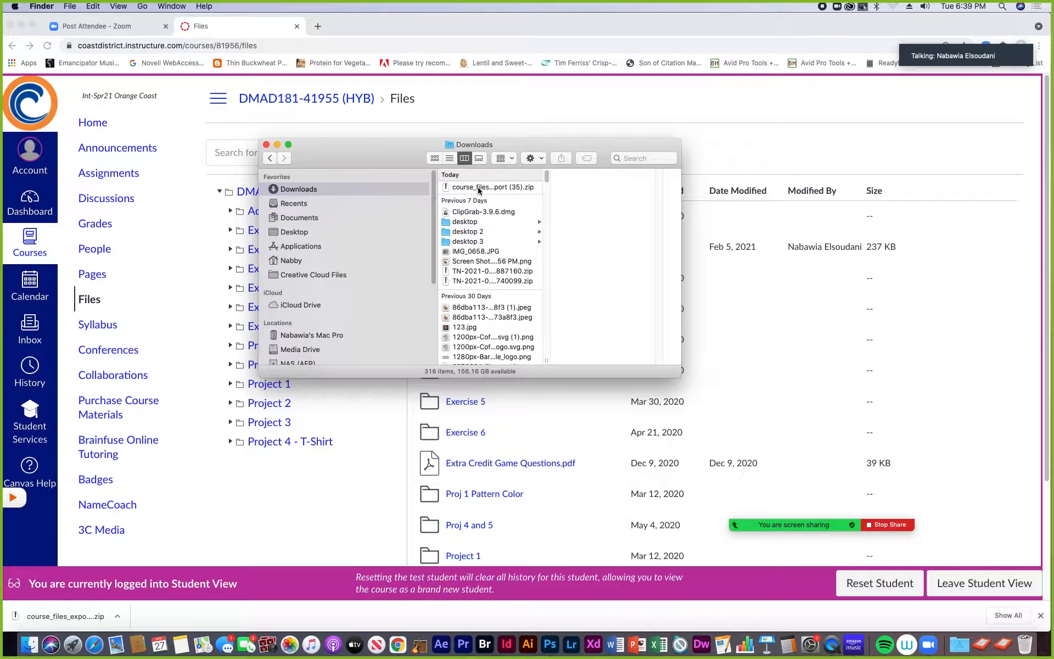
pyautogui.click(479, 187)
pyautogui.moveTo(544, 353); pyautogui.dragTo(644, 352)
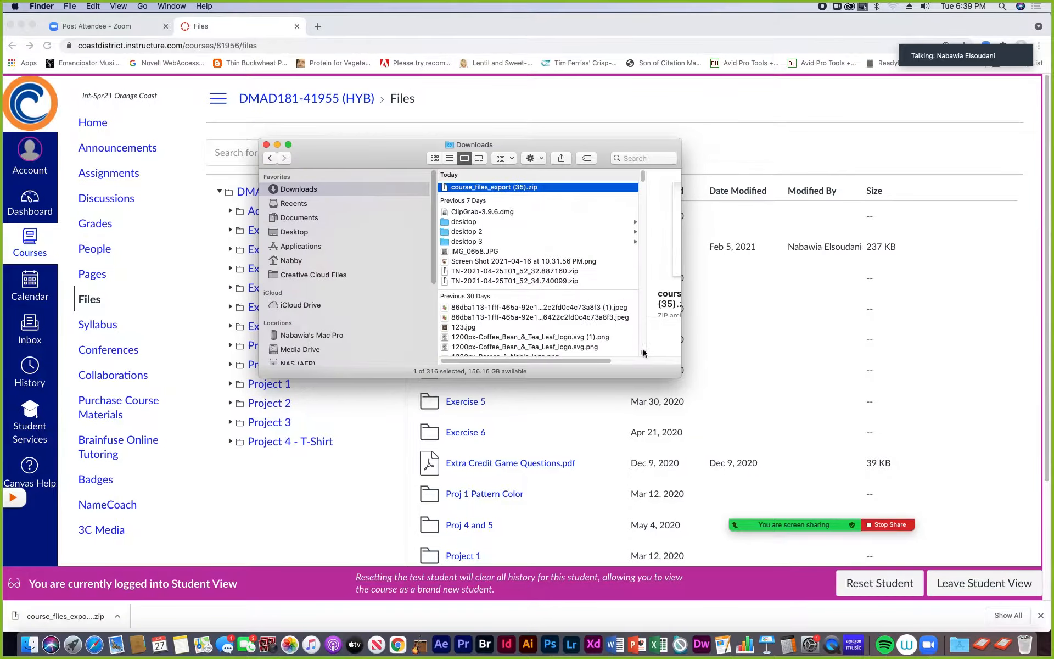
pyautogui.doubleClick(450, 188)
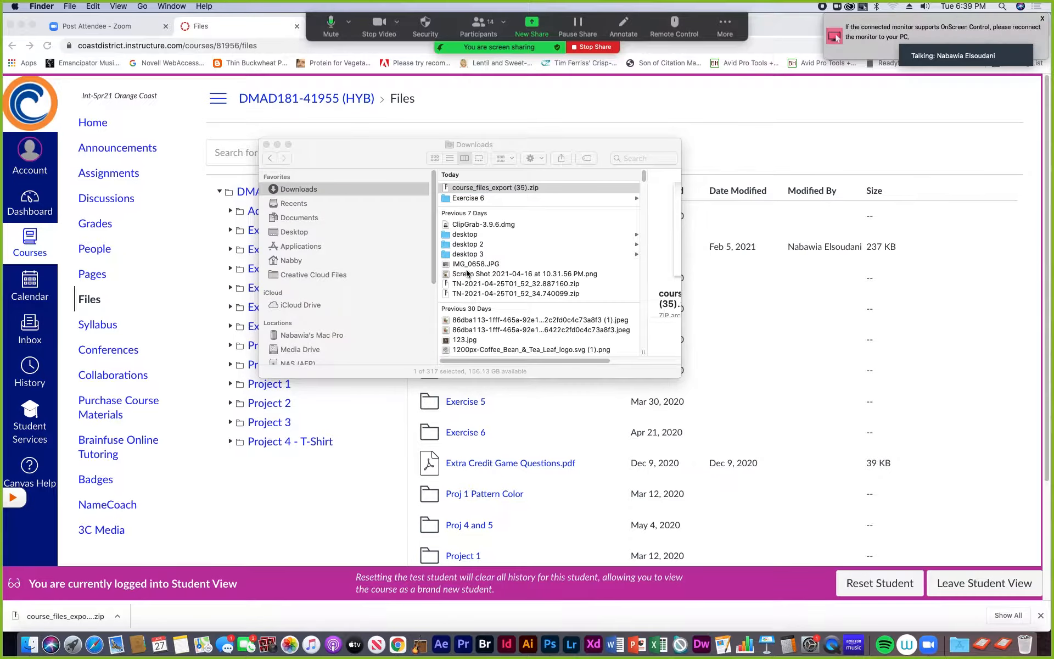
# - Show the contents of the extracted Exercise 6 folder and enlarge the Finder window to fit its file names
pyautogui.click(449, 199)
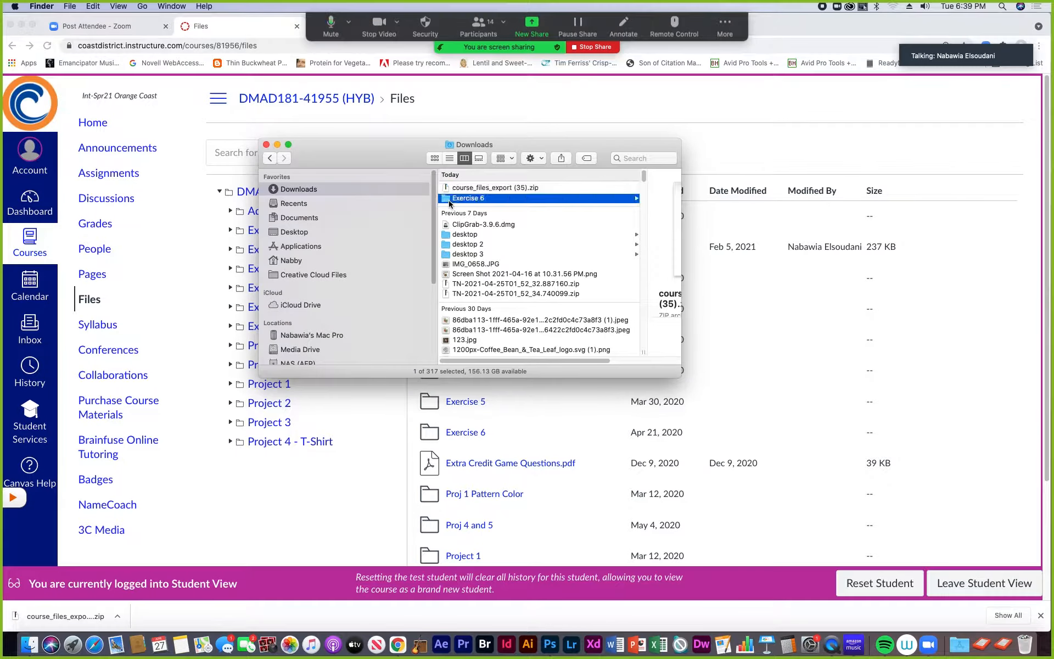
pyautogui.moveTo(547, 361); pyautogui.dragTo(445, 375)
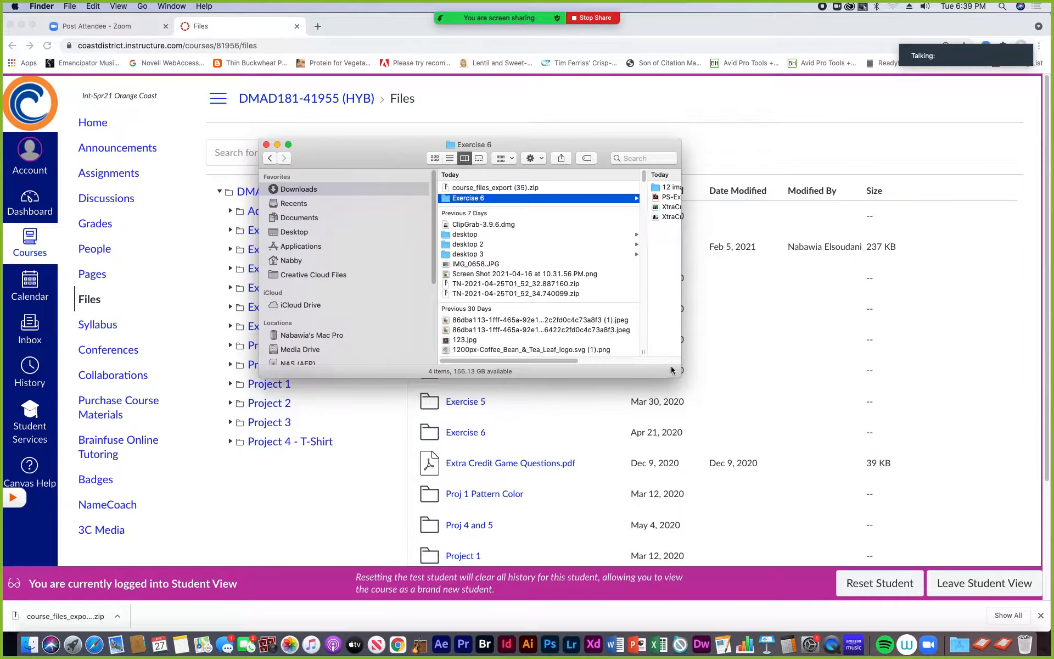
pyautogui.moveTo(680, 377); pyautogui.dragTo(910, 428)
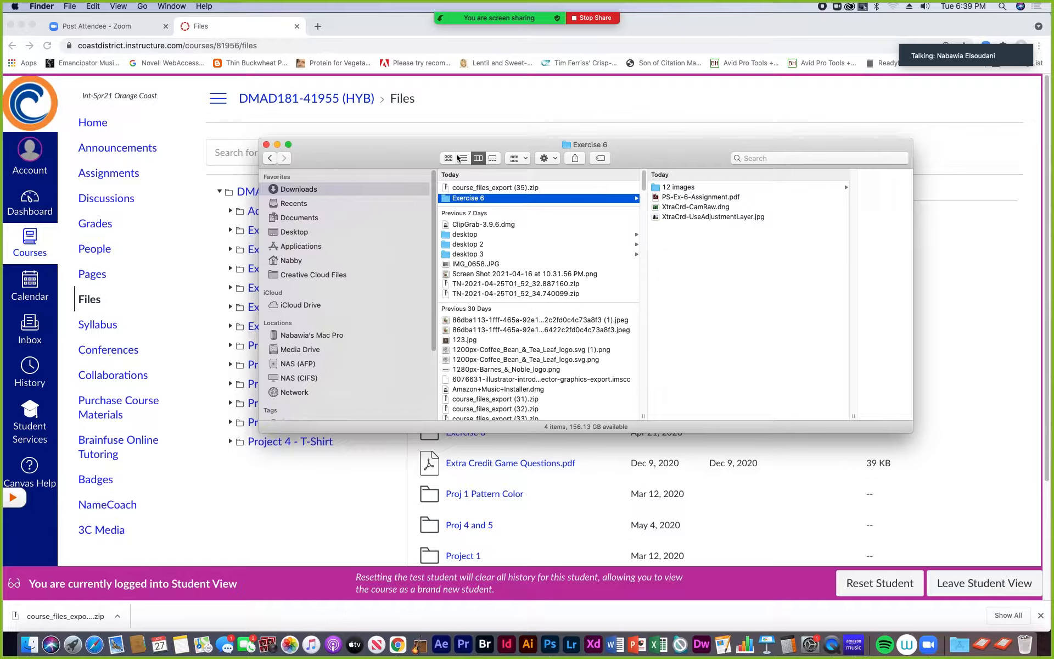
# - Open a second Finder window and go to the 181-TTh-2021 folder inside Teaching from Home on the Media Drive
pyautogui.click(68, 6)
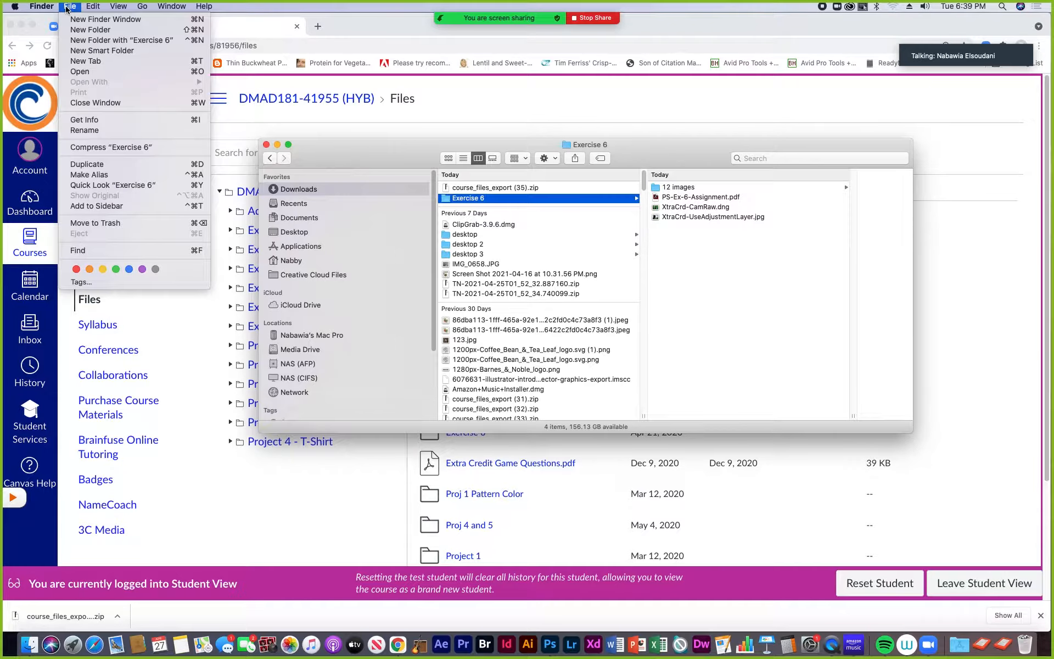
pyautogui.click(104, 19)
pyautogui.click(319, 360)
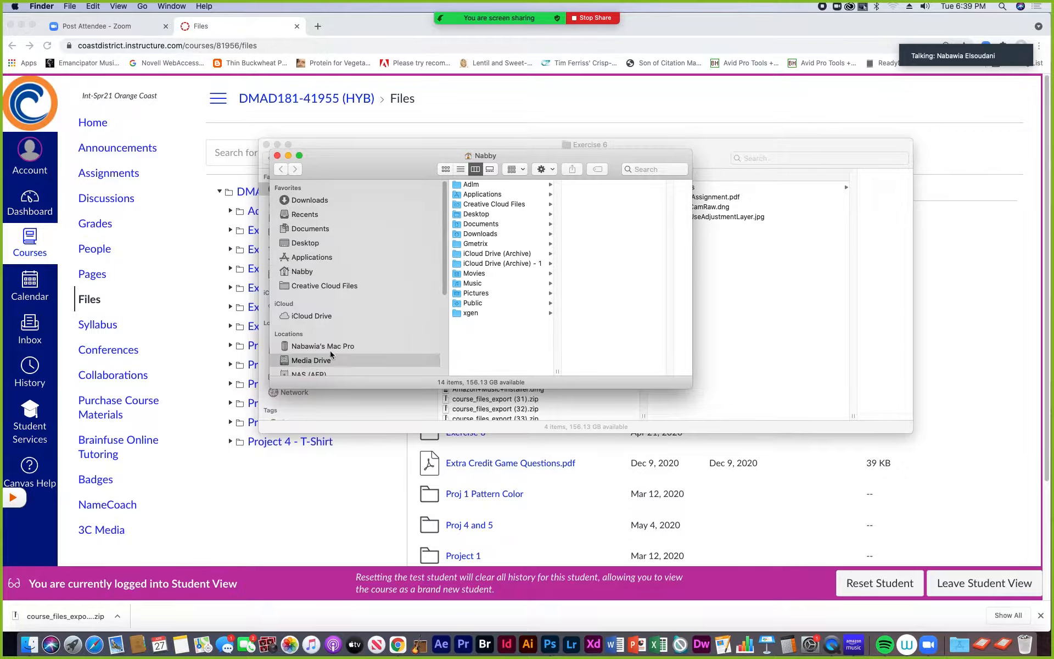
pyautogui.scroll(-10, 522, 362)
pyautogui.scroll(-15, 522, 362)
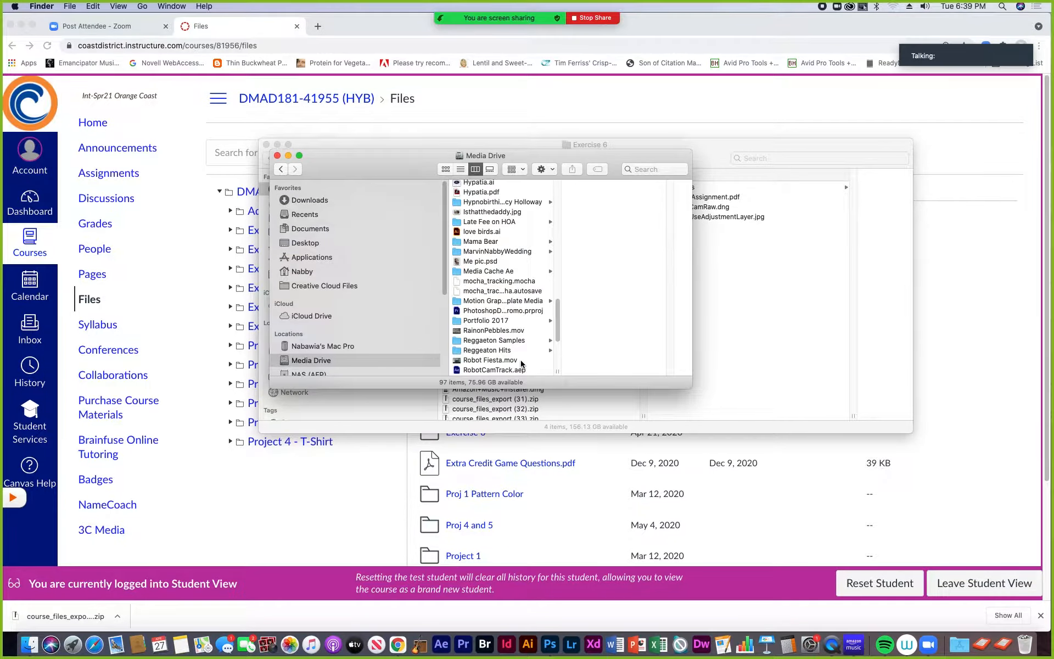
pyautogui.click(480, 321)
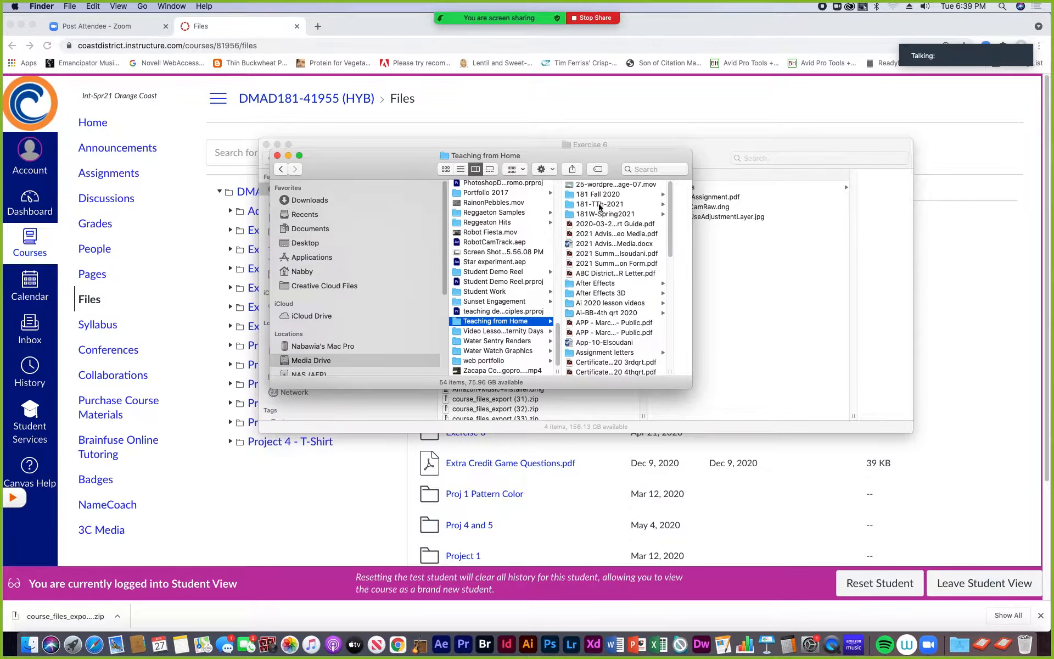
pyautogui.click(599, 205)
# - Arrange both Finder windows side by side and copy the Exercise 6 folder from Downloads into 181-TTh-2021
pyautogui.scroll(-5, 690, 340)
pyautogui.moveTo(692, 388); pyautogui.dragTo(824, 549)
pyautogui.moveTo(633, 178); pyautogui.dragTo(405, 96)
pyautogui.click(636, 161)
pyautogui.moveTo(439, 159); pyautogui.dragTo(734, 342)
pyautogui.moveTo(780, 373); pyautogui.dragTo(473, 433)
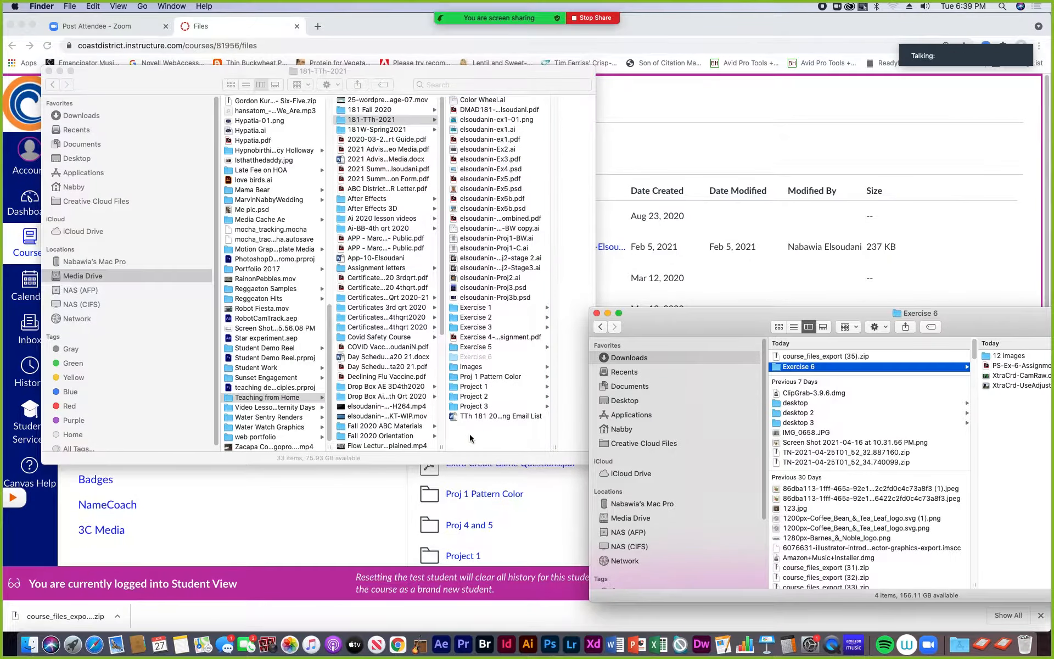
# - Move the Exercise 6 folder and course_files_export (35).zip from Downloads to the Trash
pyautogui.moveTo(702, 315); pyautogui.dragTo(524, 162)
pyautogui.moveTo(598, 218); pyautogui.dragTo(1028, 644)
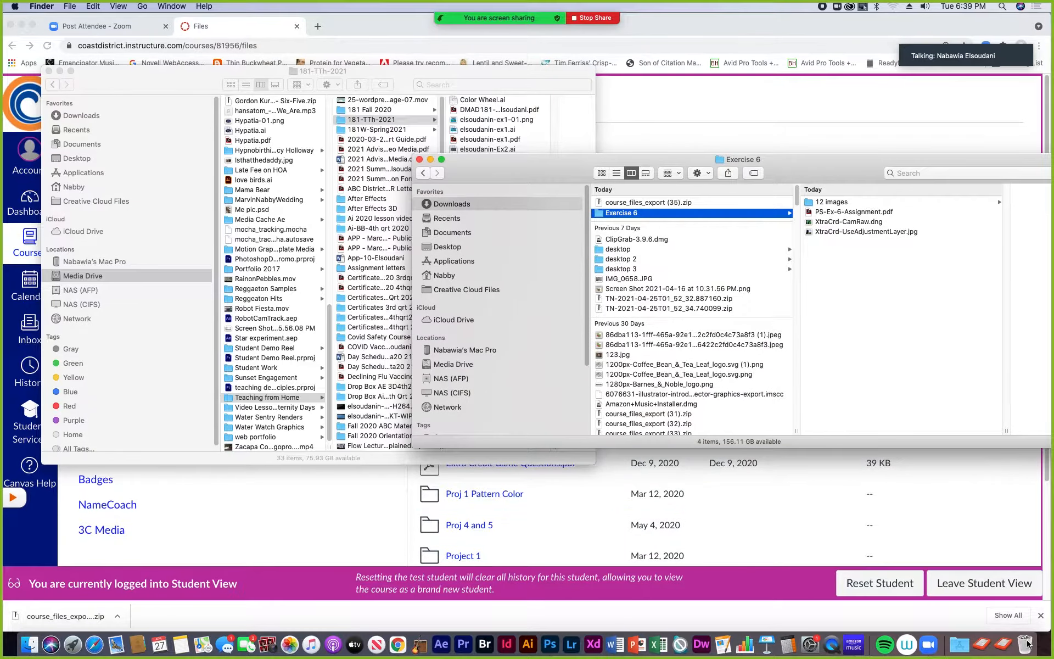
pyautogui.moveTo(602, 203); pyautogui.dragTo(1025, 644)
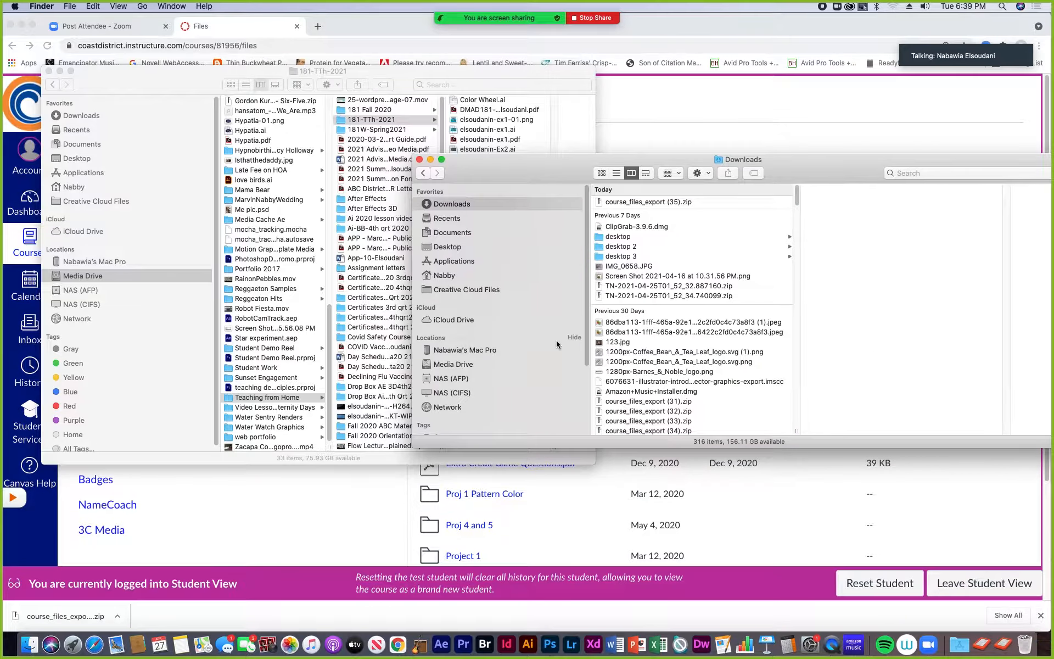
# - Open the copied Exercise 6 folder in 181-TTh-2021 and close the Downloads window
pyautogui.click(419, 70)
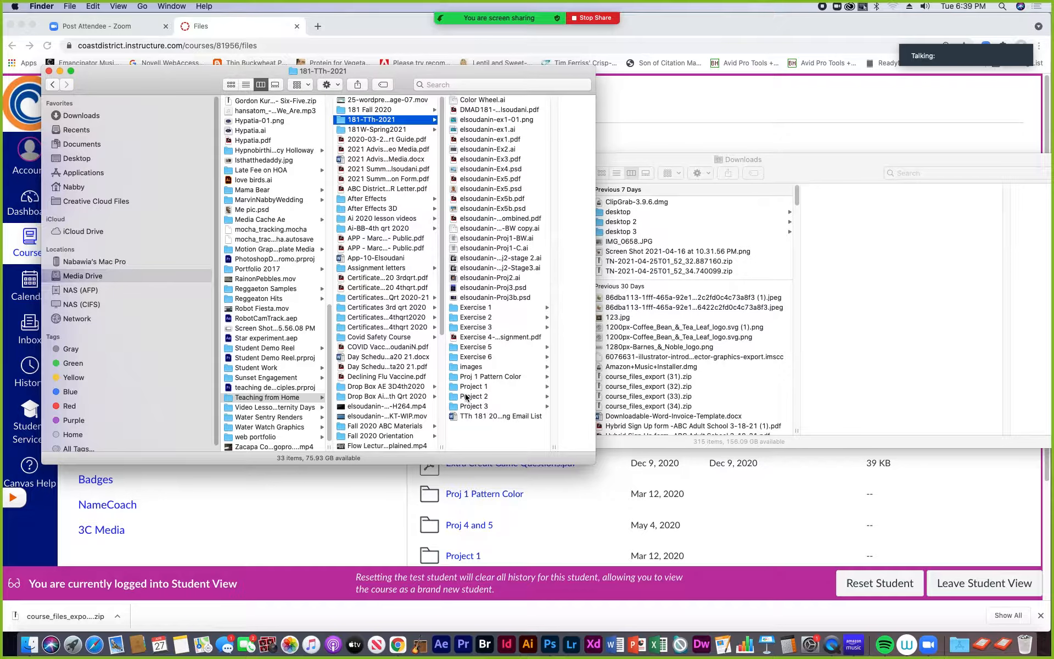
pyautogui.click(466, 357)
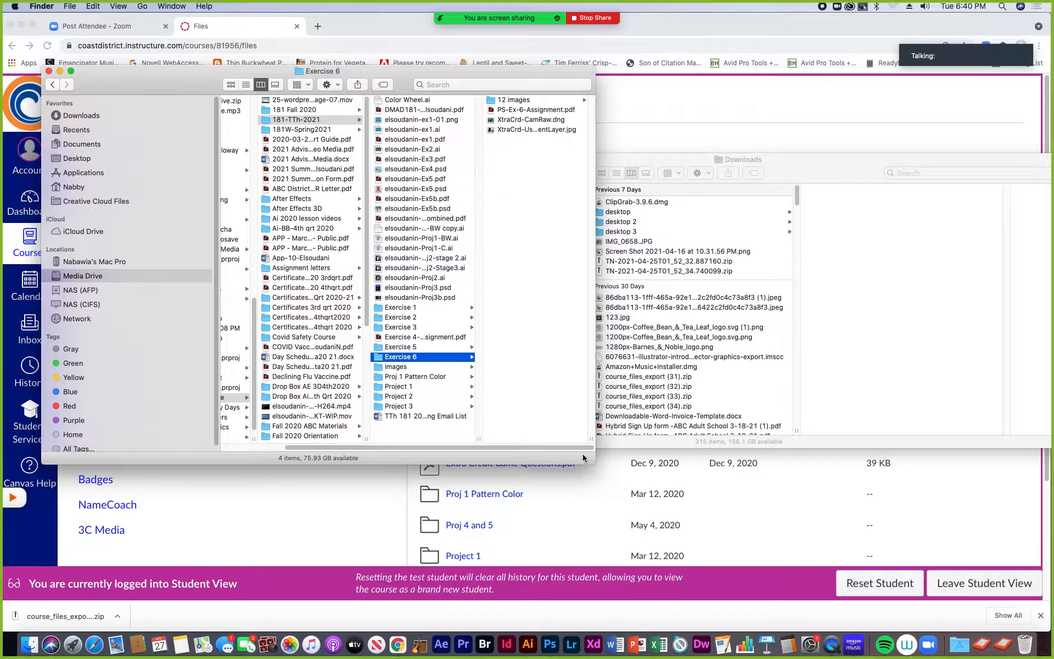
pyautogui.click(768, 174)
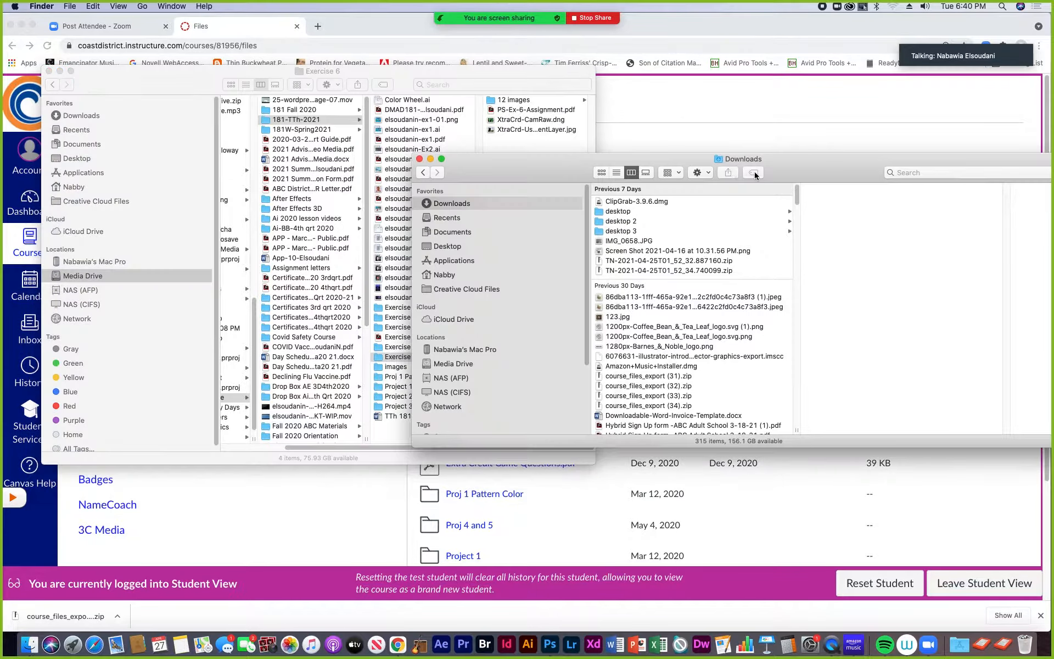
pyautogui.click(420, 159)
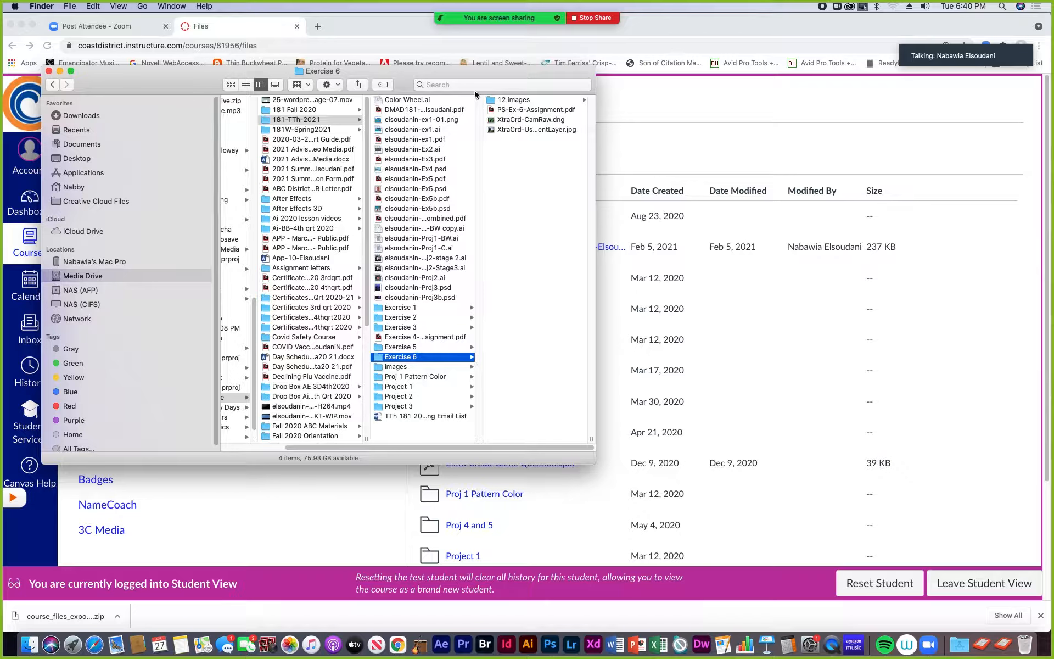
# - Open the 12 images folder and enlarge the Finder window and column until the full file names fit
pyautogui.click(497, 100)
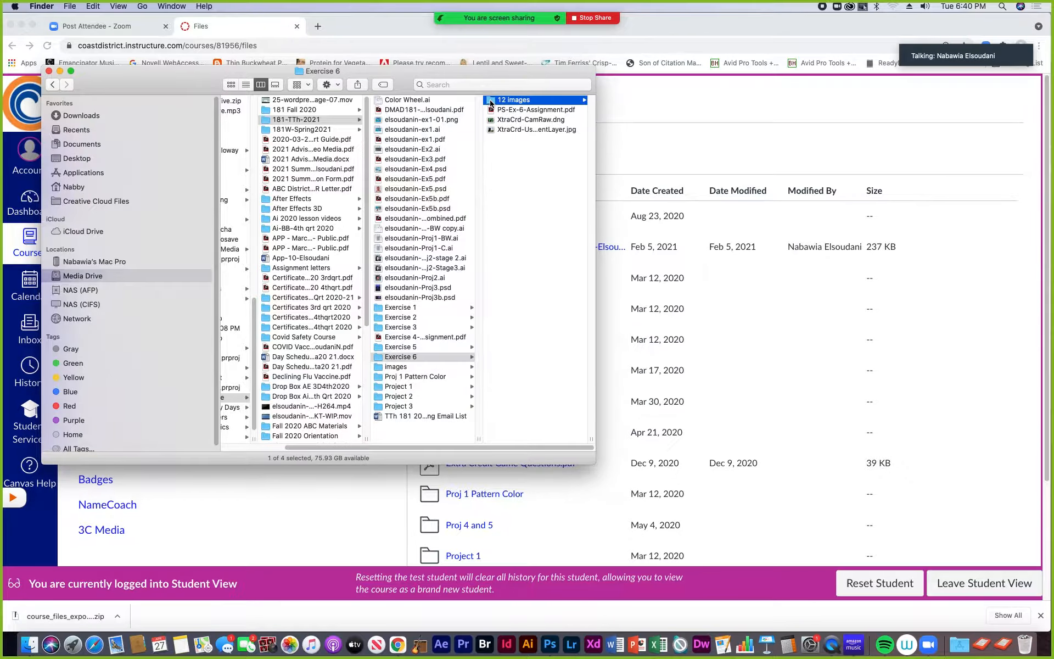
pyautogui.moveTo(587, 463); pyautogui.dragTo(937, 550)
pyautogui.moveTo(675, 549); pyautogui.dragTo(748, 548)
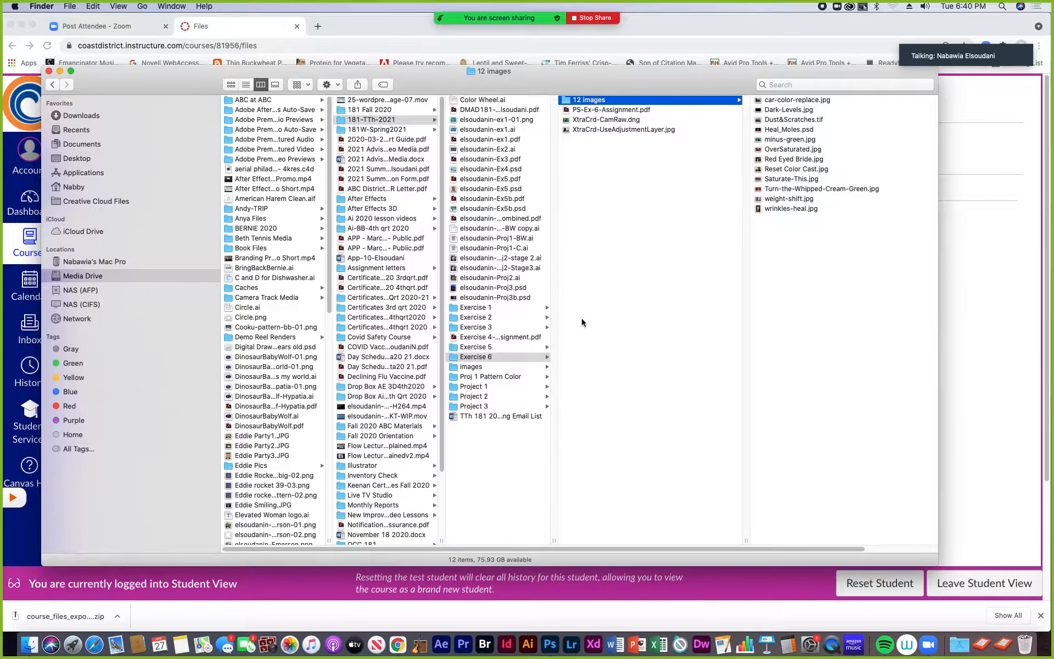
pyautogui.moveTo(497, 92); pyautogui.dragTo(424, 145)
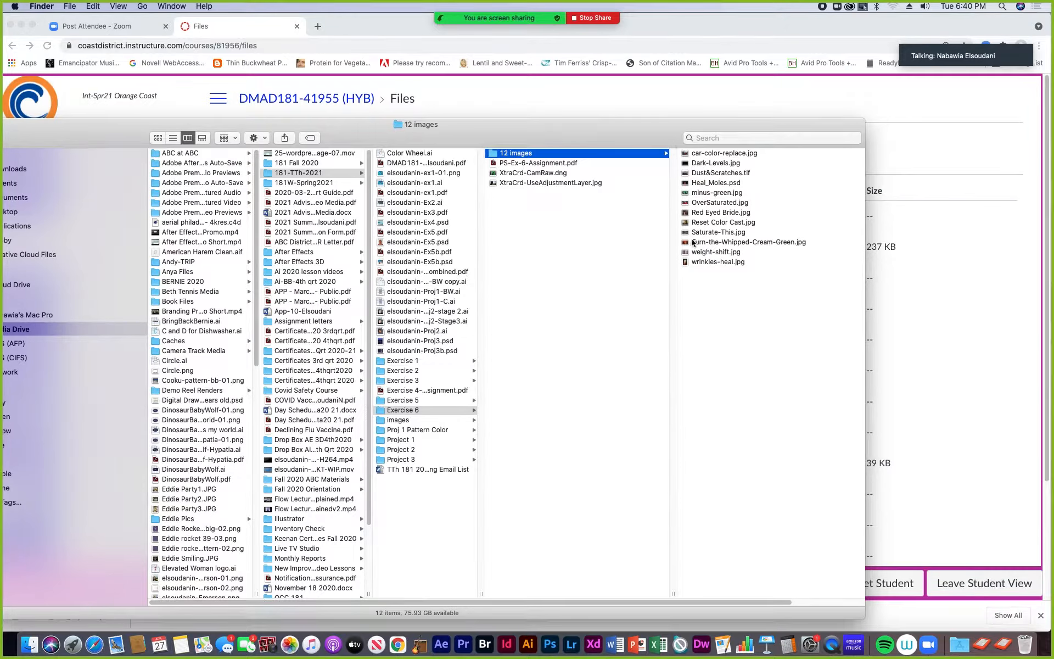
# - Open PS-Ex-6-Assignment.pdf from the Exercise 6 folder in Acrobat
pyautogui.click(506, 163)
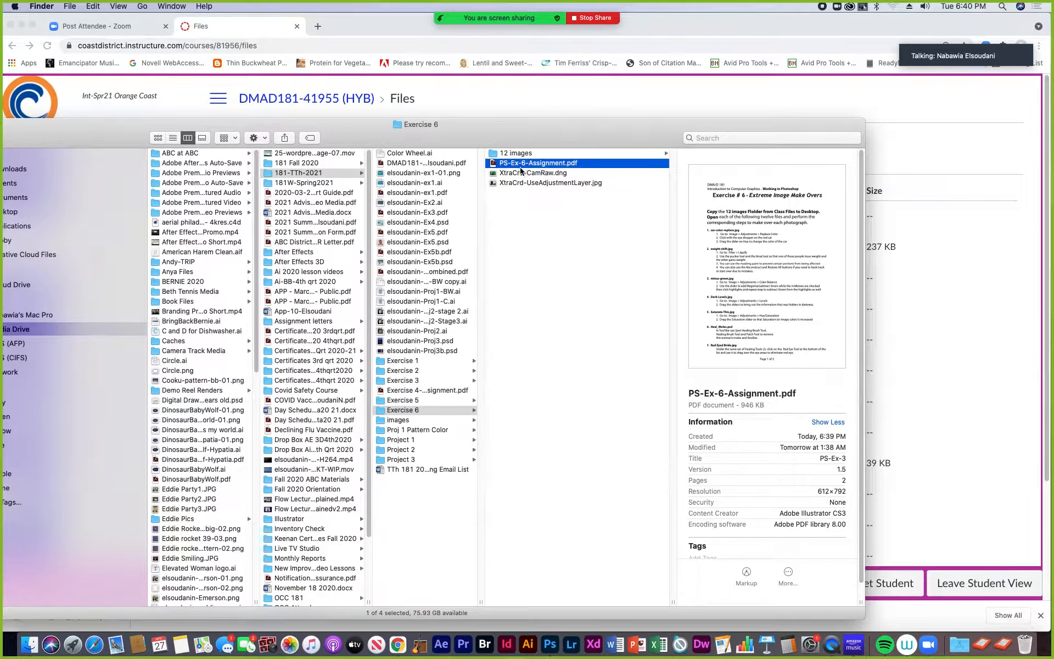
pyautogui.doubleClick(494, 166)
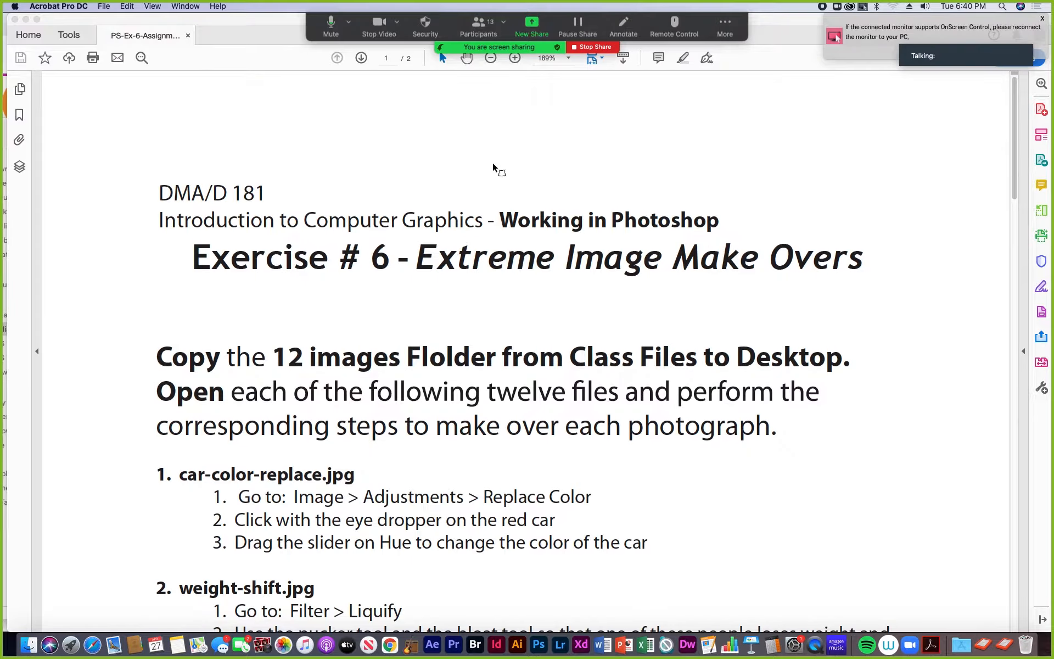
# - Return to Finder and preview the extra credit files XtraCrd-UseAdjustmentLayer.jpg and XtraCrd-CamRaw.dng
pyautogui.click(35, 639)
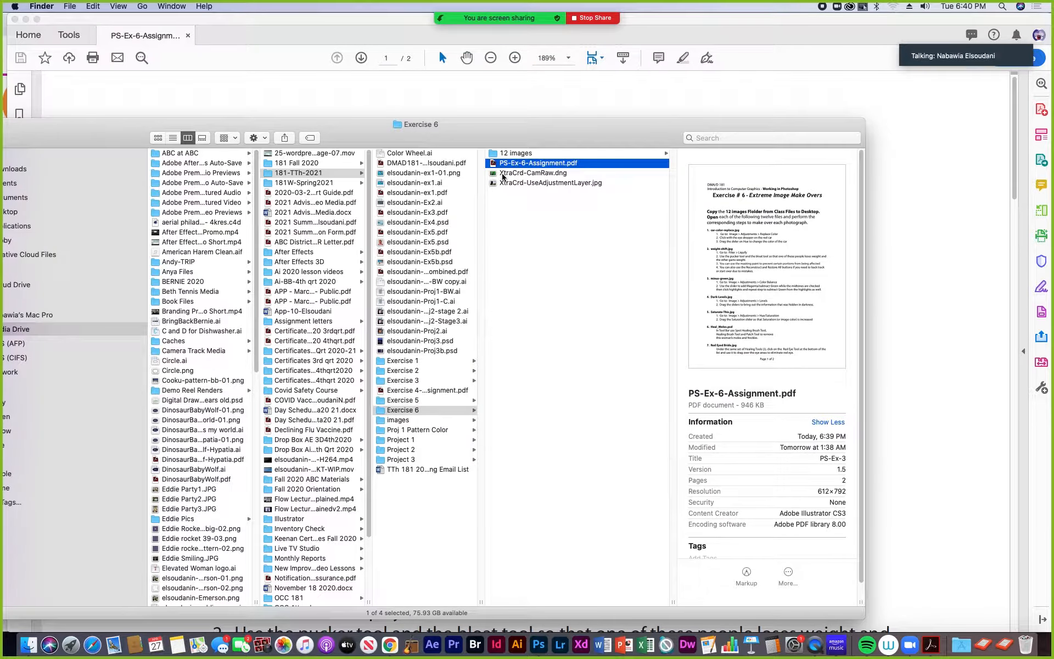
pyautogui.click(503, 173)
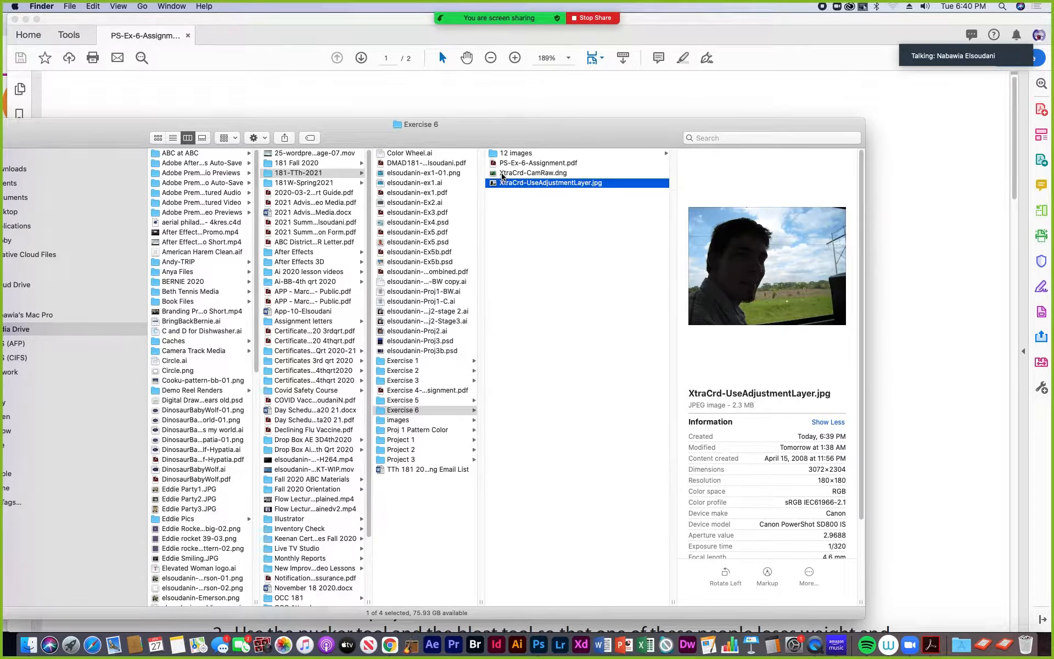
pyautogui.click(503, 174)
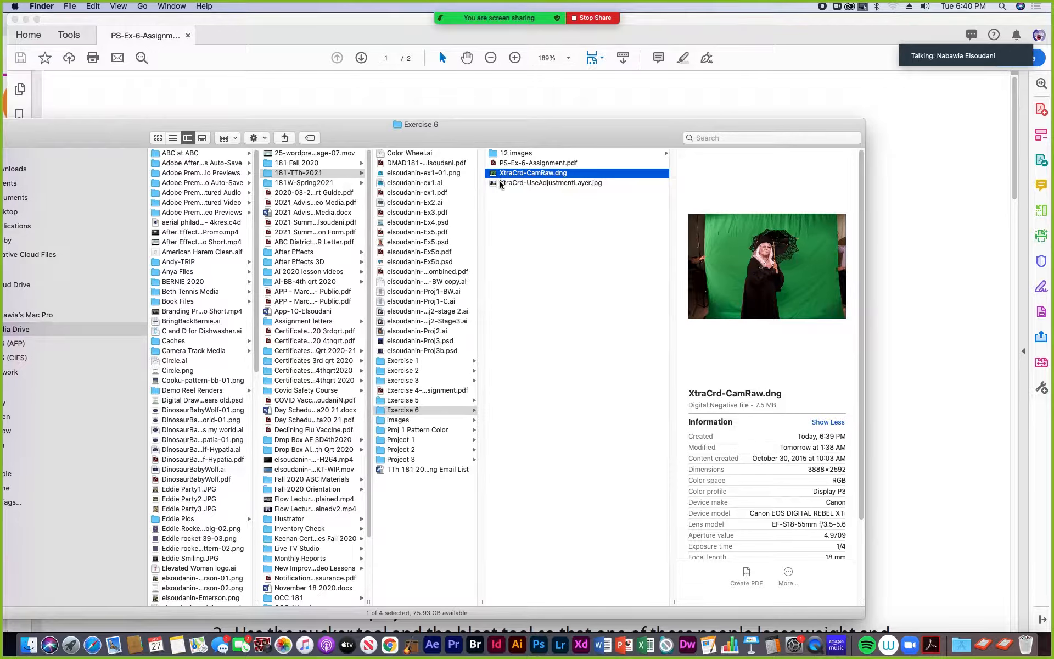
# - Preview both extra credit files again, then select PS-Ex-6-Assignment.pdf and shift the Finder window slightly up and to the left
pyautogui.click(503, 184)
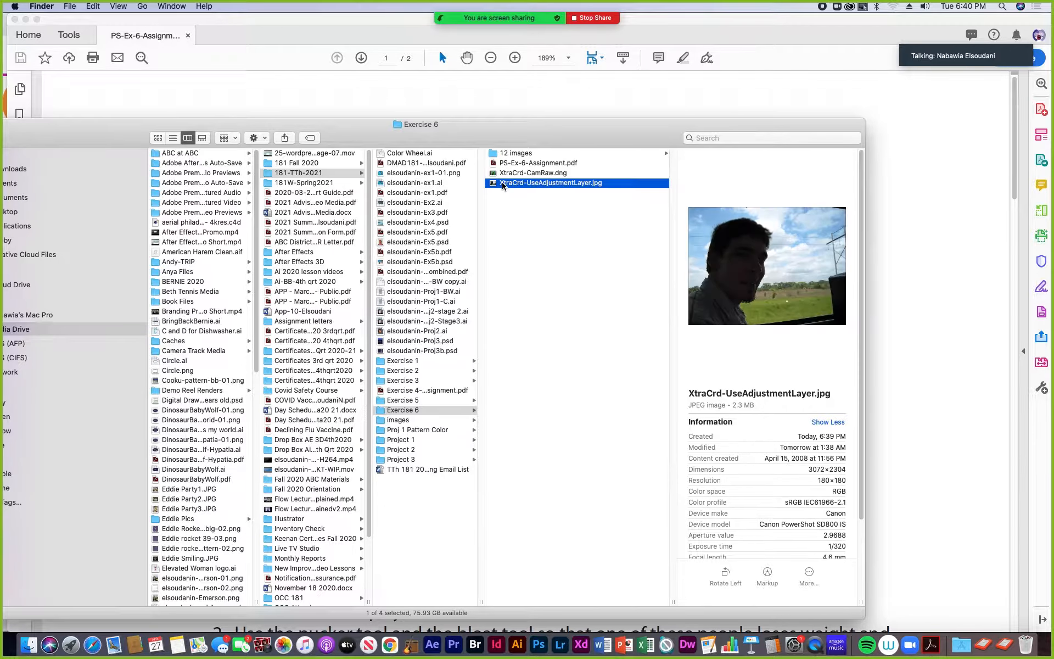
pyautogui.click(503, 173)
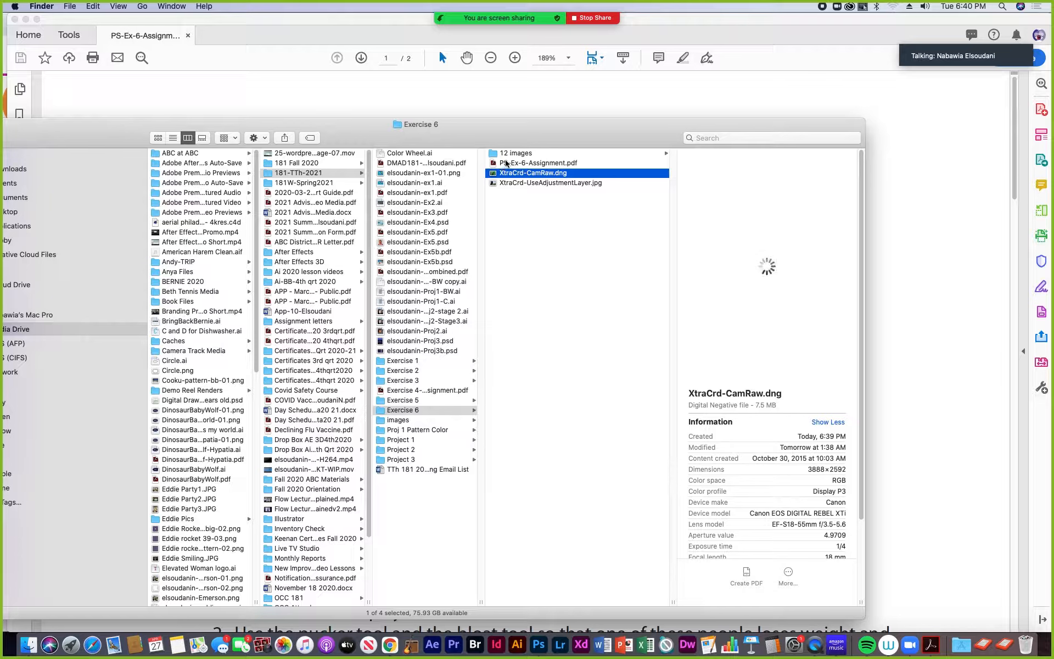
pyautogui.click(506, 164)
pyautogui.moveTo(535, 138); pyautogui.dragTo(499, 101)
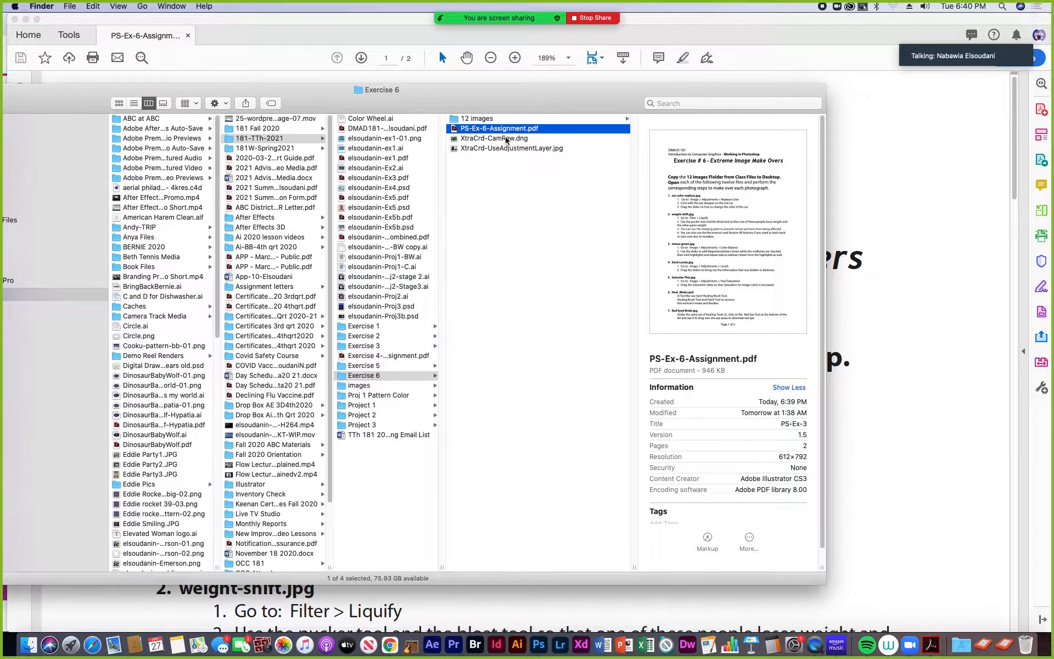
# - Switch to the assignment PDF in Acrobat, select the words "Class Files" in the copy instruction, and clear the selection
pyautogui.click(933, 645)
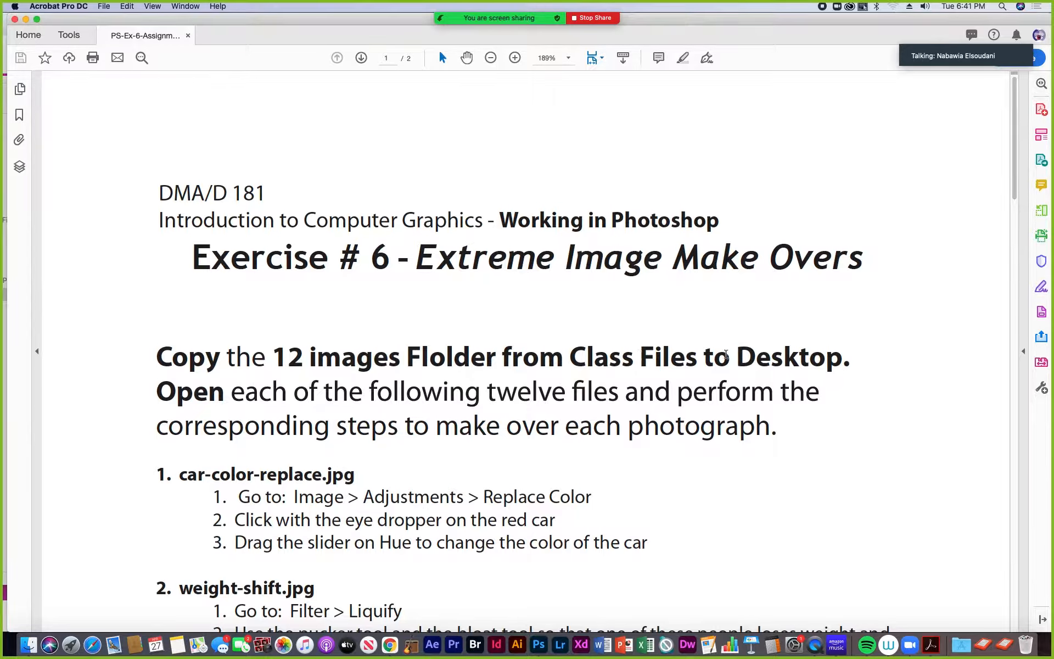
pyautogui.moveTo(567, 356); pyautogui.dragTo(699, 357)
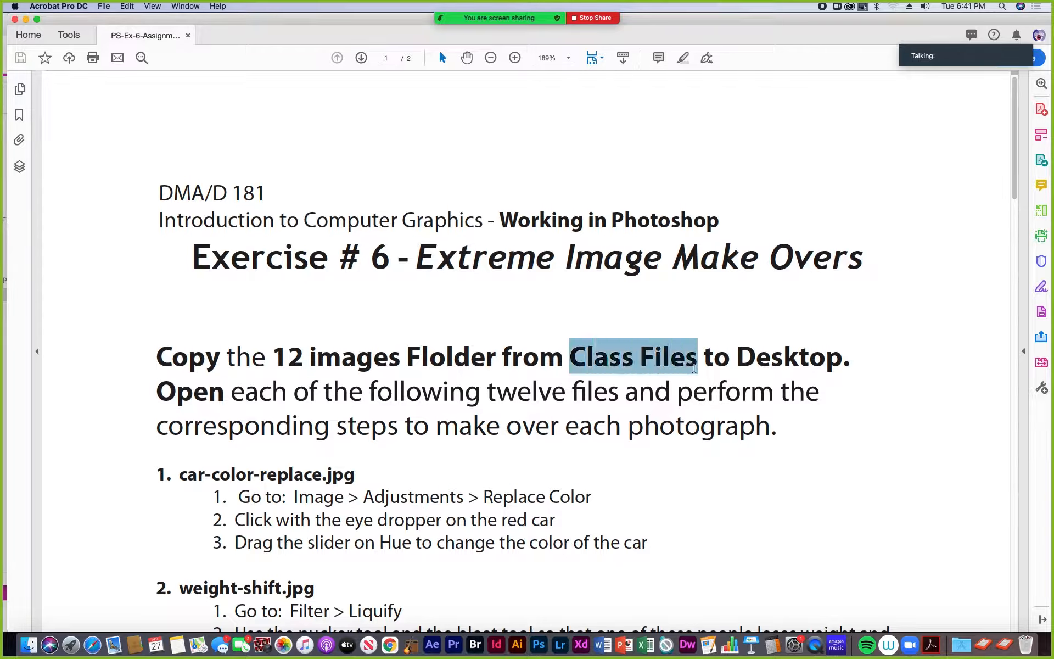
pyautogui.click(654, 356)
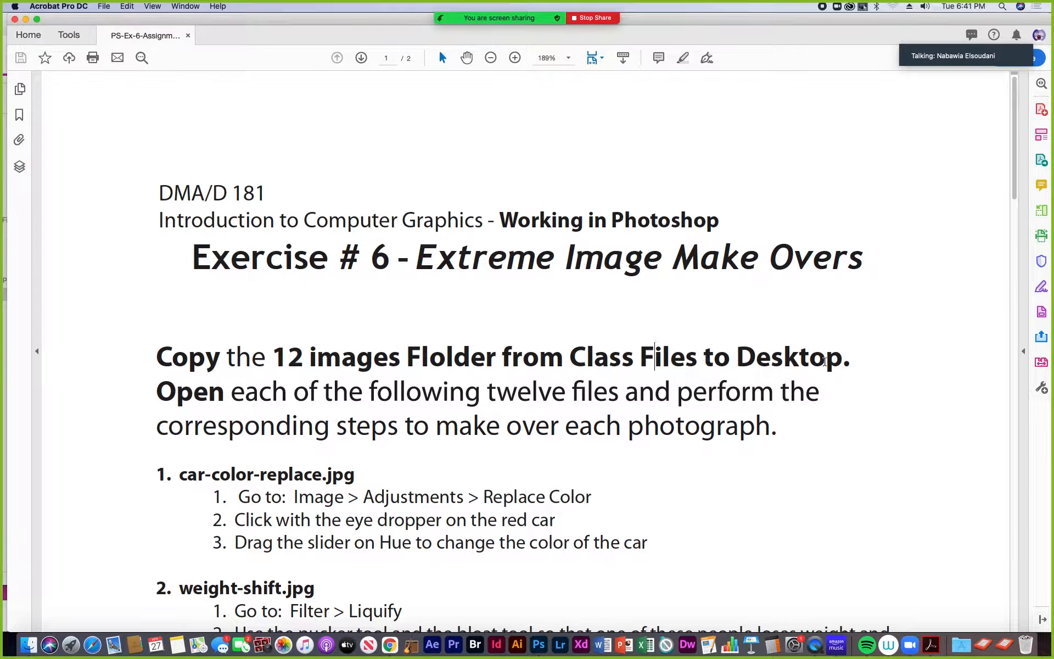
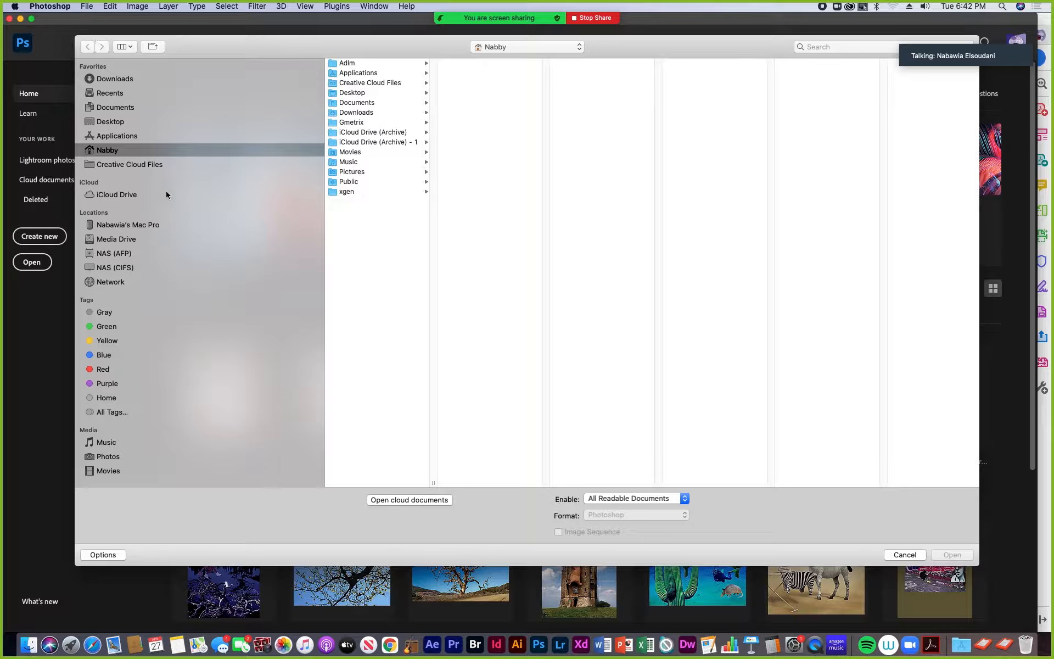
# - Open car-color-replace.jpg from Media Drive > Teaching from Home > 181-TTh-2021 > Exercise 6 > 12 images
pyautogui.click(114, 240)
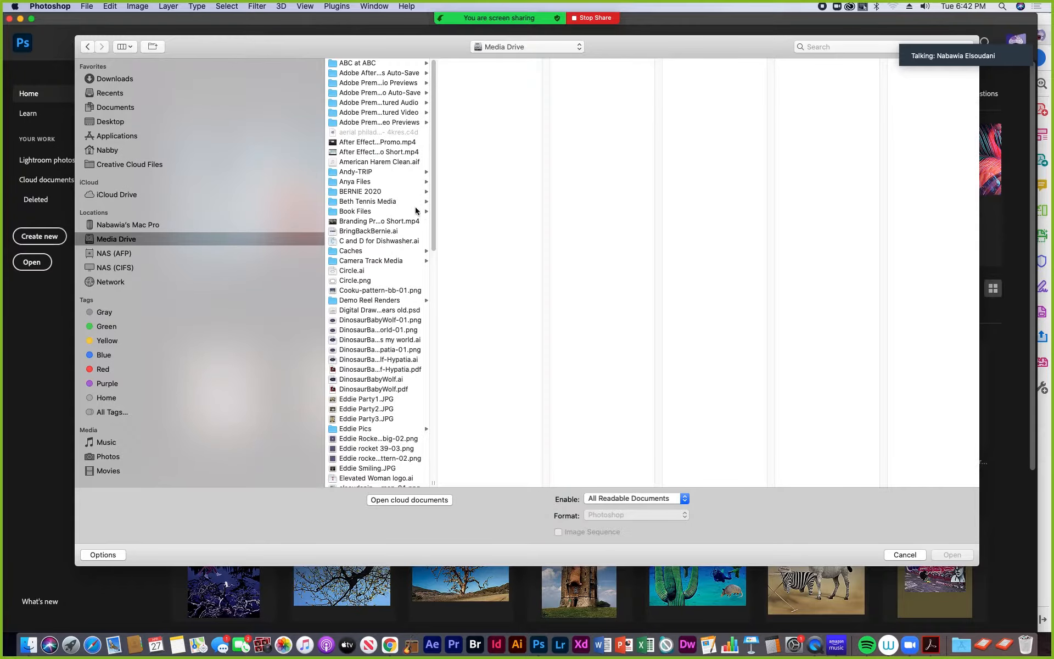
pyautogui.moveTo(433, 484); pyautogui.dragTo(546, 478)
pyautogui.scroll(-10, 389, 396)
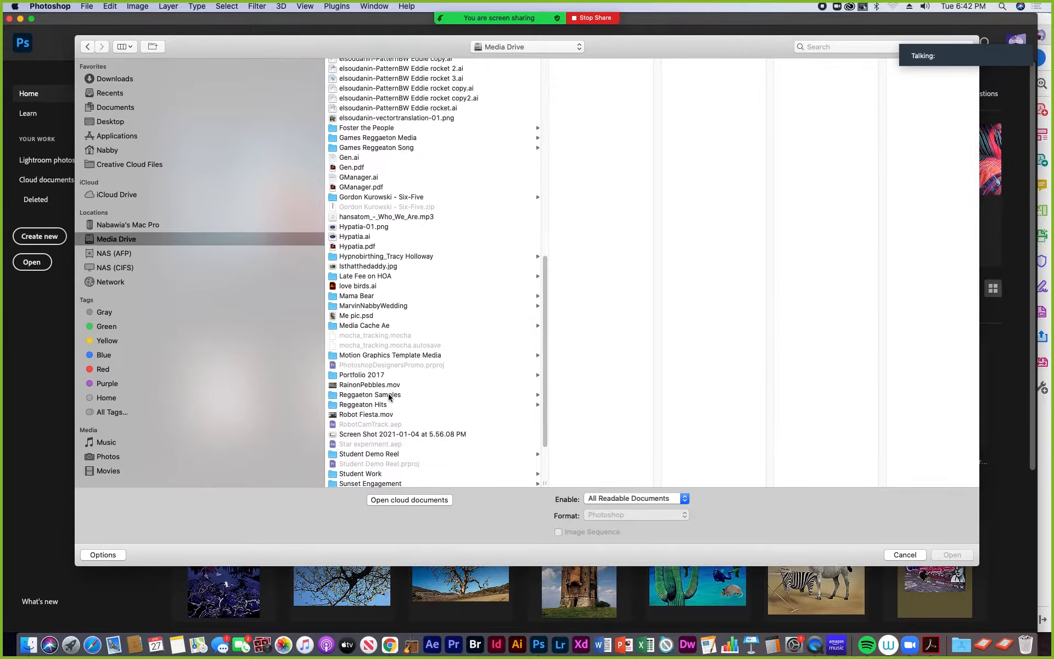
pyautogui.scroll(-2, 389, 397)
pyautogui.click(370, 433)
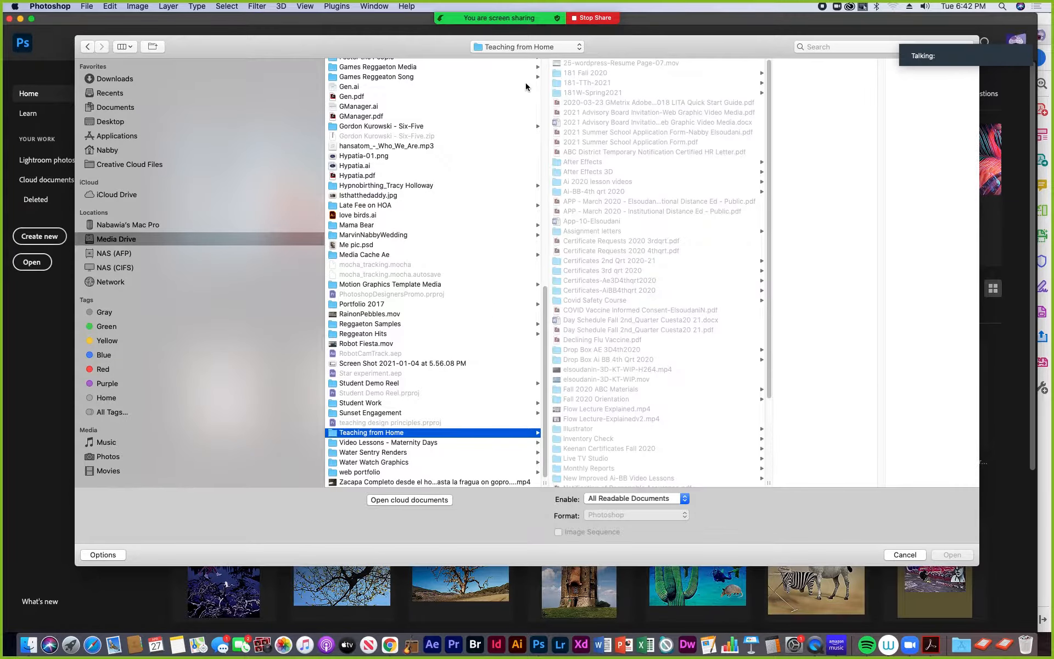
pyautogui.click(587, 84)
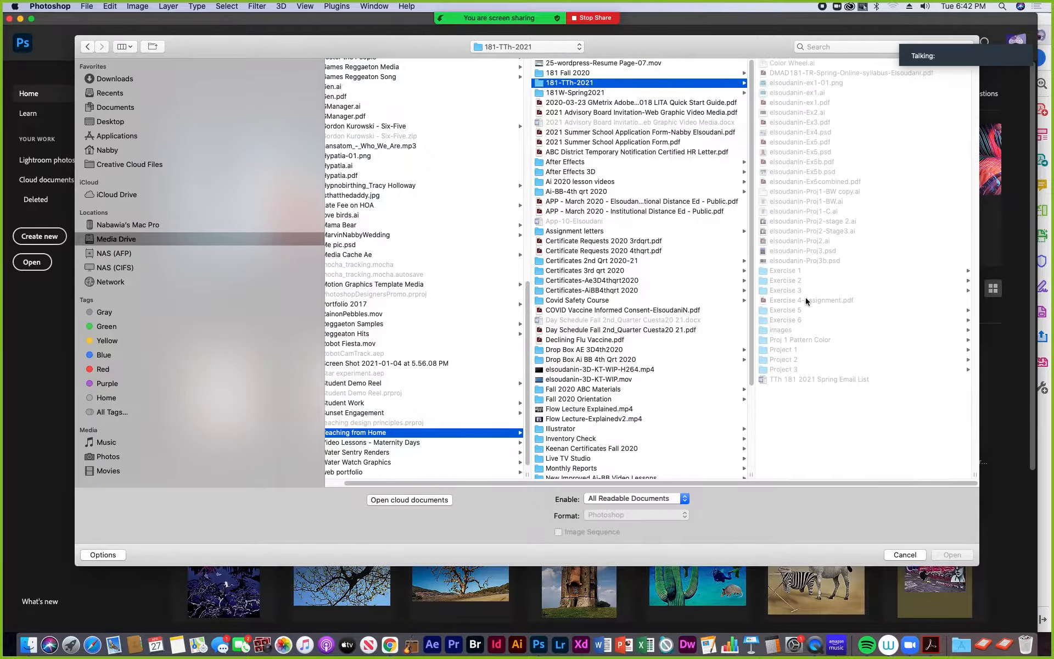
pyautogui.click(791, 320)
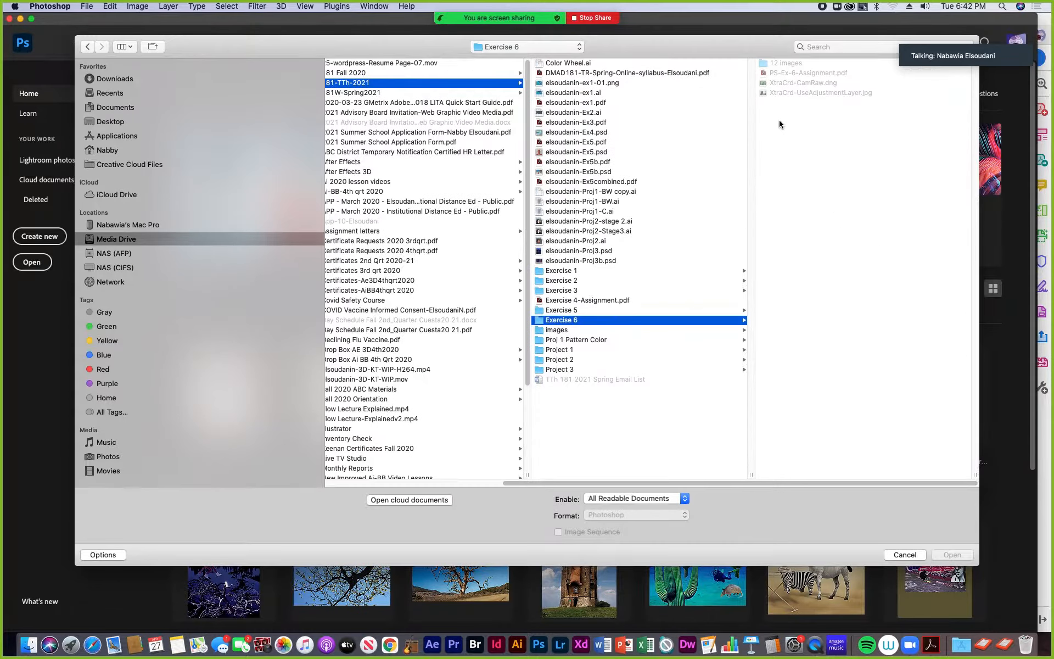
pyautogui.click(779, 64)
pyautogui.click(779, 64)
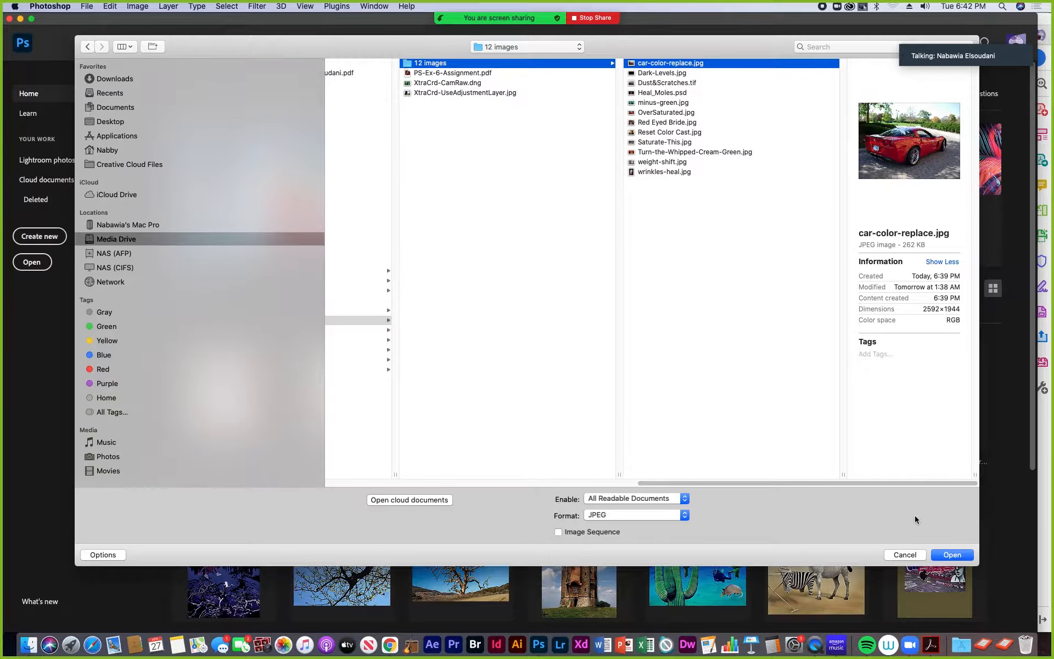
pyautogui.click(962, 557)
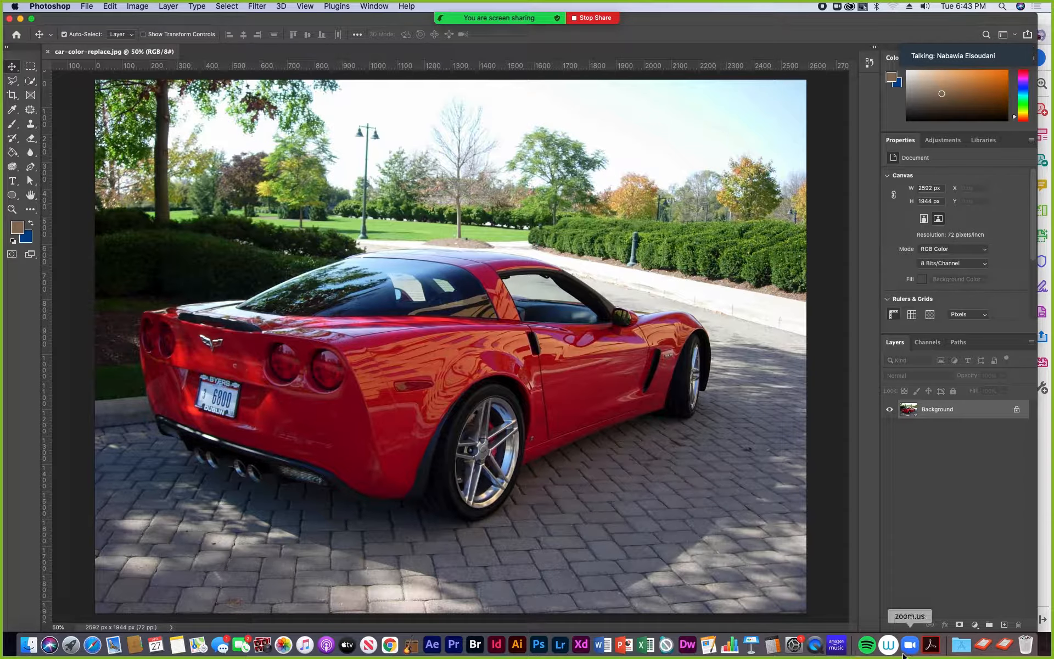
# - Review the car-color-replace.jpg instructions in the assignment PDF in Acrobat and return to Photoshop
pyautogui.click(931, 645)
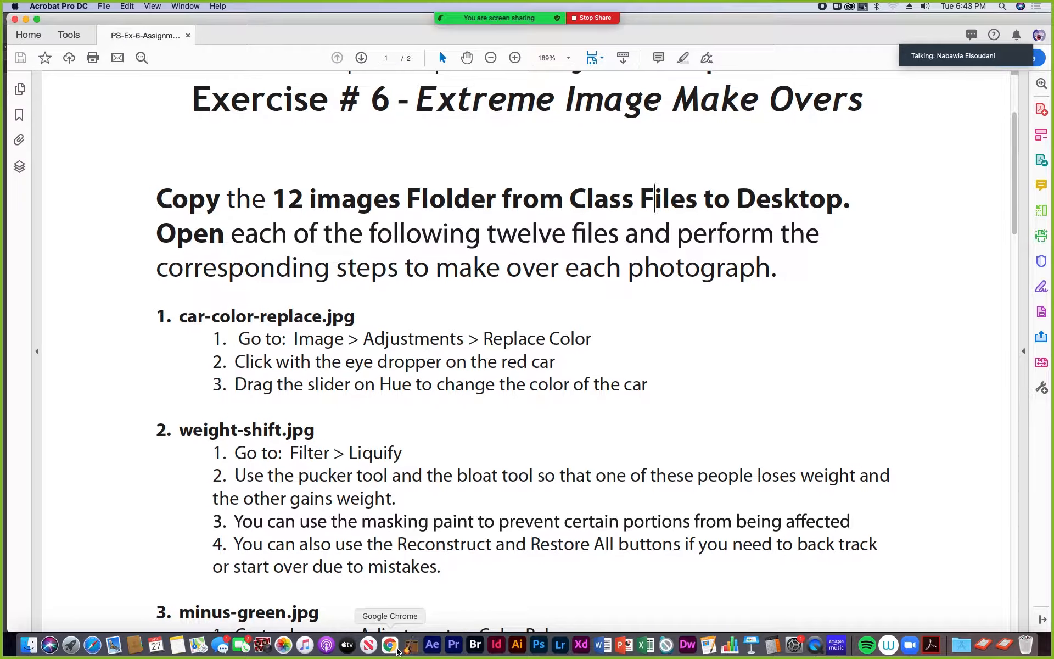
pyautogui.click(539, 645)
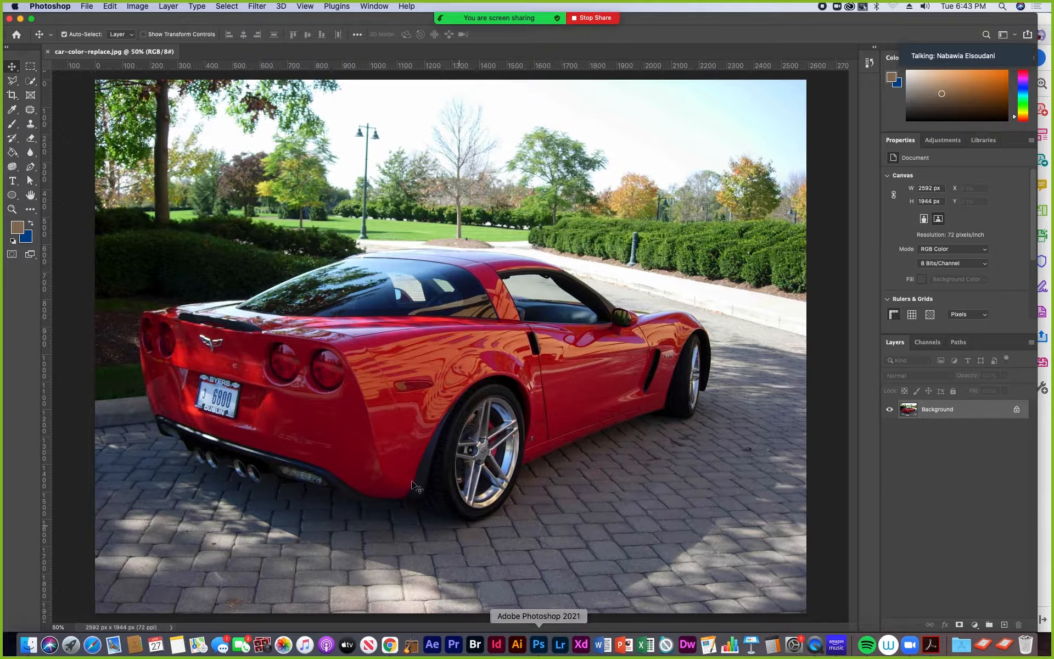
# - Compare the direct image adjustment commands with the adjustment layer types available for the Background layer
pyautogui.click(137, 6)
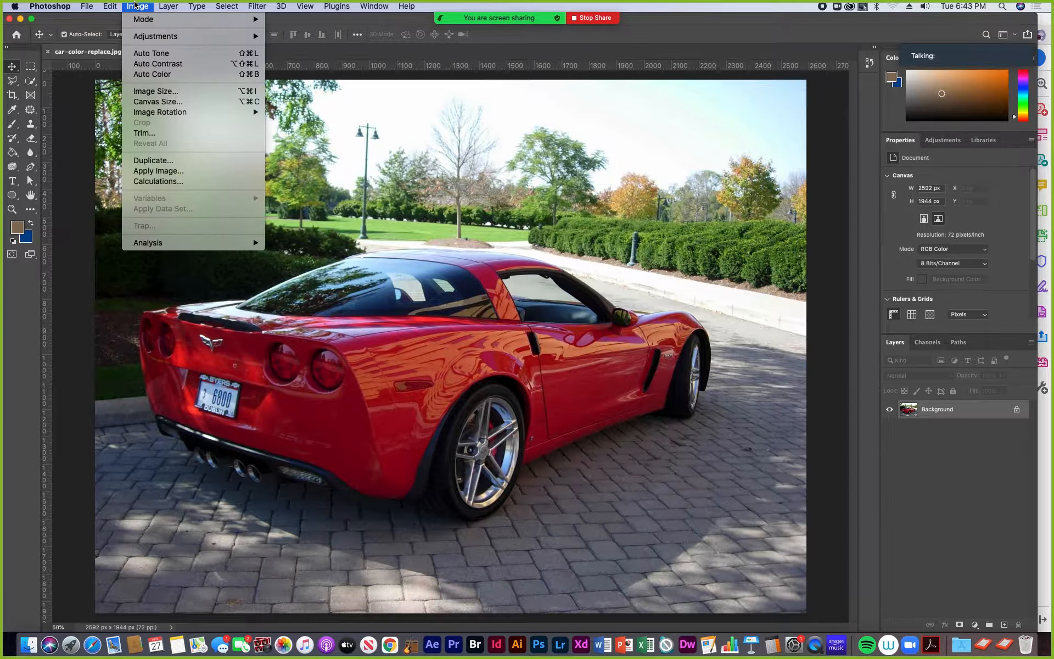
pyautogui.moveTo(142, 36)
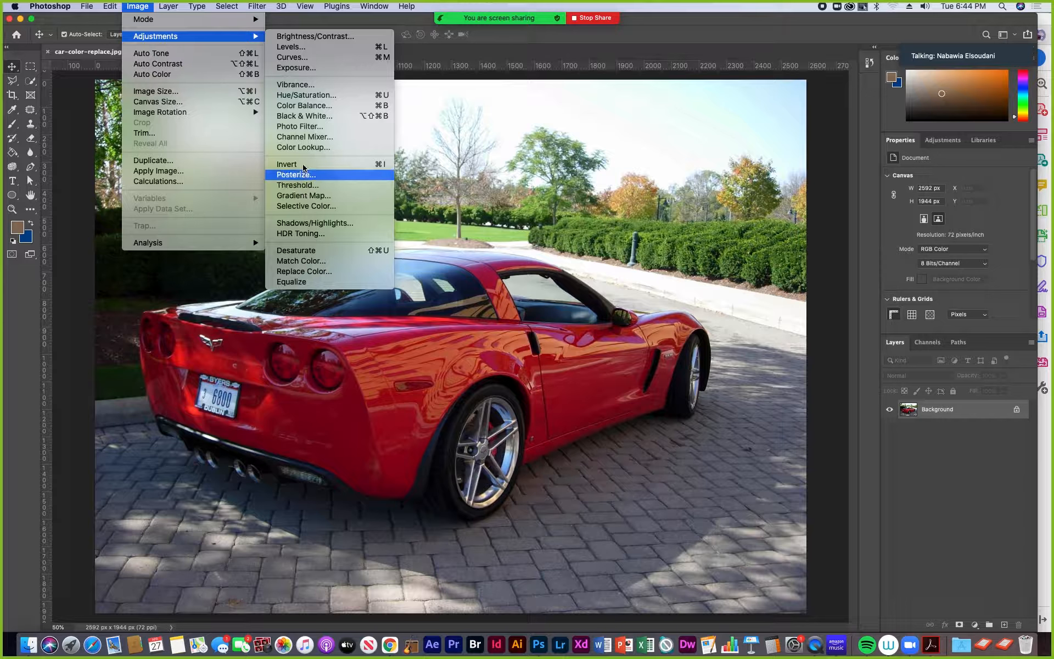
pyautogui.click(969, 513)
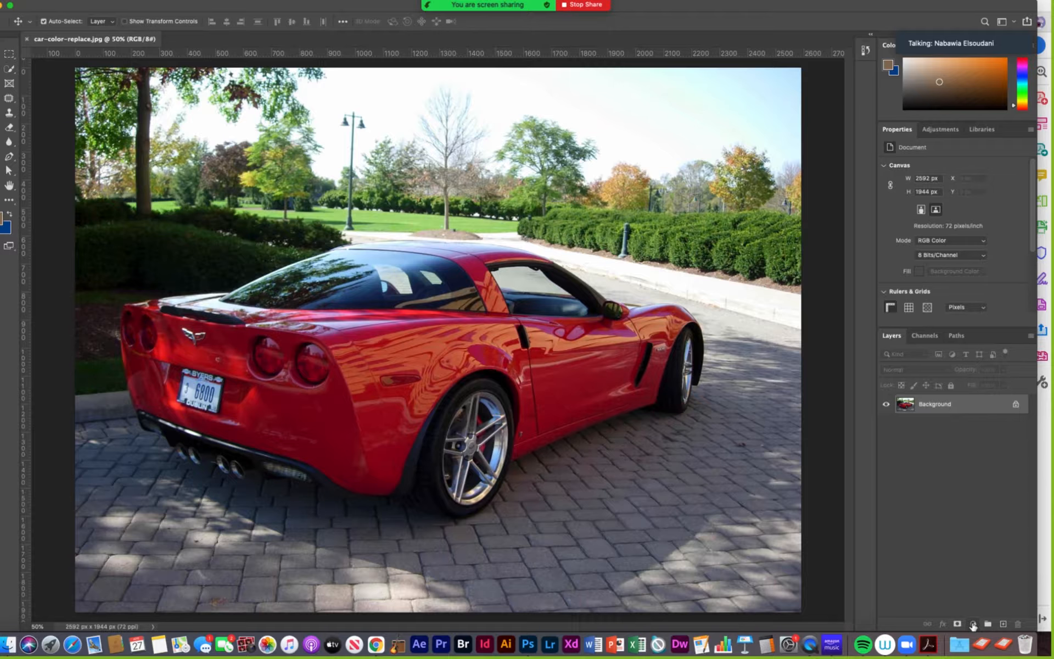
pyautogui.click(973, 625)
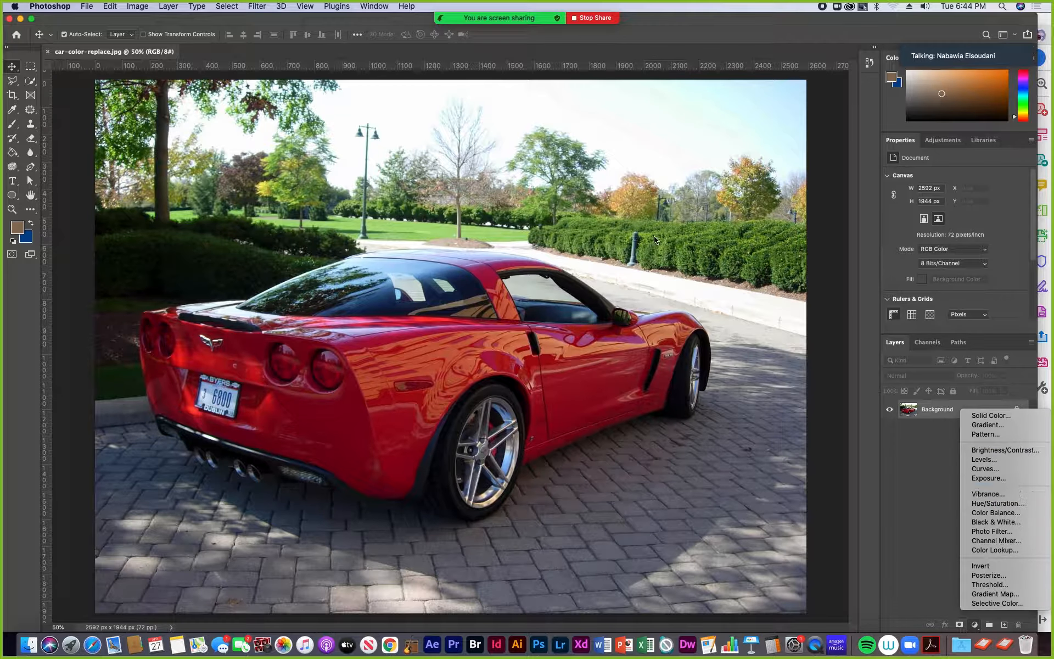
pyautogui.click(137, 7)
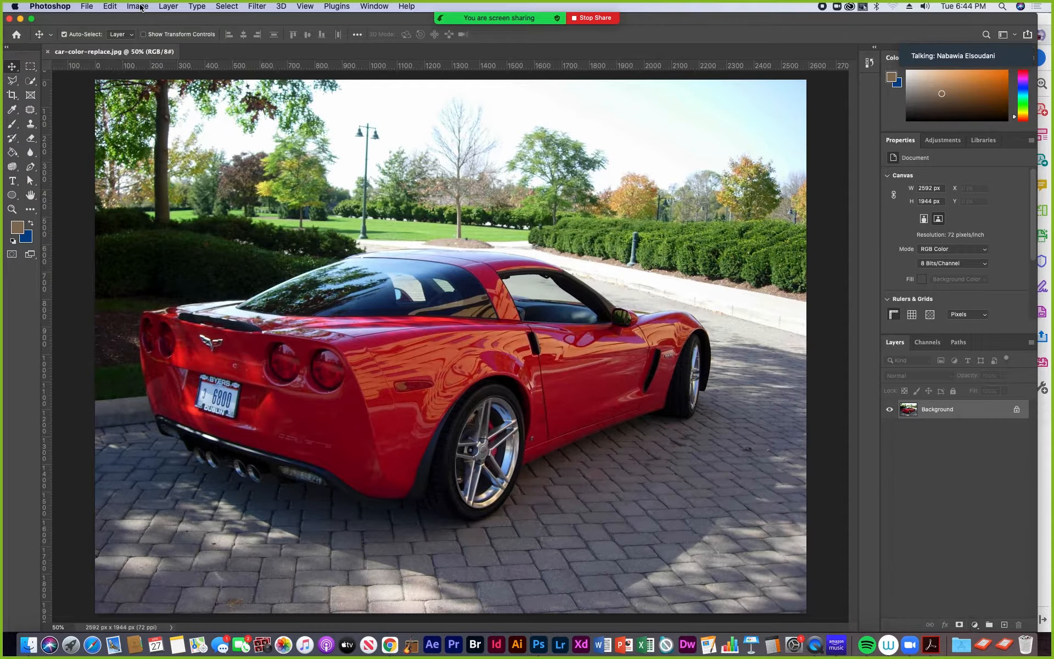
pyautogui.click(138, 6)
pyautogui.moveTo(149, 38)
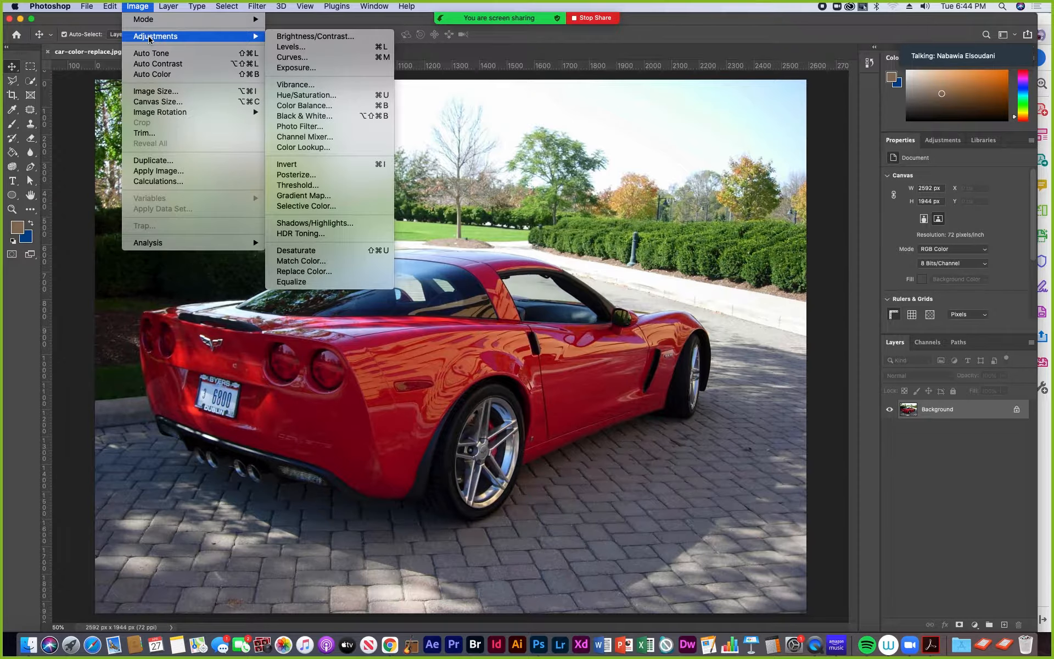
pyautogui.click(975, 627)
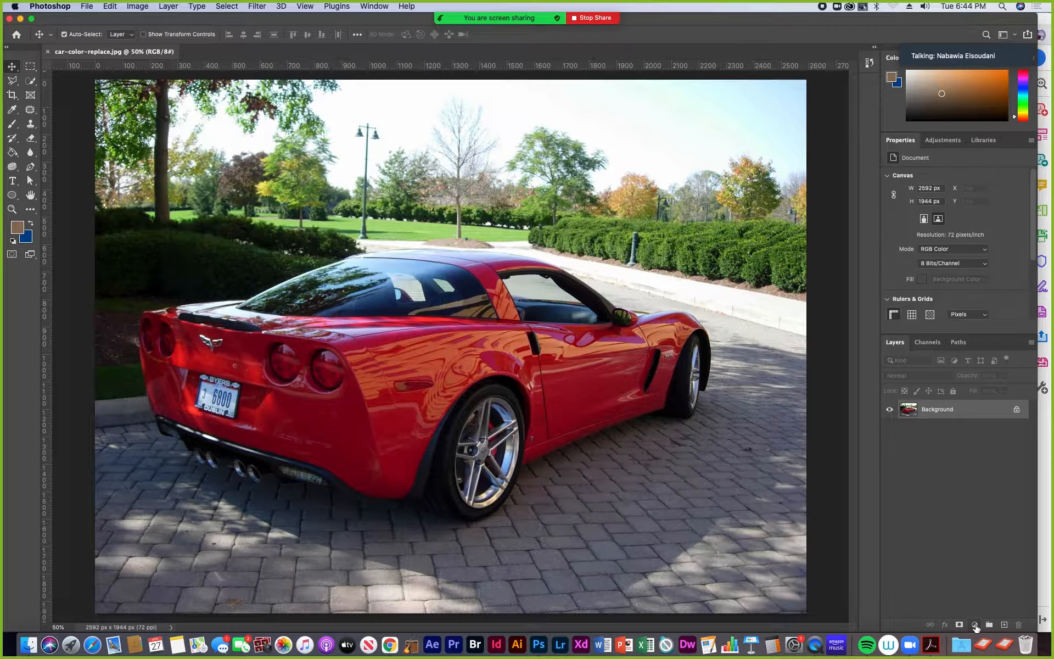
pyautogui.click(975, 626)
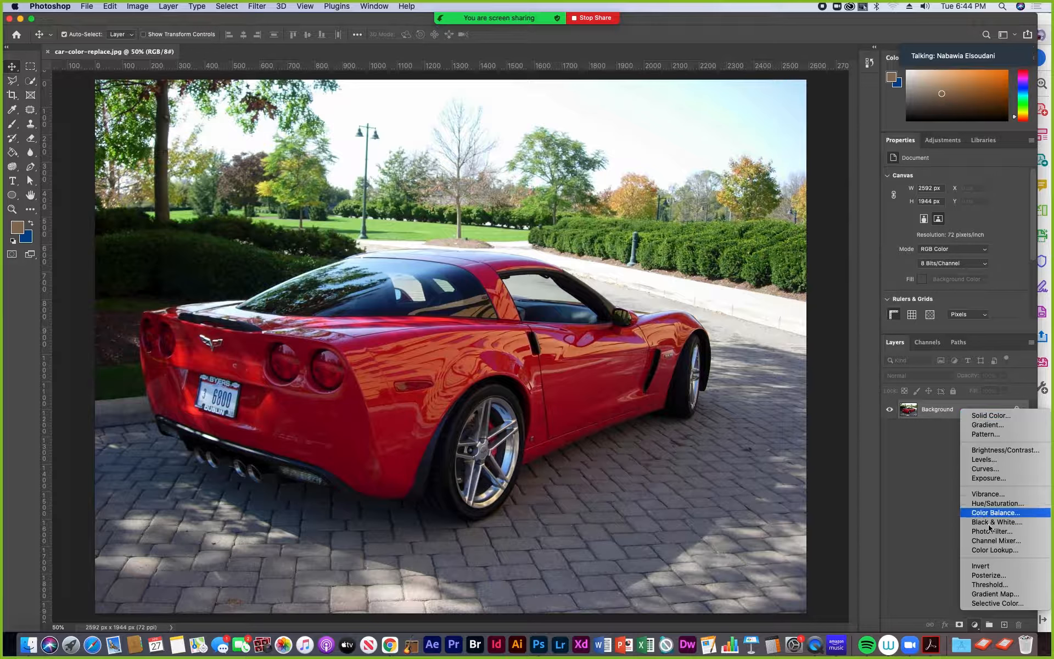
pyautogui.click(916, 550)
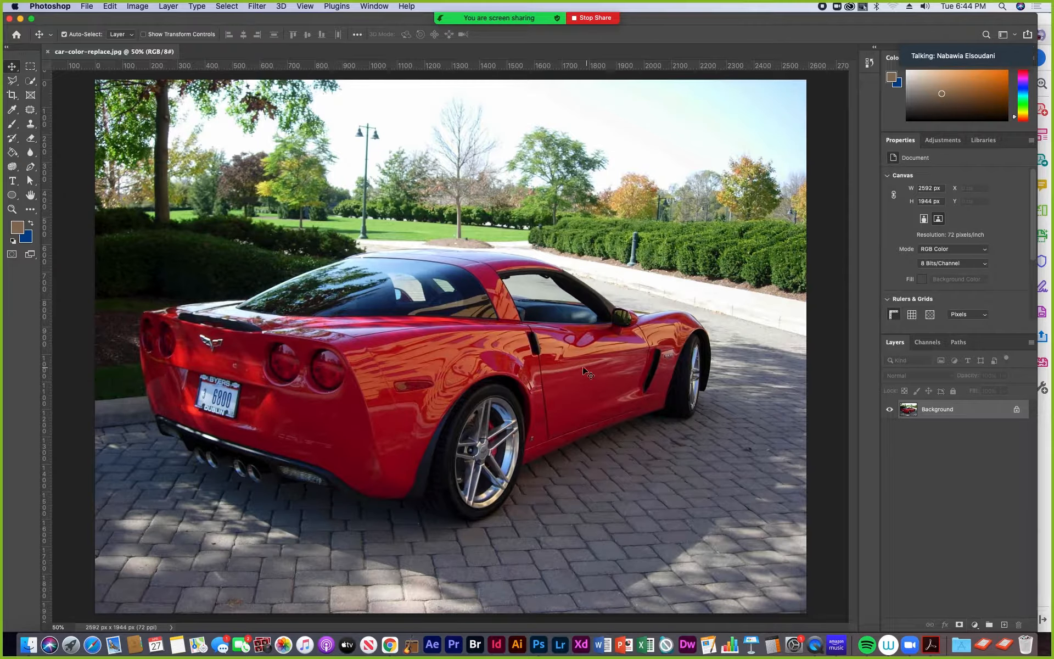
# - Try the Replace Color adjustment on the red car photo
pyautogui.click(136, 8)
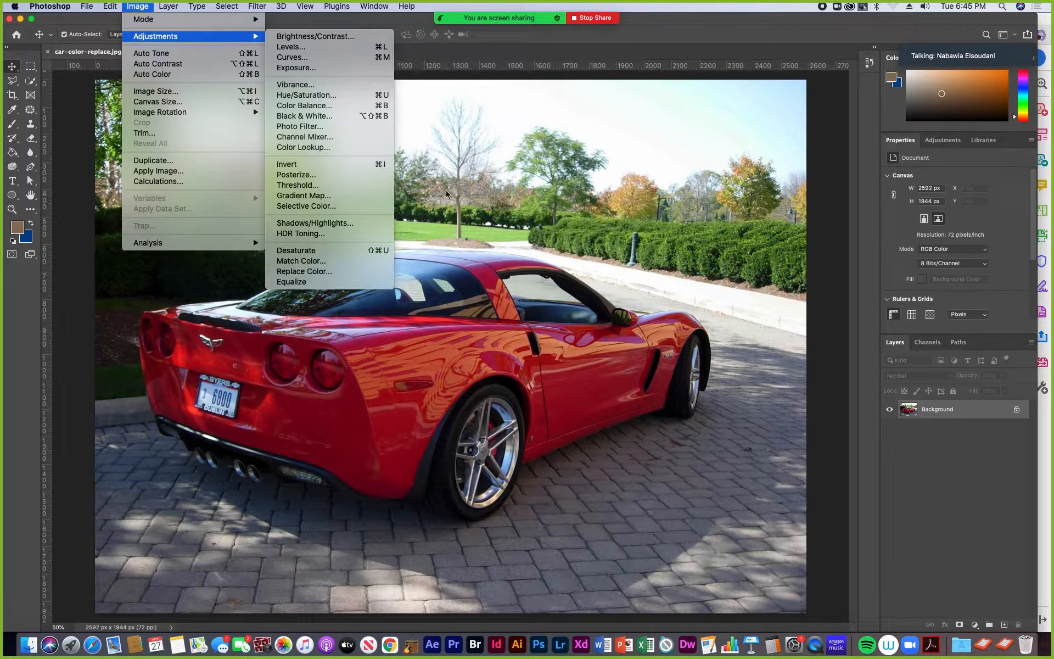
pyautogui.click(308, 273)
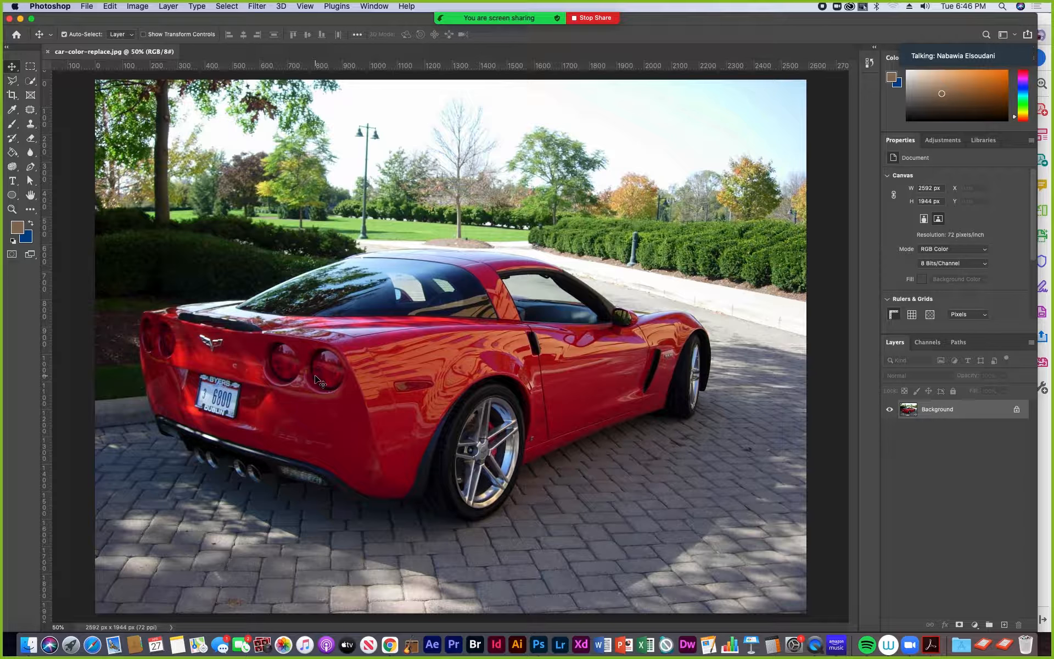
# - Activate the Lasso tool and set the Quick Mask overlay color to green (hex 3ce23c)
pyautogui.click(12, 81)
pyautogui.click(55, 81)
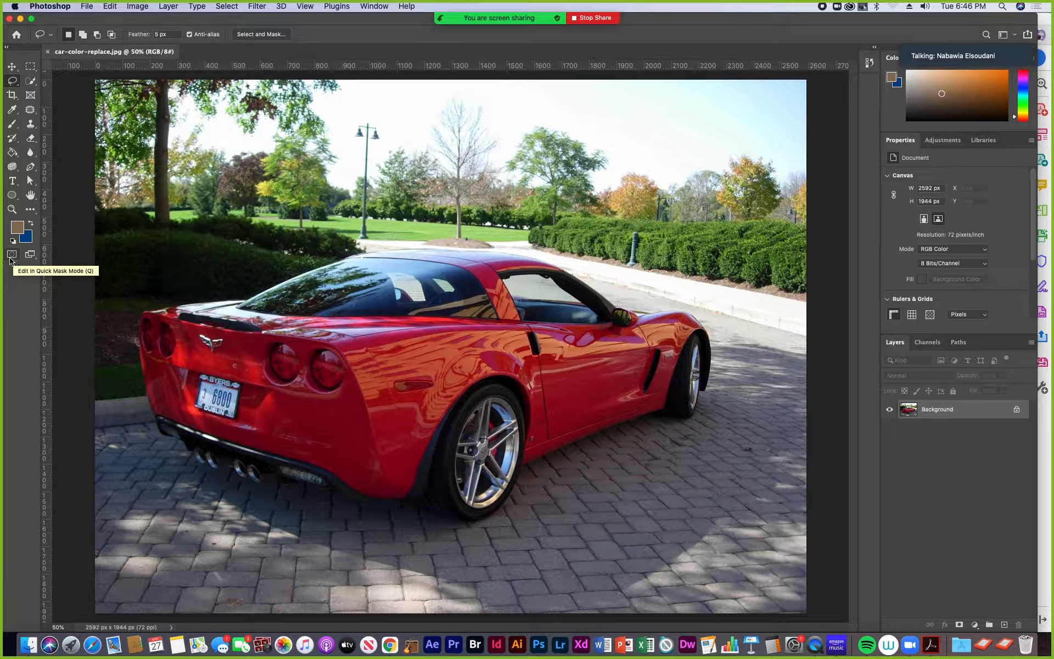
pyautogui.click(12, 256)
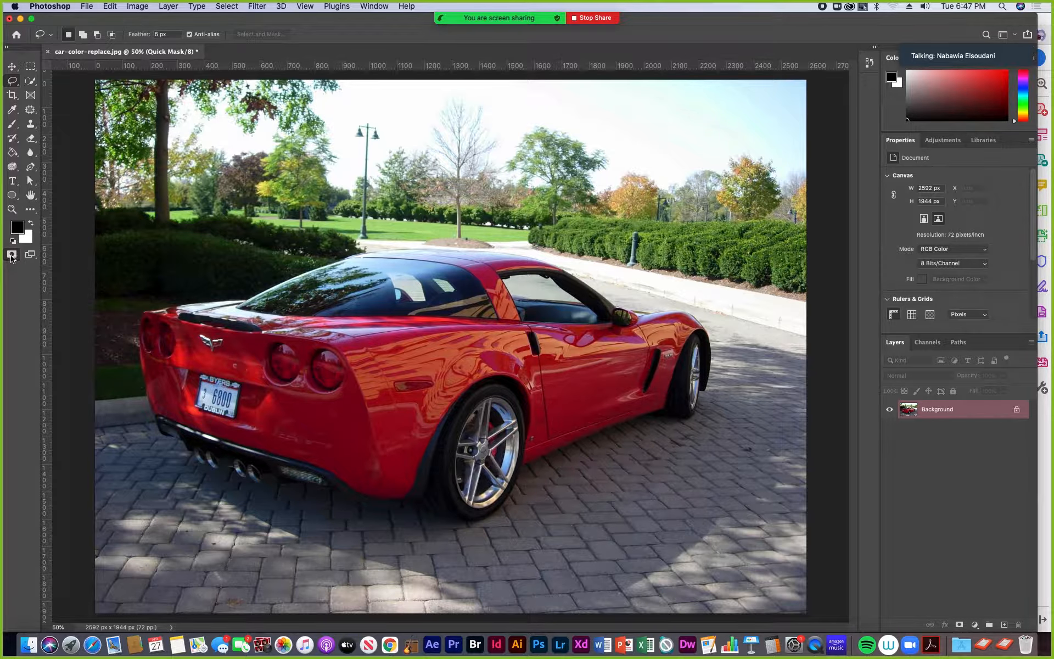
pyautogui.doubleClick(12, 256)
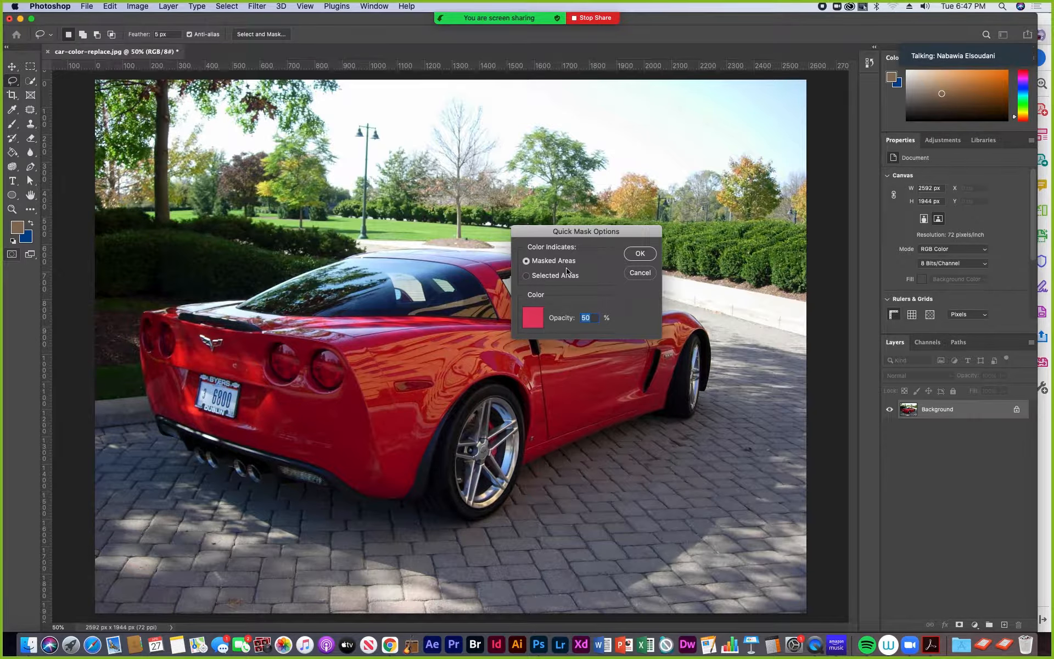
pyautogui.click(533, 320)
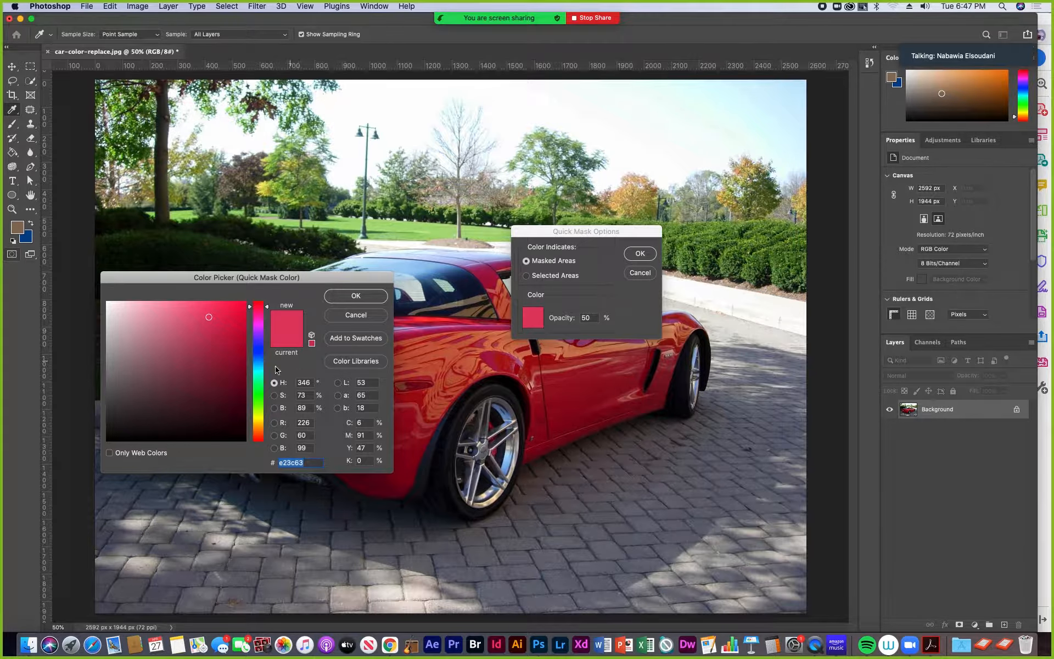
pyautogui.click(261, 398)
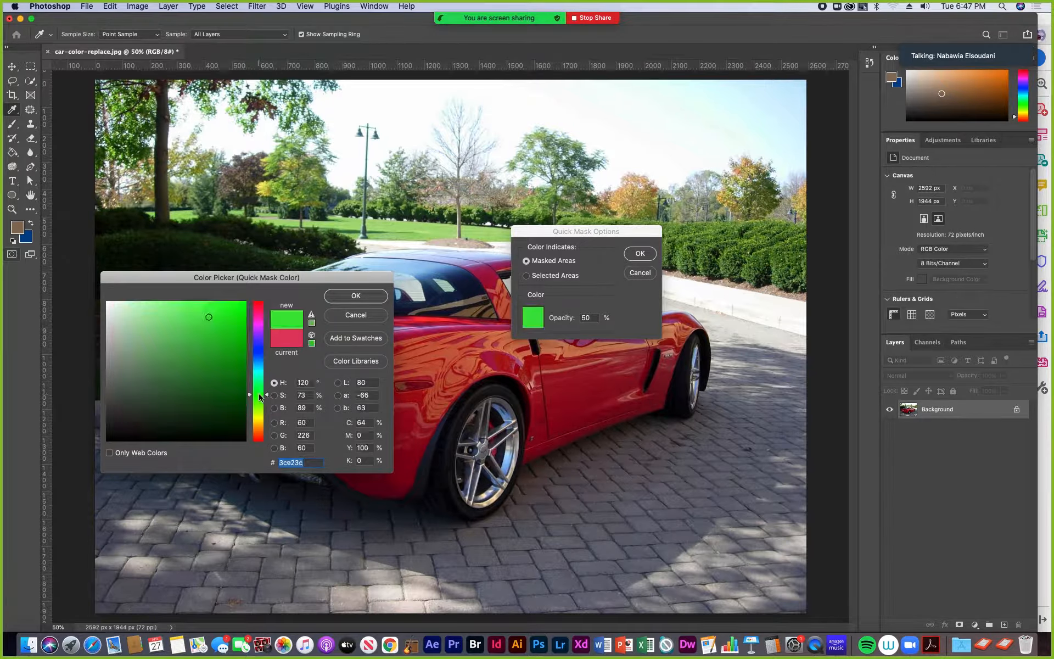
pyautogui.click(338, 299)
pyautogui.click(635, 256)
pyautogui.press('l')
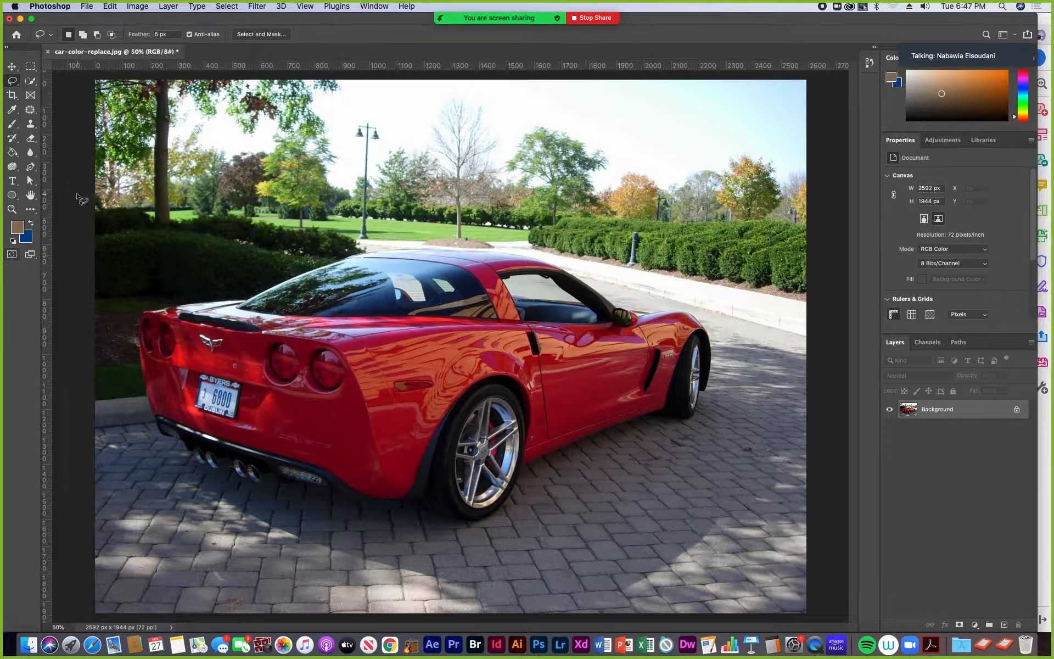
# - Activate the Brush tool, set its opacity to 100% and raise the hardness of the Hard Round brush
pyautogui.click(12, 124)
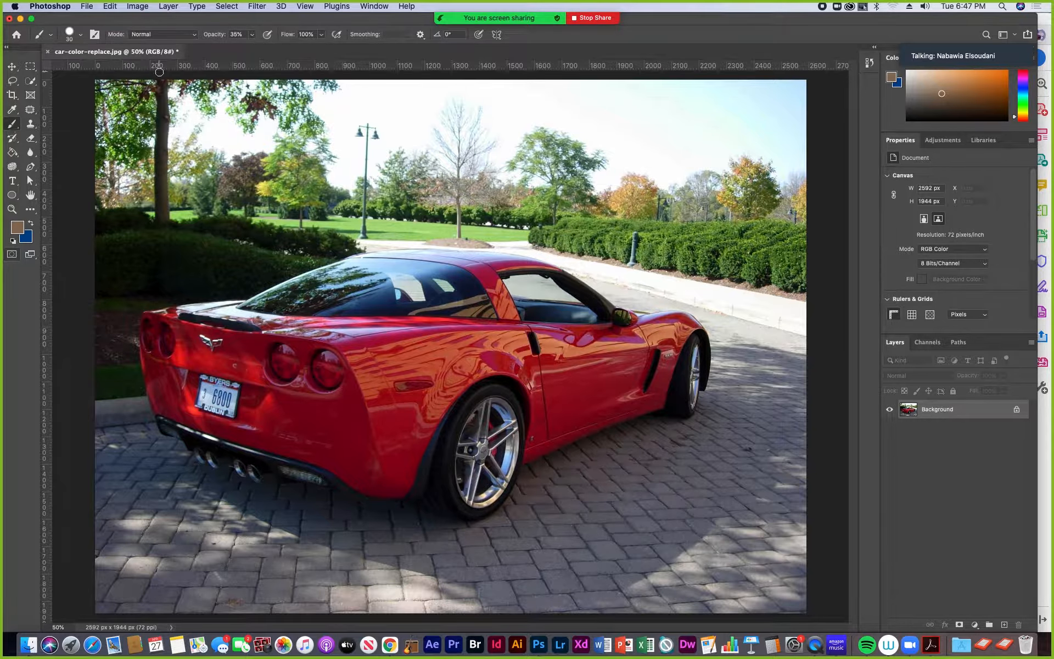
pyautogui.click(252, 34)
pyautogui.moveTo(254, 51); pyautogui.dragTo(327, 58)
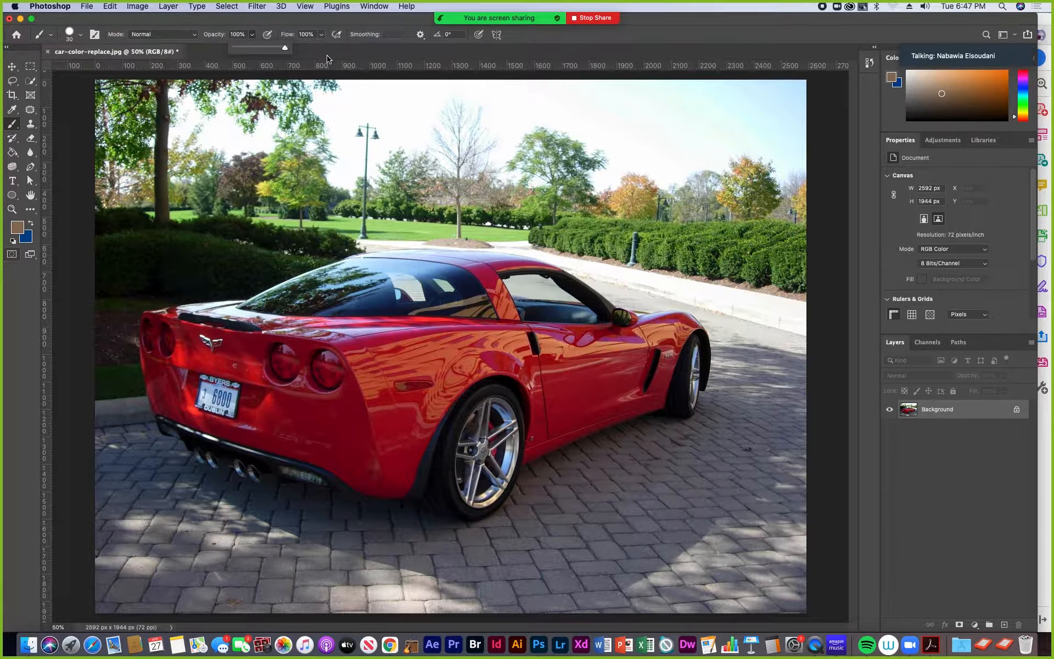
pyautogui.click(80, 38)
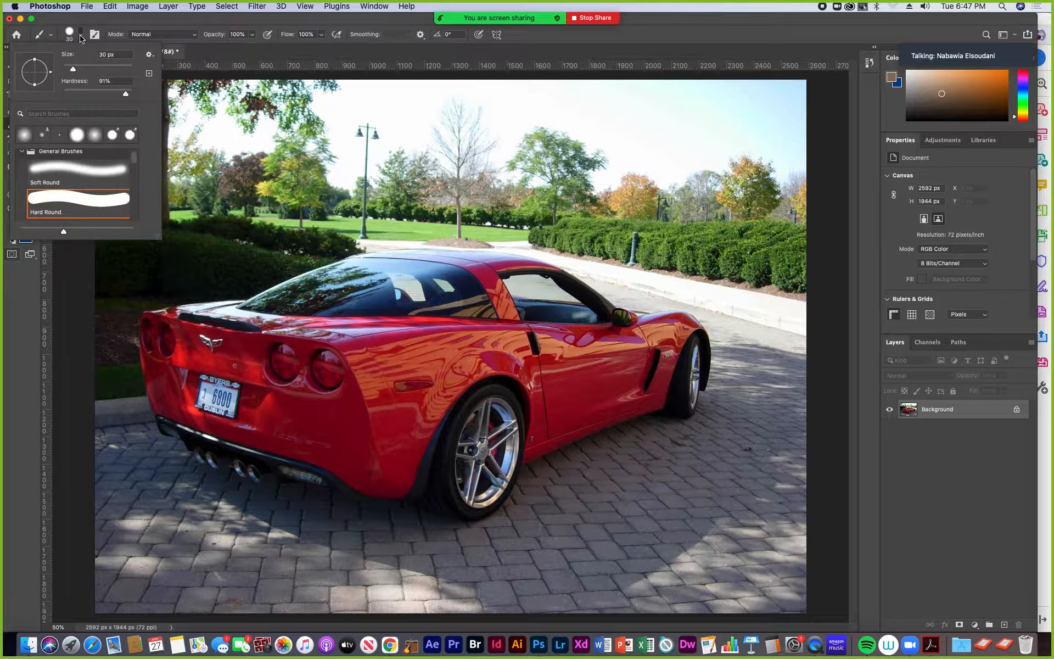
pyautogui.moveTo(125, 97); pyautogui.dragTo(129, 97)
pyautogui.click(202, 25)
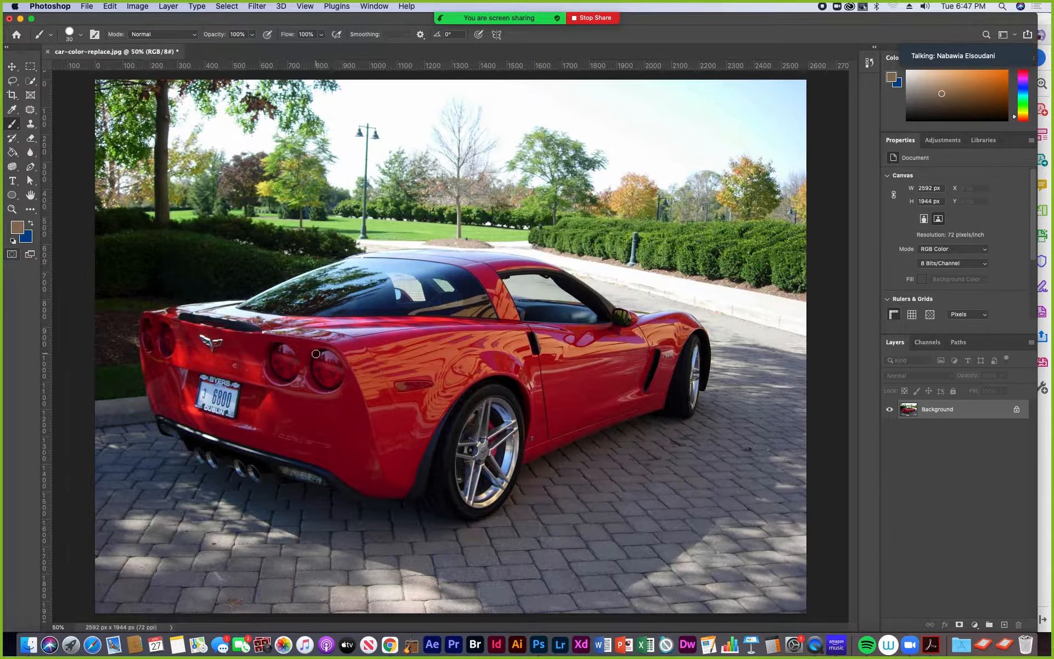
pyautogui.moveTo(321, 377)
pyautogui.mouseDown()
pyautogui.moveTo(319, 361)
pyautogui.moveTo(321, 373)
pyautogui.moveTo(329, 357)
pyautogui.moveTo(330, 378)
pyautogui.mouseUp()
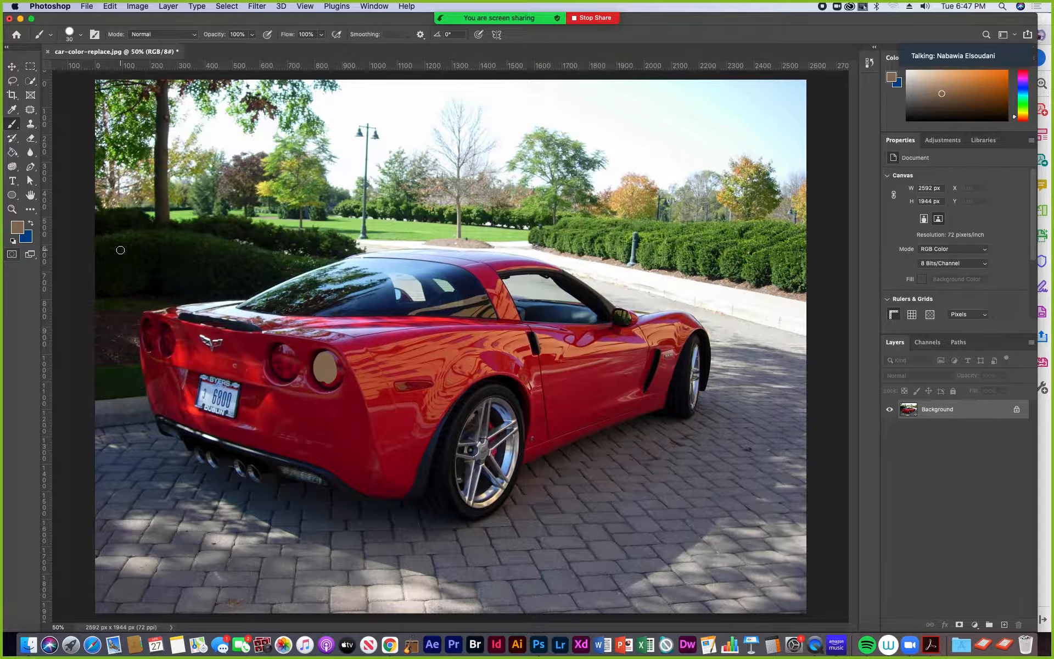
pyautogui.click(12, 255)
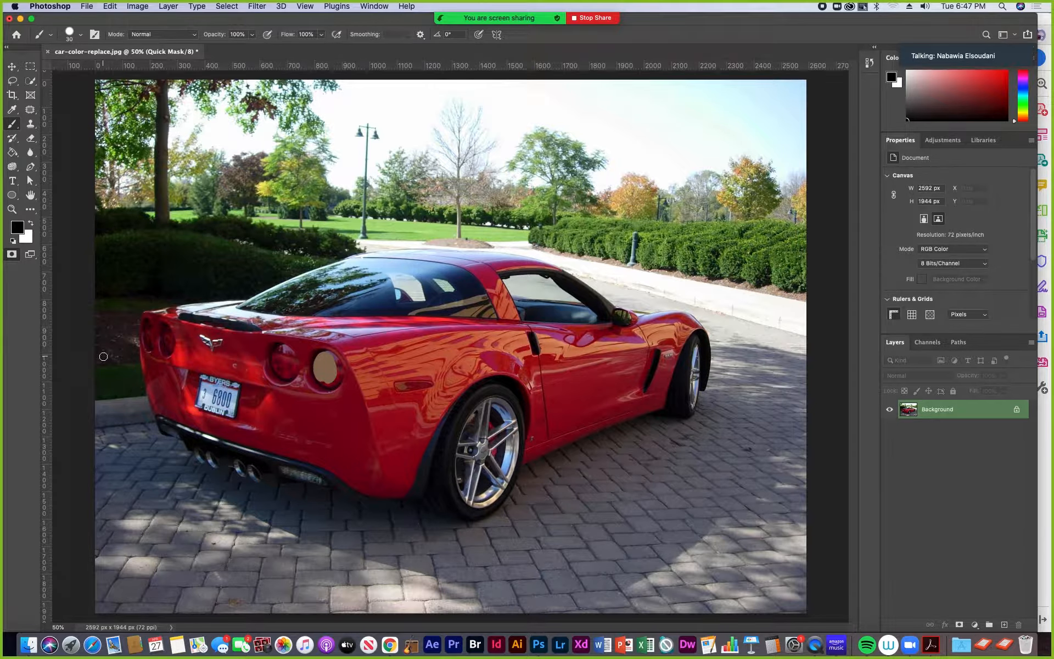
pyautogui.press('q')
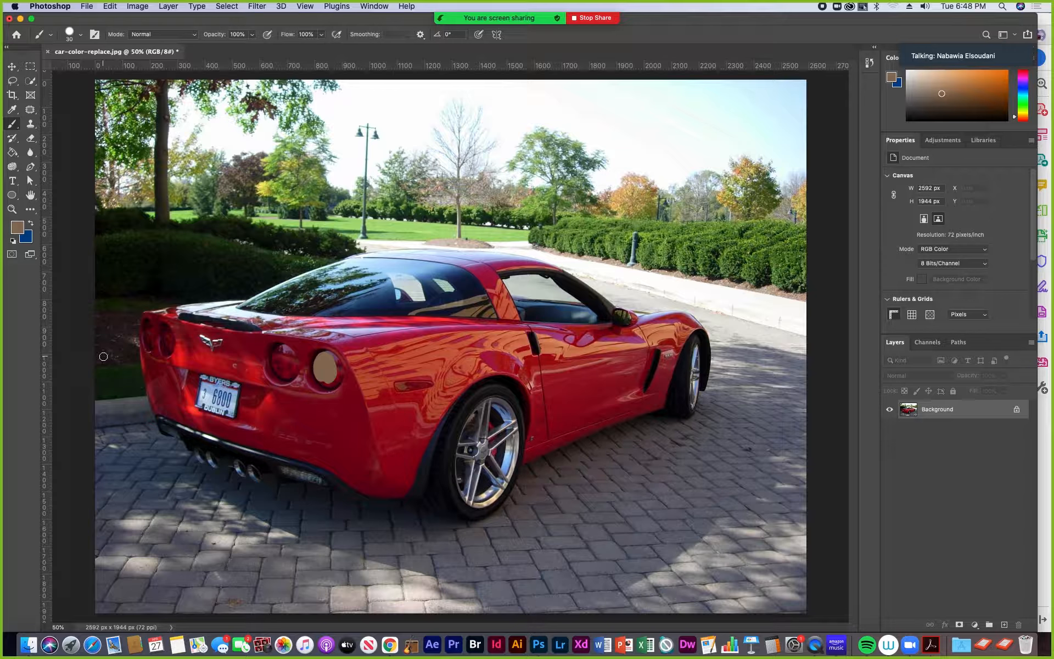
# - Enter Quick Mask mode and paint mask over the two large round tail lights nearest the rear wheel
pyautogui.click(12, 255)
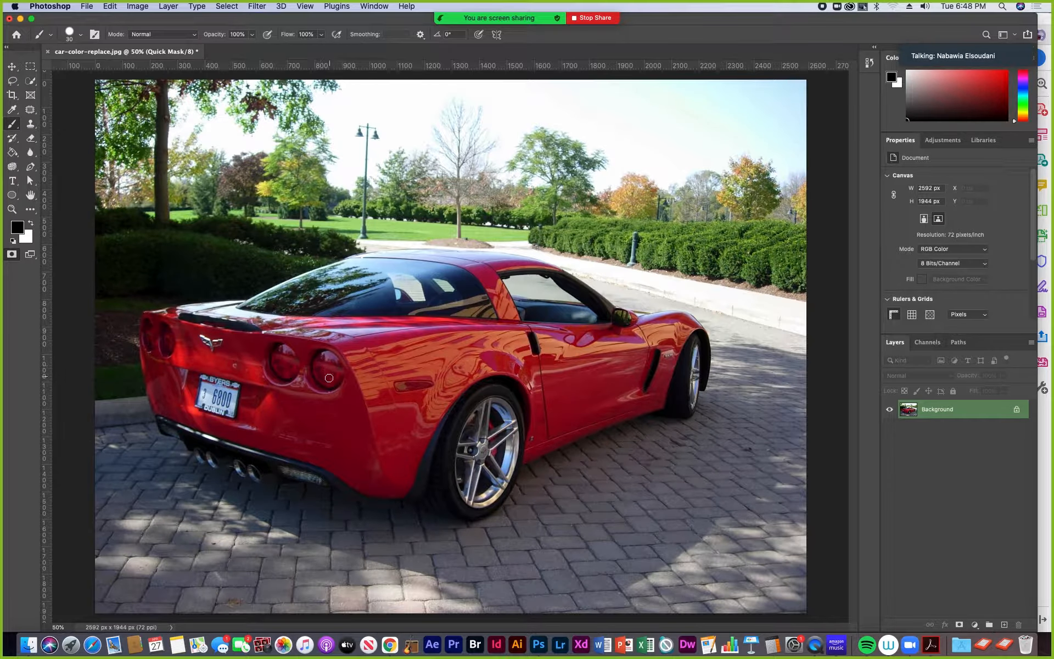
pyautogui.moveTo(329, 378)
pyautogui.mouseDown()
pyautogui.moveTo(327, 354)
pyautogui.moveTo(338, 377)
pyautogui.moveTo(329, 383)
pyautogui.mouseUp()
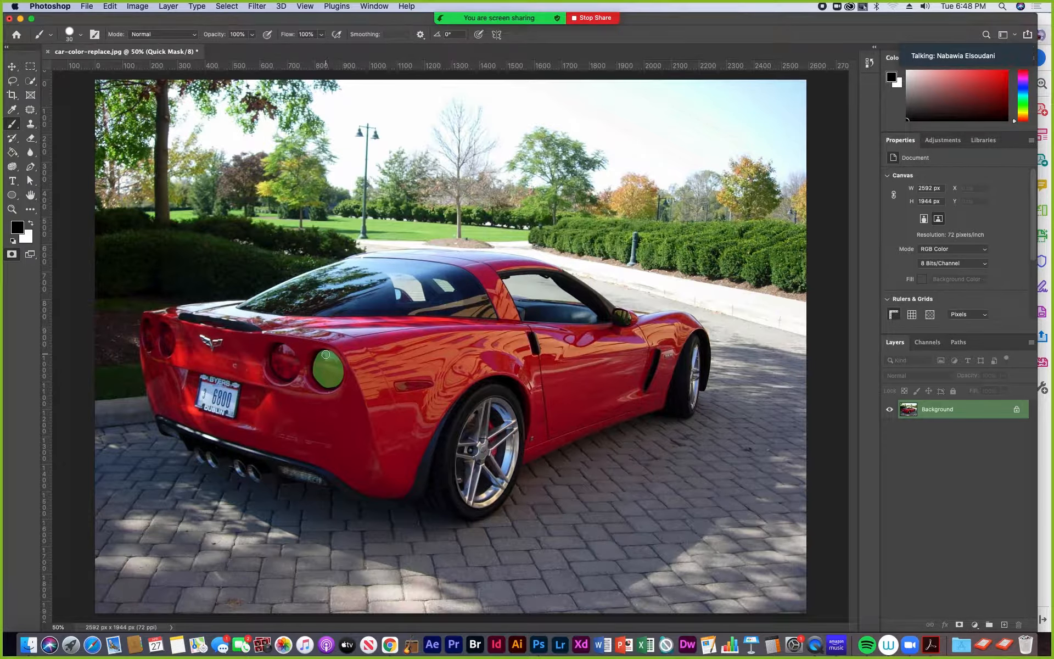
pyautogui.moveTo(287, 377)
pyautogui.mouseDown()
pyautogui.moveTo(275, 348)
pyautogui.moveTo(294, 353)
pyautogui.moveTo(292, 373)
pyautogui.moveTo(280, 358)
pyautogui.mouseUp()
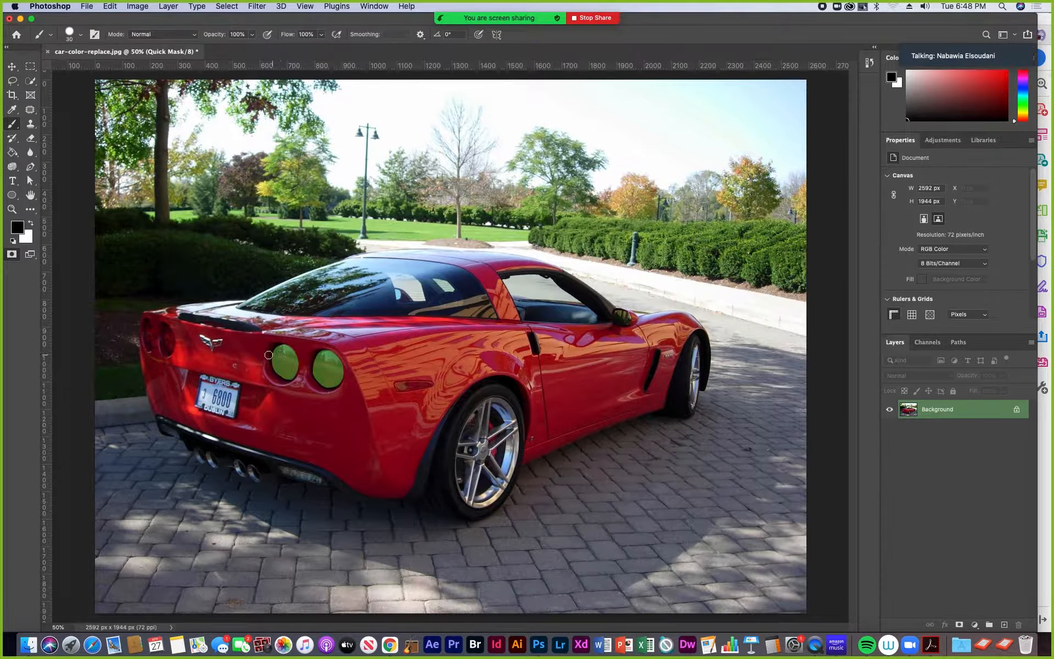
# - Mask the two narrow tail lights at the car's far rear corner using a 25 px brush flattened into a 91° ellipse
pyautogui.press('[')
pyautogui.press('[')
pyautogui.press('super+equal')
pyautogui.press('super+equal')
pyautogui.moveTo(159, 367); pyautogui.dragTo(484, 436)
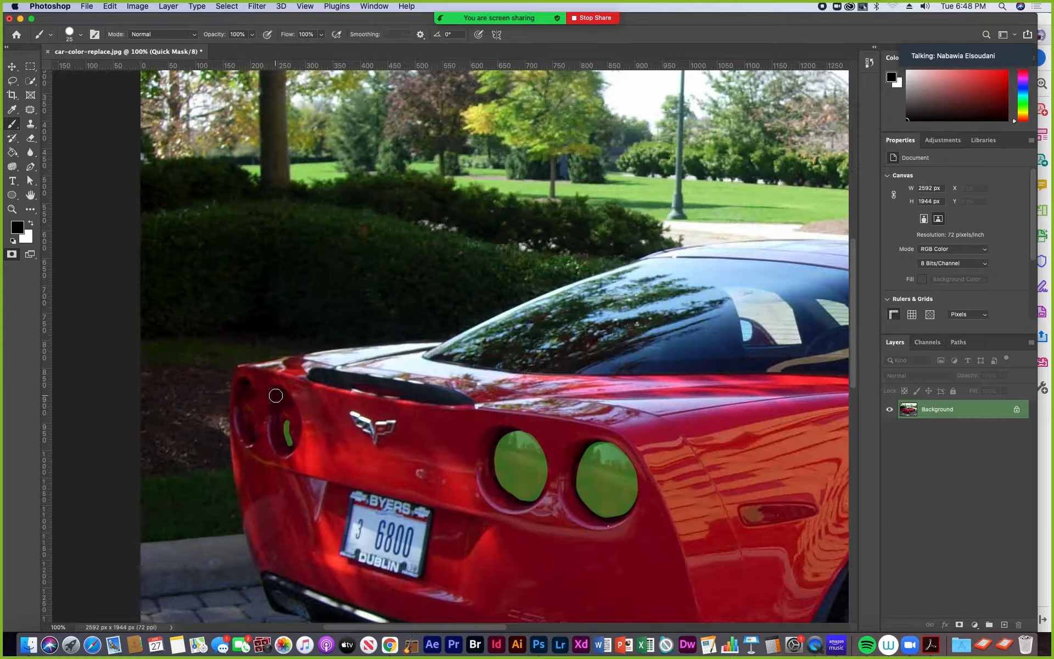
pyautogui.click(80, 36)
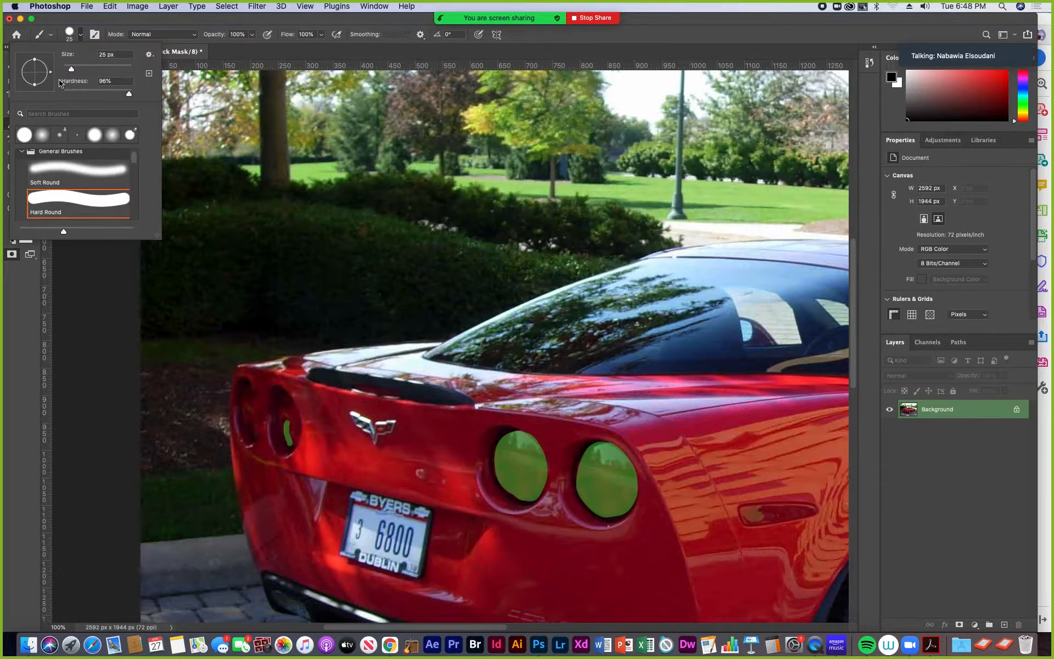
pyautogui.moveTo(35, 85)
pyautogui.mouseDown()
pyautogui.moveTo(46, 60)
pyautogui.moveTo(34, 55)
pyautogui.mouseUp()
pyautogui.moveTo(289, 432)
pyautogui.mouseDown()
pyautogui.moveTo(293, 442)
pyautogui.moveTo(285, 402)
pyautogui.moveTo(292, 440)
pyautogui.moveTo(283, 417)
pyautogui.moveTo(251, 431)
pyautogui.moveTo(250, 392)
pyautogui.moveTo(254, 414)
pyautogui.mouseUp()
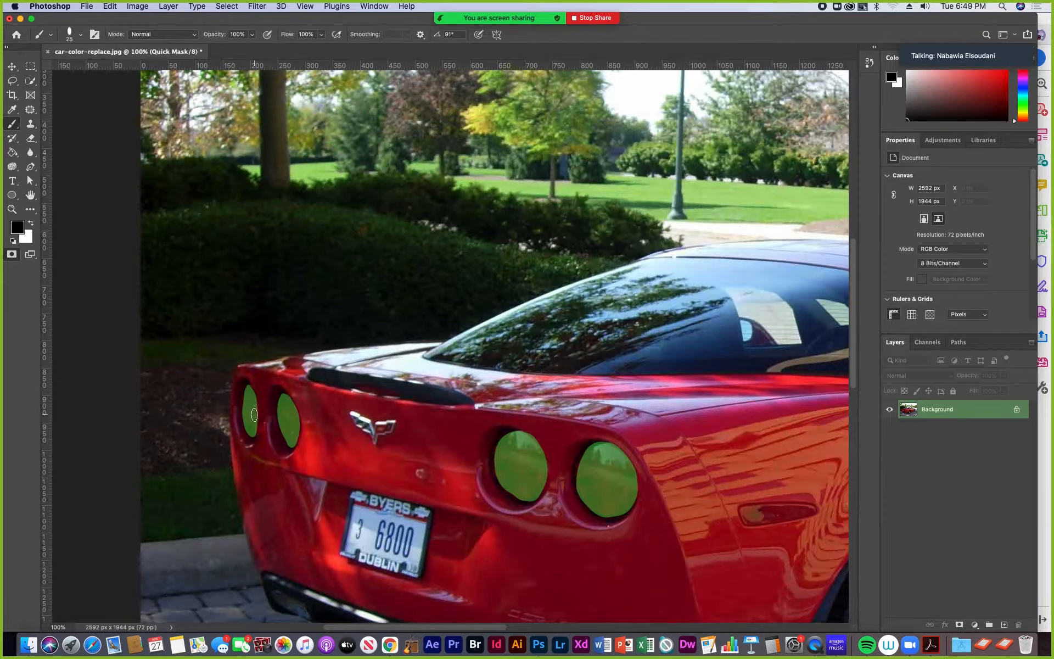
# - Set the Eraser to 25 px with 100% hardness, raise its opacity and clean the mask edge beside the narrow tail lights
pyautogui.click(30, 138)
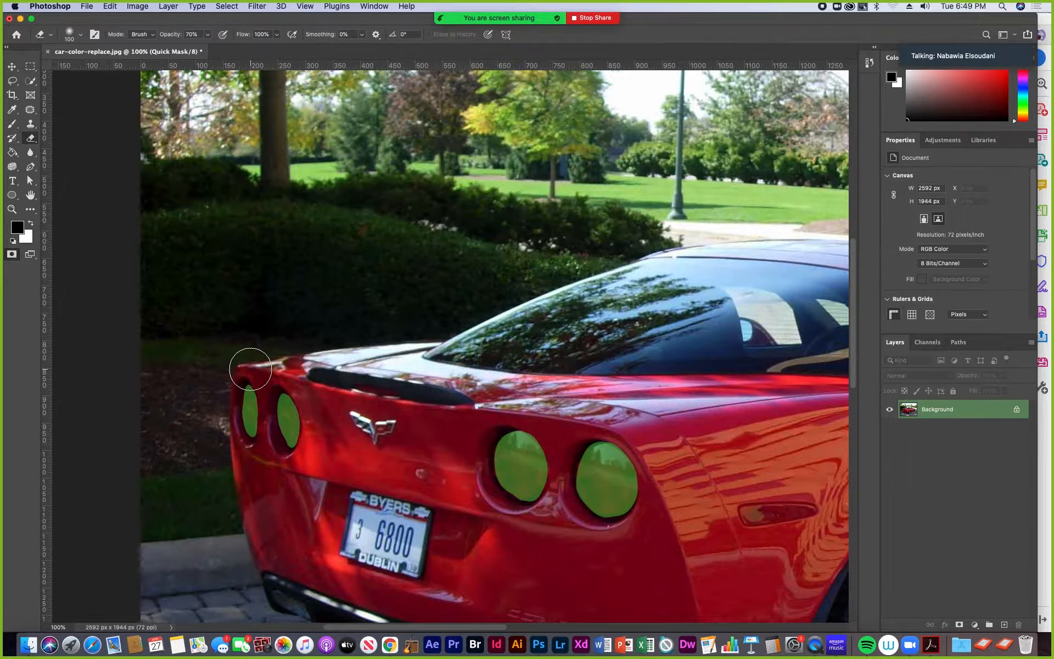
pyautogui.press('[')
pyautogui.press('[')
pyautogui.press('[')
pyautogui.press('[')
pyautogui.press('[')
pyautogui.press('[')
pyautogui.press('[')
pyautogui.press('[')
pyautogui.press('[')
pyautogui.press('[')
pyautogui.click(80, 35)
pyautogui.moveTo(63, 93); pyautogui.dragTo(180, 106)
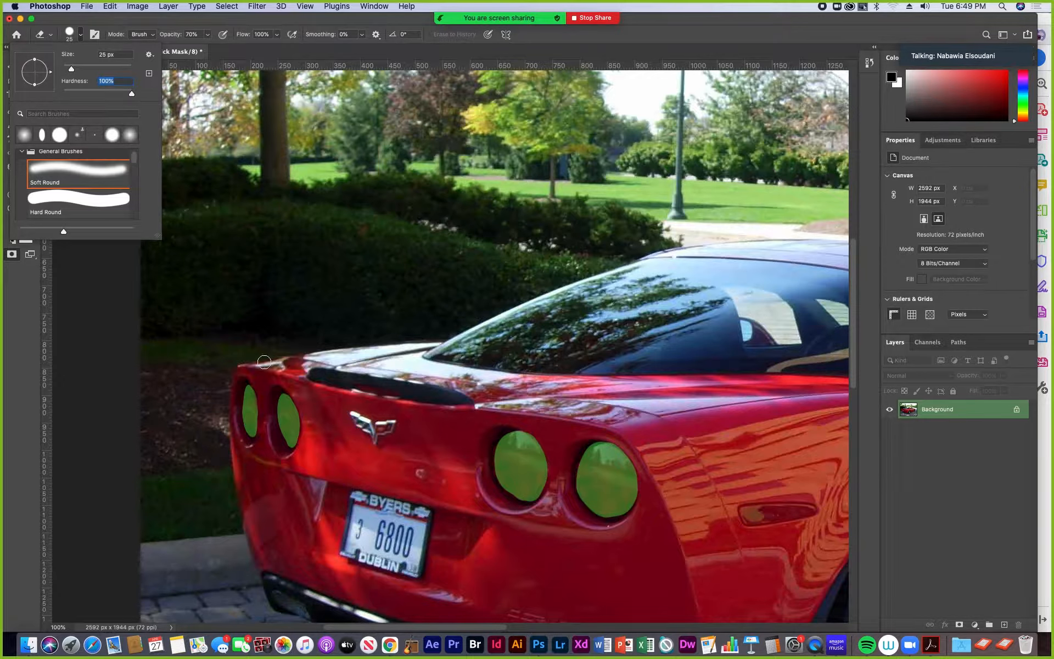
pyautogui.click(265, 390)
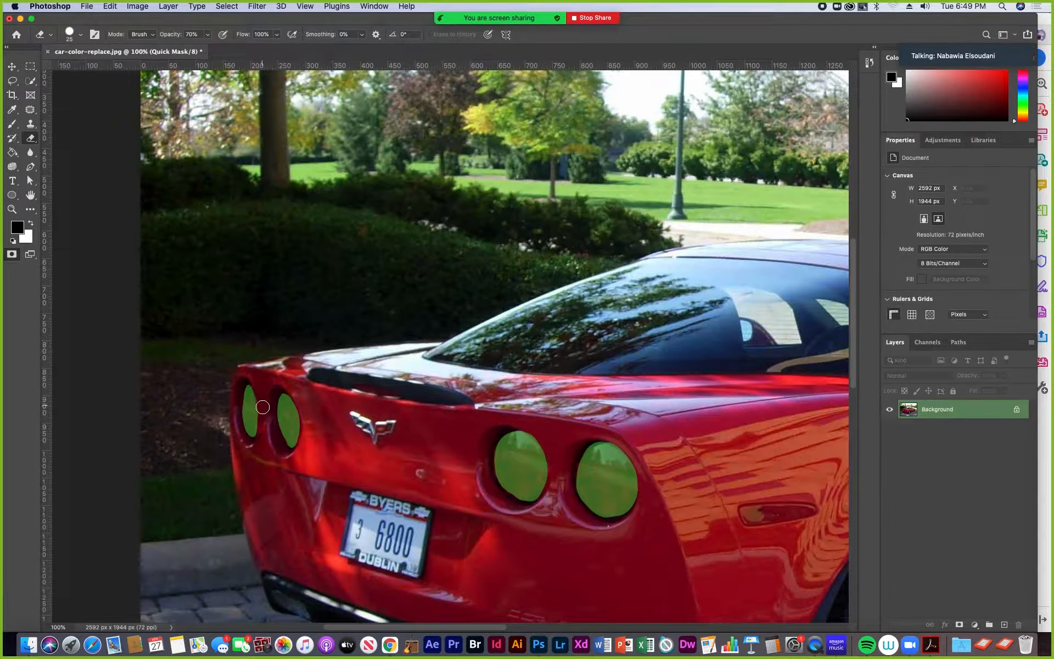
pyautogui.click(207, 34)
pyautogui.moveTo(208, 49); pyautogui.dragTo(225, 49)
pyautogui.click(264, 401)
# - Reactivate the Brush tool and exit Quick Mask mode, turning the mask into a selection that excludes the tail lights
pyautogui.click(12, 125)
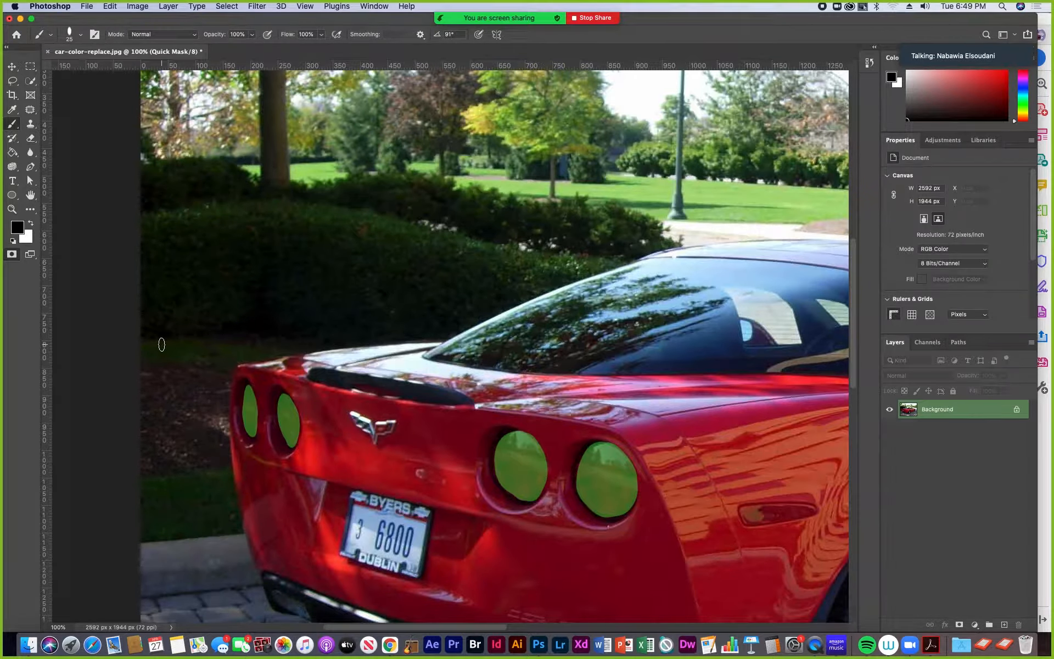
pyautogui.press('super+minus')
pyautogui.press('super+minus')
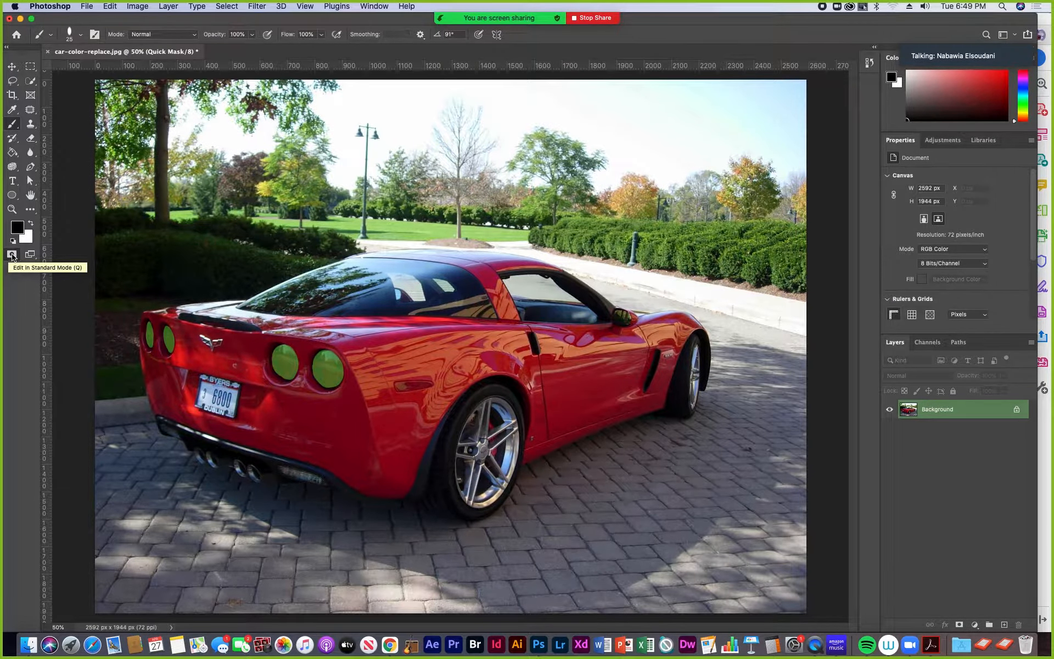
pyautogui.click(12, 255)
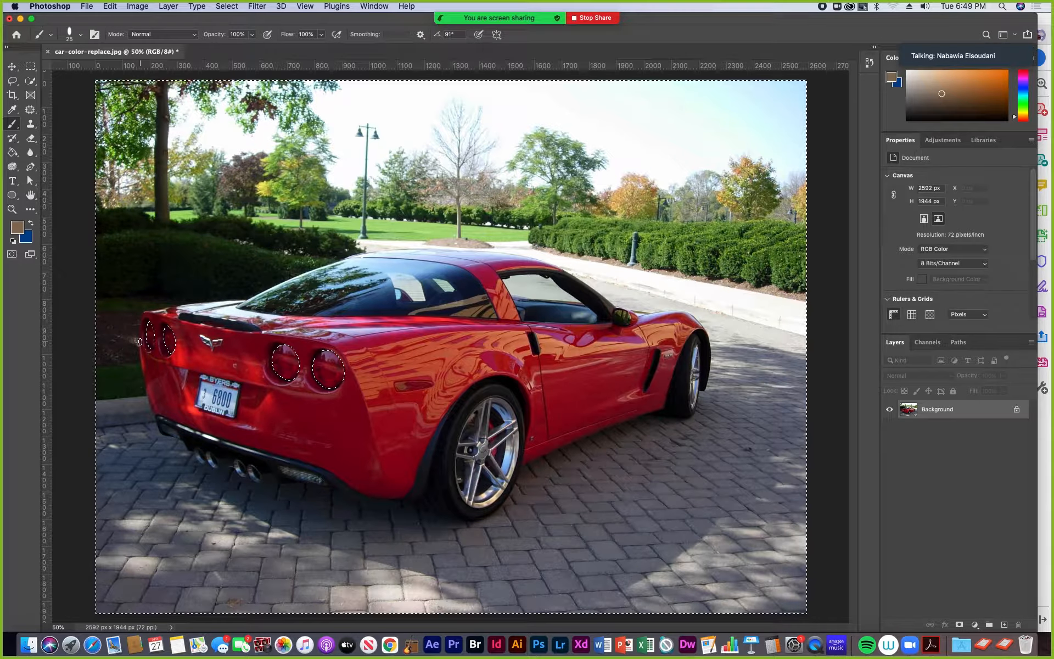
# - Start Replace Color with Localized Color Clusters on, sample the red above the rear wheel and set Fuzziness to 8
pyautogui.click(138, 7)
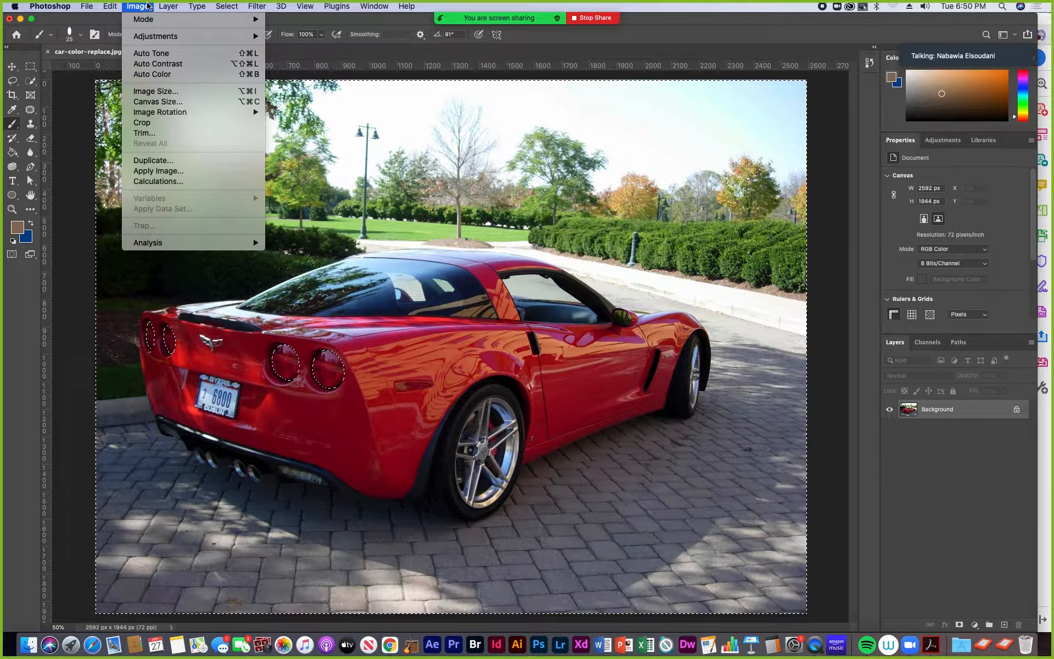
pyautogui.moveTo(230, 36)
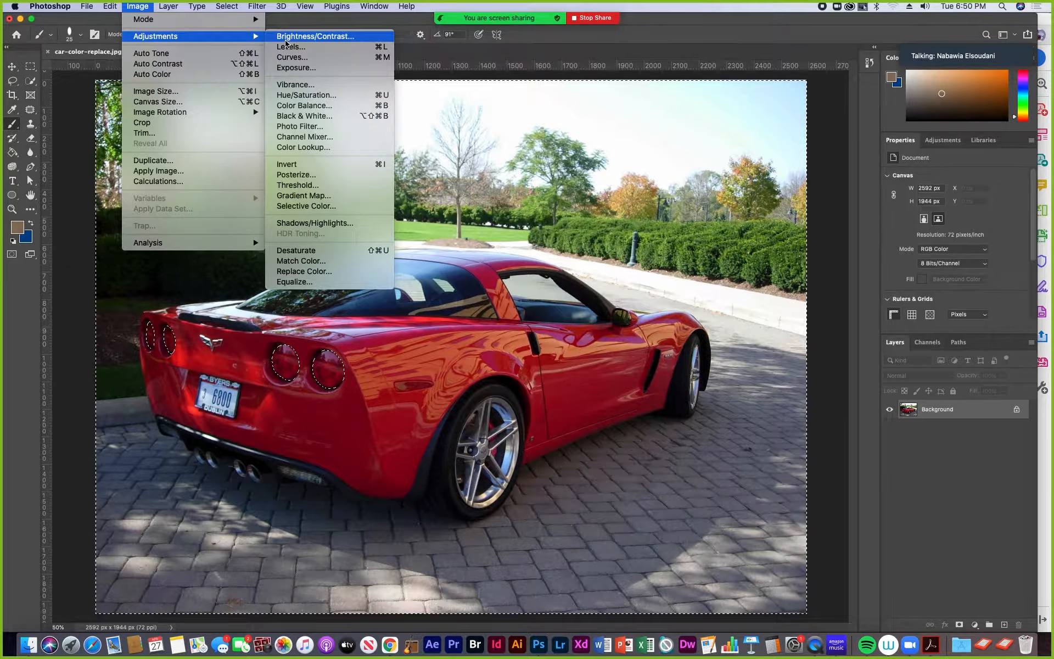
pyautogui.click(304, 273)
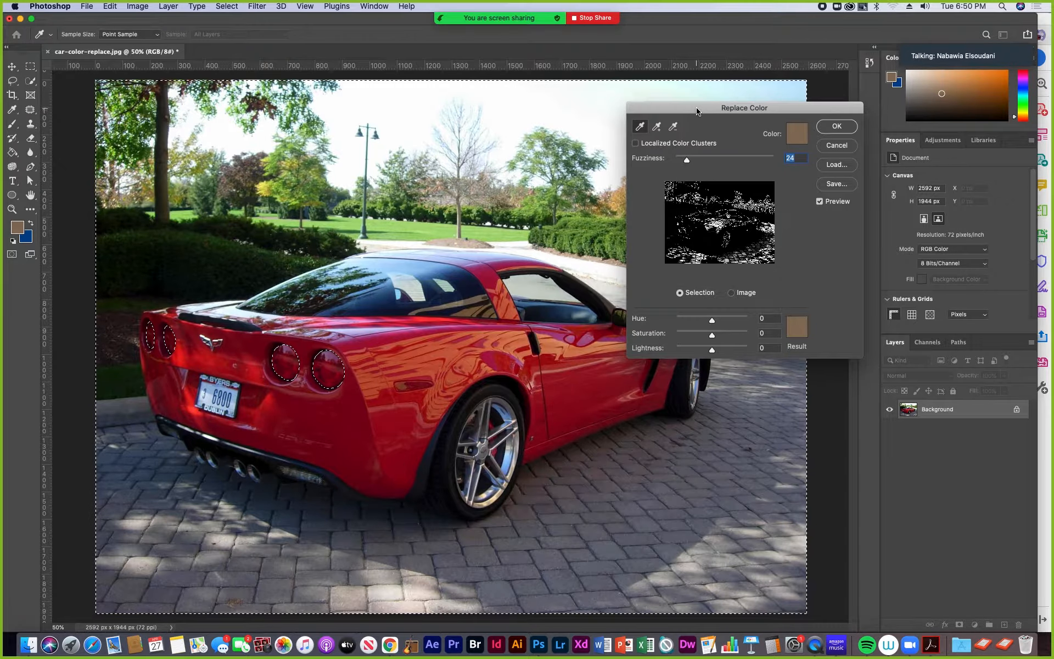
pyautogui.moveTo(697, 111); pyautogui.dragTo(654, 112)
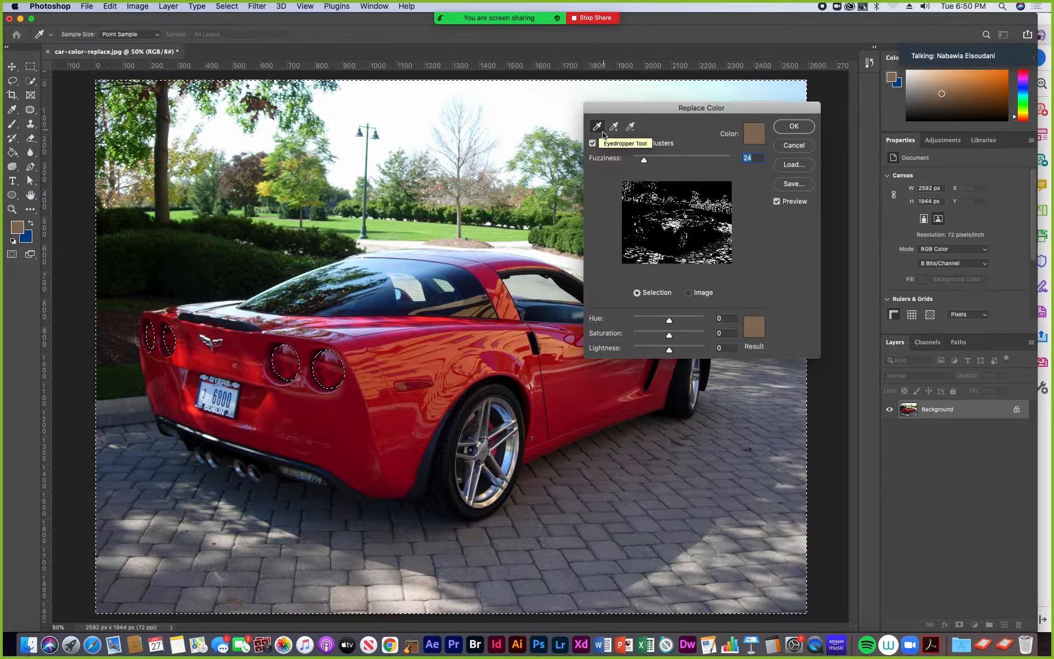
pyautogui.click(402, 419)
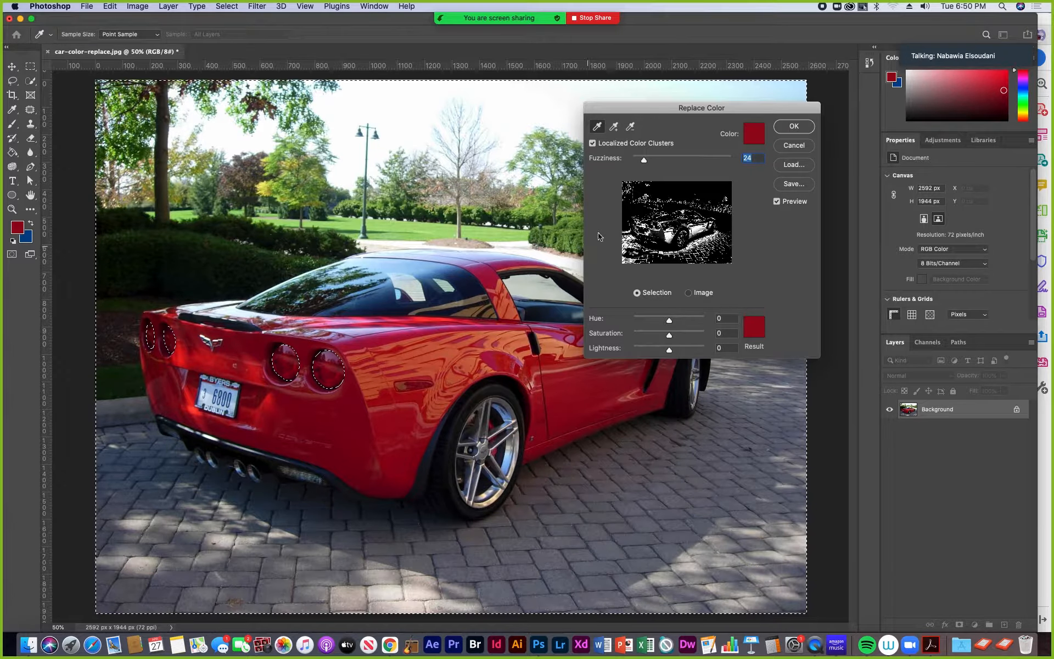
pyautogui.moveTo(647, 164); pyautogui.dragTo(637, 163)
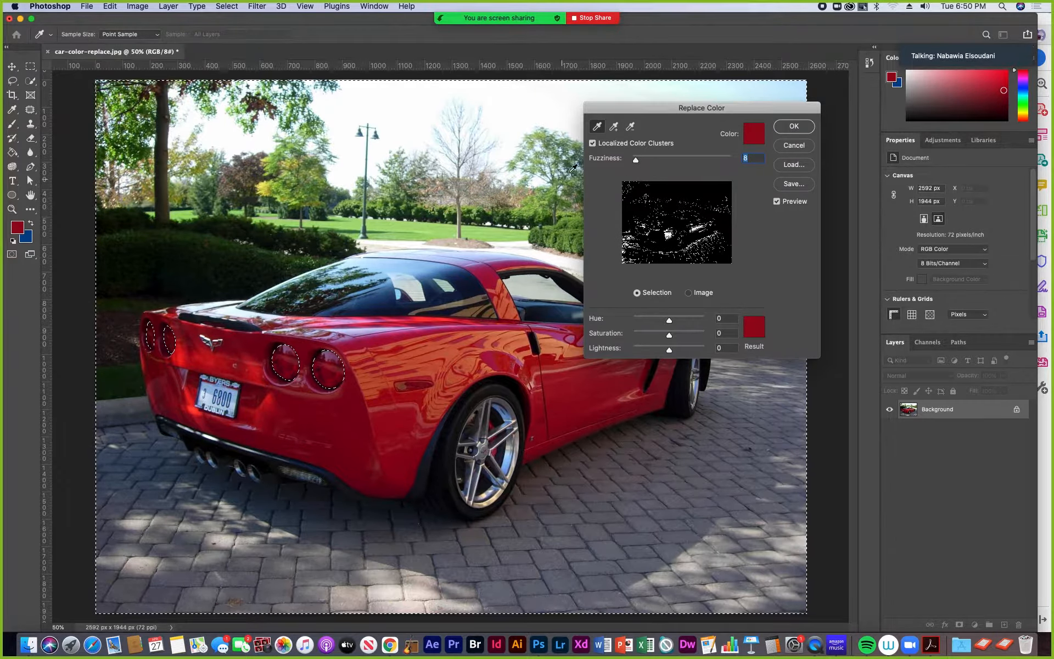
# - Turn off Localized Color Clusters, set Fuzziness to 20 and add a red sample from the bumper below the tail lights
pyautogui.click(615, 131)
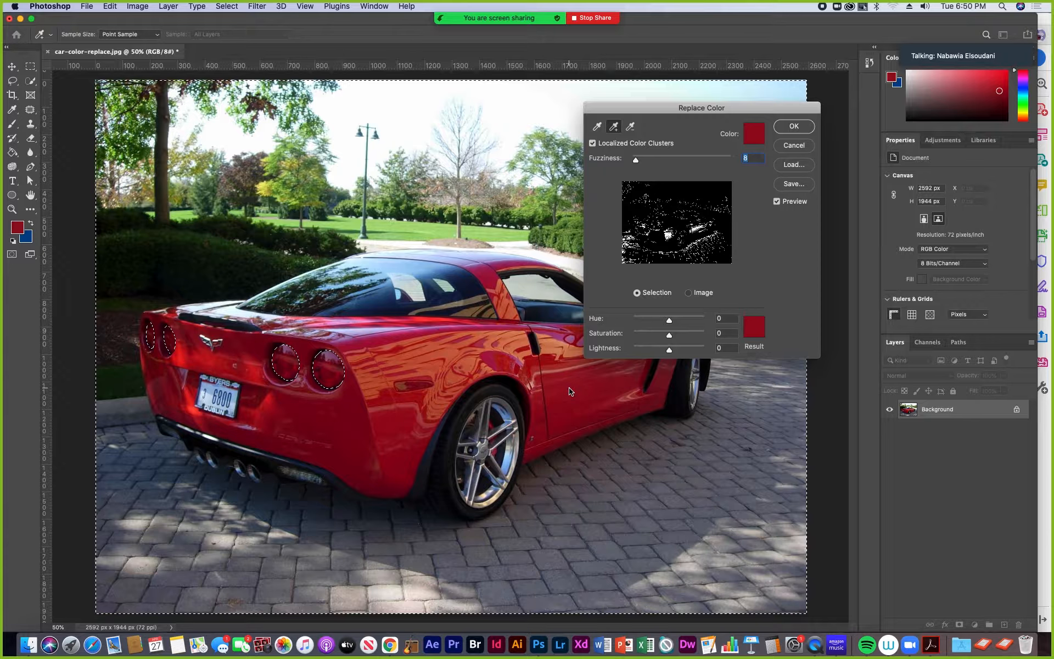
pyautogui.click(593, 144)
pyautogui.moveTo(635, 161); pyautogui.dragTo(642, 160)
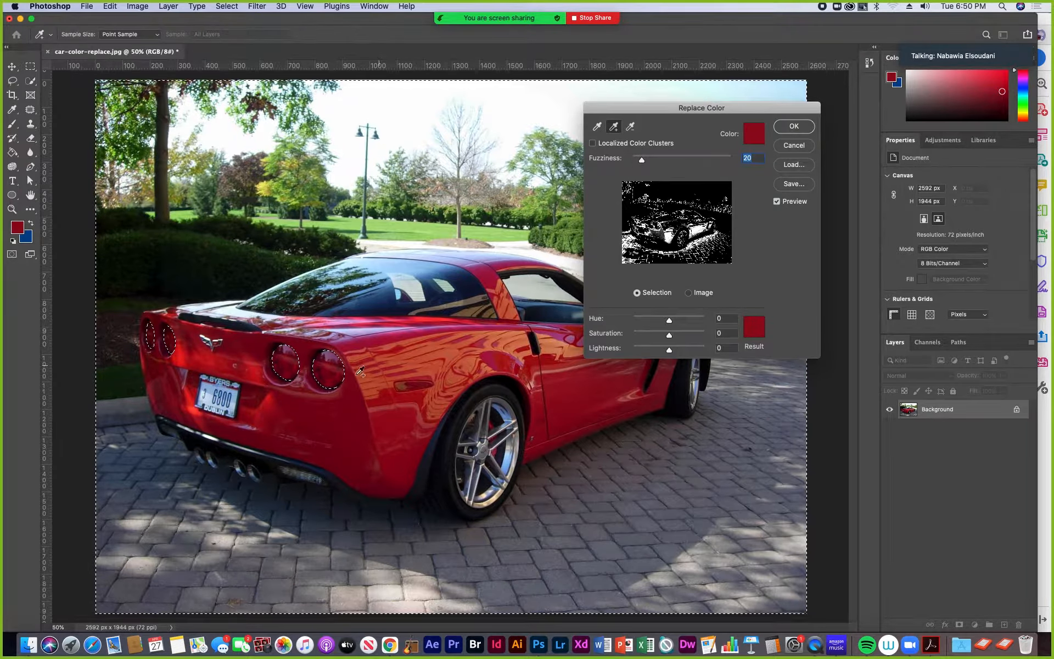
pyautogui.click(327, 411)
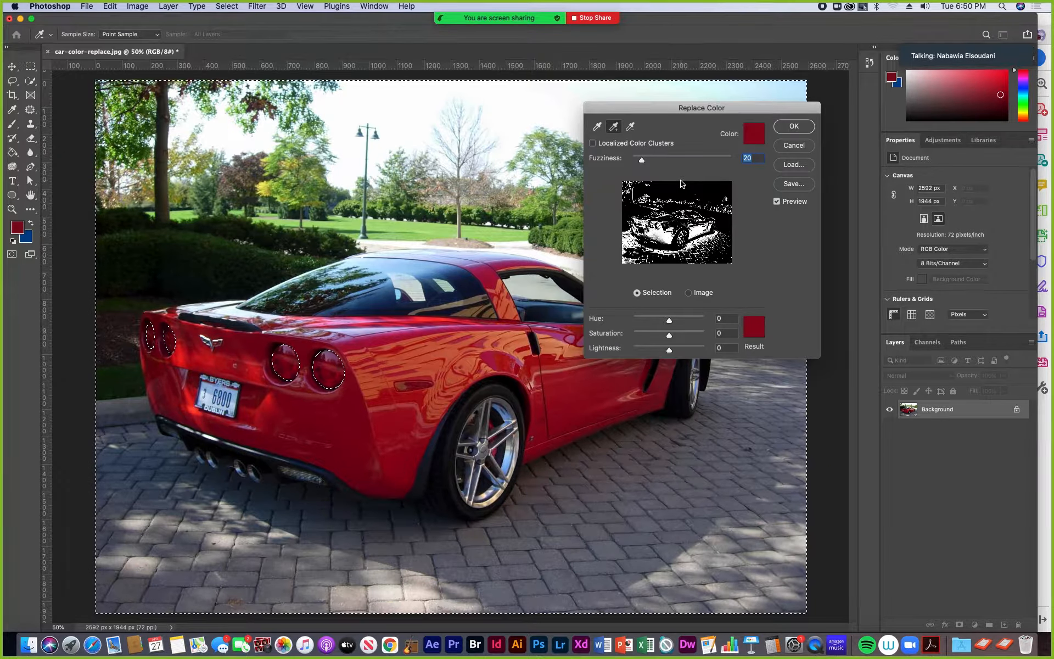
# - Uncover the whole car and add red samples from its rear panel, rear quarter panel and upper rear fender
pyautogui.moveTo(711, 108); pyautogui.dragTo(803, 115)
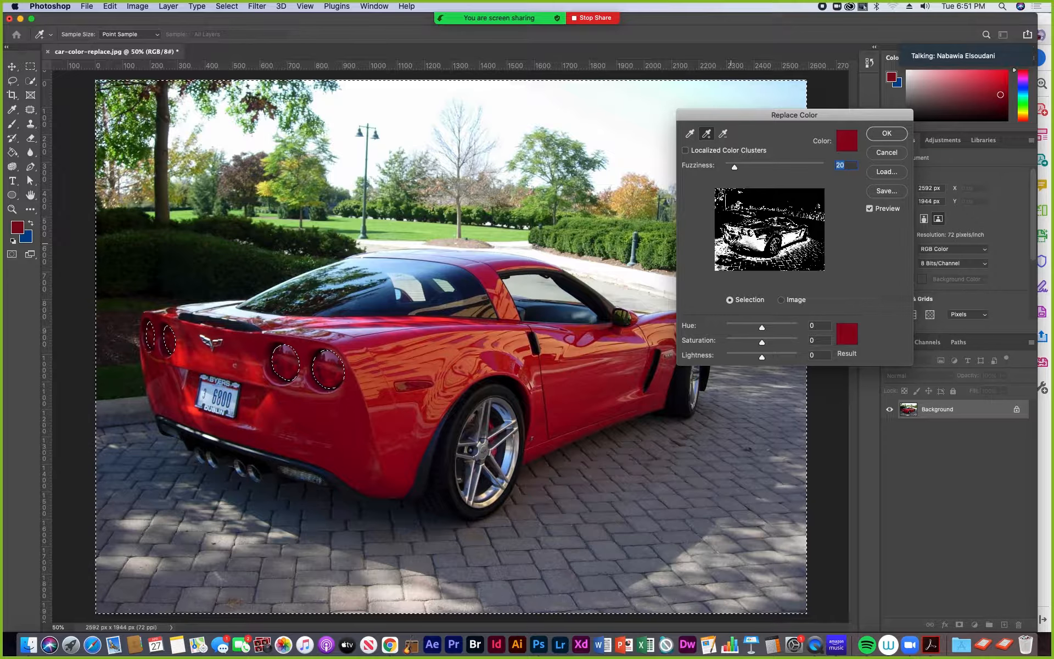
pyautogui.moveTo(717, 115); pyautogui.dragTo(765, 114)
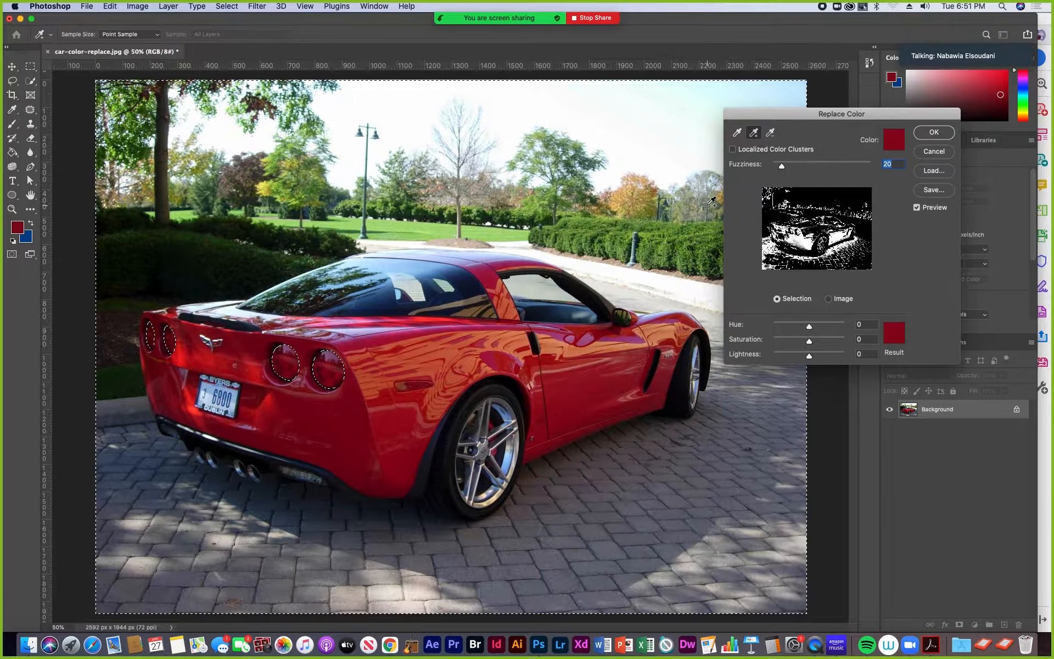
pyautogui.scroll(5, 754, 136)
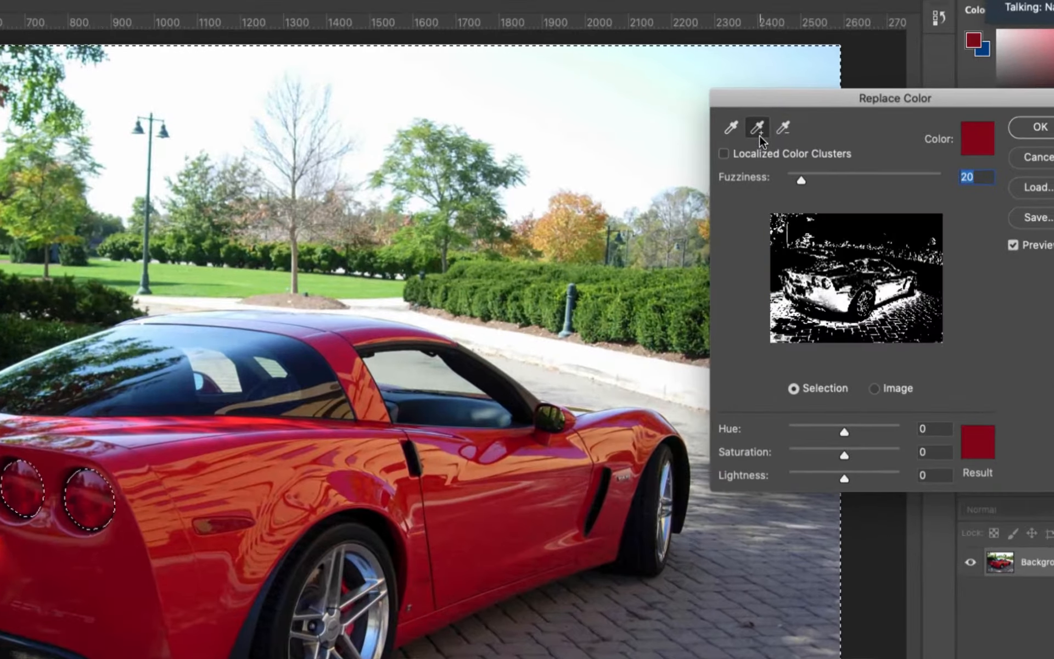
pyautogui.scroll(-5, 744, 184)
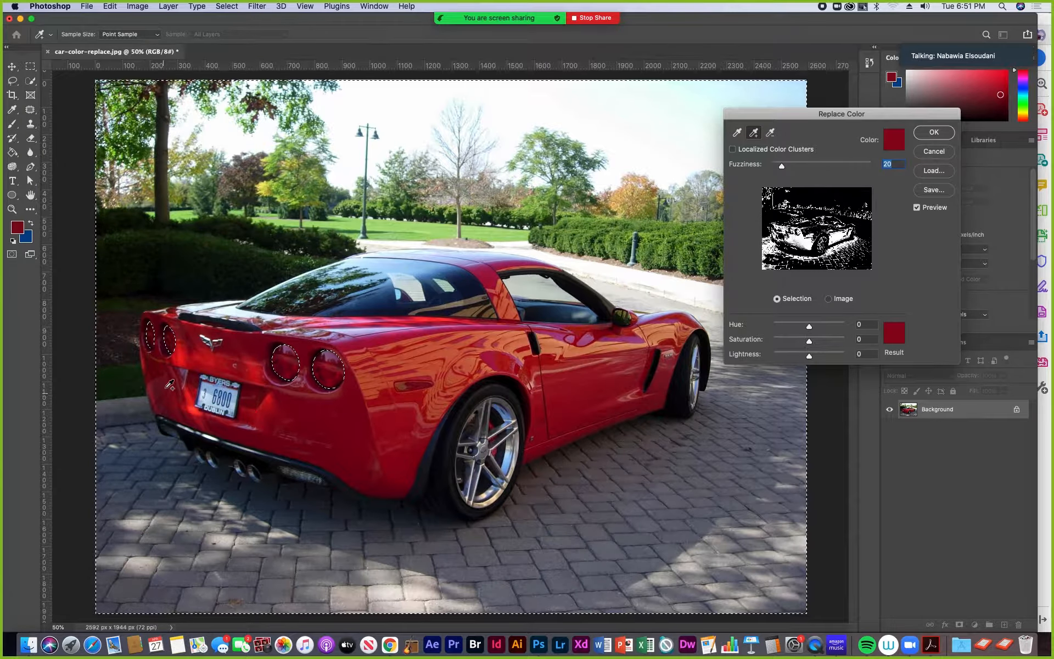
pyautogui.click(196, 357)
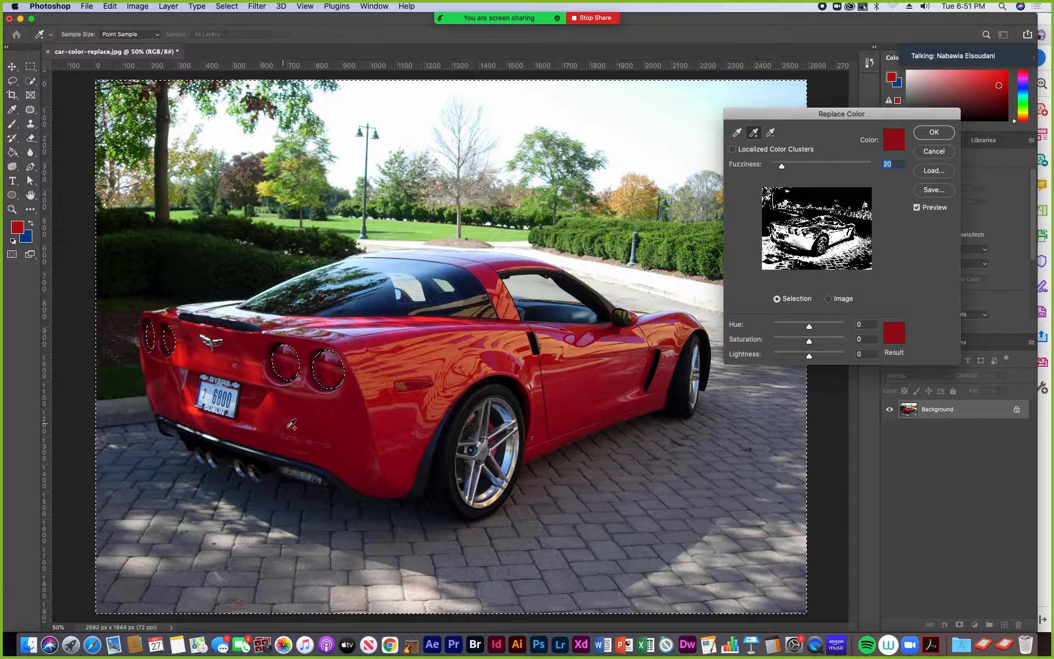
pyautogui.click(389, 451)
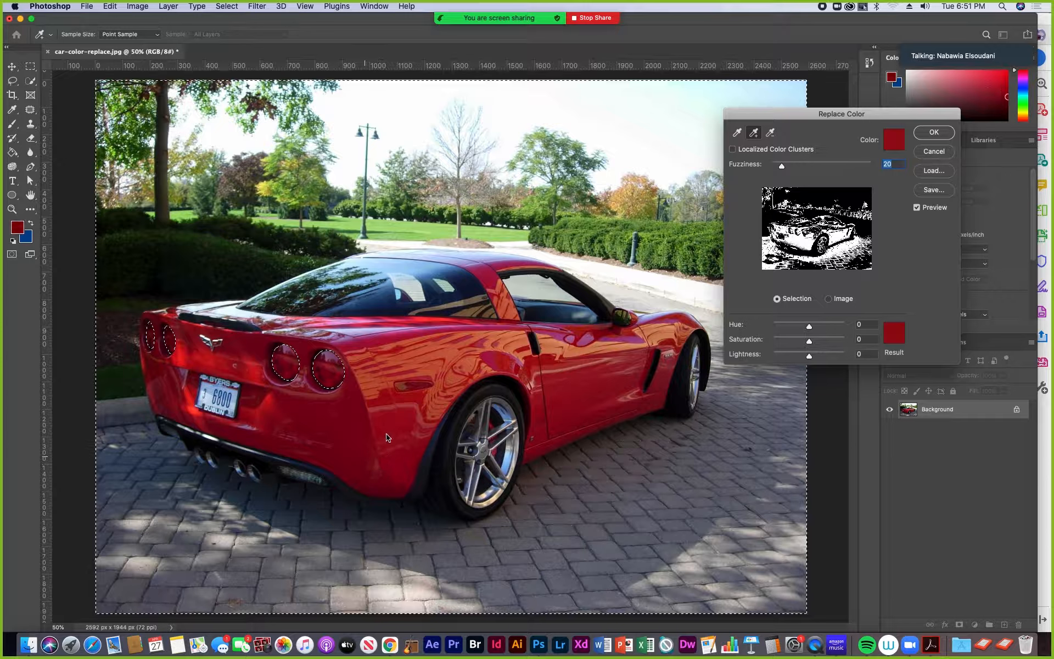
pyautogui.click(432, 332)
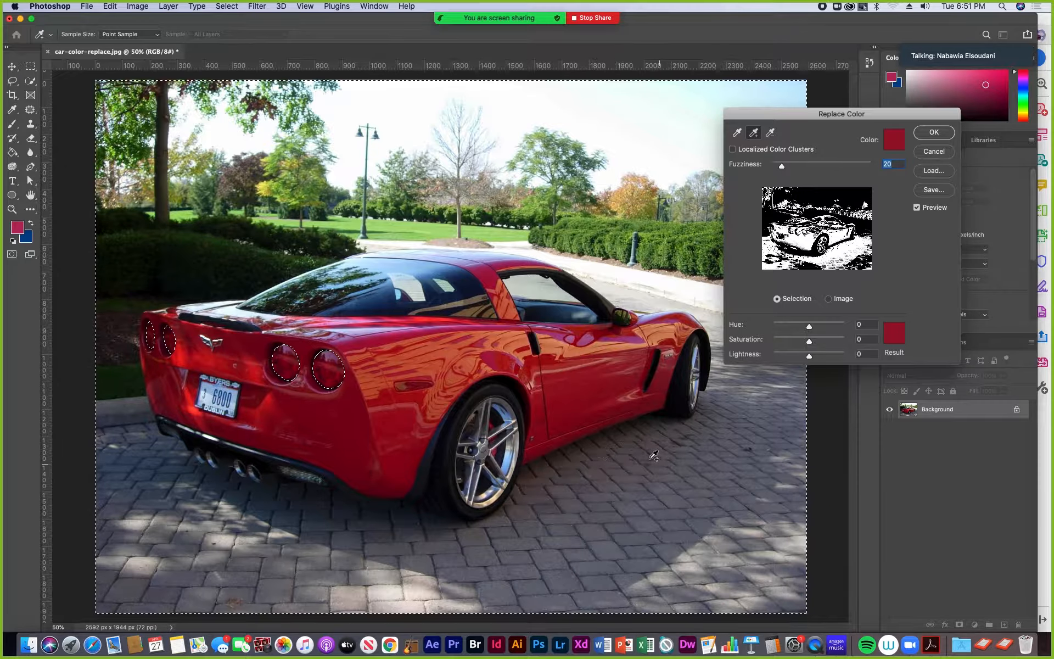
# - Add samples from the door, lower sill, front fender and orange rear fender reflections to the color being replaced
pyautogui.click(616, 391)
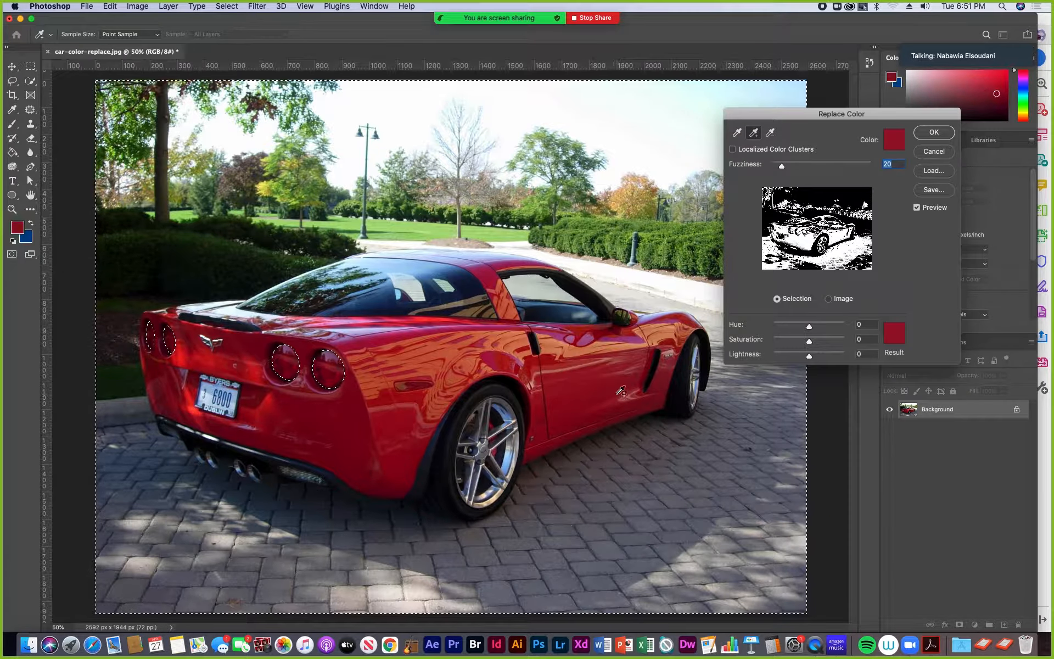
pyautogui.click(665, 395)
pyautogui.click(591, 420)
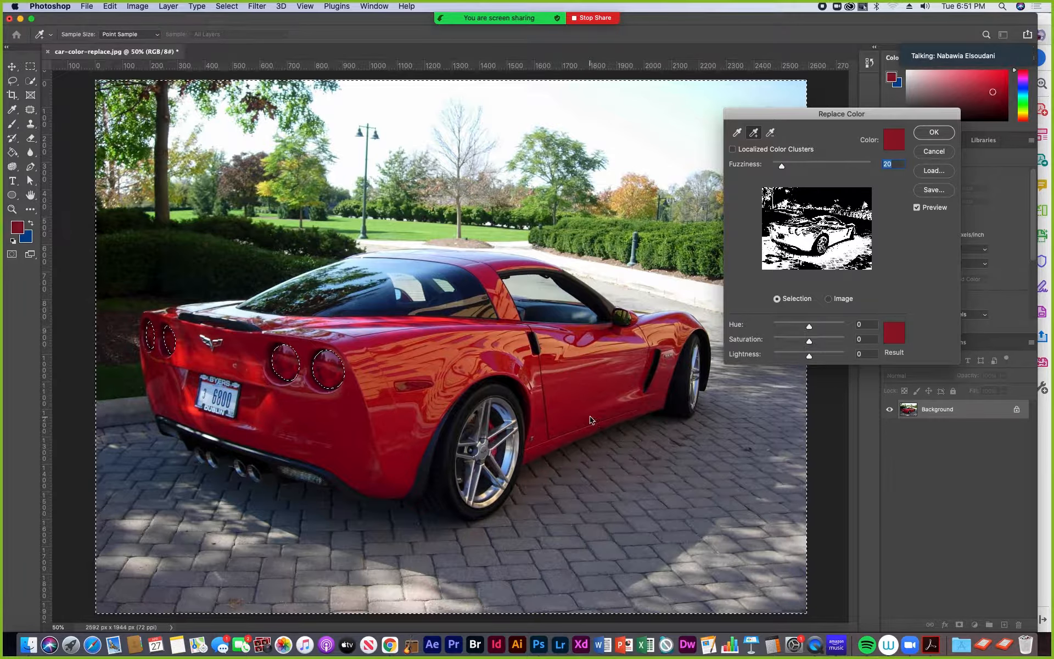
pyautogui.click(685, 317)
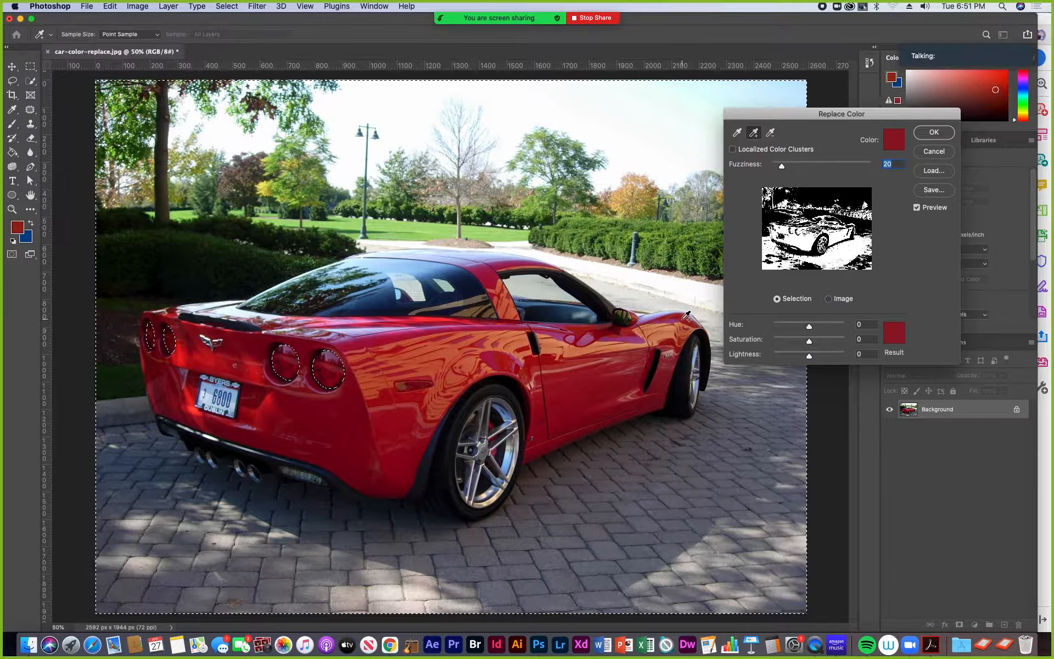
pyautogui.click(669, 318)
pyautogui.click(689, 321)
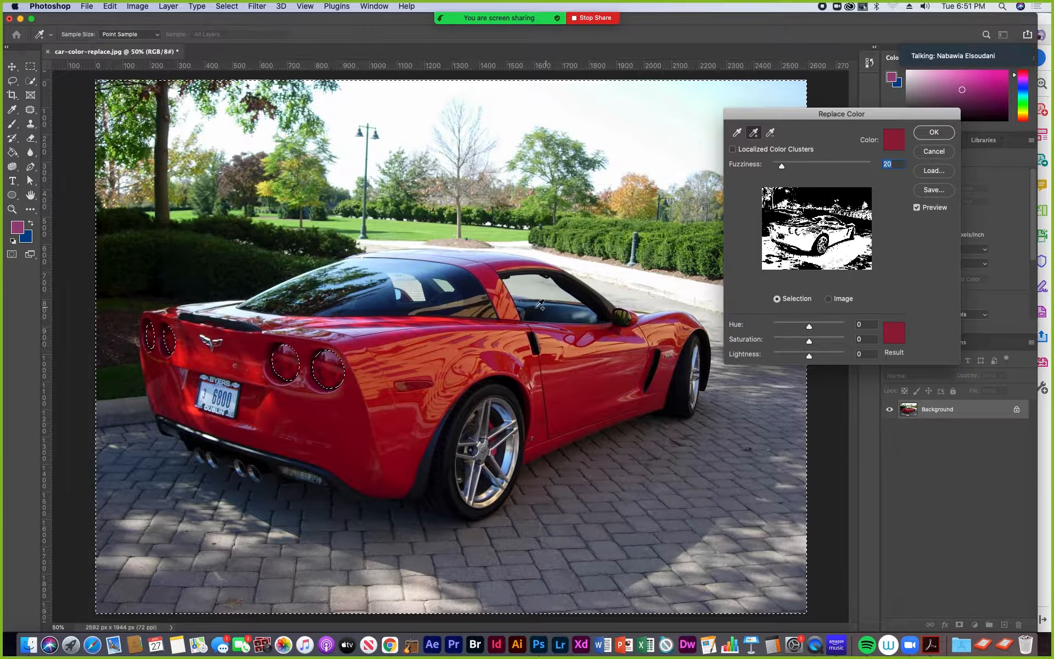
pyautogui.click(420, 341)
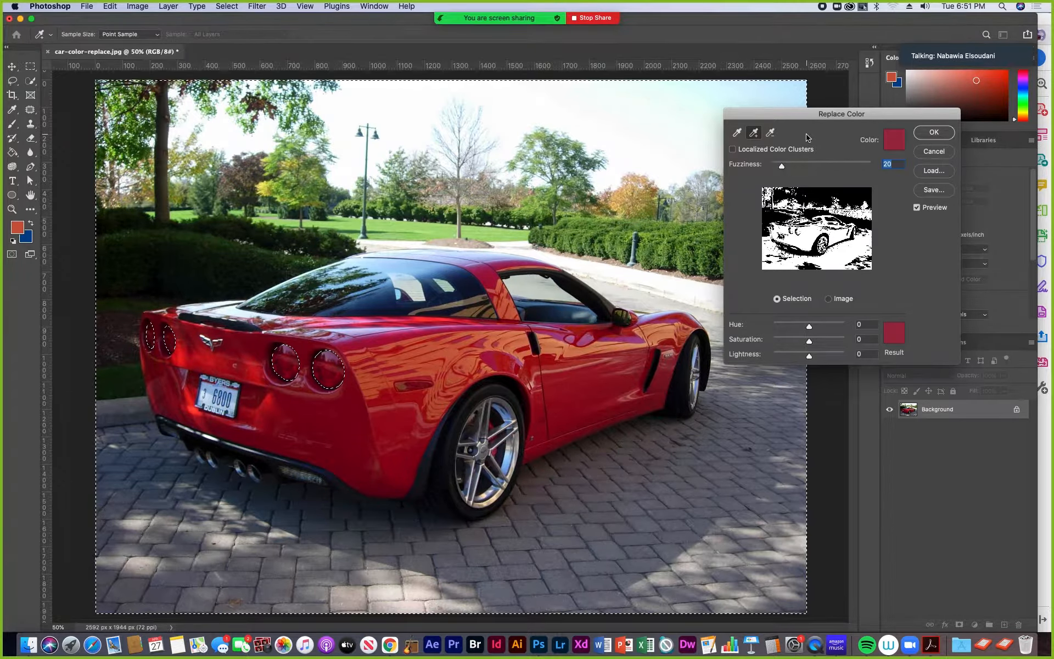
pyautogui.moveTo(808, 114); pyautogui.dragTo(661, 100)
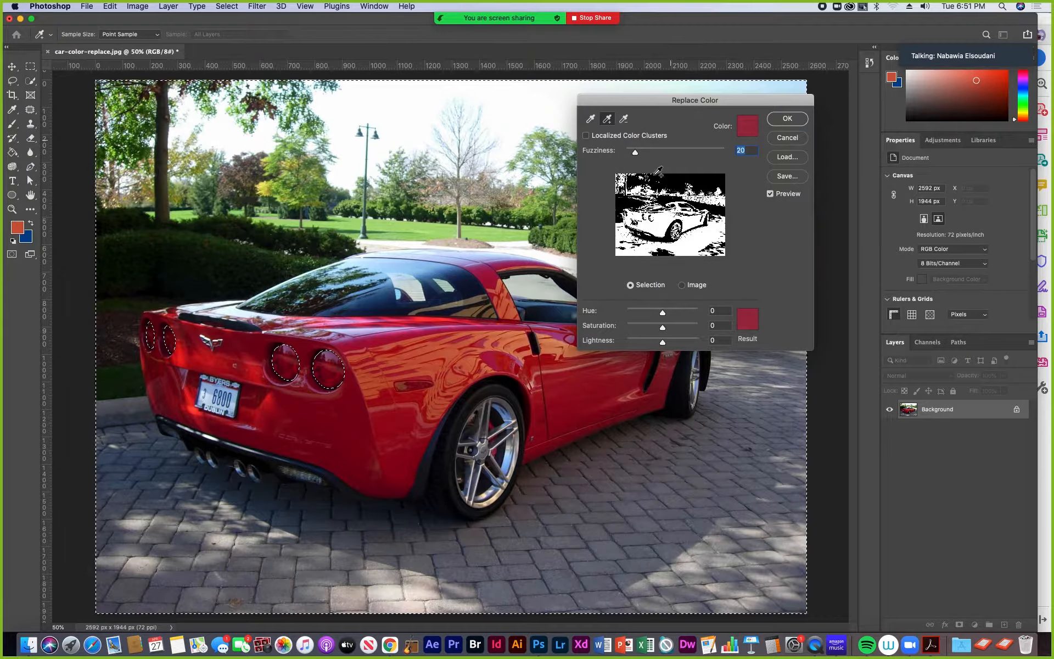
# - Change the replacement Hue to +117 to turn the car's sampled body color green
pyautogui.press('ctrl')
pyautogui.scroll(5, 649, 341)
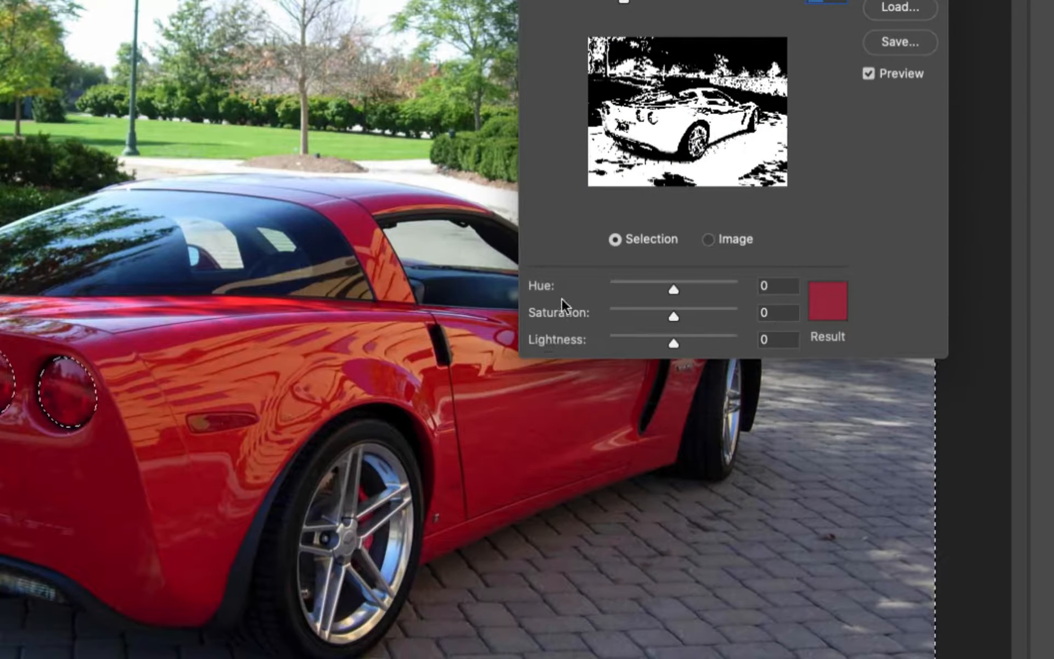
pyautogui.press('ctrl')
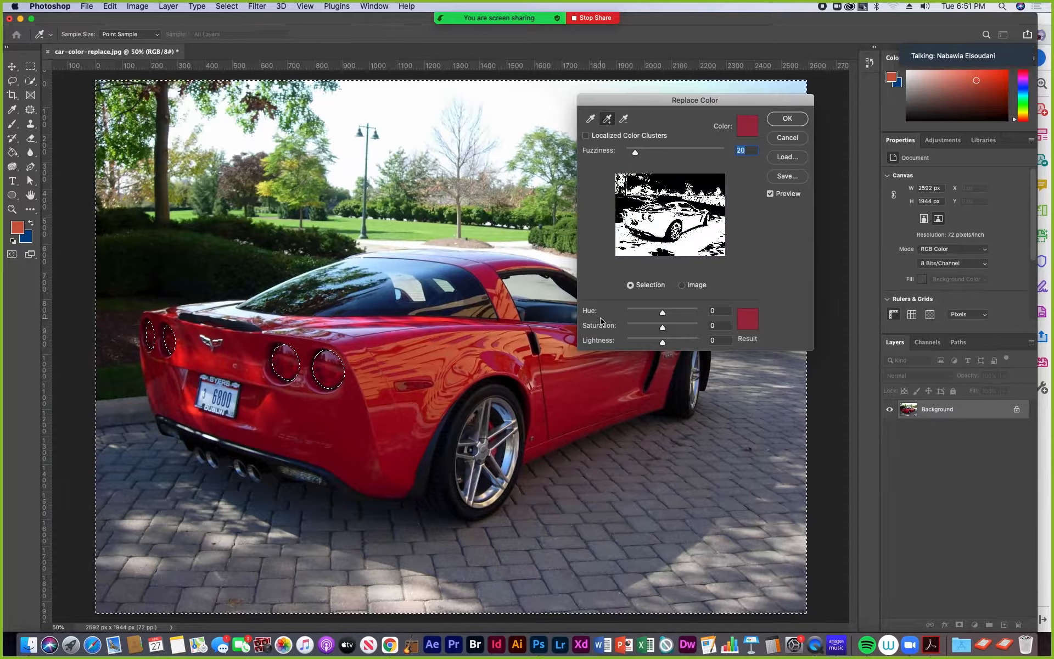
pyautogui.moveTo(653, 104); pyautogui.dragTo(731, 110)
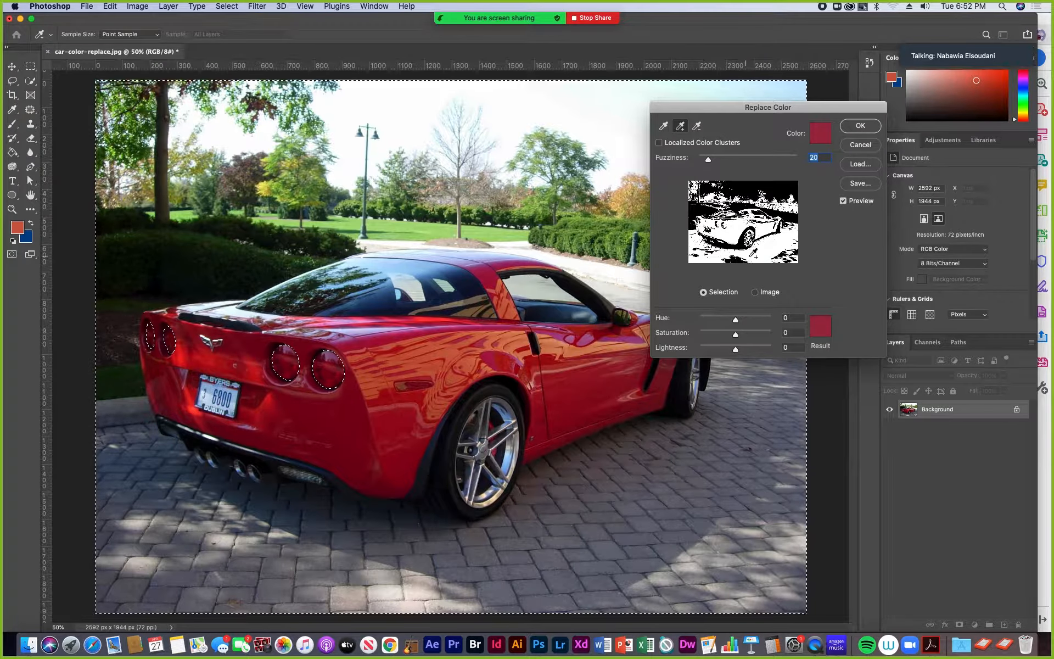
pyautogui.moveTo(710, 163); pyautogui.dragTo(711, 168)
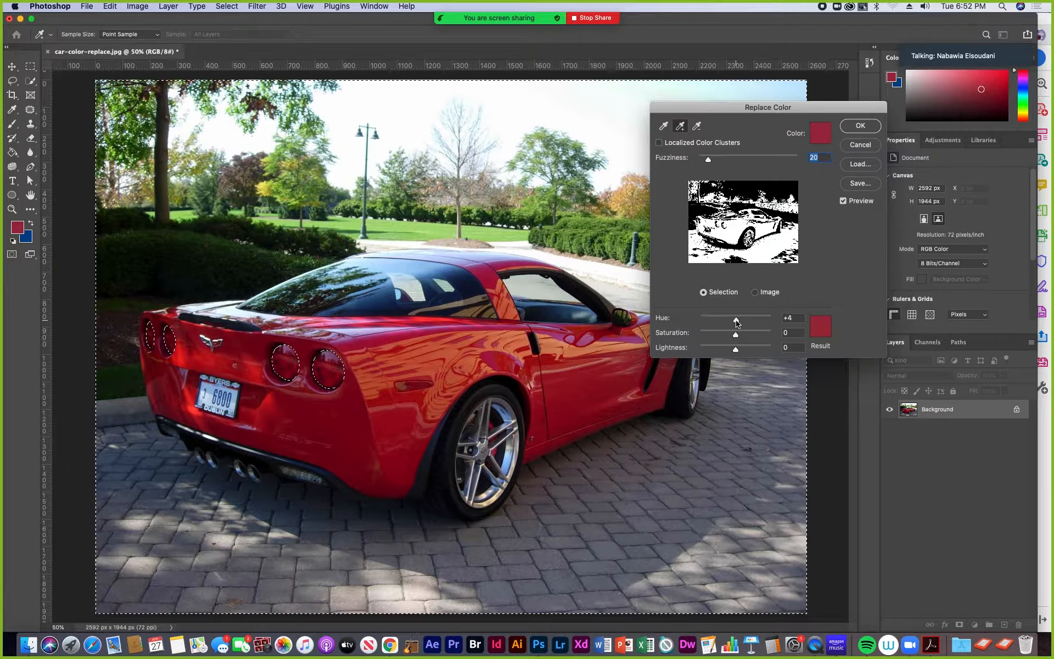
pyautogui.moveTo(736, 323); pyautogui.dragTo(733, 322)
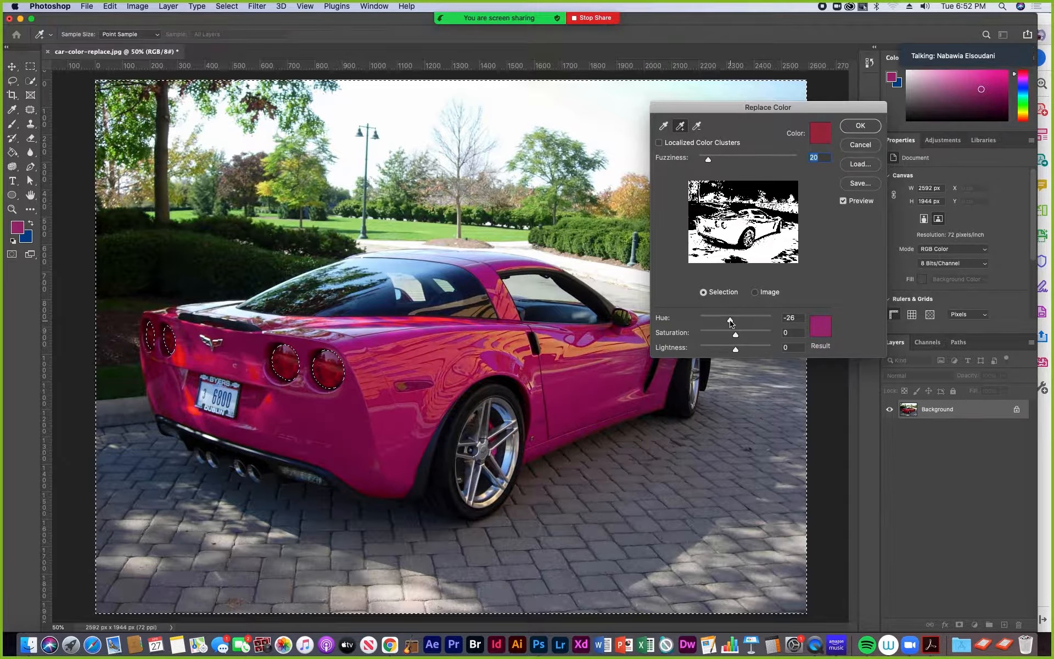
pyautogui.moveTo(729, 322); pyautogui.dragTo(718, 323)
pyautogui.moveTo(720, 323); pyautogui.dragTo(696, 327)
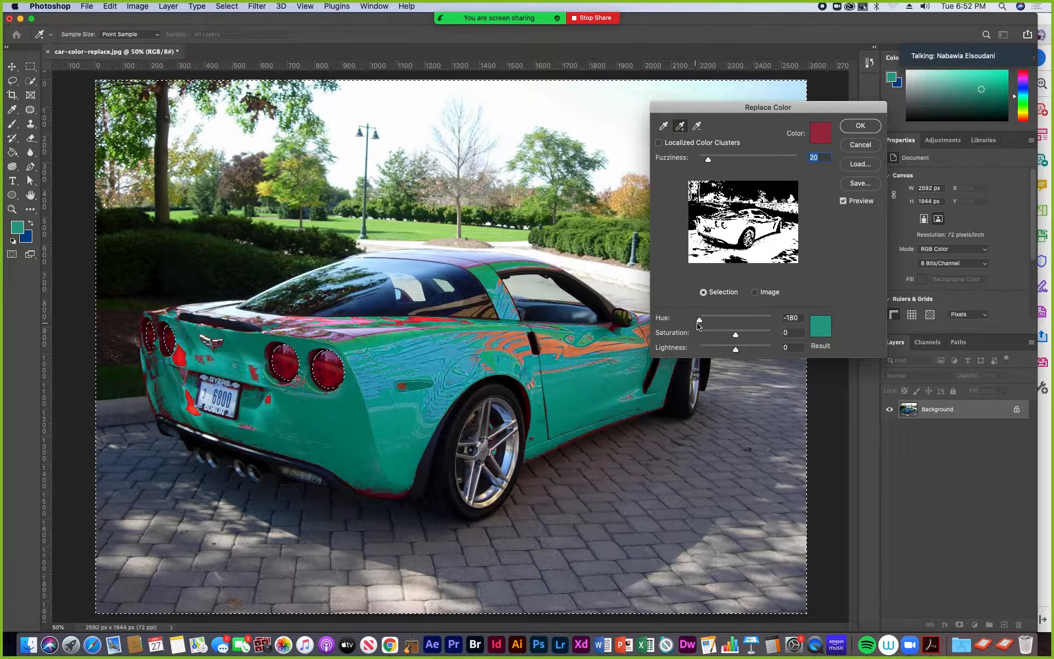
pyautogui.moveTo(694, 325); pyautogui.dragTo(755, 324)
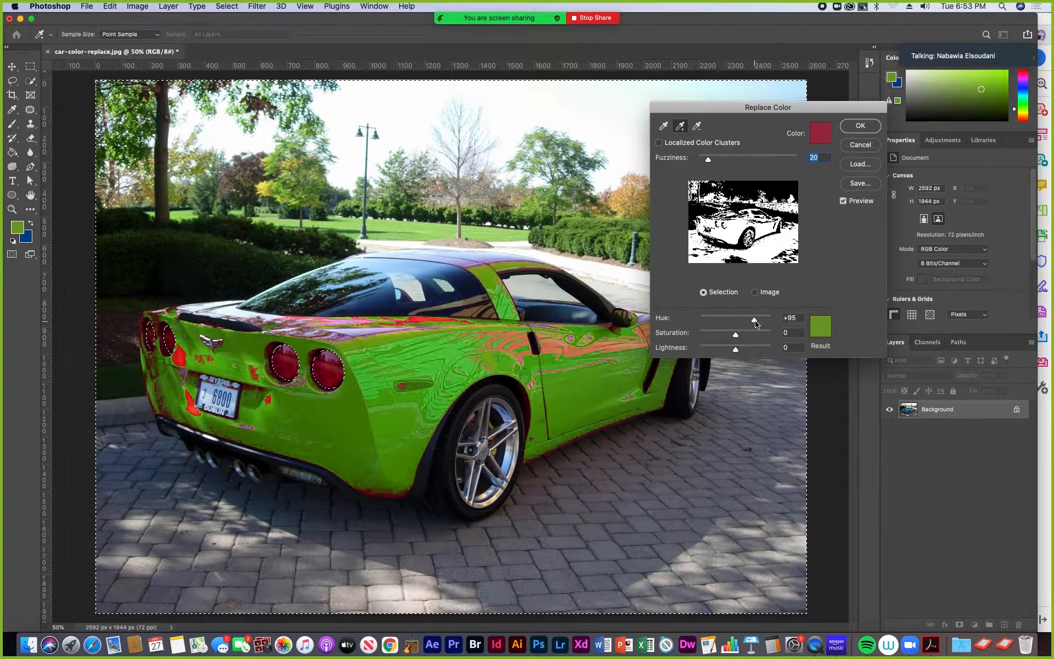
pyautogui.moveTo(757, 325)
pyautogui.mouseDown()
pyautogui.moveTo(747, 324)
pyautogui.moveTo(760, 323)
pyautogui.mouseUp()
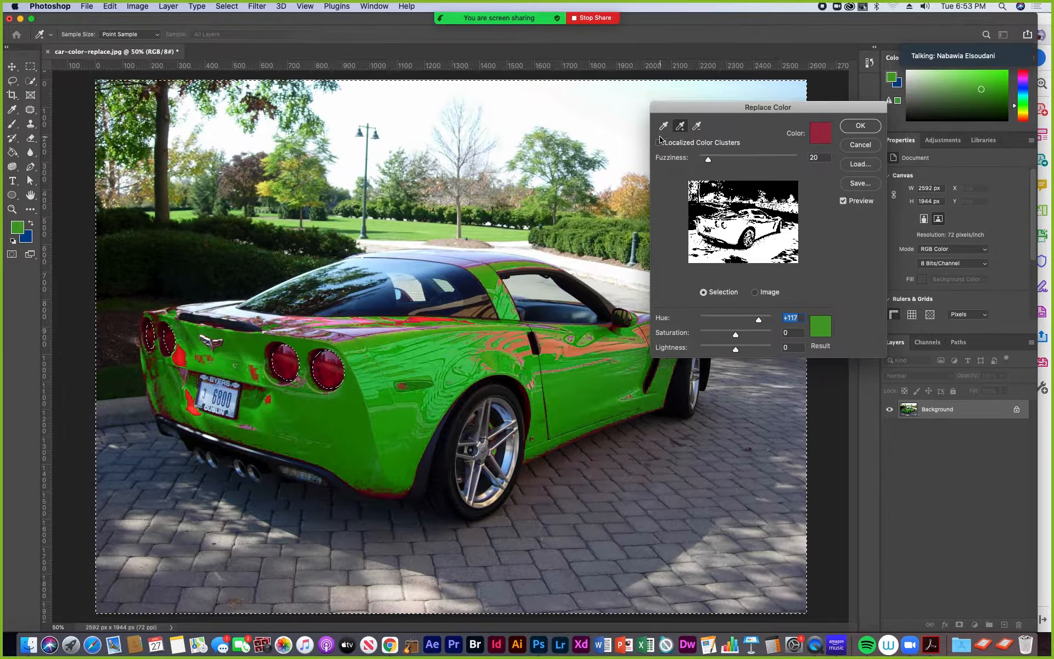
# - Add samples from the leftover red patches beside the tail lights and license plate and on the rear bumper's lower corner
pyautogui.click(680, 128)
pyautogui.click(183, 356)
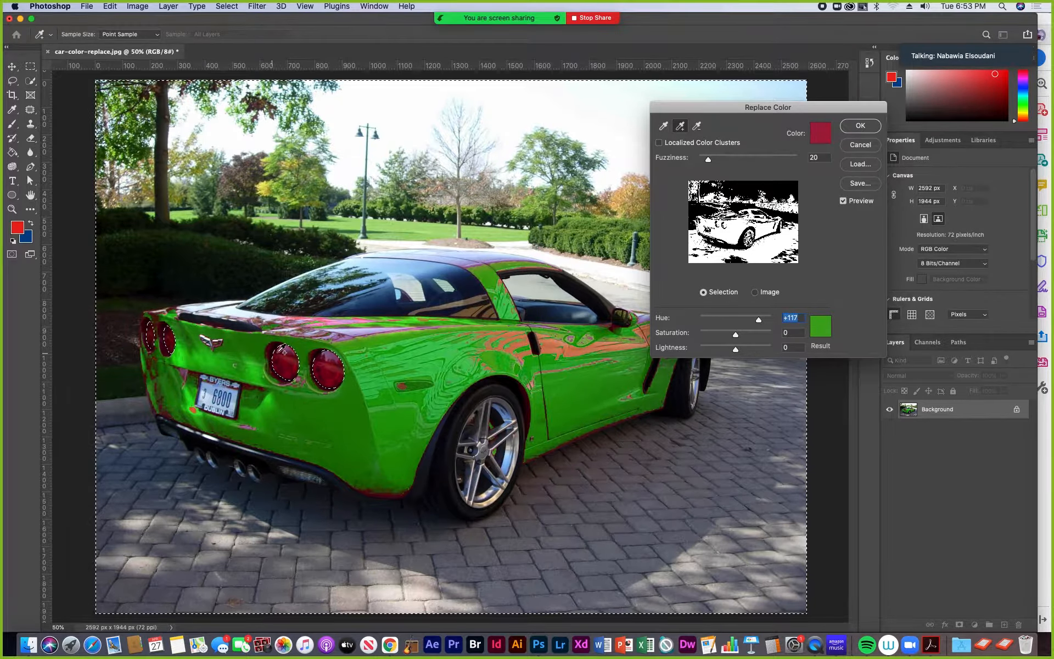
pyautogui.click(194, 409)
pyautogui.click(172, 412)
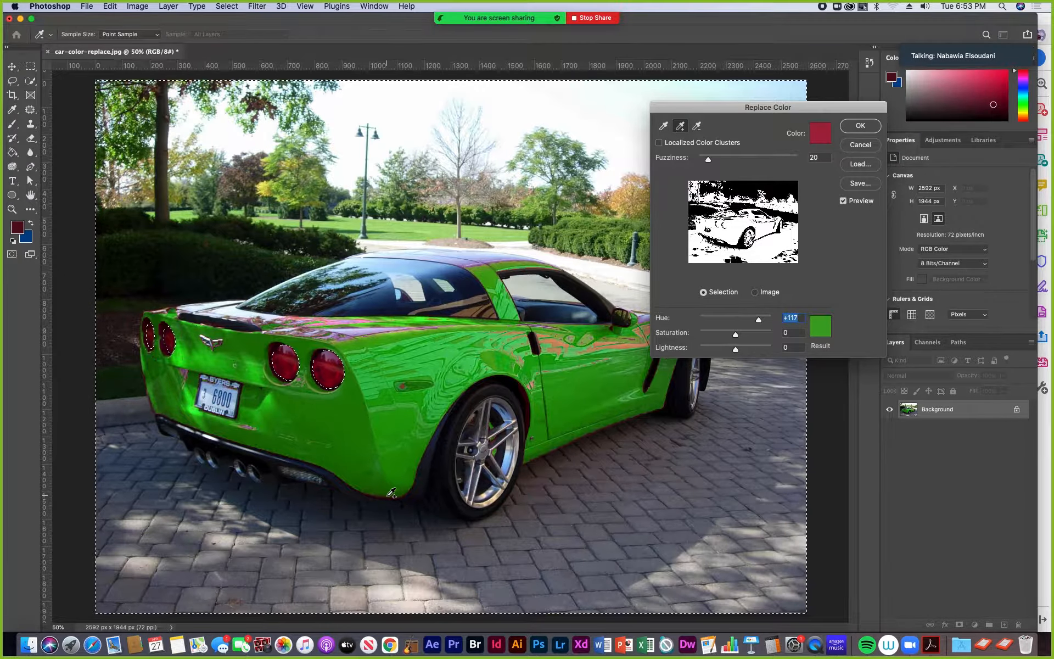
# - Add samples from the dark red strip along the bumper's lower edge behind the rear wheel
pyautogui.press('super+plus')
pyautogui.press('super+plus')
pyautogui.moveTo(376, 430); pyautogui.dragTo(432, 167)
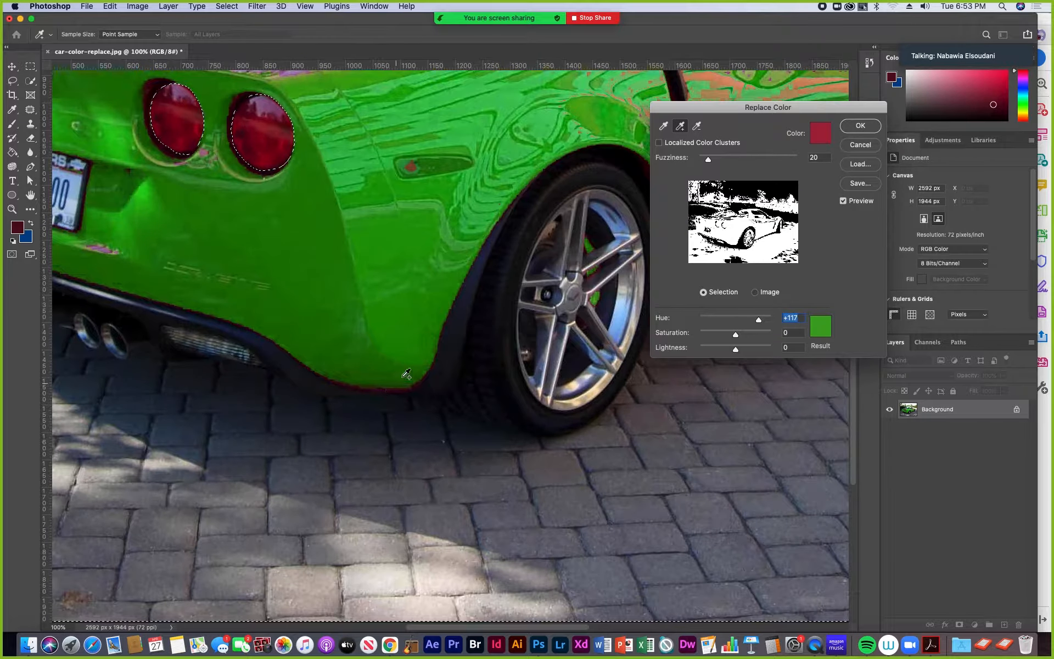
pyautogui.click(394, 391)
pyautogui.click(394, 391)
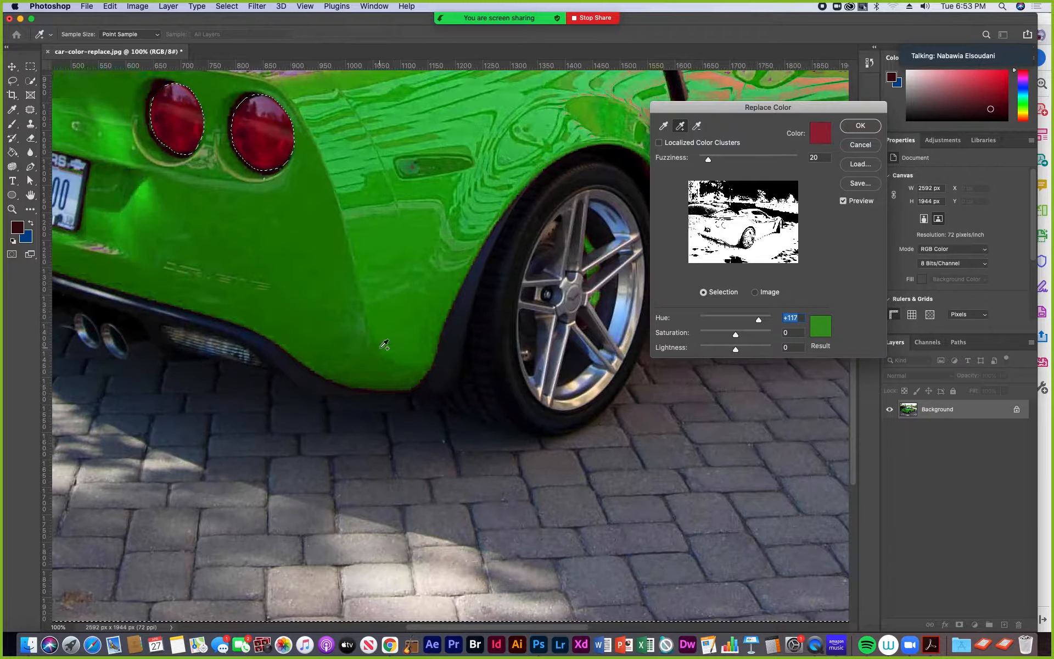
# - Add a sample from the pale pinkish reflection on the rear deck below the back window
pyautogui.moveTo(339, 336); pyautogui.dragTo(487, 550)
pyautogui.moveTo(423, 443); pyautogui.dragTo(366, 552)
pyautogui.press('super+minus')
pyautogui.press('super+minus')
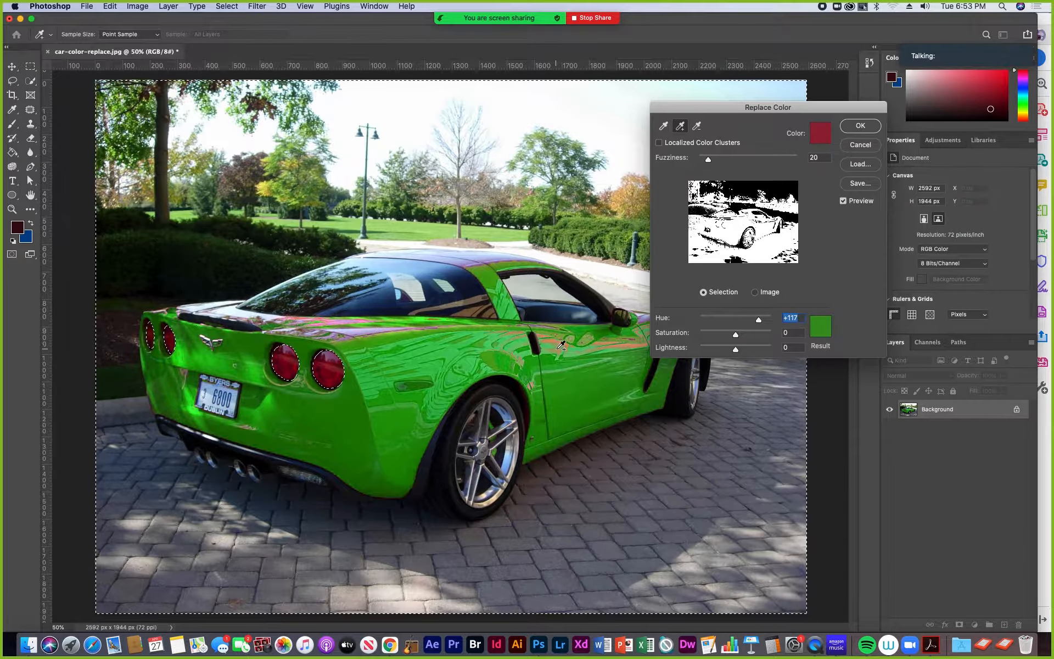
pyautogui.click(362, 331)
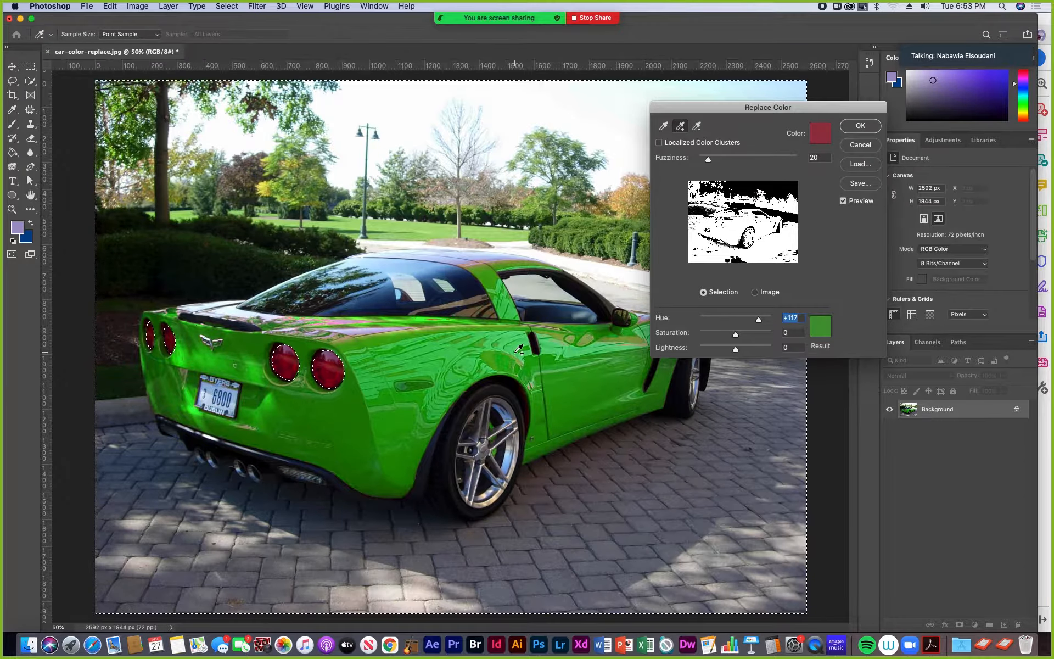
# - Set the replacement color to Hue +128, Saturation -36 and Lightness +7, apply it and clear the selection
pyautogui.moveTo(717, 107); pyautogui.dragTo(793, 137)
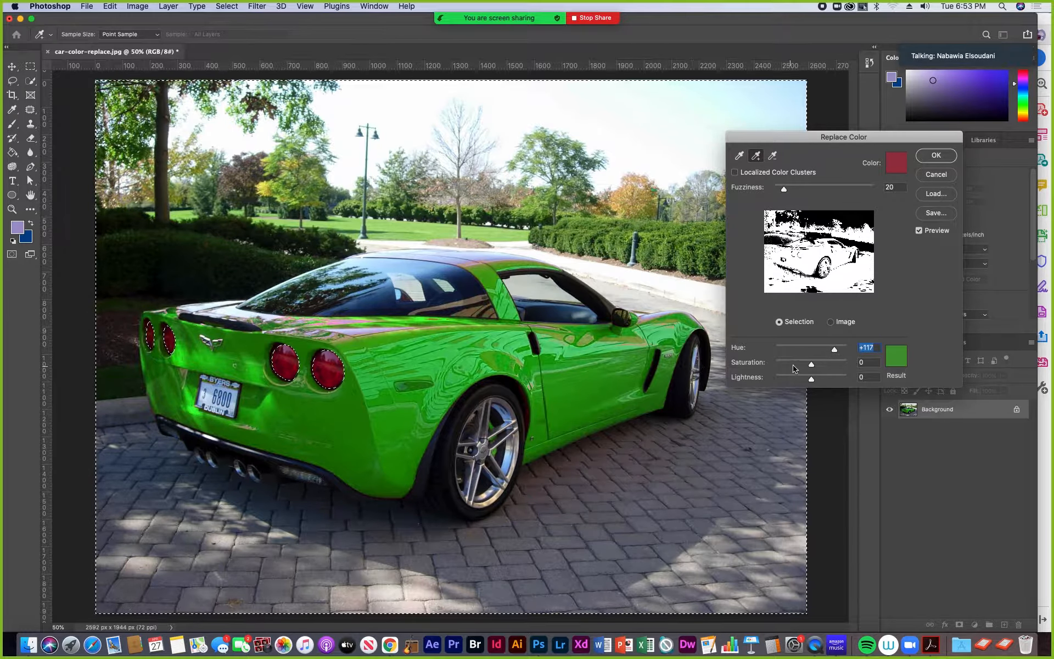
pyautogui.moveTo(832, 348); pyautogui.dragTo(838, 351)
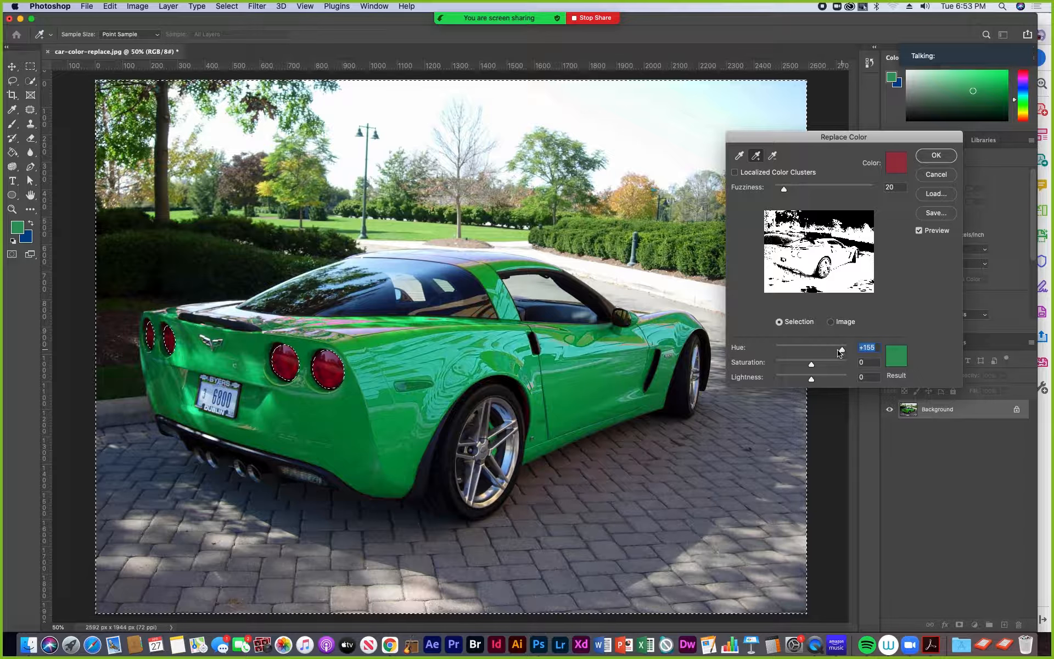
pyautogui.moveTo(840, 353); pyautogui.dragTo(835, 352)
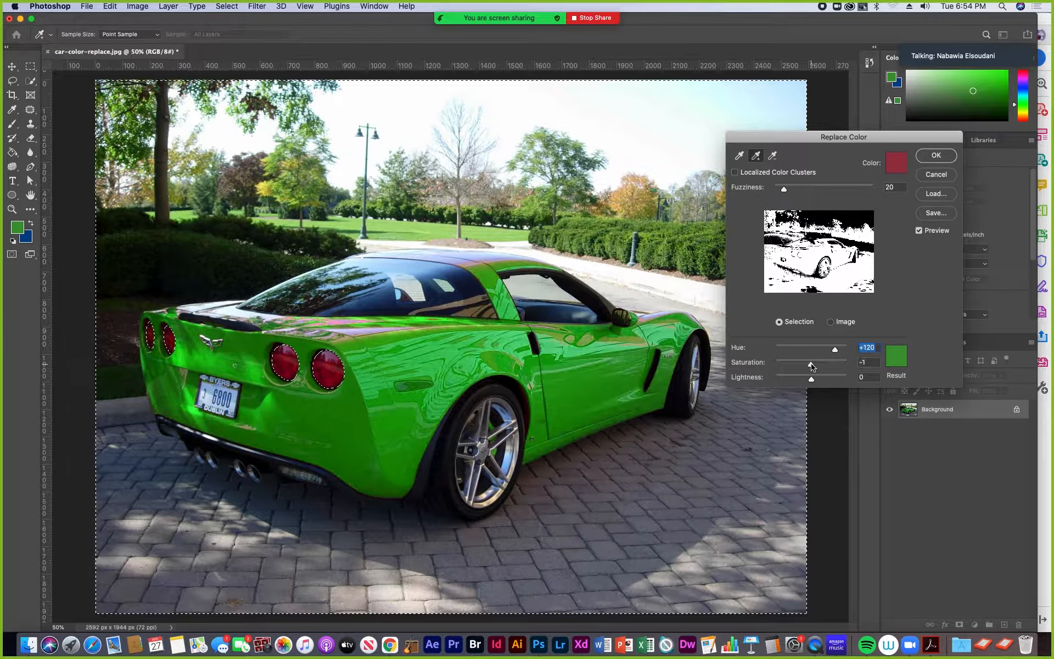
pyautogui.moveTo(812, 367); pyautogui.dragTo(771, 374)
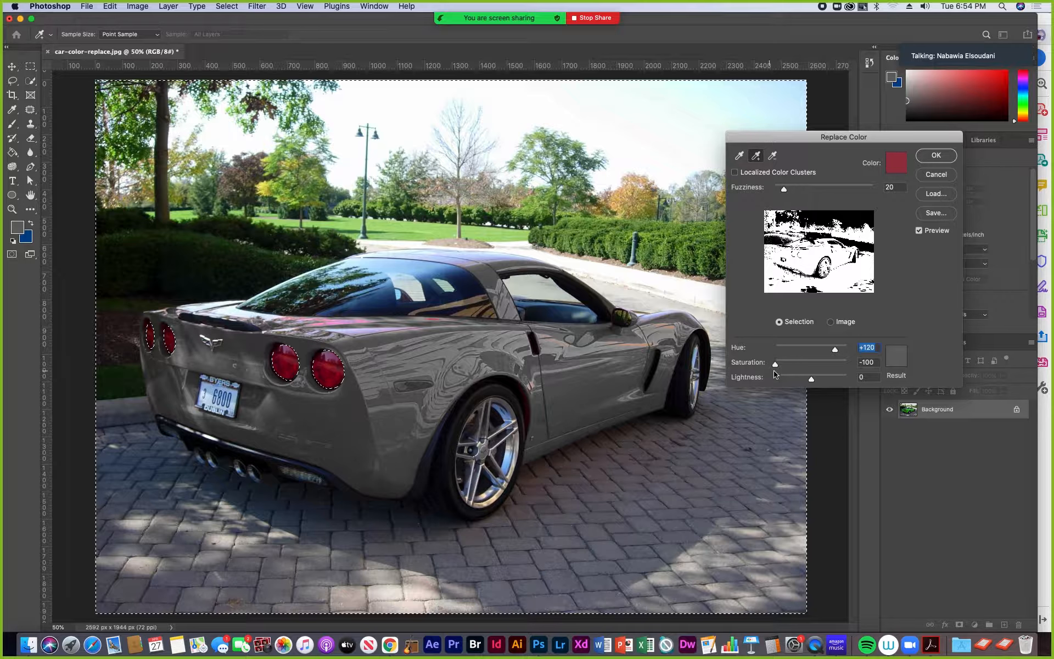
pyautogui.moveTo(778, 373); pyautogui.dragTo(803, 366)
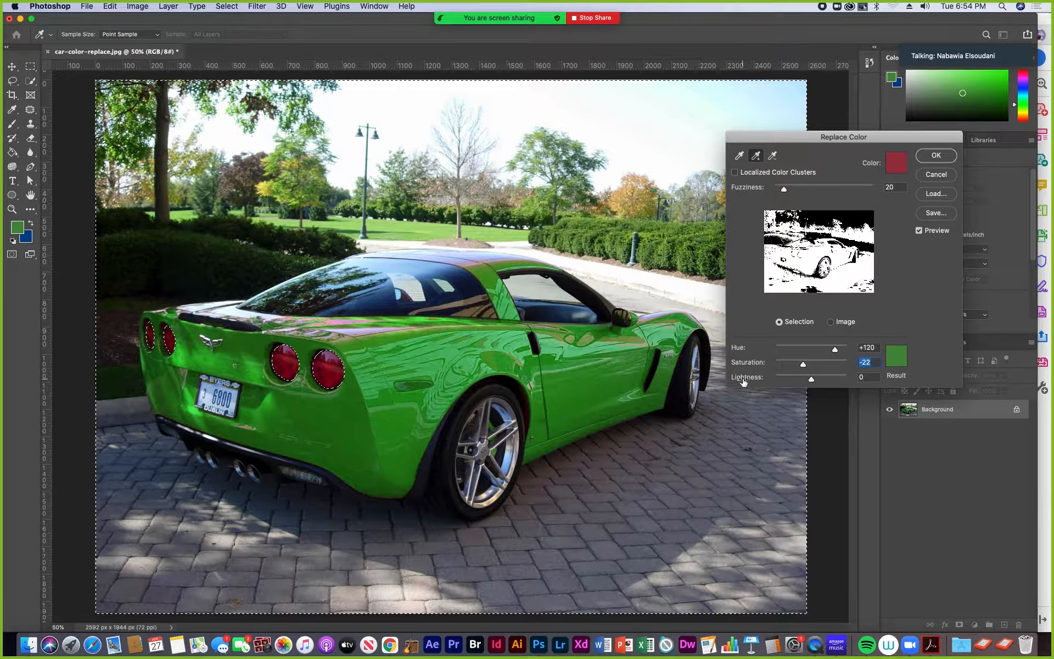
pyautogui.moveTo(814, 385)
pyautogui.mouseDown()
pyautogui.moveTo(791, 383)
pyautogui.moveTo(824, 381)
pyautogui.mouseUp()
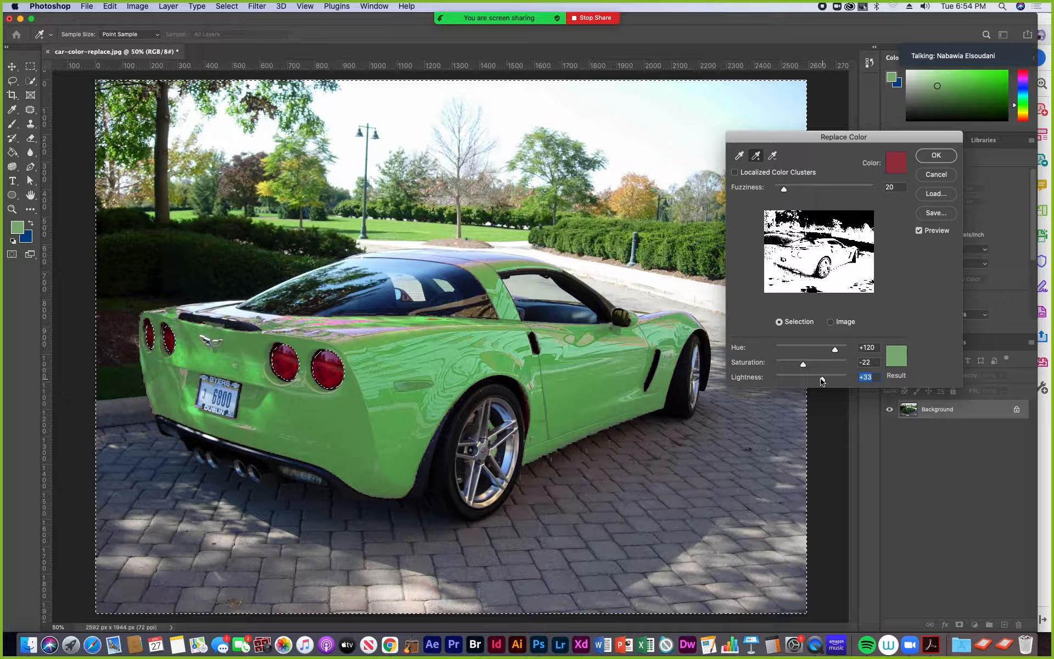
pyautogui.moveTo(822, 380); pyautogui.dragTo(814, 382)
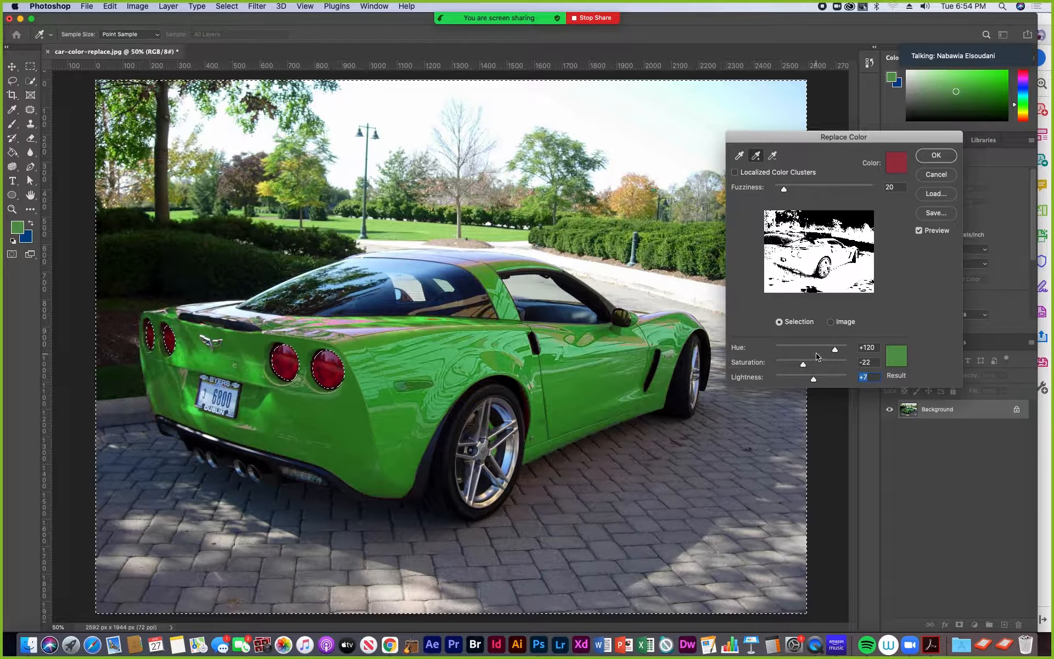
pyautogui.moveTo(814, 381); pyautogui.dragTo(807, 354)
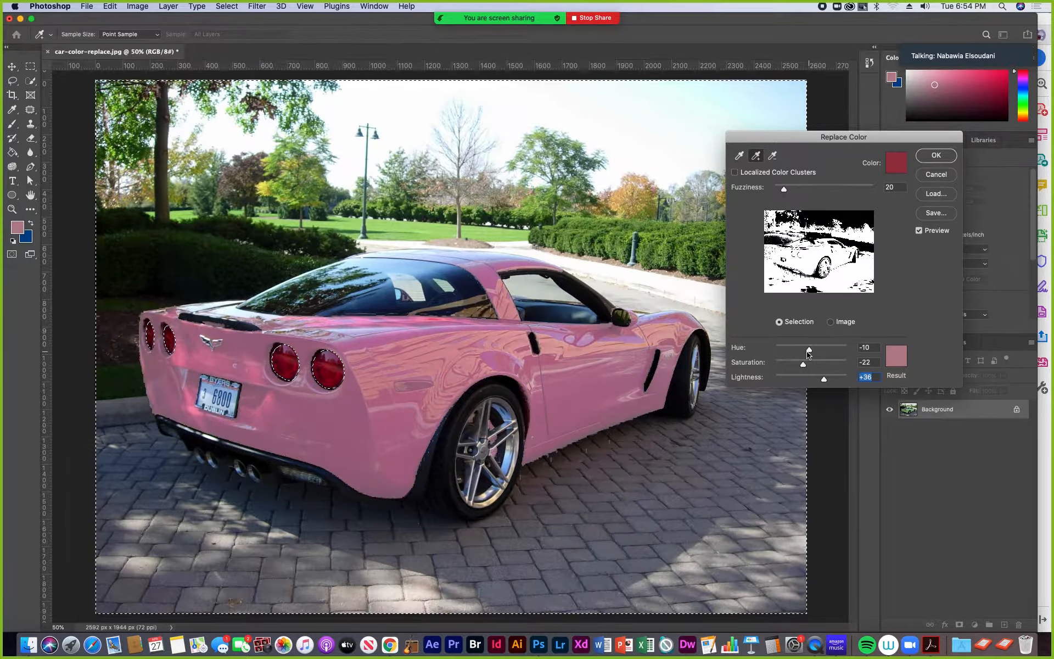
pyautogui.moveTo(808, 354); pyautogui.dragTo(837, 352)
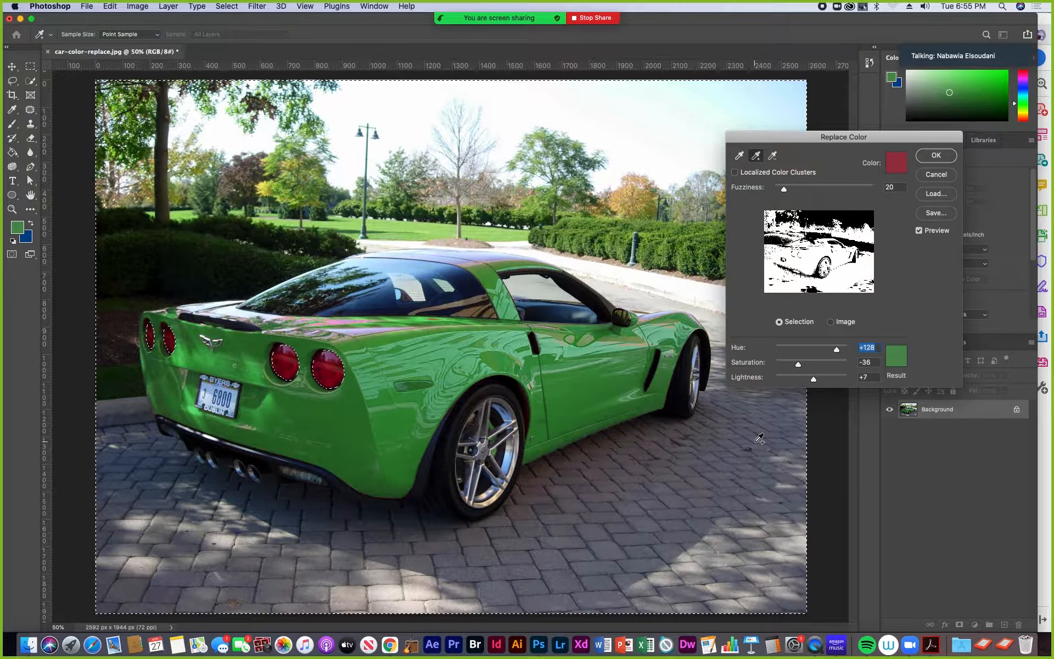
pyautogui.click(935, 155)
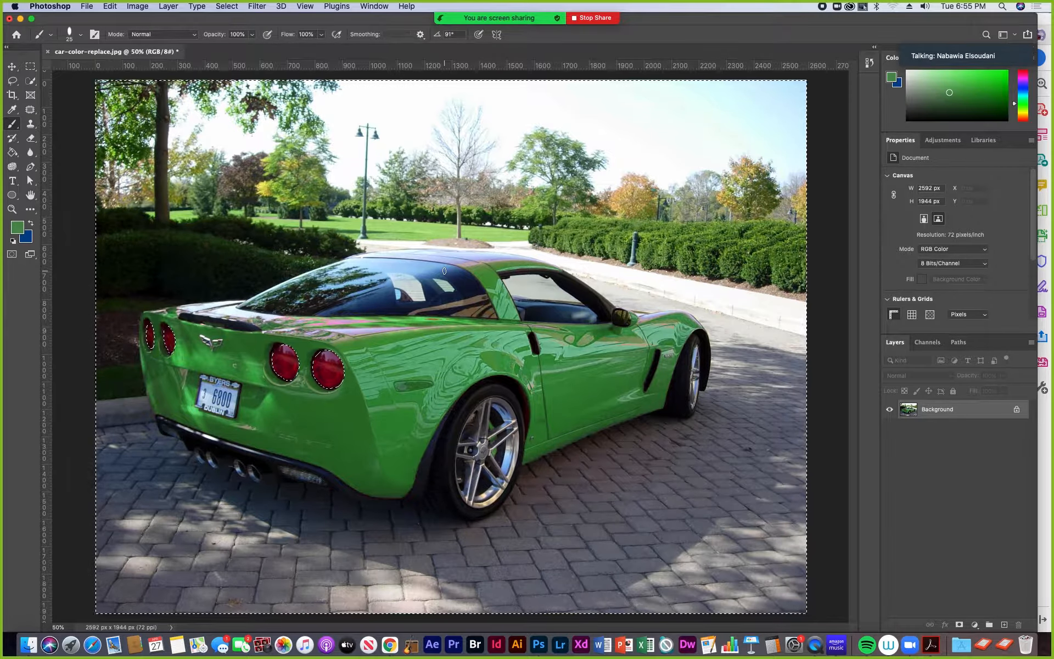
pyautogui.press('super+d')
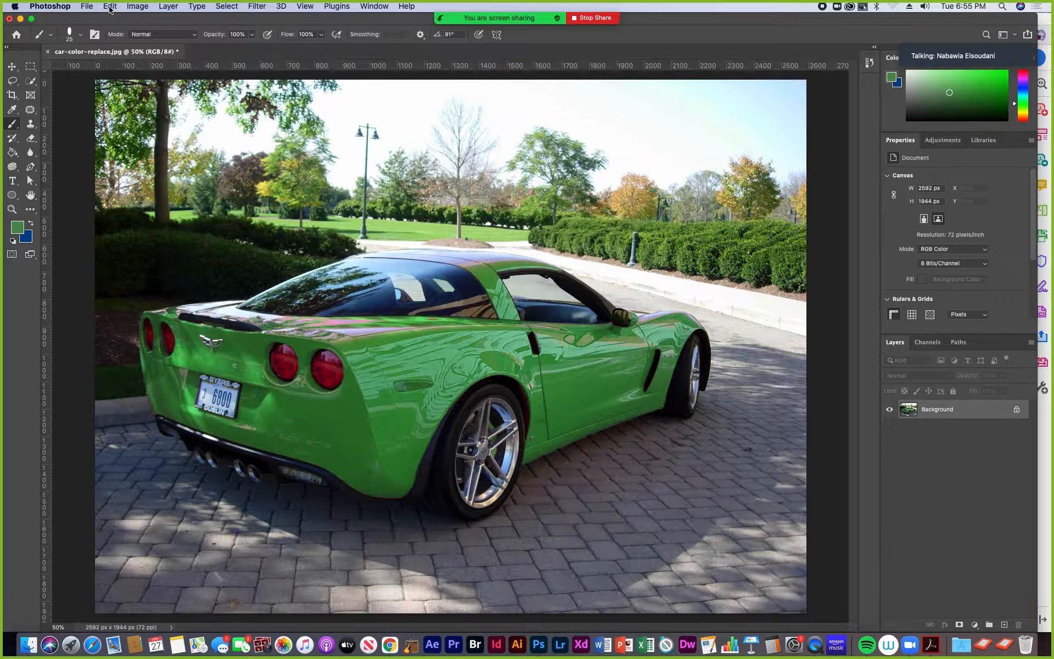
# - Start saving the image under a new location on the computer and browse to the Exercise 6 folder in 181-TTh-2021
pyautogui.click(87, 7)
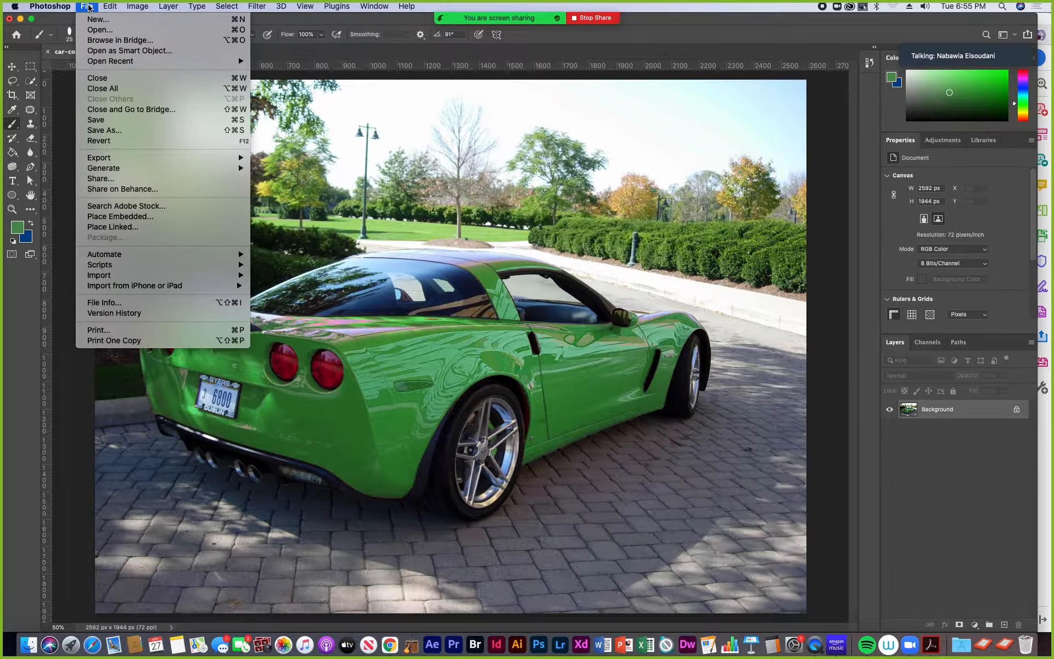
pyautogui.click(127, 134)
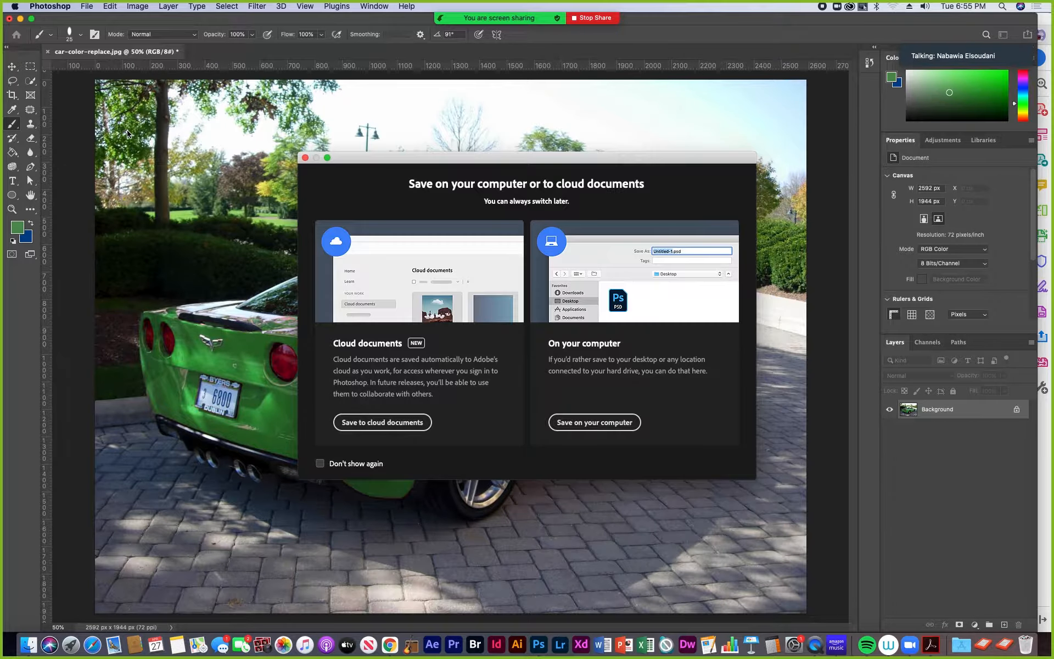
pyautogui.click(596, 422)
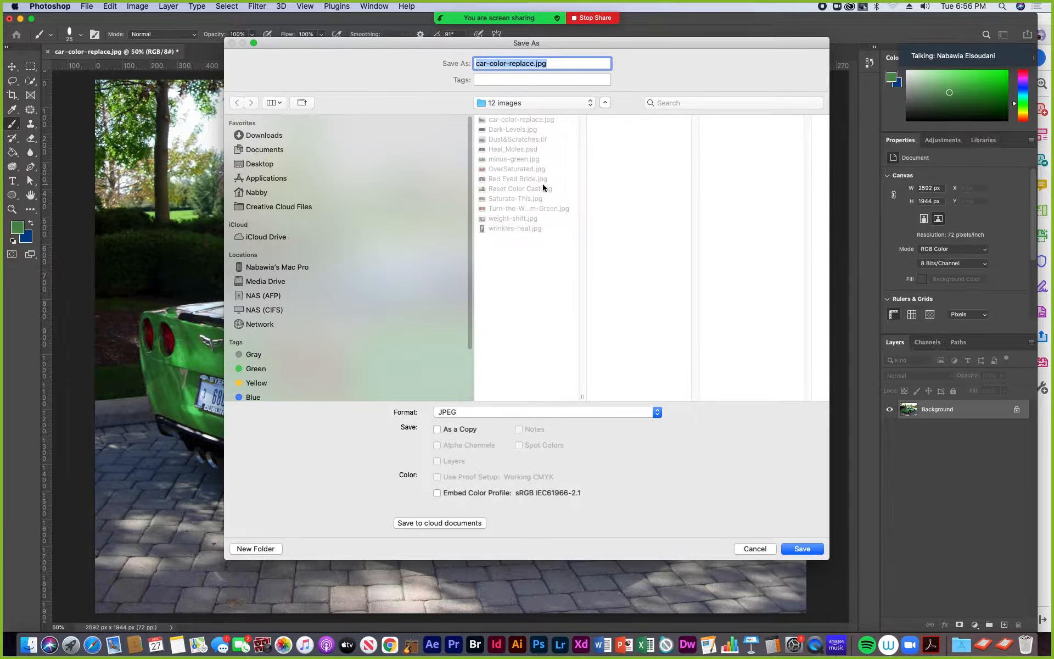
pyautogui.click(591, 104)
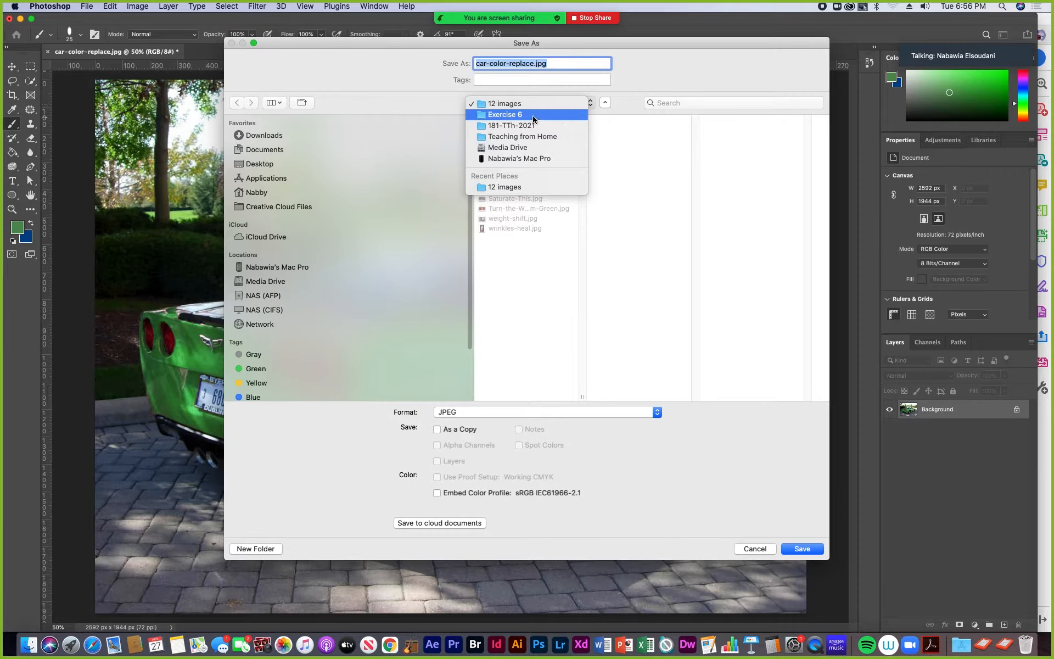
pyautogui.click(517, 125)
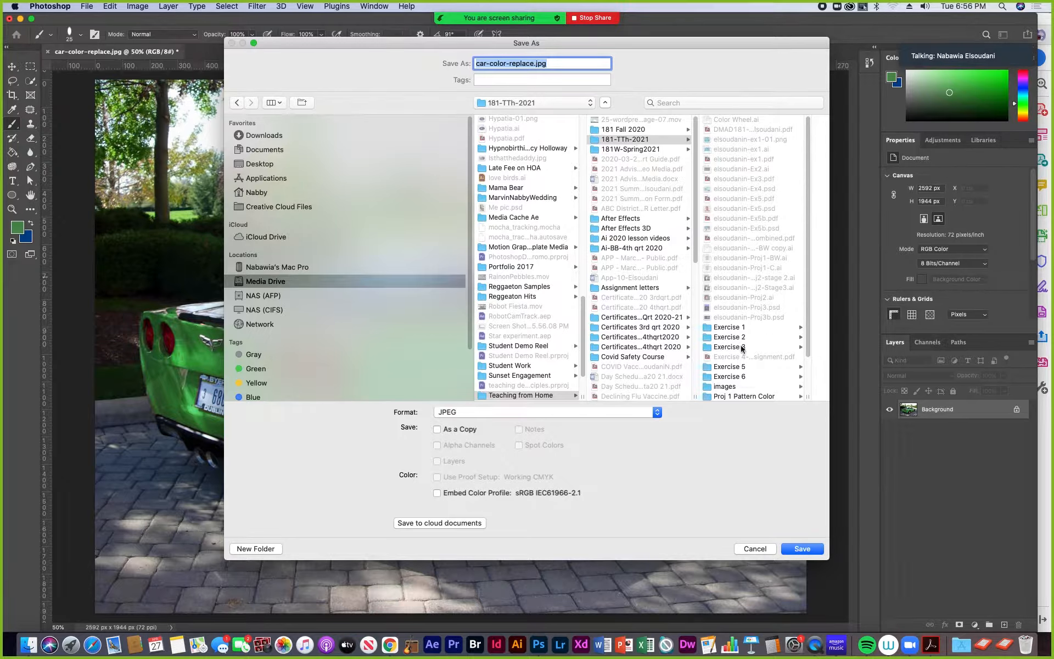
pyautogui.click(728, 377)
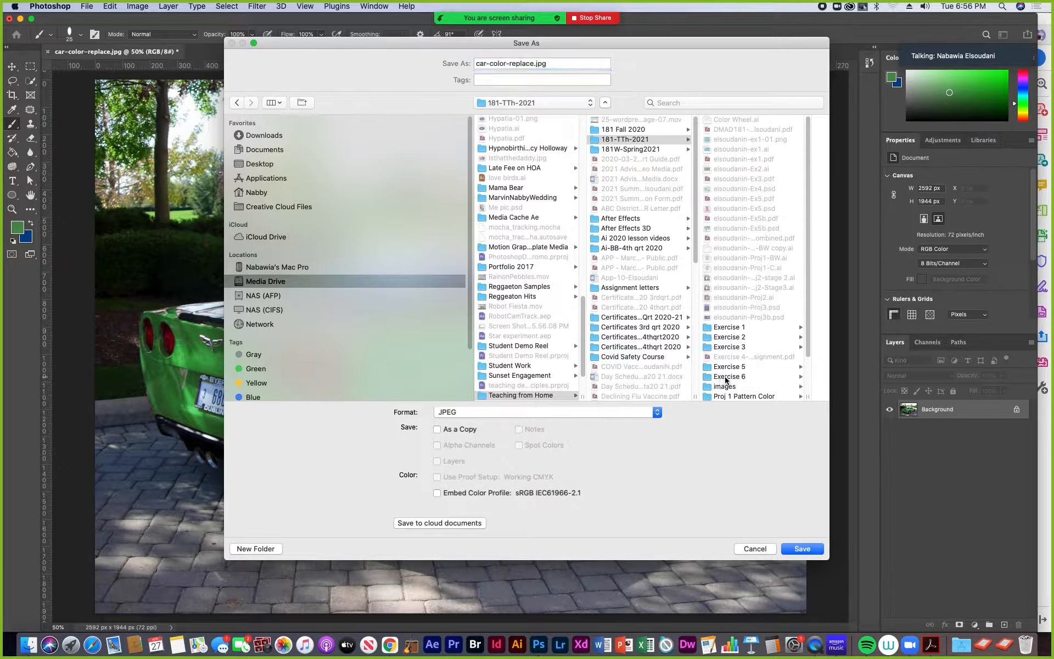
# - Create a folder named "Finished files" inside Exercise 6 as the save location
pyautogui.click(256, 548)
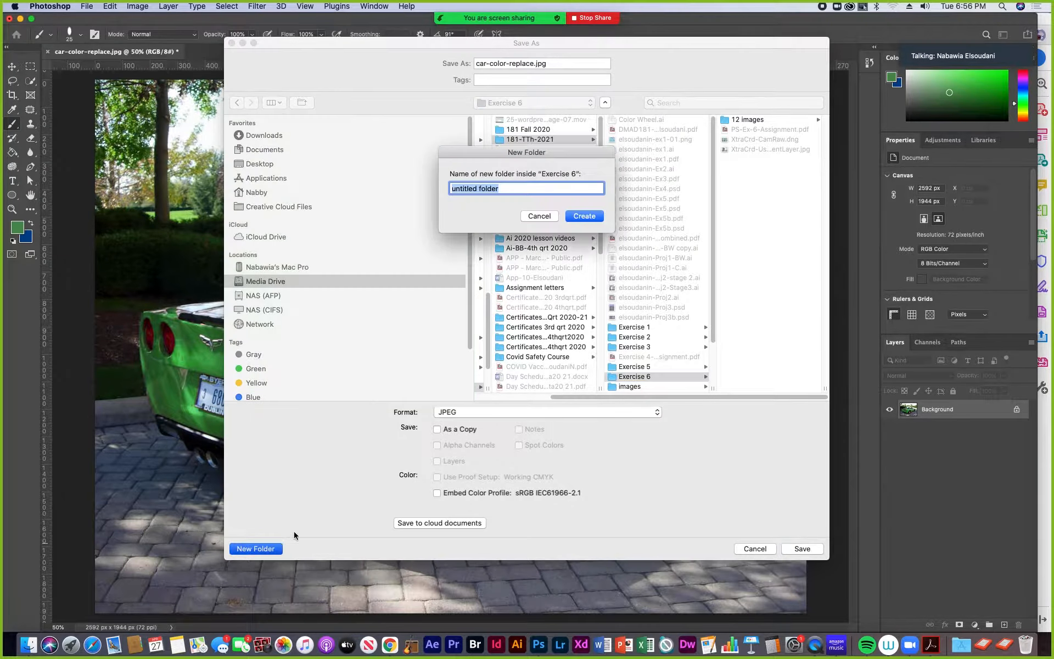
pyautogui.write('Finished files')
pyautogui.click(591, 217)
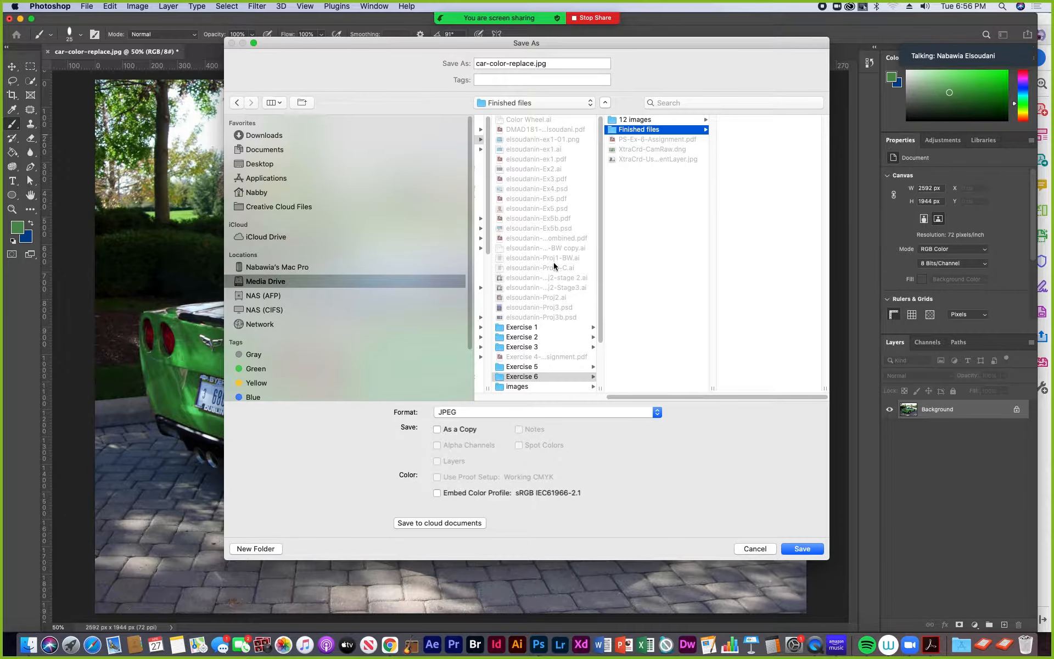
# - Save the image as the Photoshop PDF car-color-replace.pdf in Finished files, using the Press Quality preset
pyautogui.click(659, 419)
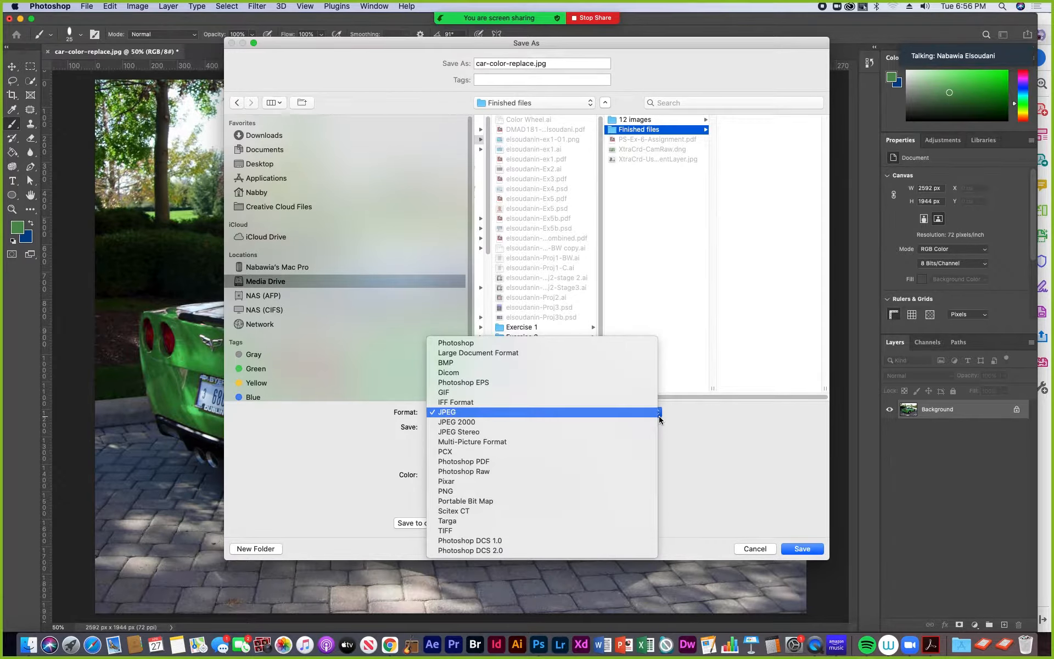
pyautogui.click(474, 464)
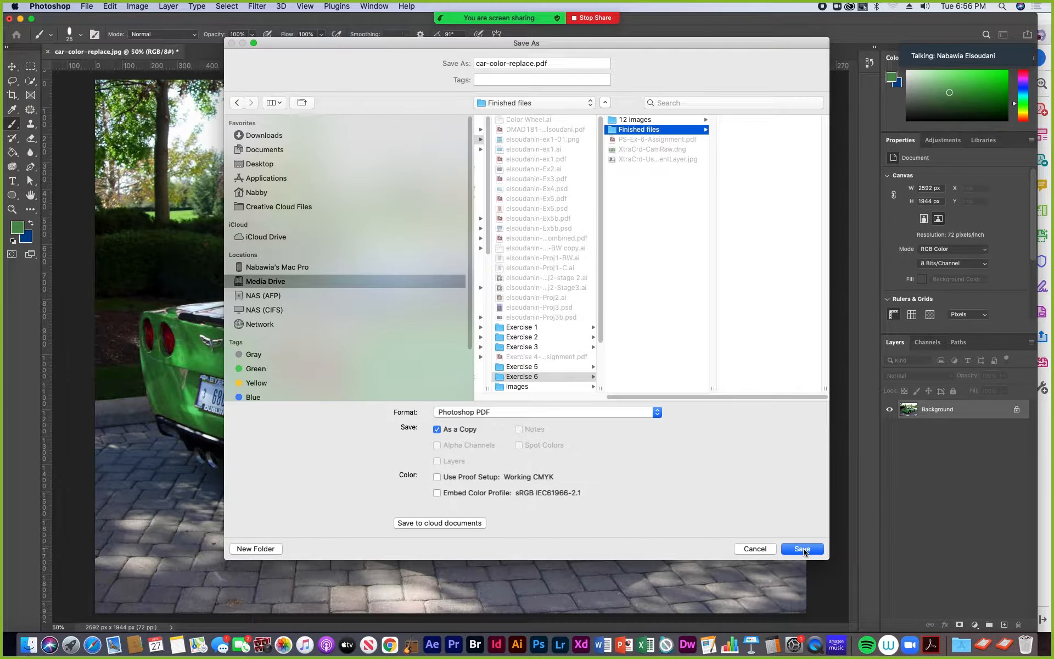
pyautogui.click(803, 550)
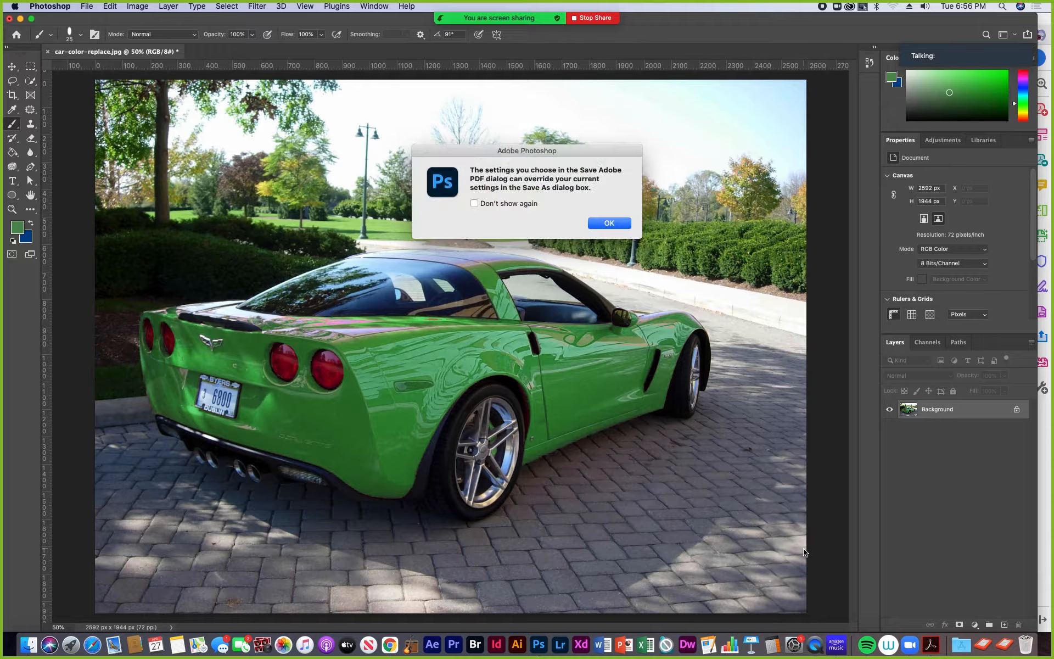
pyautogui.click(609, 223)
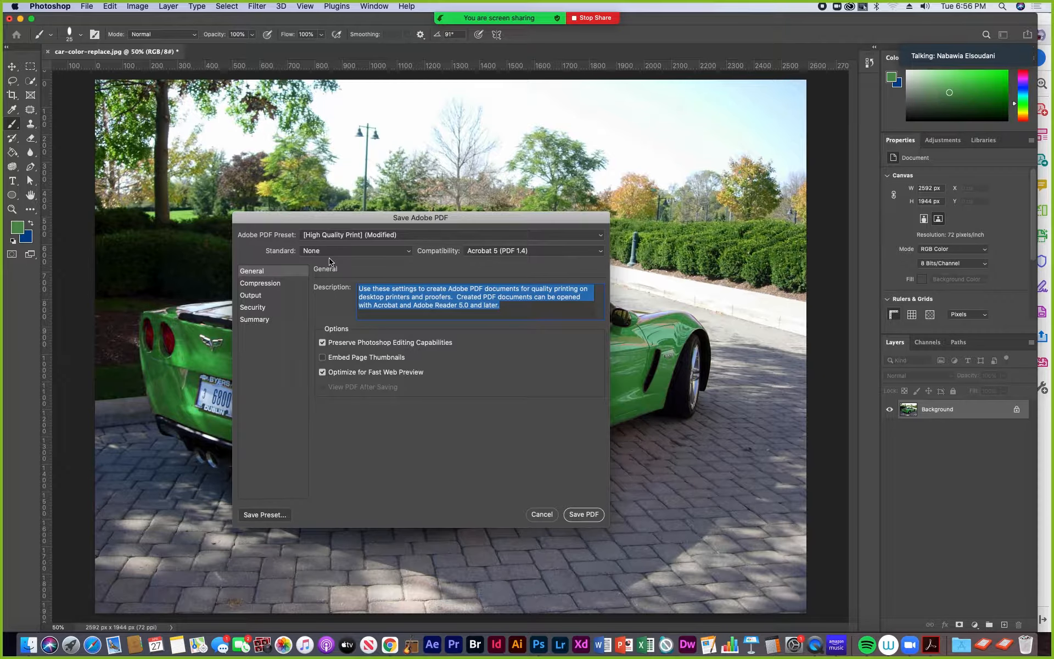
pyautogui.click(600, 235)
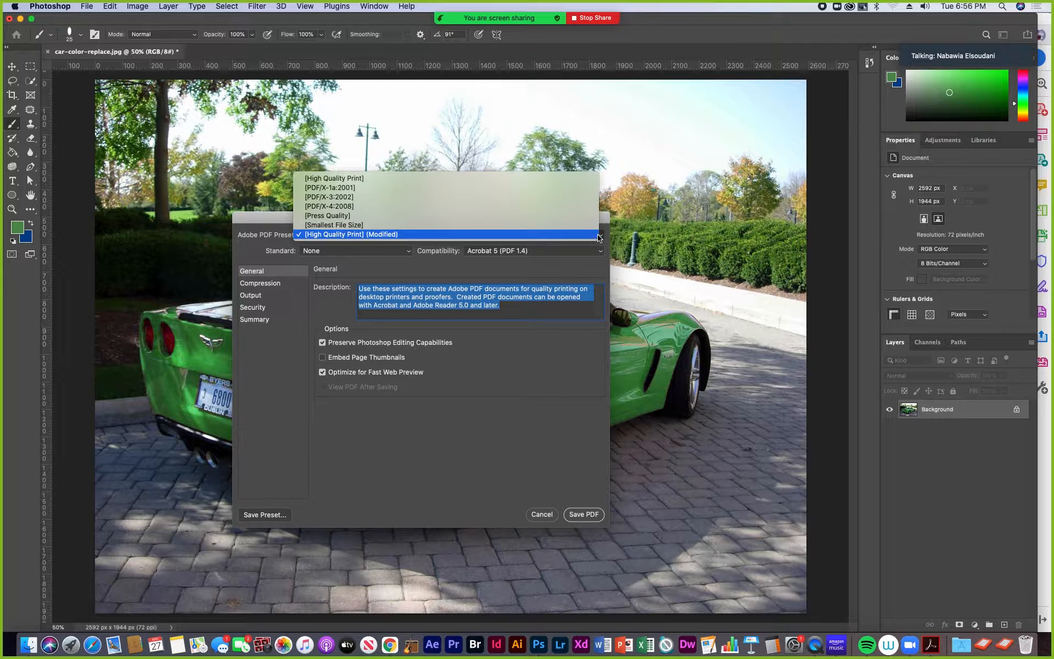
pyautogui.click(327, 216)
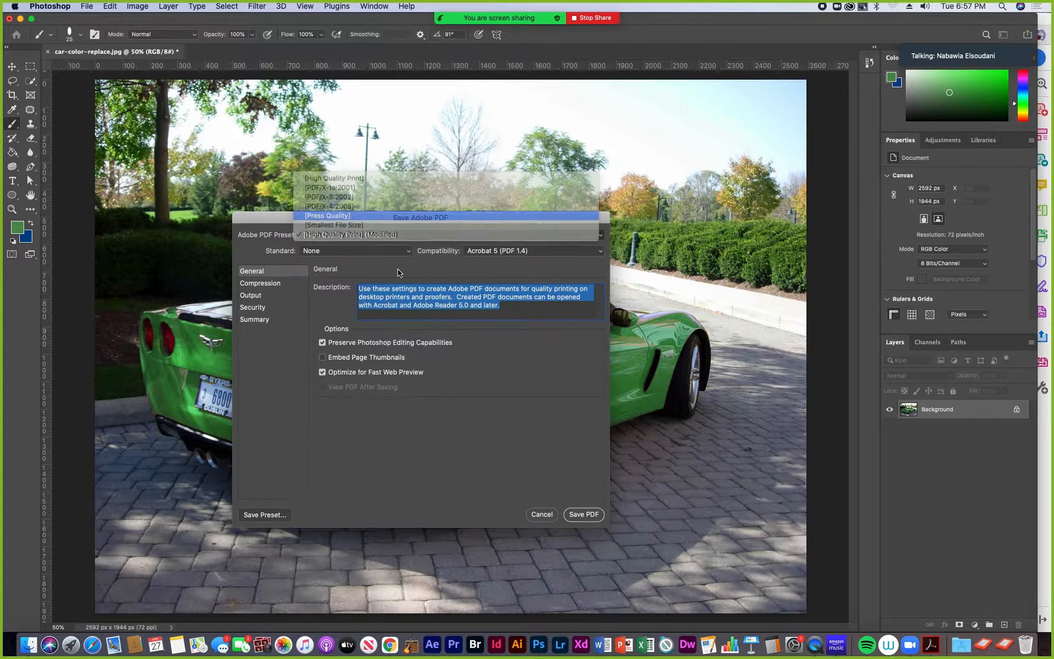
pyautogui.click(587, 514)
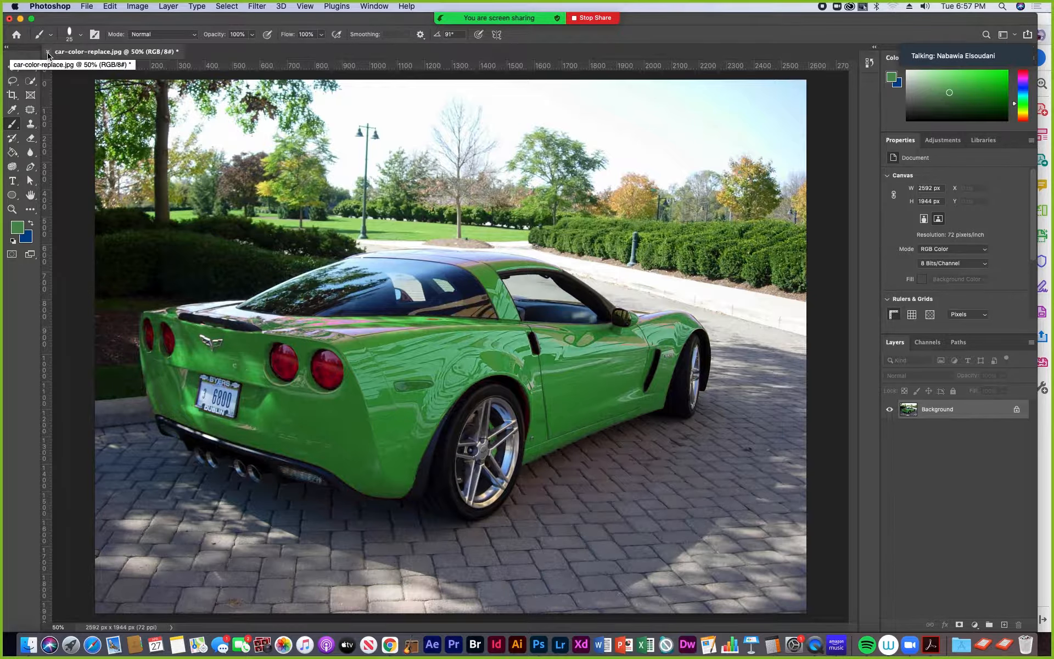
# - Close the car image without saving changes to the original JPEG
pyautogui.click(86, 6)
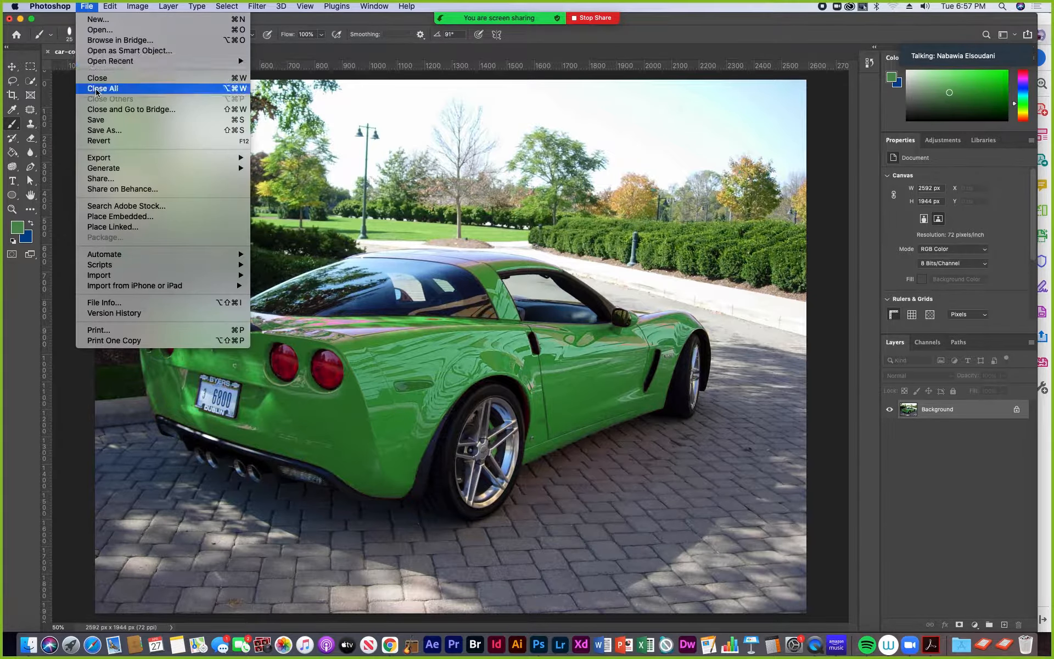
pyautogui.click(96, 119)
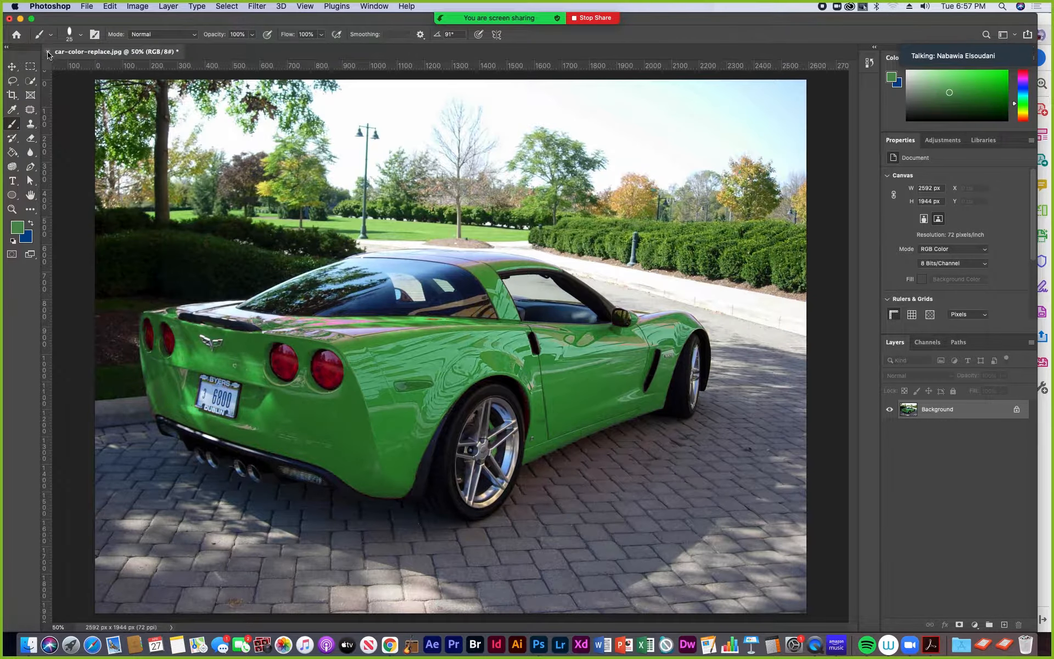
pyautogui.click(489, 215)
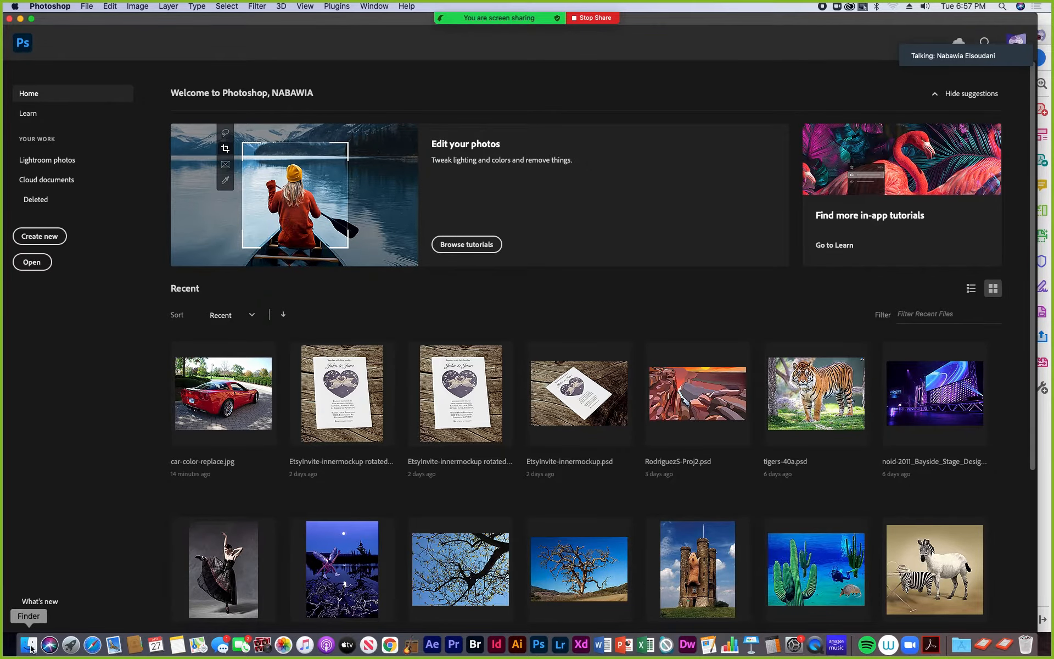
# - Switch to Finder, preview car-color-replace.pdf in the Finished files folder, and return to Photoshop
pyautogui.click(30, 648)
pyautogui.click(473, 128)
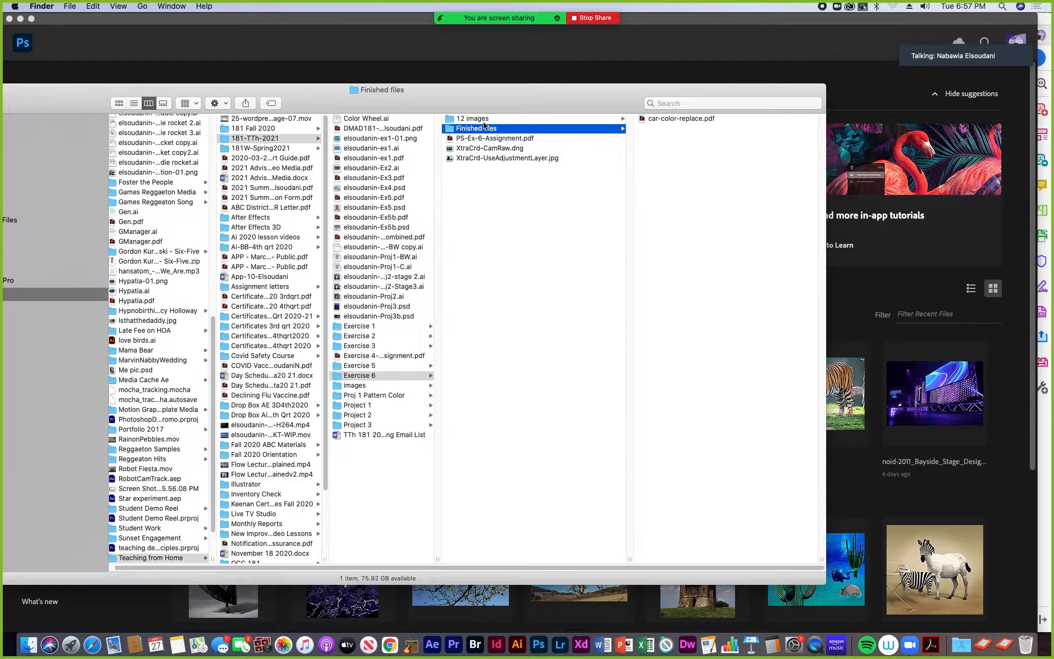
pyautogui.click(644, 120)
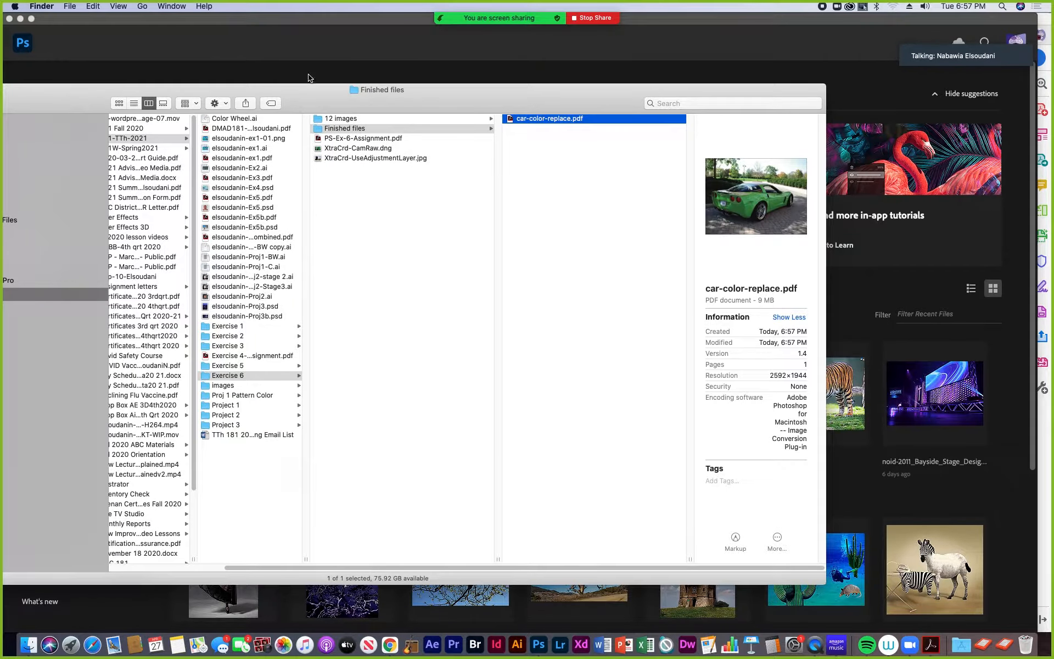
pyautogui.click(288, 47)
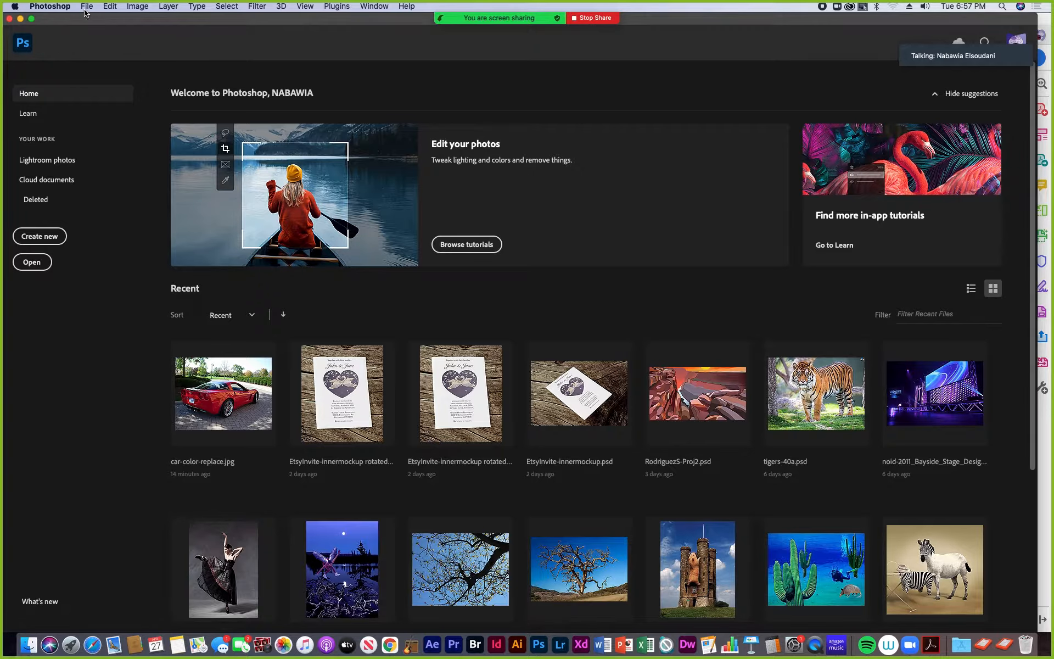
# - Switch to the assignment PDF in Acrobat and read the instructions for weight-shift.jpg
pyautogui.click(932, 647)
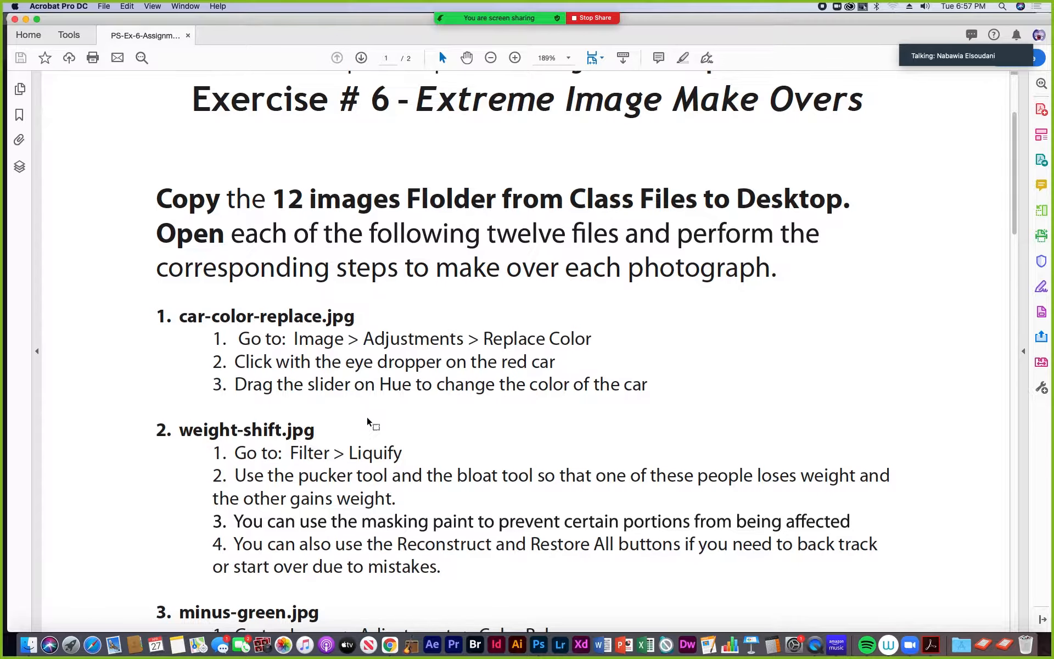
pyautogui.scroll(-2, 370, 420)
pyautogui.scroll(-5, 370, 419)
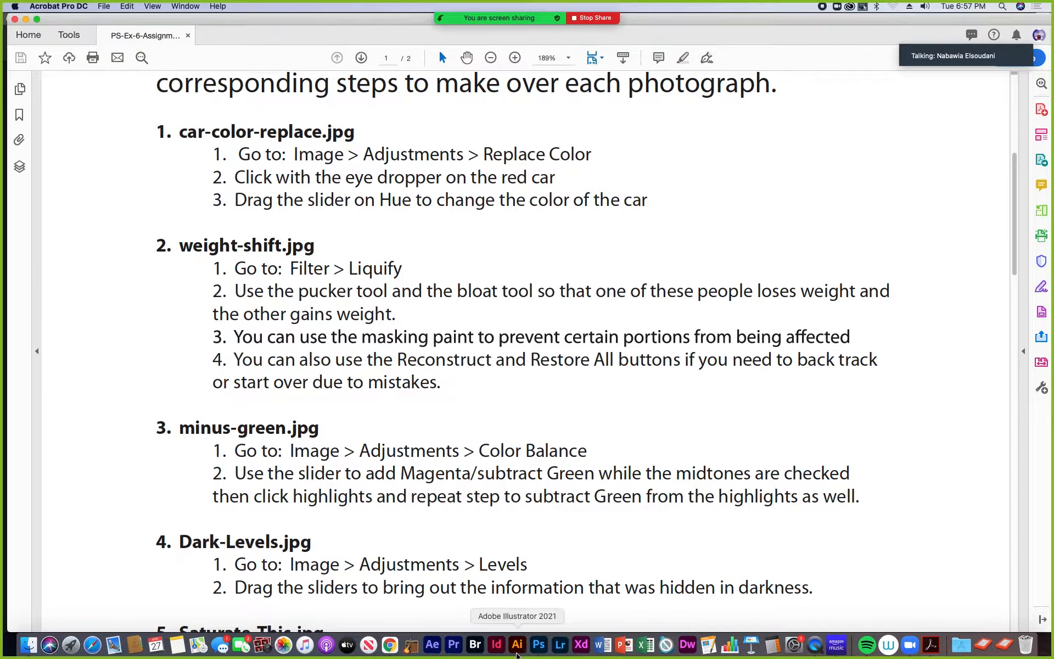
# - Switch to Photoshop and open weight-shift.jpg from the 12 images folder inside Exercise 6
pyautogui.click(539, 647)
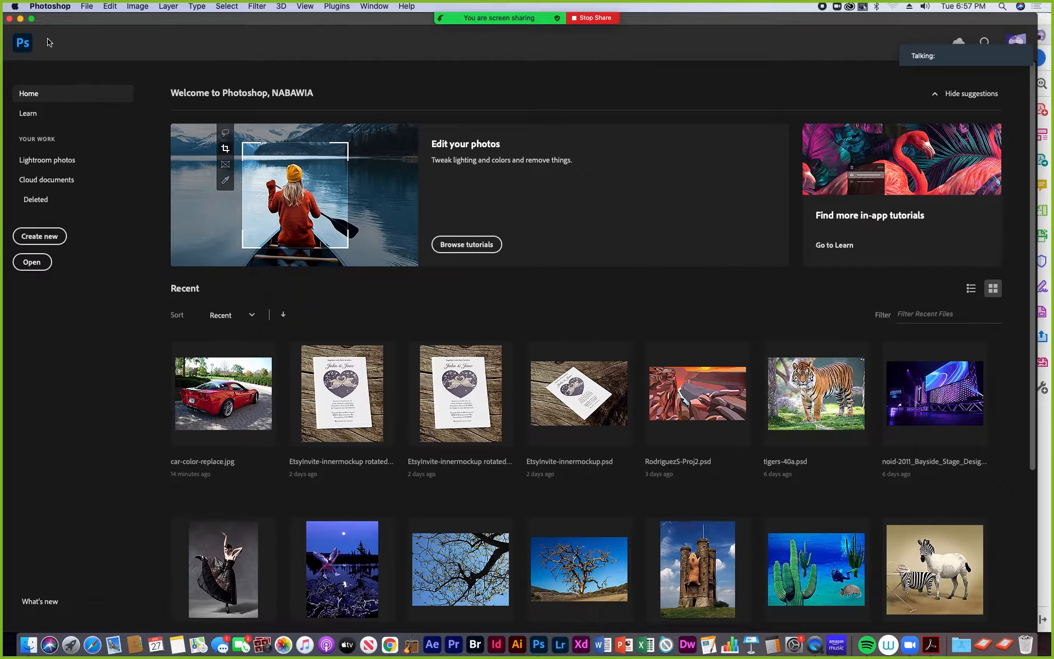
pyautogui.click(86, 7)
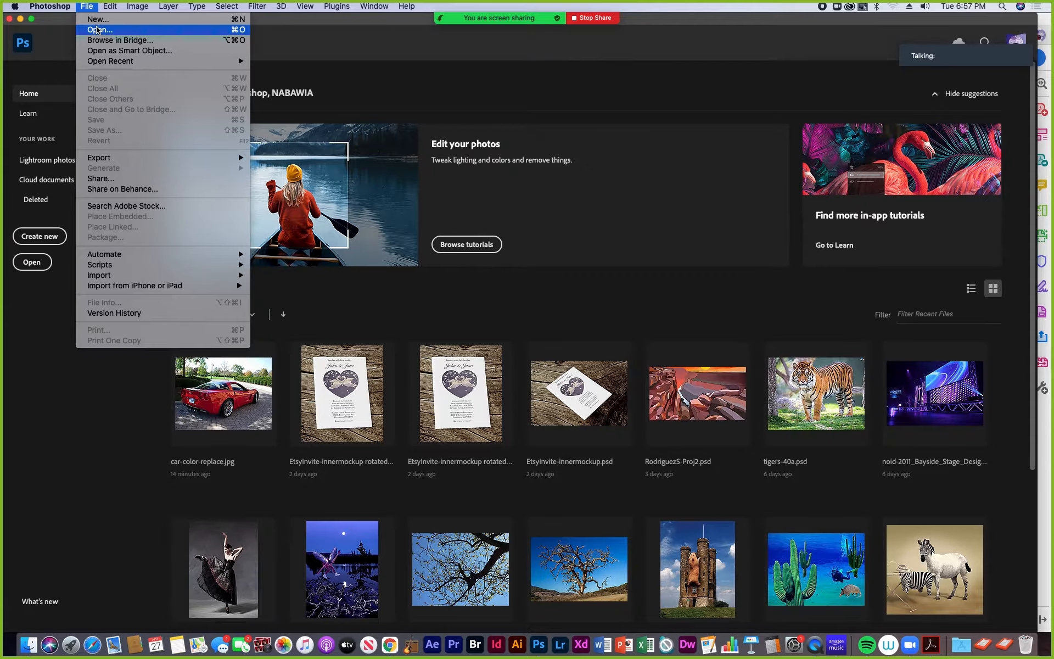
pyautogui.click(97, 30)
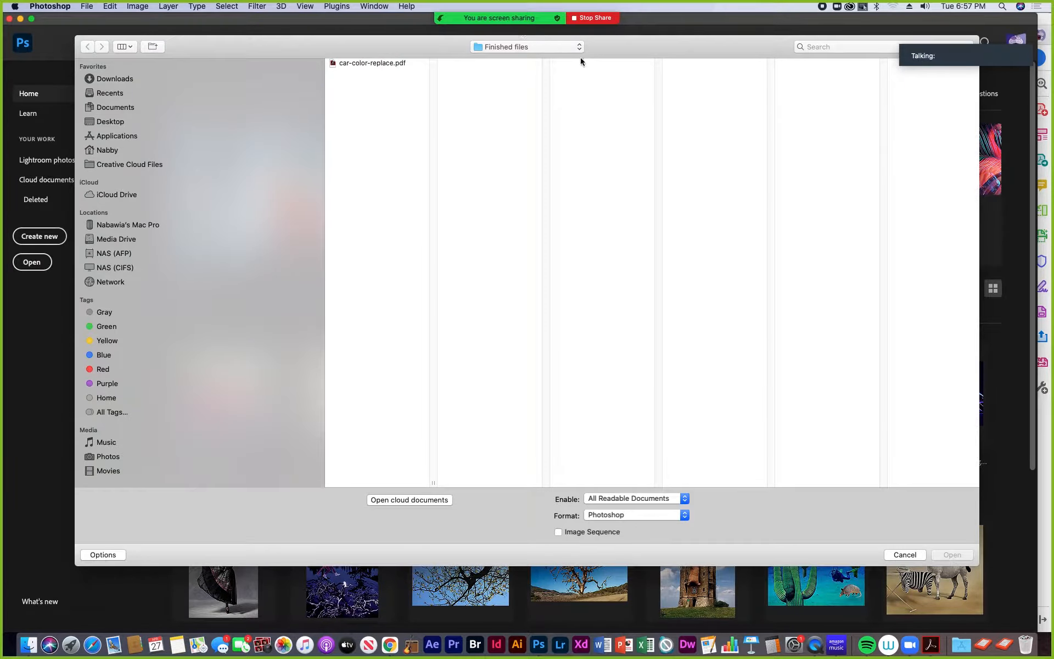
pyautogui.click(581, 48)
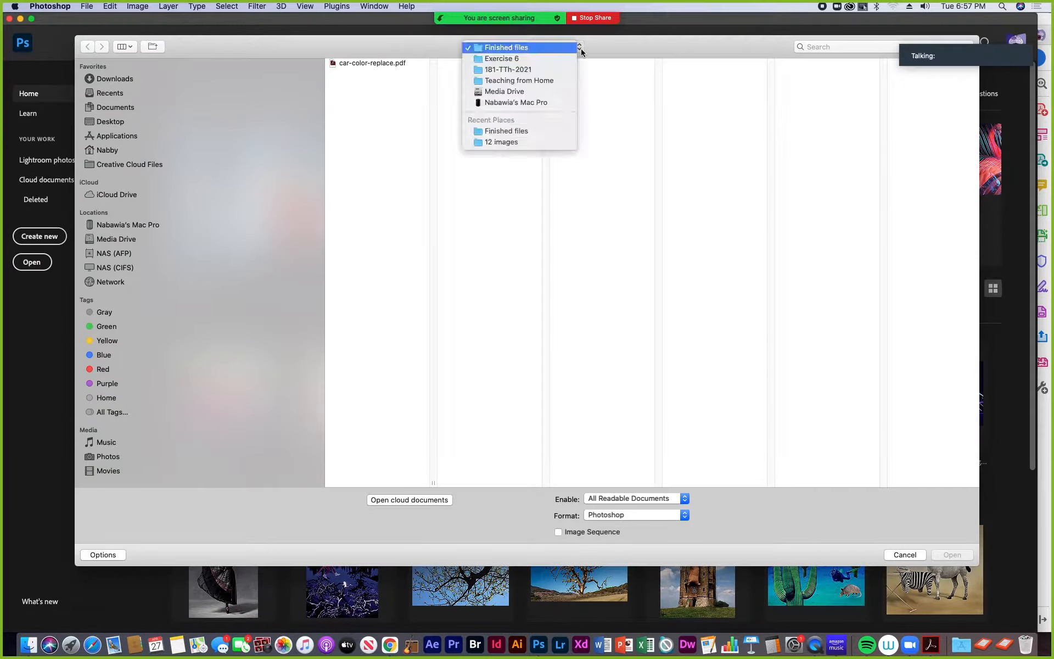
pyautogui.click(552, 57)
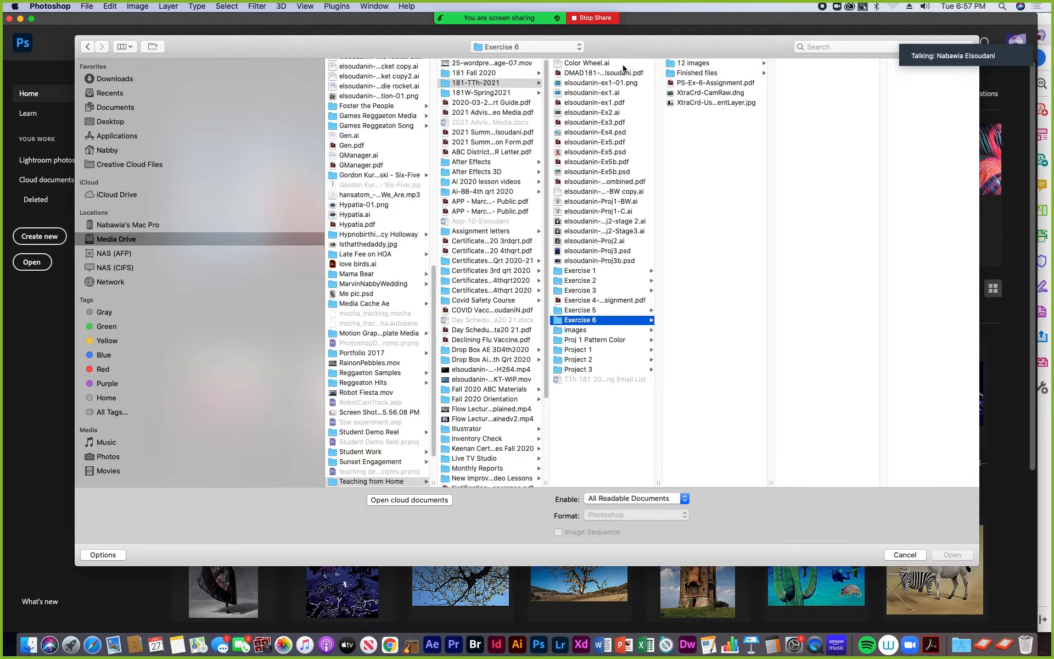
pyautogui.click(693, 63)
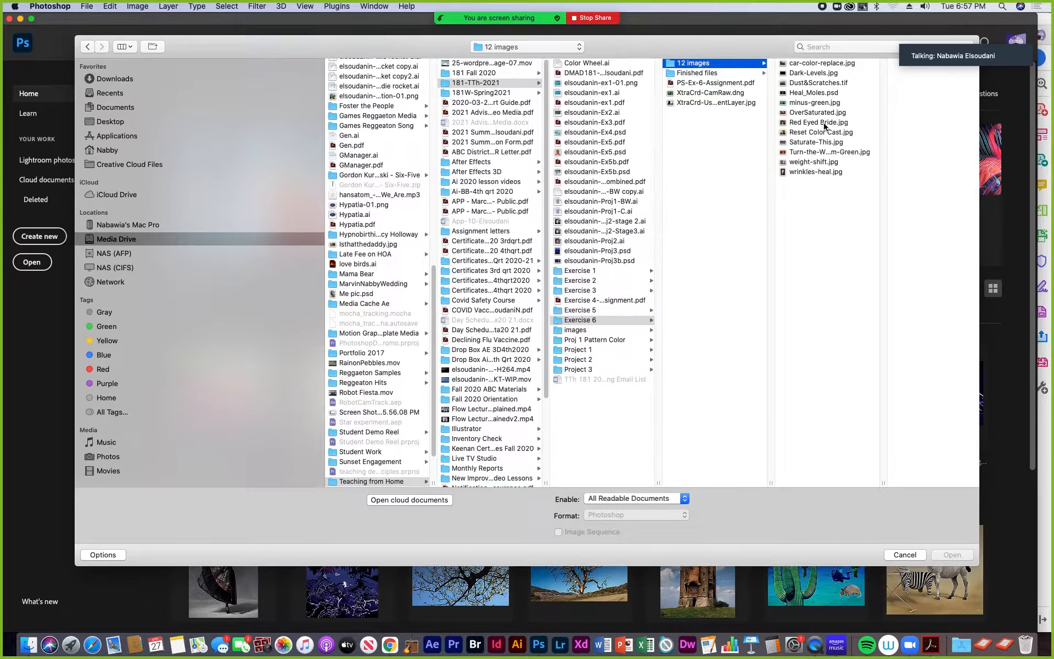
pyautogui.click(803, 162)
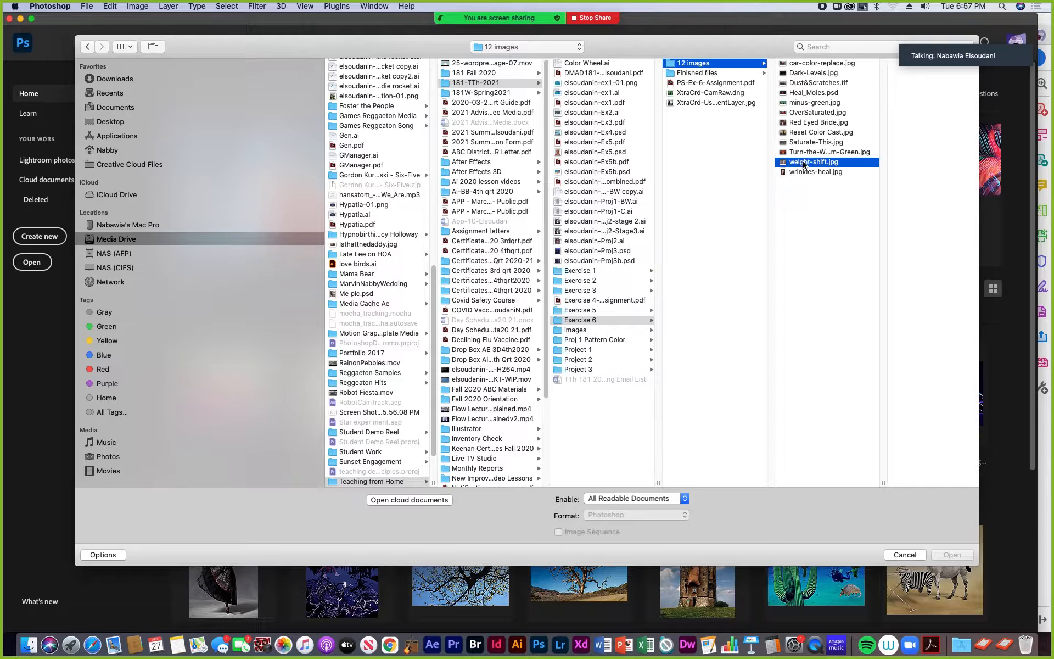
pyautogui.click(958, 557)
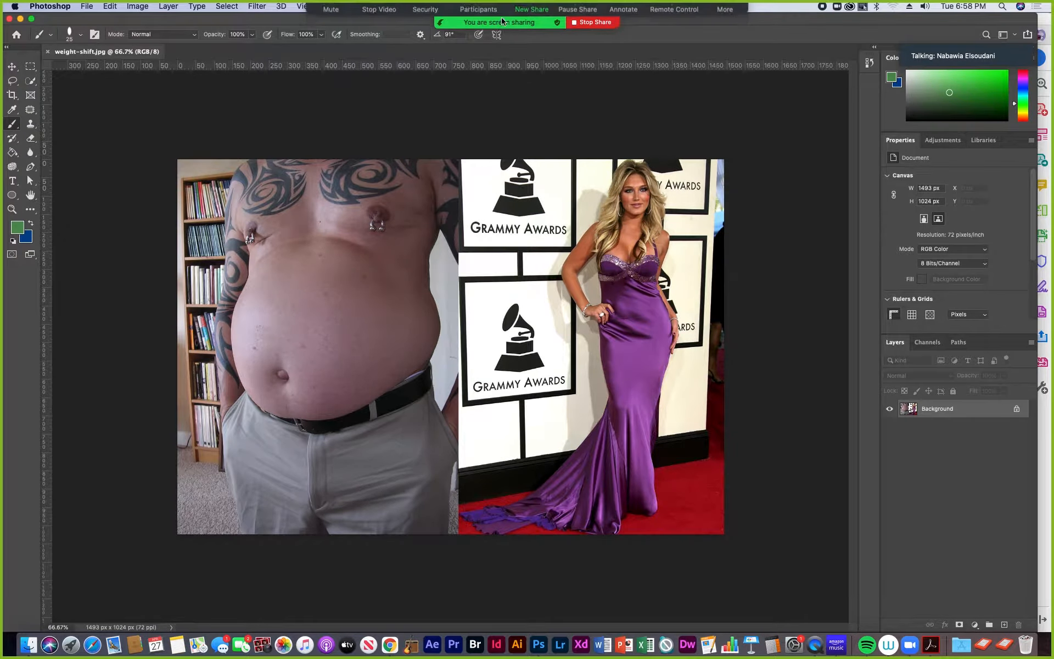
# - Open the weight-shift image in the Liquify filter
pyautogui.moveTo(313, 33)
pyautogui.moveTo(314, 33); pyautogui.dragTo(460, 31)
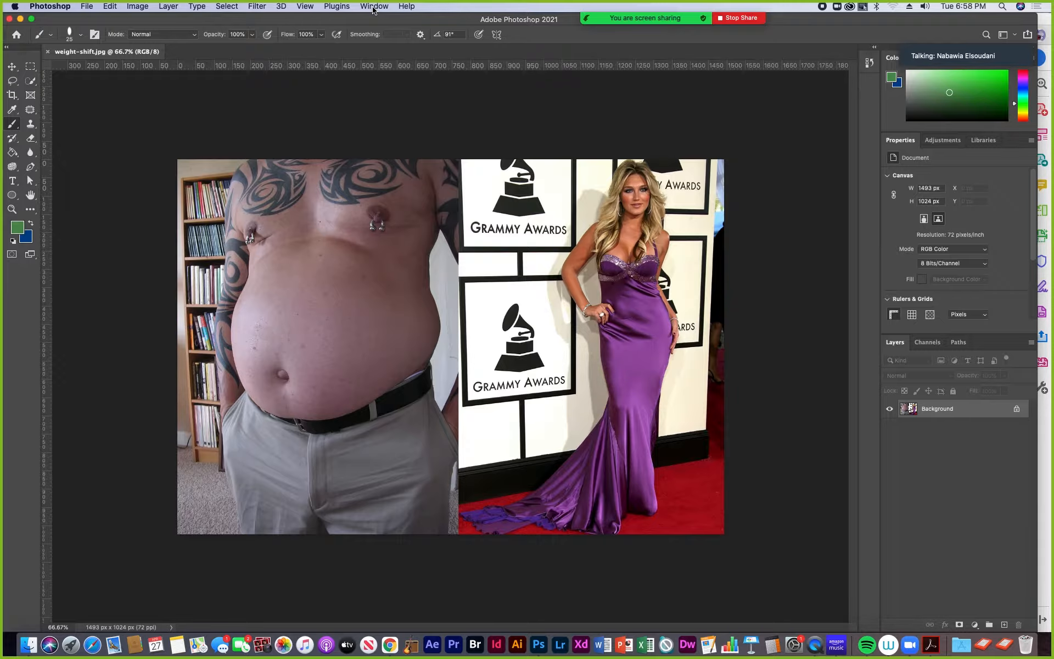
pyautogui.click(256, 7)
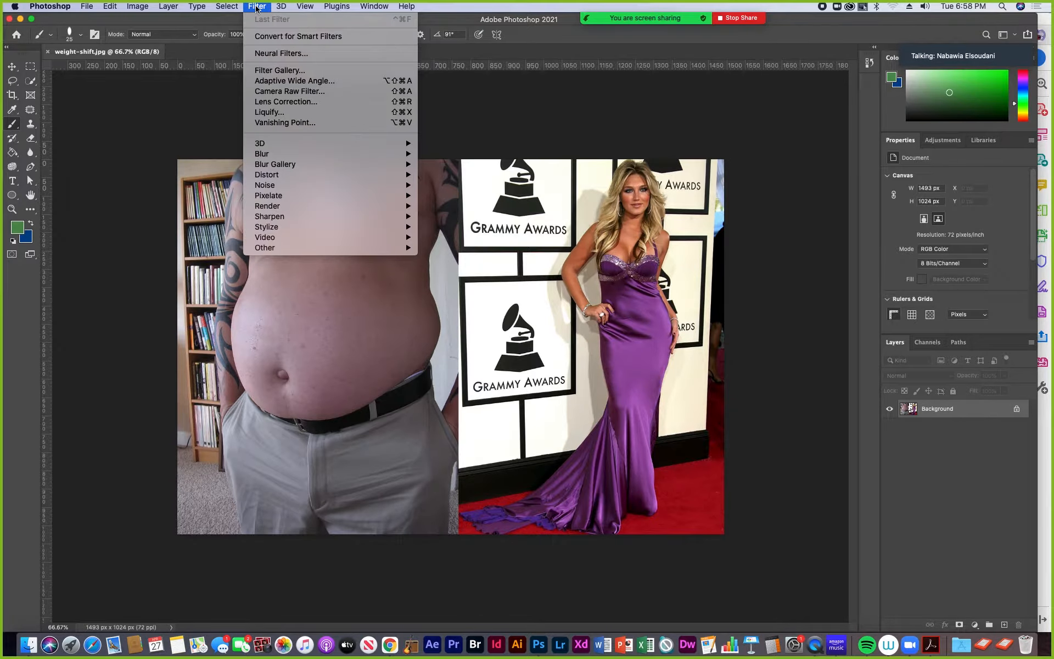
pyautogui.click(263, 114)
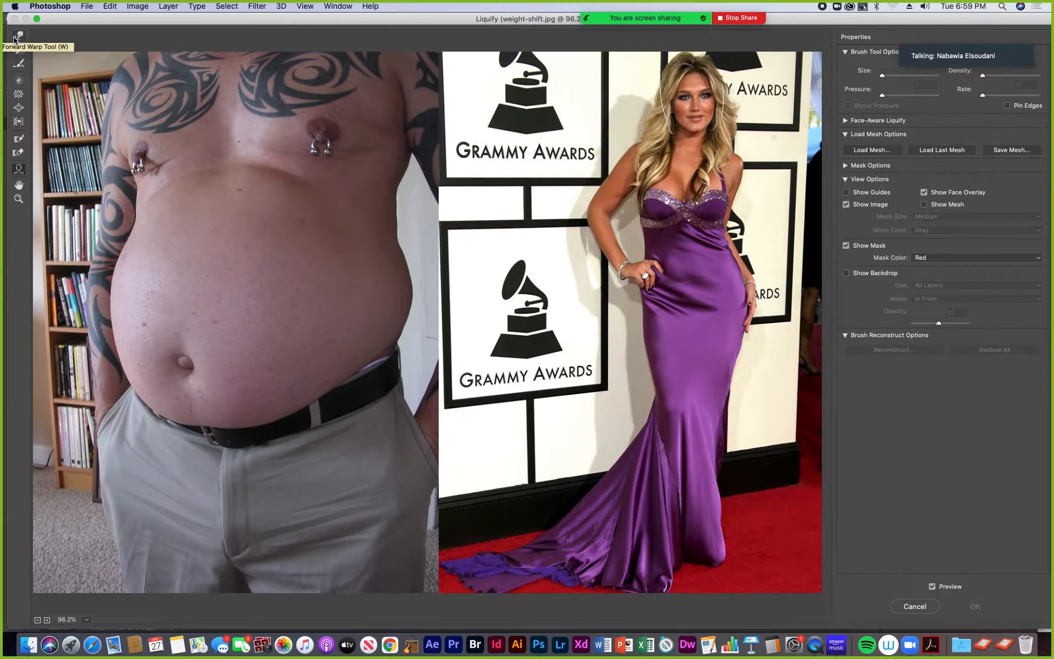
# - Smear broad areas across the man, the woman and the background with long Forward Warp tool strokes
pyautogui.click(18, 36)
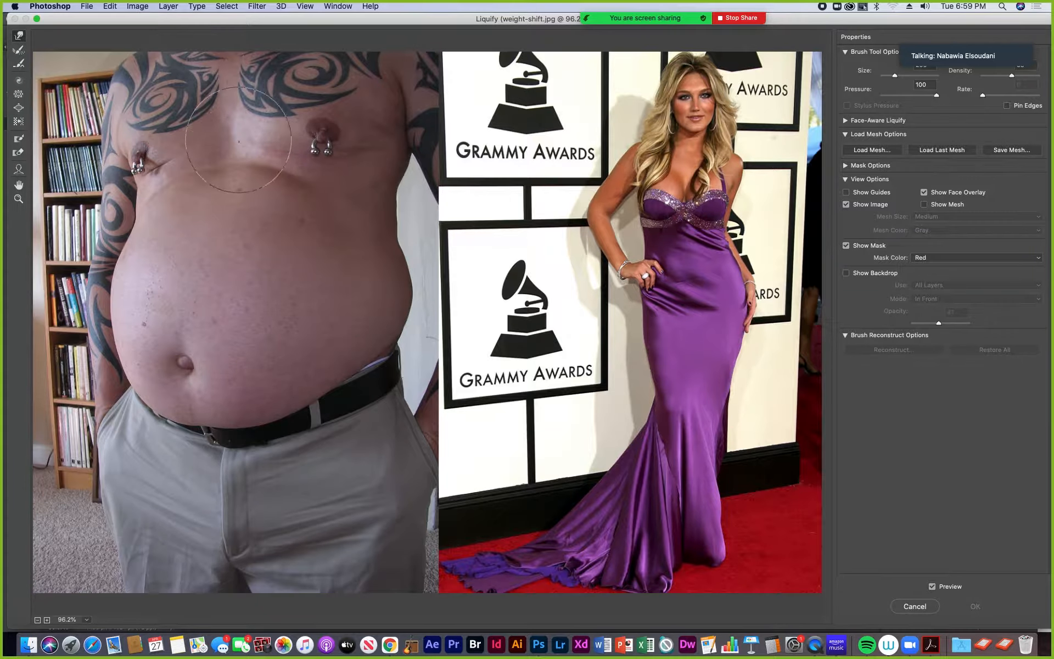
pyautogui.moveTo(513, 235)
pyautogui.mouseDown()
pyautogui.moveTo(435, 228)
pyautogui.moveTo(235, 256)
pyautogui.moveTo(513, 250)
pyautogui.moveTo(631, 187)
pyautogui.moveTo(332, 274)
pyautogui.moveTo(390, 148)
pyautogui.mouseUp()
pyautogui.moveTo(616, 251)
pyautogui.mouseDown()
pyautogui.moveTo(611, 226)
pyautogui.moveTo(448, 332)
pyautogui.moveTo(302, 246)
pyautogui.moveTo(527, 254)
pyautogui.moveTo(542, 363)
pyautogui.moveTo(542, 180)
pyautogui.moveTo(244, 232)
pyautogui.moveTo(109, 161)
pyautogui.moveTo(183, 222)
pyautogui.moveTo(108, 77)
pyautogui.moveTo(274, 194)
pyautogui.moveTo(629, 261)
pyautogui.moveTo(367, 33)
pyautogui.moveTo(251, 163)
pyautogui.moveTo(312, 213)
pyautogui.moveTo(257, 147)
pyautogui.moveTo(244, 32)
pyautogui.moveTo(270, 147)
pyautogui.moveTo(207, 137)
pyautogui.moveTo(256, 32)
pyautogui.moveTo(301, 123)
pyautogui.moveTo(349, 91)
pyautogui.mouseUp()
pyautogui.moveTo(386, 122)
pyautogui.mouseDown()
pyautogui.moveTo(272, 32)
pyautogui.moveTo(329, 41)
pyautogui.moveTo(441, 100)
pyautogui.moveTo(669, 138)
pyautogui.moveTo(653, 168)
pyautogui.moveTo(718, 133)
pyautogui.moveTo(715, 63)
pyautogui.moveTo(623, 92)
pyautogui.moveTo(703, 220)
pyautogui.moveTo(681, 261)
pyautogui.moveTo(688, 251)
pyautogui.moveTo(709, 312)
pyautogui.moveTo(705, 351)
pyautogui.moveTo(628, 352)
pyautogui.moveTo(563, 260)
pyautogui.moveTo(605, 366)
pyautogui.moveTo(676, 345)
pyautogui.moveTo(644, 429)
pyautogui.moveTo(658, 502)
pyautogui.moveTo(615, 499)
pyautogui.moveTo(493, 431)
pyautogui.moveTo(500, 511)
pyautogui.moveTo(602, 498)
pyautogui.moveTo(526, 532)
pyautogui.moveTo(393, 418)
pyautogui.moveTo(477, 359)
pyautogui.moveTo(509, 511)
pyautogui.moveTo(441, 388)
pyautogui.moveTo(576, 431)
pyautogui.moveTo(549, 489)
pyautogui.moveTo(571, 435)
pyautogui.moveTo(529, 377)
pyautogui.moveTo(383, 334)
pyautogui.moveTo(240, 392)
pyautogui.moveTo(145, 328)
pyautogui.moveTo(338, 437)
pyautogui.moveTo(447, 443)
pyautogui.moveTo(309, 392)
pyautogui.moveTo(345, 467)
pyautogui.moveTo(474, 406)
pyautogui.moveTo(617, 447)
pyautogui.moveTo(521, 546)
pyautogui.moveTo(656, 478)
pyautogui.moveTo(762, 569)
pyautogui.moveTo(711, 398)
pyautogui.moveTo(569, 325)
pyautogui.moveTo(726, 293)
pyautogui.moveTo(788, 517)
pyautogui.moveTo(771, 460)
pyautogui.moveTo(797, 287)
pyautogui.moveTo(784, 308)
pyautogui.moveTo(720, 335)
pyautogui.moveTo(696, 138)
pyautogui.moveTo(776, 157)
pyautogui.moveTo(789, 215)
pyautogui.moveTo(767, 107)
pyautogui.moveTo(656, 92)
pyautogui.moveTo(648, 310)
pyautogui.moveTo(600, 164)
pyautogui.moveTo(646, 129)
pyautogui.moveTo(759, 104)
pyautogui.moveTo(804, 255)
pyautogui.moveTo(721, 197)
pyautogui.moveTo(696, 158)
pyautogui.moveTo(763, 164)
pyautogui.moveTo(780, 100)
pyautogui.moveTo(701, 108)
pyautogui.moveTo(717, 84)
pyautogui.moveTo(805, 75)
pyautogui.moveTo(788, 142)
pyautogui.moveTo(785, 134)
pyautogui.moveTo(801, 155)
pyautogui.moveTo(739, 280)
pyautogui.mouseUp()
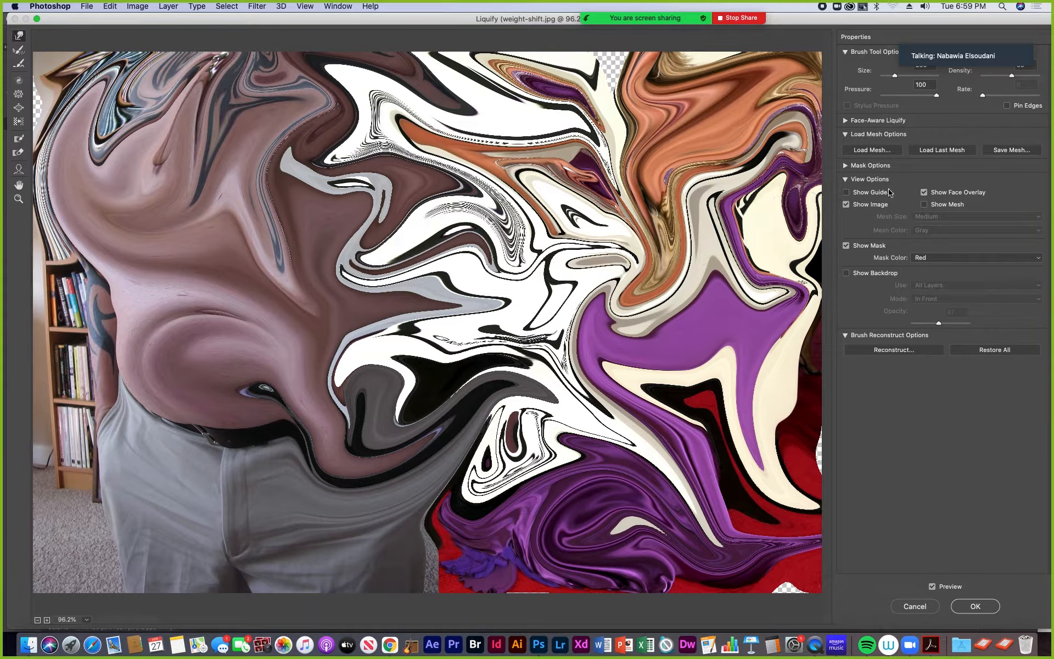
pyautogui.moveTo(974, 28); pyautogui.dragTo(959, 416)
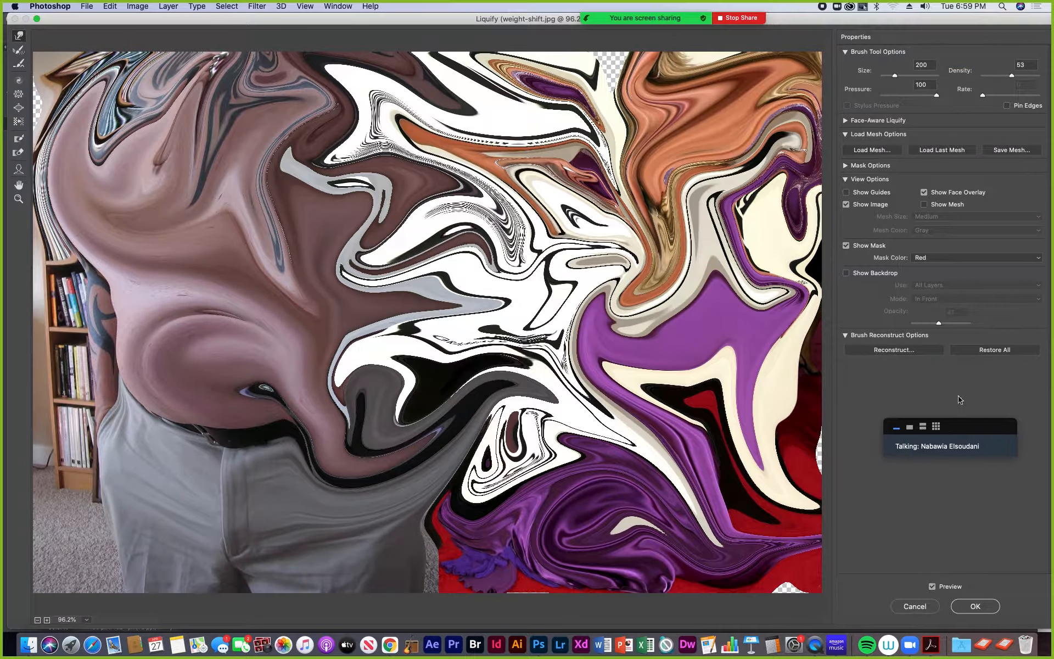
pyautogui.click(924, 192)
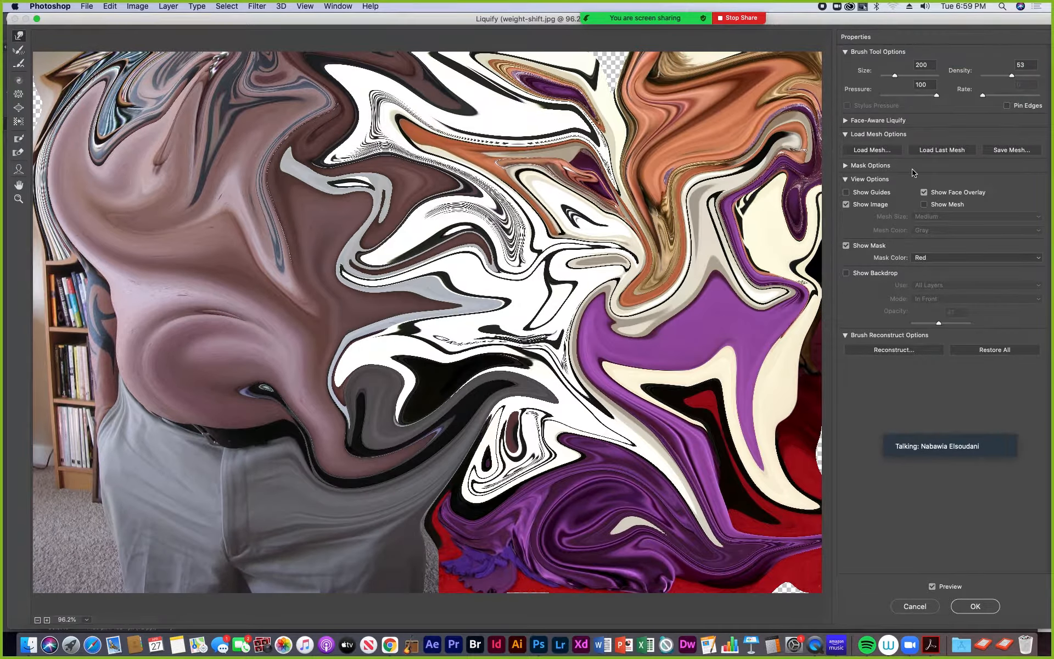
pyautogui.moveTo(340, 101)
pyautogui.mouseDown()
pyautogui.moveTo(426, 102)
pyautogui.moveTo(441, 127)
pyautogui.moveTo(384, 80)
pyautogui.moveTo(456, 82)
pyautogui.moveTo(482, 134)
pyautogui.moveTo(455, 157)
pyautogui.moveTo(571, 115)
pyautogui.mouseUp()
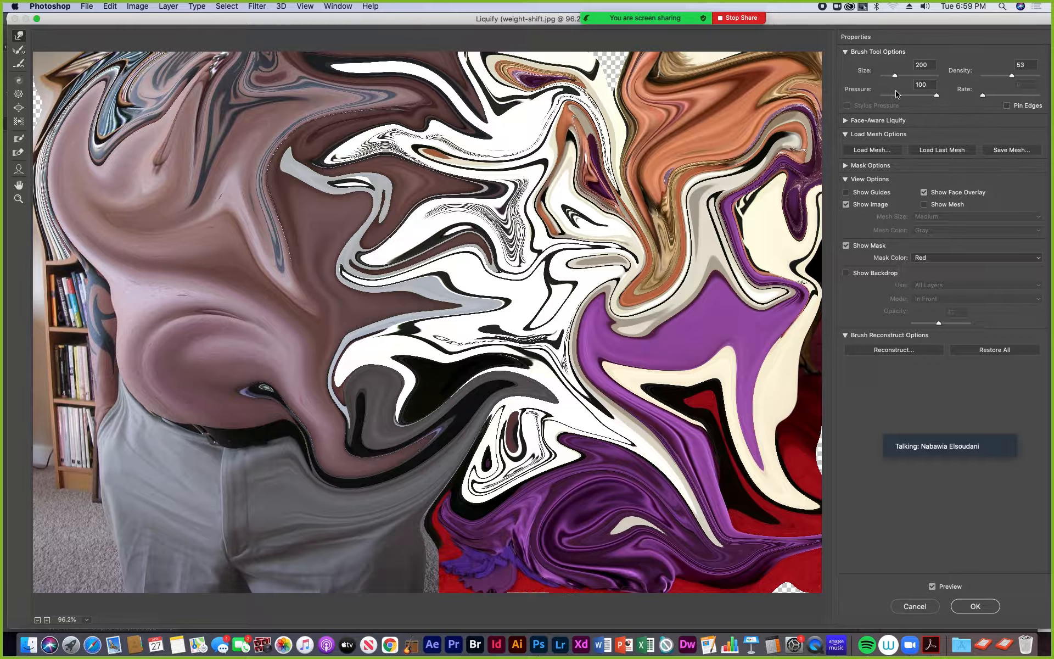
pyautogui.moveTo(618, 157)
pyautogui.mouseDown()
pyautogui.moveTo(637, 54)
pyautogui.moveTo(651, 64)
pyautogui.mouseUp()
pyautogui.moveTo(662, 118); pyautogui.dragTo(708, 77)
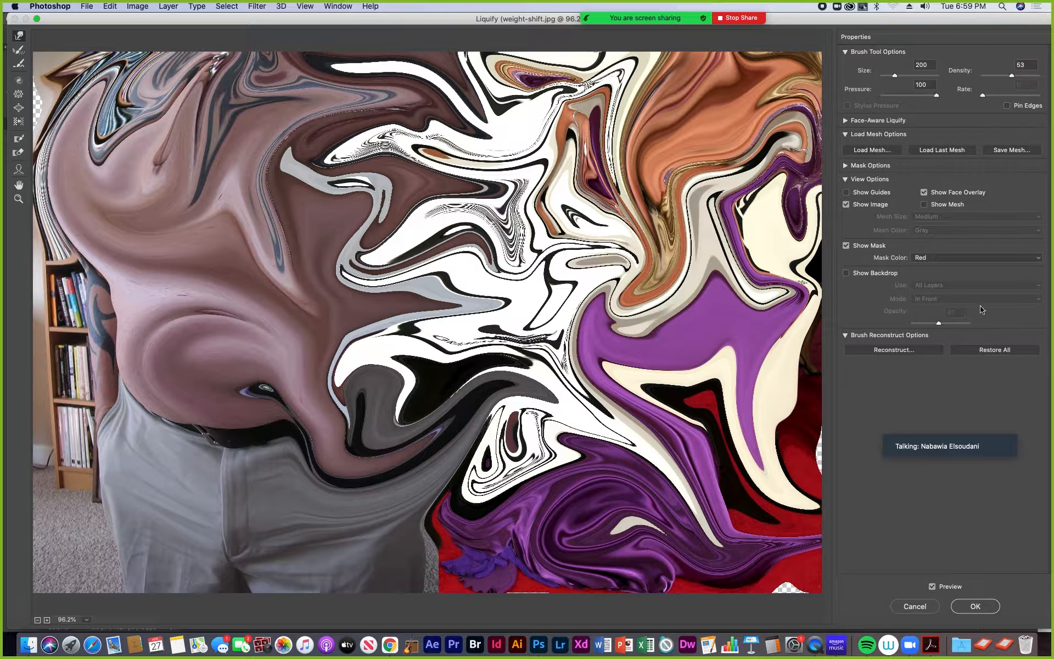
# - Reconstruct the smeared image with an amount of 71, and remove all remaining brushed distortions
pyautogui.moveTo(980, 438)
pyautogui.moveTo(983, 430); pyautogui.dragTo(654, 414)
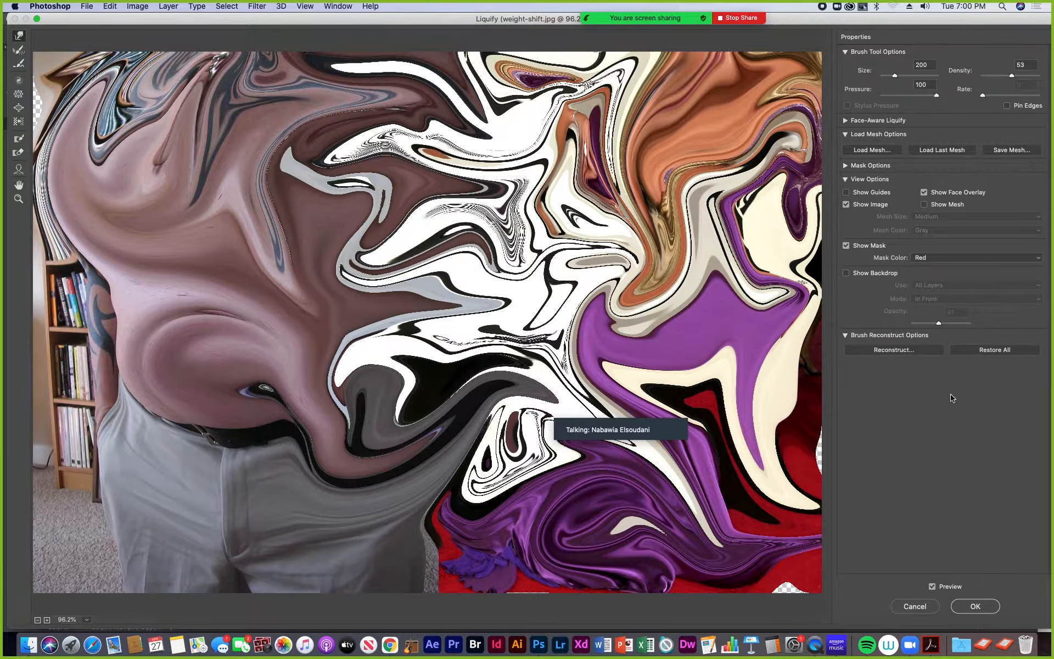
pyautogui.click(894, 350)
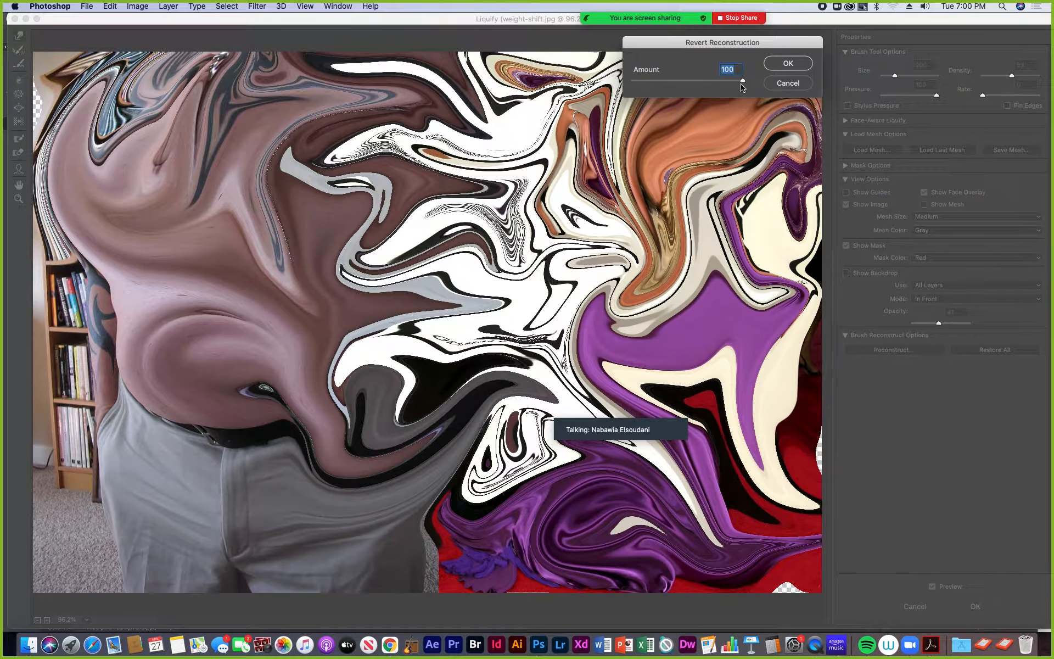
pyautogui.moveTo(744, 82)
pyautogui.mouseDown()
pyautogui.moveTo(650, 90)
pyautogui.moveTo(714, 92)
pyautogui.moveTo(597, 73)
pyautogui.moveTo(712, 81)
pyautogui.mouseUp()
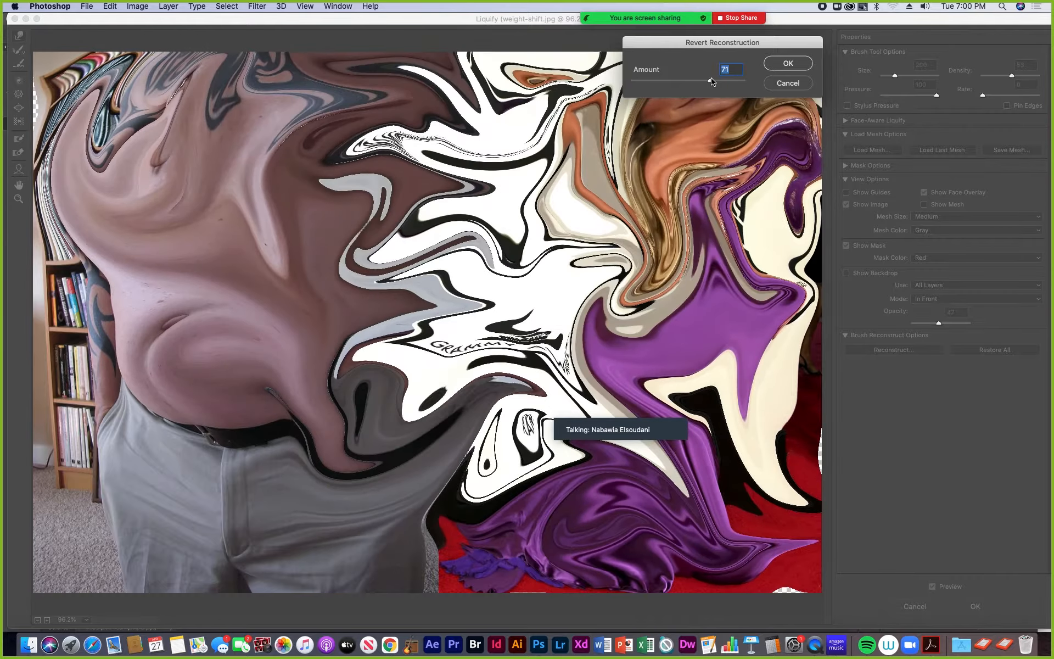
pyautogui.click(788, 64)
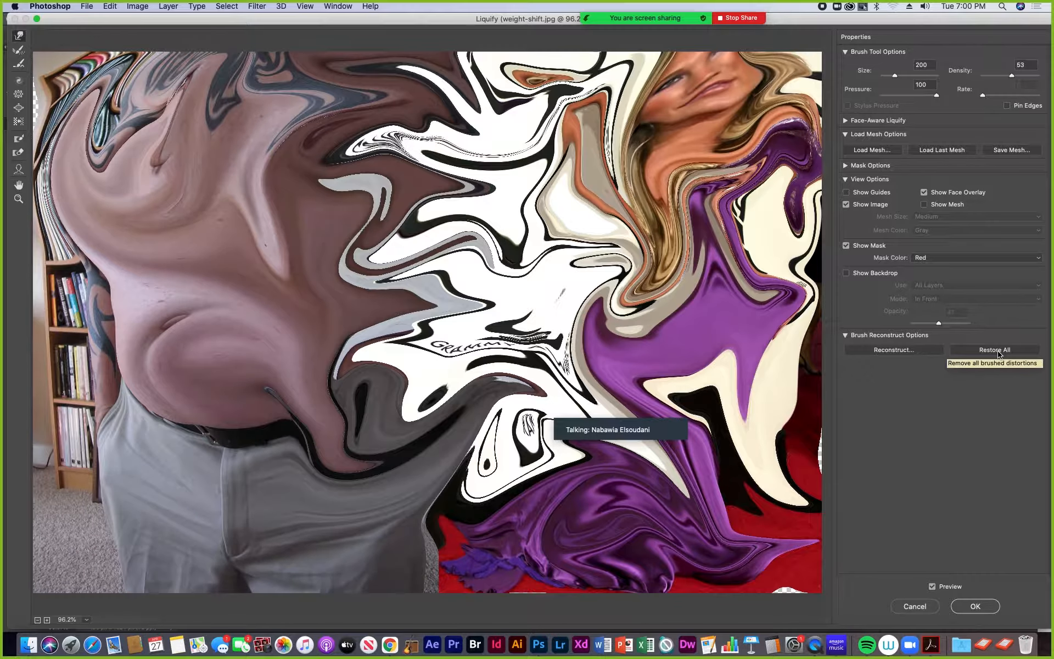
pyautogui.click(999, 354)
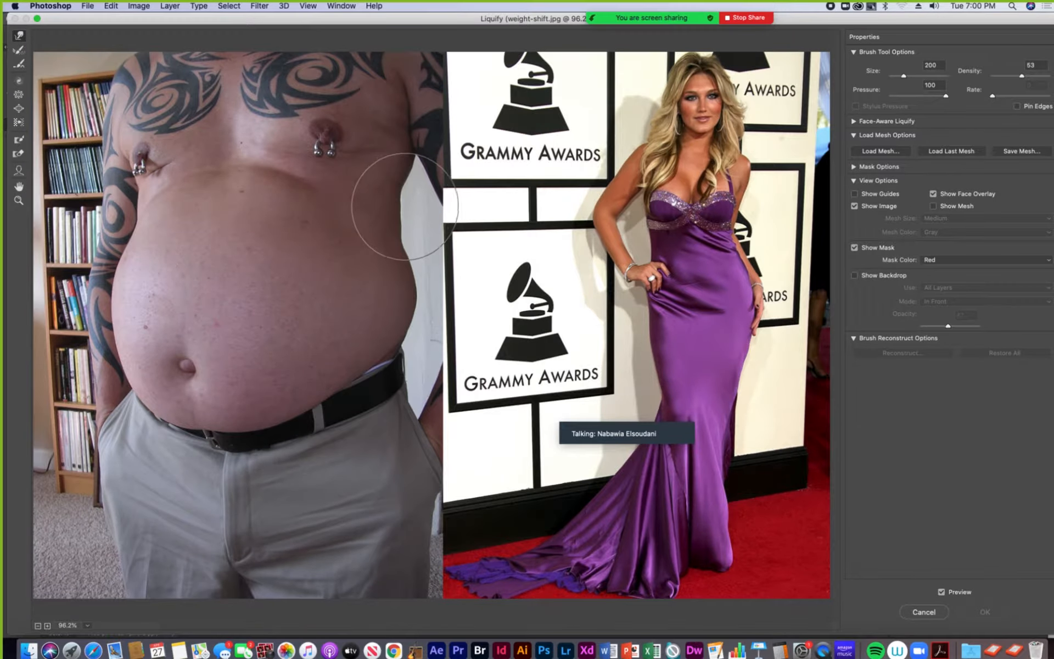
# - Warp the lower part of the purple dress, brush it back with the Reconstruct tool, and restore all
pyautogui.moveTo(686, 470)
pyautogui.mouseDown()
pyautogui.moveTo(628, 417)
pyautogui.moveTo(530, 422)
pyautogui.moveTo(601, 495)
pyautogui.moveTo(638, 494)
pyautogui.moveTo(555, 431)
pyautogui.moveTo(593, 333)
pyautogui.moveTo(605, 486)
pyautogui.mouseUp()
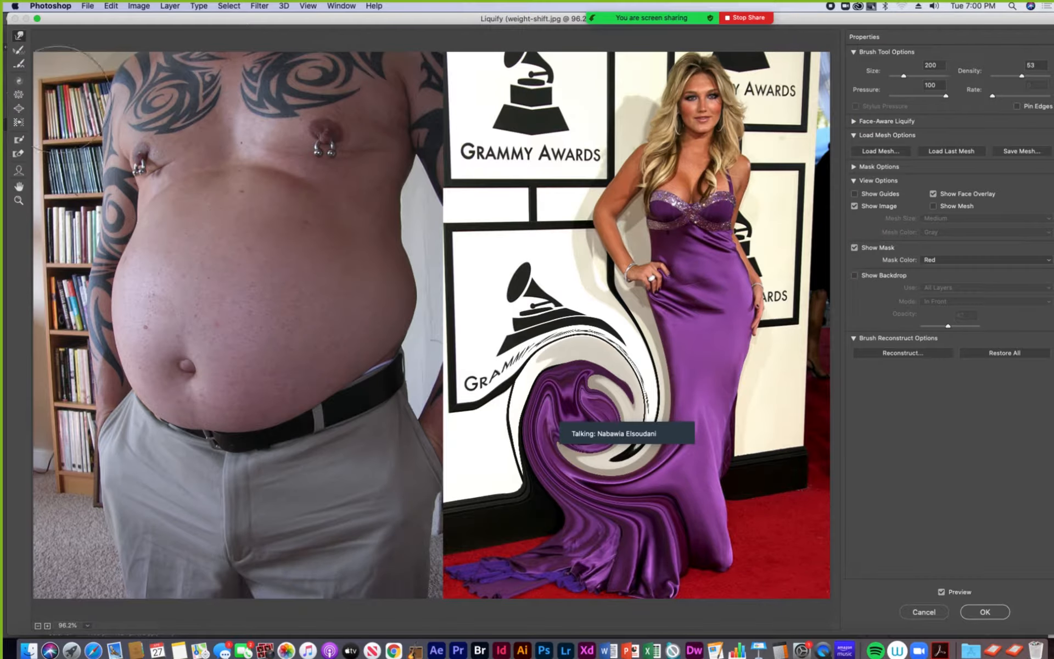
pyautogui.click(19, 51)
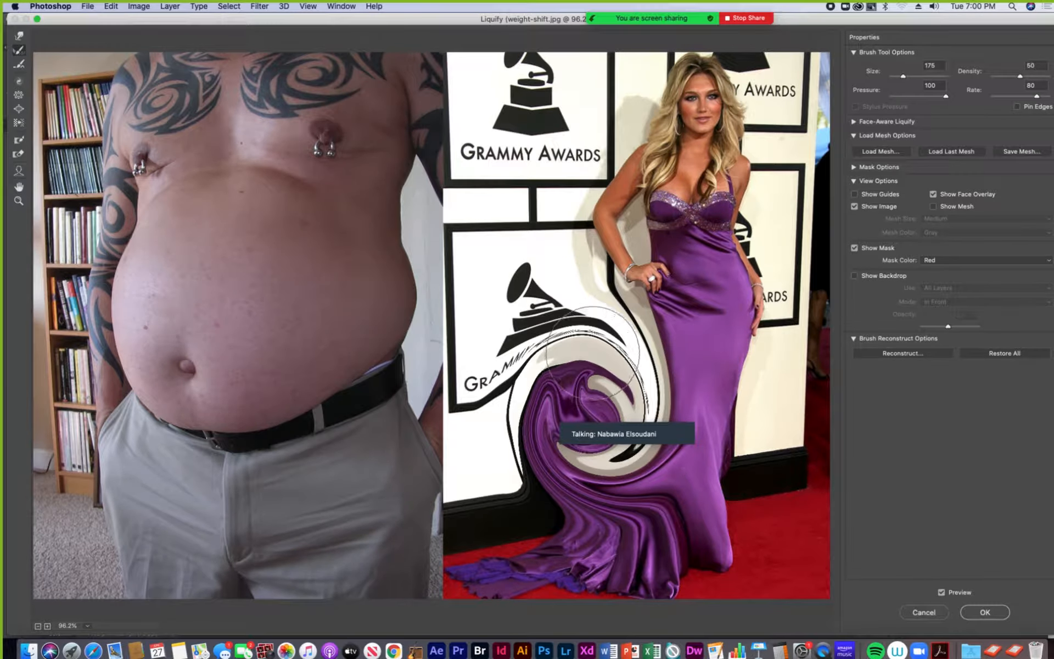
pyautogui.moveTo(654, 414)
pyautogui.mouseDown()
pyautogui.moveTo(654, 379)
pyautogui.moveTo(575, 357)
pyautogui.moveTo(524, 414)
pyautogui.moveTo(530, 351)
pyautogui.moveTo(555, 346)
pyautogui.moveTo(626, 369)
pyautogui.moveTo(621, 412)
pyautogui.moveTo(588, 428)
pyautogui.moveTo(555, 417)
pyautogui.moveTo(535, 431)
pyautogui.moveTo(541, 483)
pyautogui.moveTo(593, 423)
pyautogui.moveTo(511, 363)
pyautogui.mouseUp()
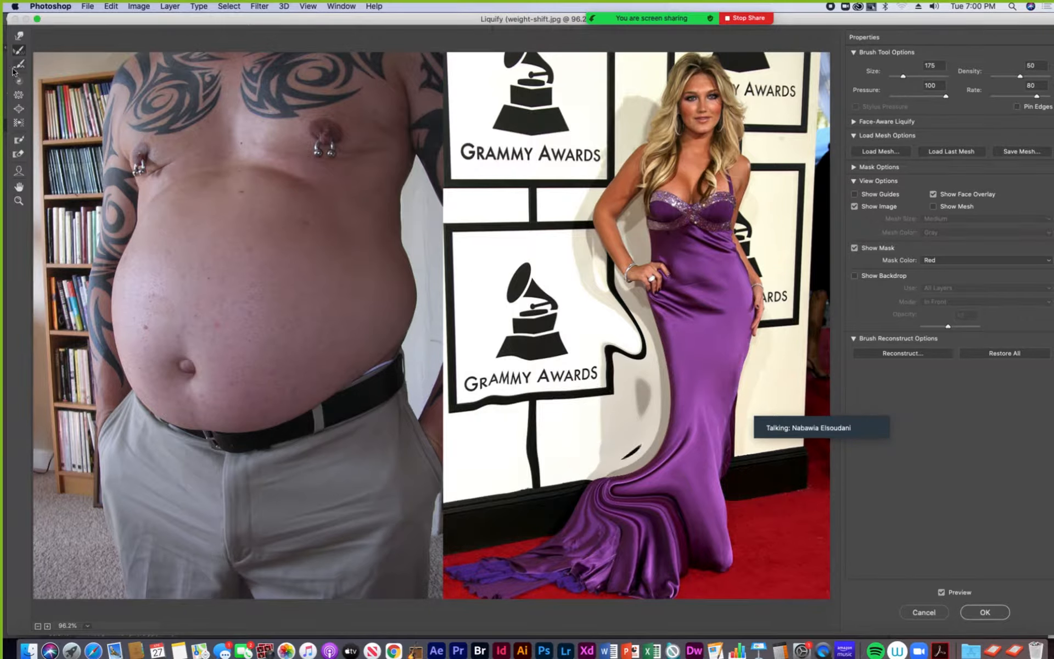
pyautogui.click(19, 51)
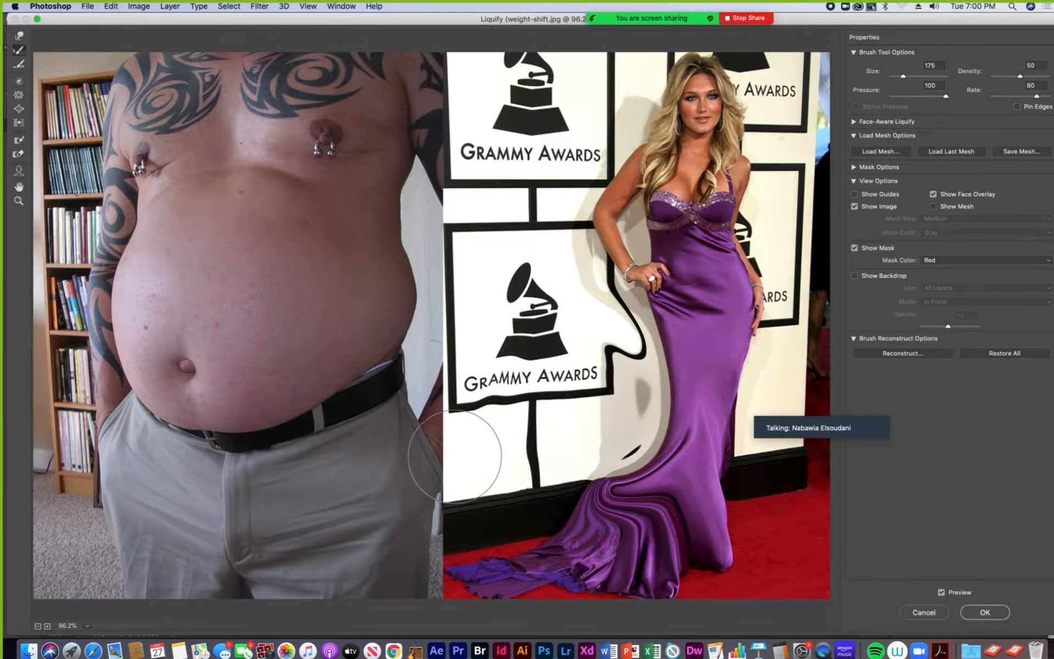
pyautogui.moveTo(654, 462)
pyautogui.mouseDown()
pyautogui.moveTo(627, 550)
pyautogui.moveTo(626, 459)
pyautogui.mouseUp()
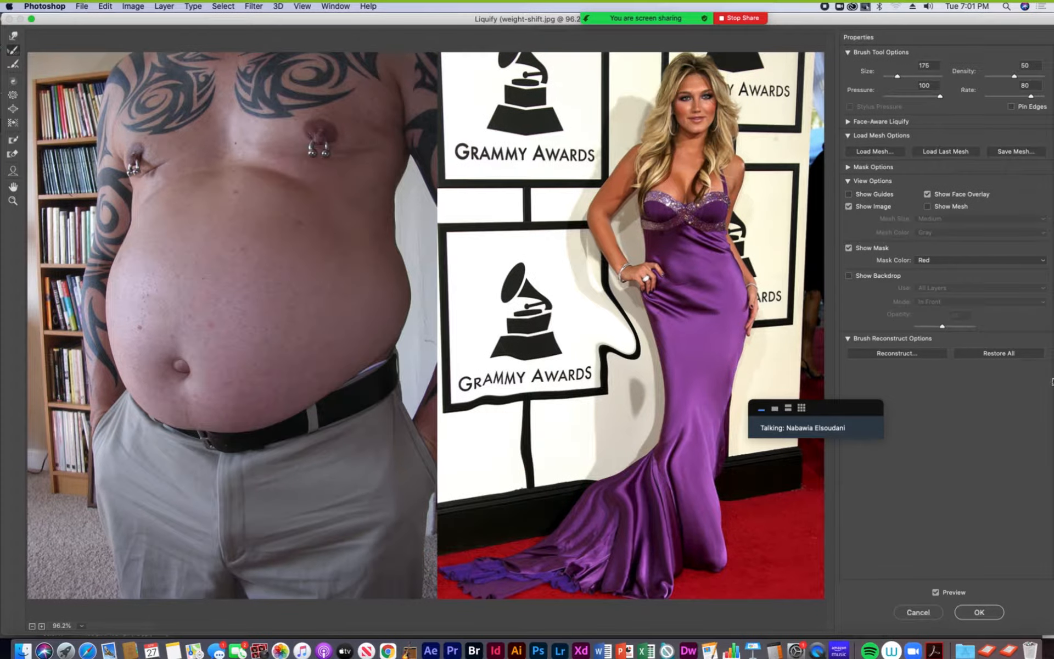
pyautogui.click(1012, 356)
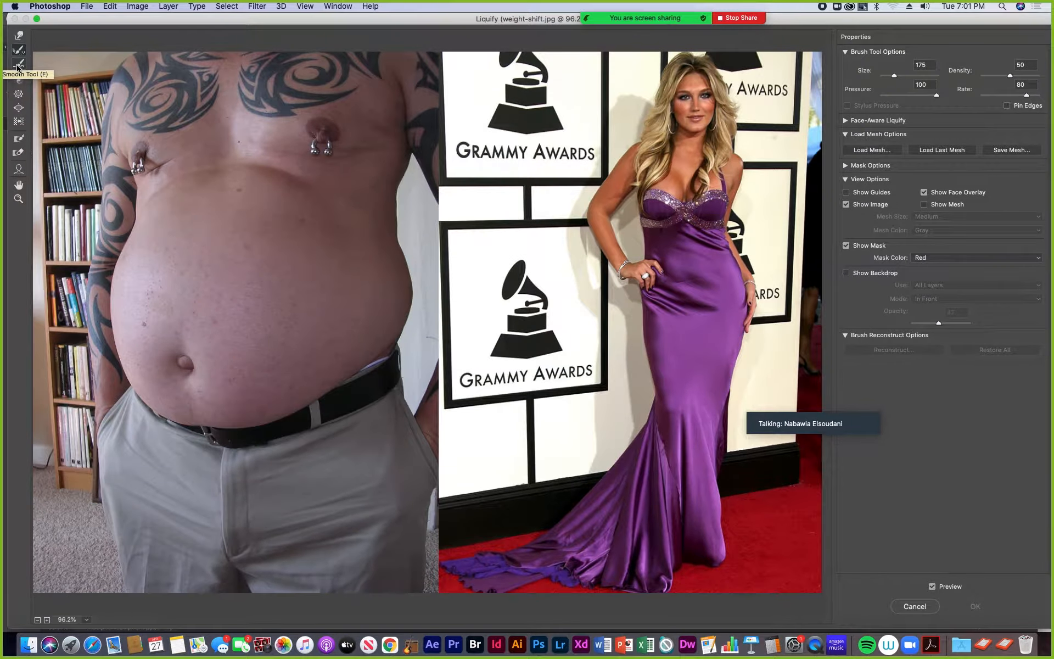
# - Twirl the pierced area on the man's chest with the Twirl Clockwise tool at brush size 200, and remove the distortion
pyautogui.click(18, 66)
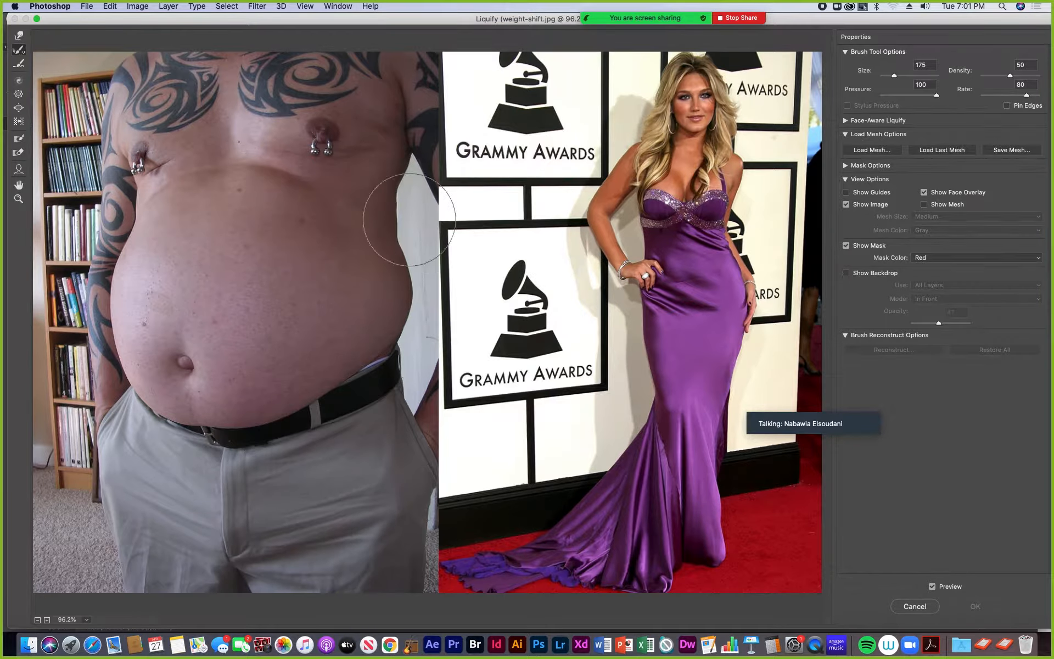
pyautogui.click(20, 82)
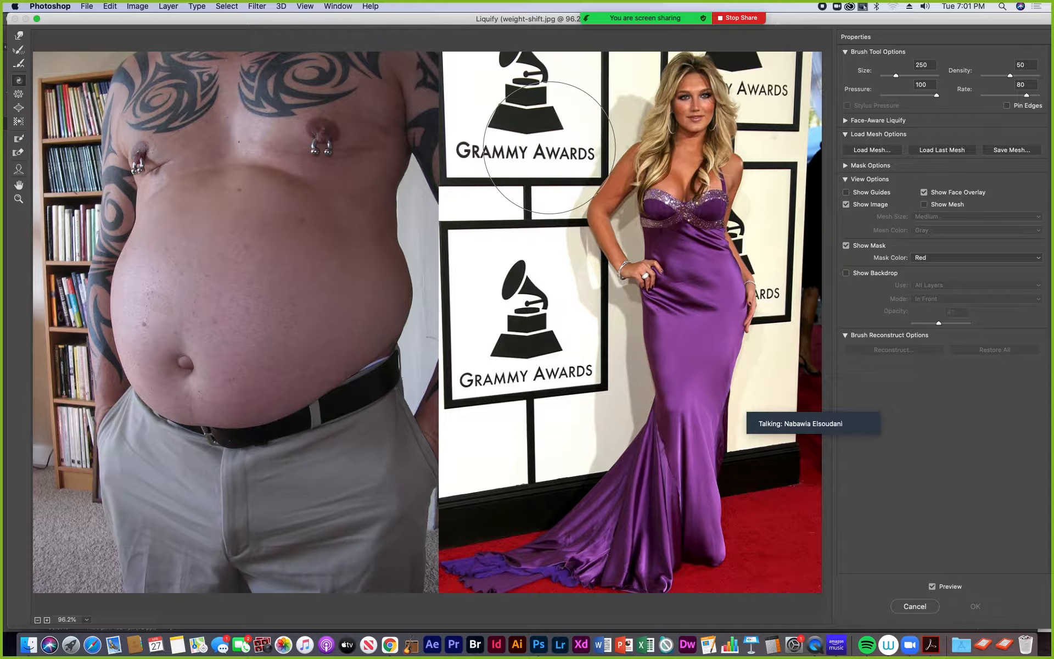
pyautogui.press('[')
pyautogui.press('[')
pyautogui.press('[')
pyautogui.press('[')
pyautogui.press('[')
pyautogui.press('[')
pyautogui.press('[')
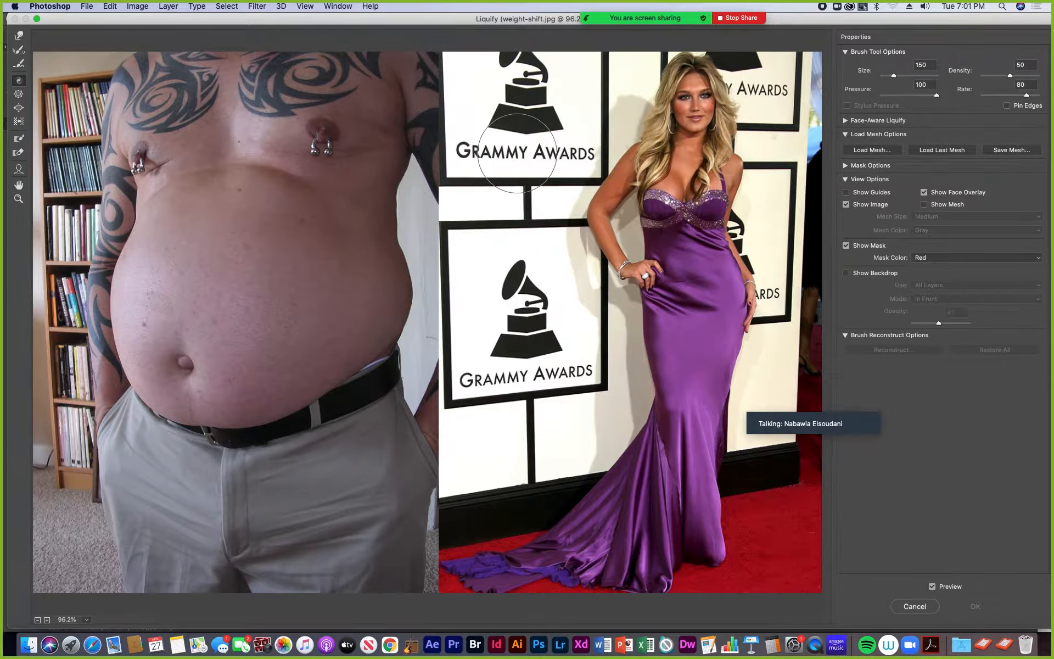
pyautogui.press(']')
pyautogui.press(']')
pyautogui.press(']')
pyautogui.moveTo(899, 75); pyautogui.dragTo(909, 77)
pyautogui.press('[')
pyautogui.press('[')
pyautogui.press('[')
pyautogui.press(']')
pyautogui.press(']')
pyautogui.press('[')
pyautogui.press('[')
pyautogui.press(']')
pyautogui.press(']')
pyautogui.press('[')
pyautogui.press('[')
pyautogui.press(']')
pyautogui.press(']')
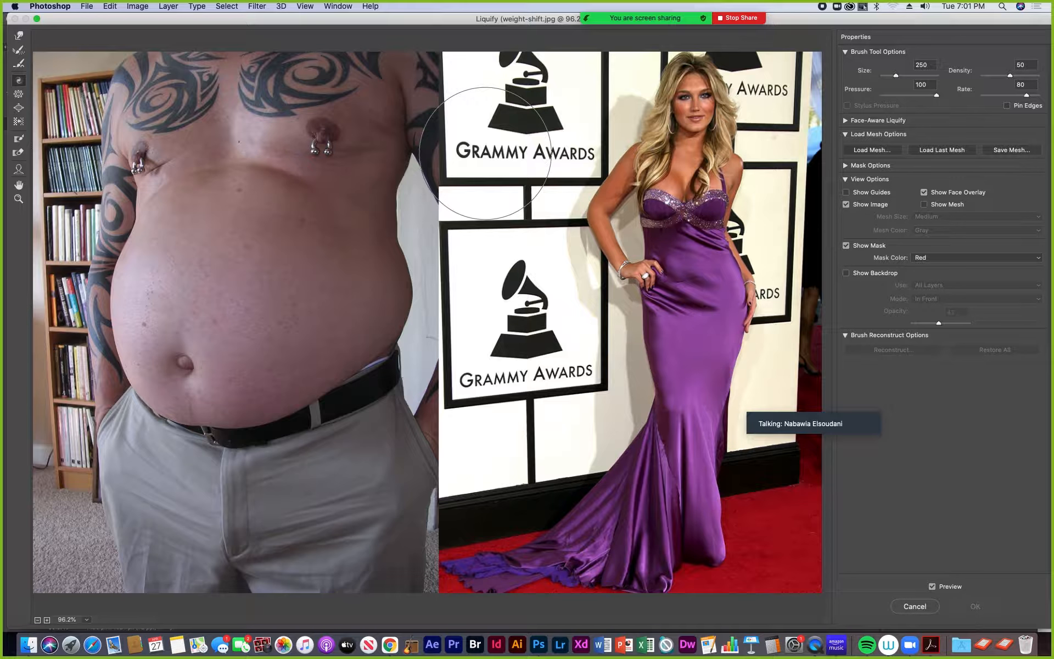
pyautogui.press('[')
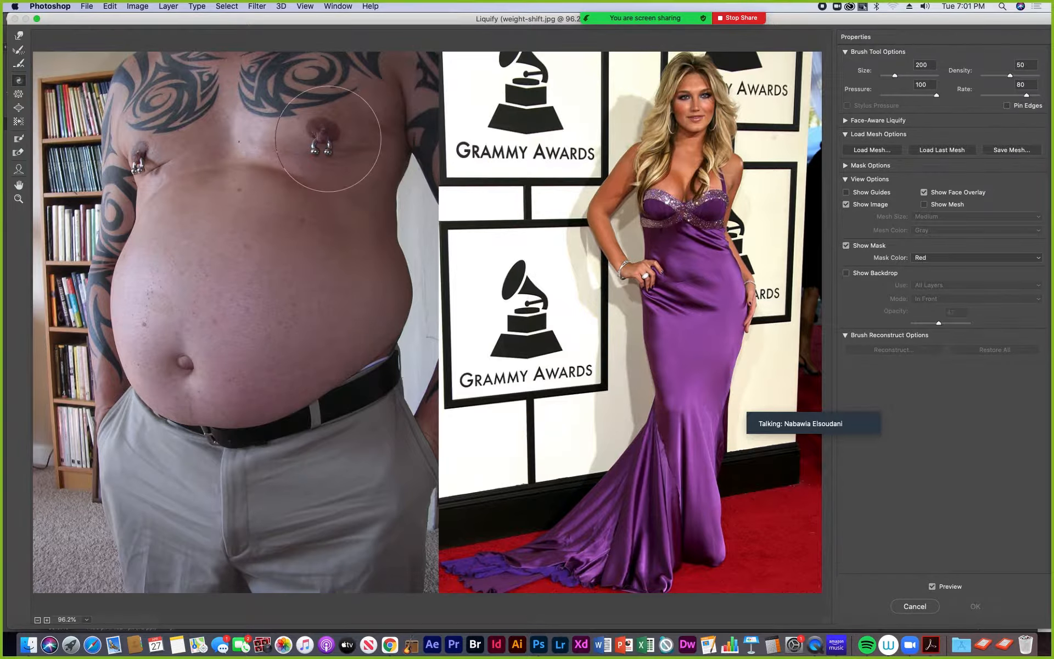
pyautogui.moveTo(322, 138); pyautogui.dragTo(323, 137)
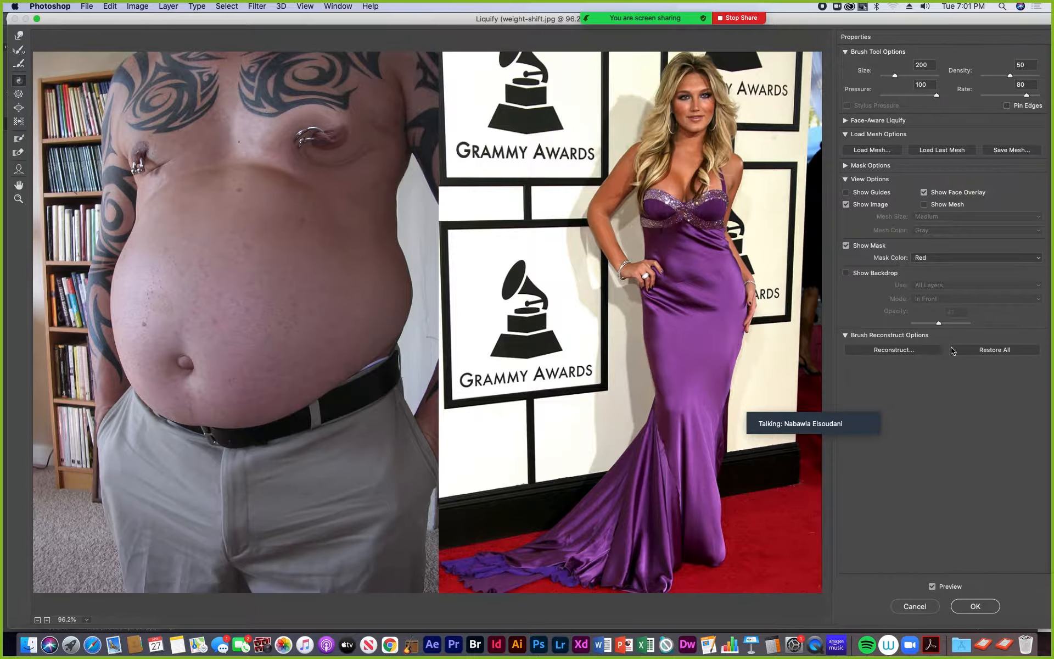
pyautogui.click(996, 351)
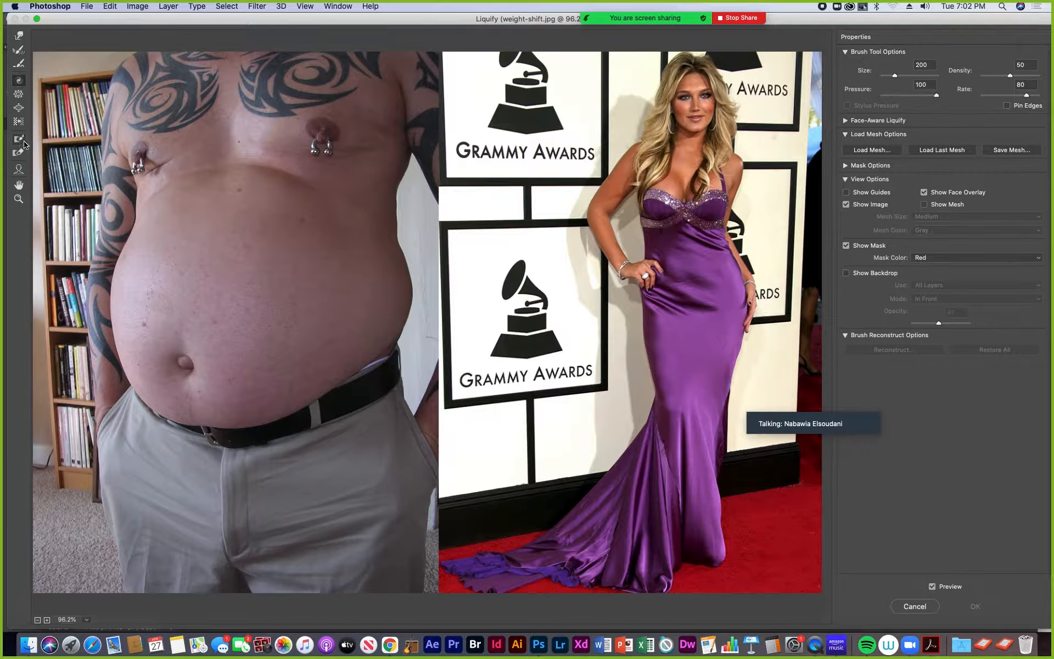
# - Freeze the bookshelf beside the man by painting over it with the Freeze Mask tool at size 100
pyautogui.click(18, 141)
pyautogui.moveTo(68, 129)
pyautogui.mouseDown()
pyautogui.moveTo(52, 137)
pyautogui.moveTo(61, 99)
pyautogui.moveTo(60, 113)
pyautogui.moveTo(51, 74)
pyautogui.moveTo(77, 66)
pyautogui.moveTo(71, 81)
pyautogui.mouseUp()
pyautogui.moveTo(71, 102)
pyautogui.mouseDown()
pyautogui.moveTo(63, 195)
pyautogui.moveTo(55, 159)
pyautogui.moveTo(52, 173)
pyautogui.moveTo(56, 242)
pyautogui.moveTo(63, 193)
pyautogui.moveTo(57, 399)
pyautogui.moveTo(54, 358)
pyautogui.moveTo(62, 398)
pyautogui.moveTo(48, 219)
pyautogui.mouseUp()
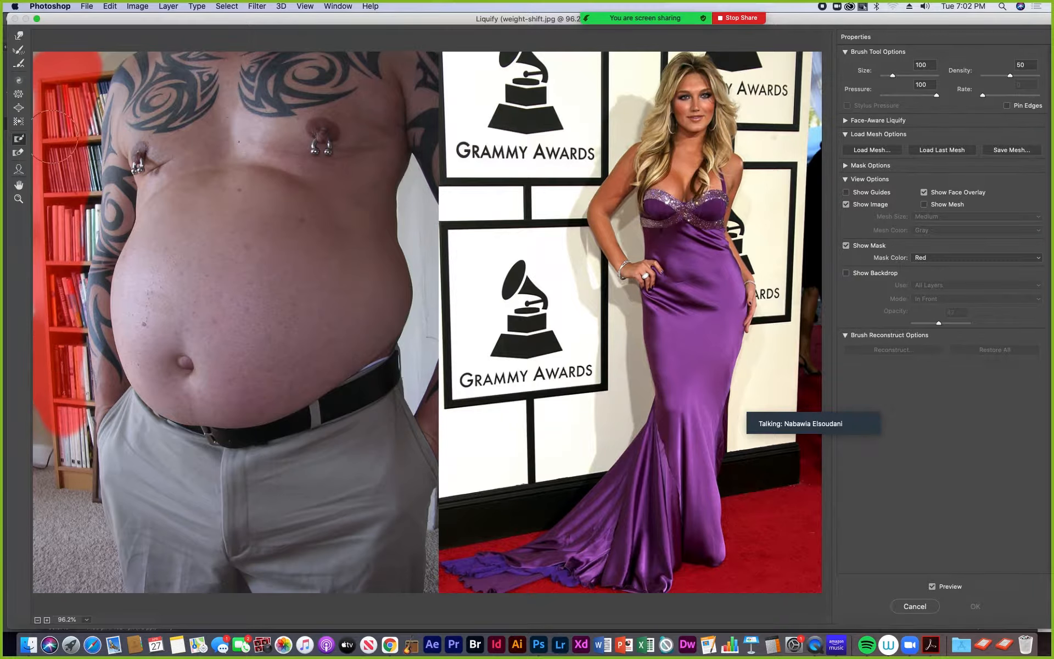
# - Thaw the lower end of the bookshelf mask with the Thaw Mask tool at brush size 150
pyautogui.click(19, 153)
pyautogui.press(']')
pyautogui.press(']')
pyautogui.moveTo(90, 417); pyautogui.dragTo(95, 350)
# - Paint a freeze mask over the tattooed arm next to the bookshelf, and thaw the arm again
pyautogui.click(18, 138)
pyautogui.moveTo(101, 231)
pyautogui.mouseDown()
pyautogui.moveTo(88, 327)
pyautogui.moveTo(82, 240)
pyautogui.moveTo(71, 412)
pyautogui.mouseUp()
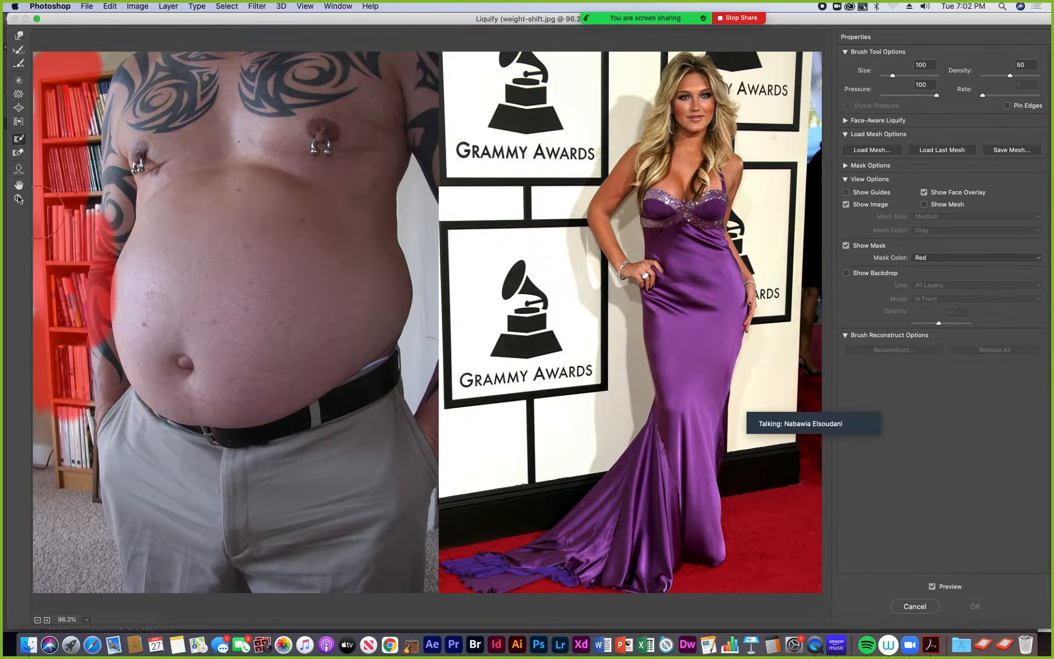
pyautogui.click(19, 153)
pyautogui.moveTo(130, 318); pyautogui.dragTo(135, 219)
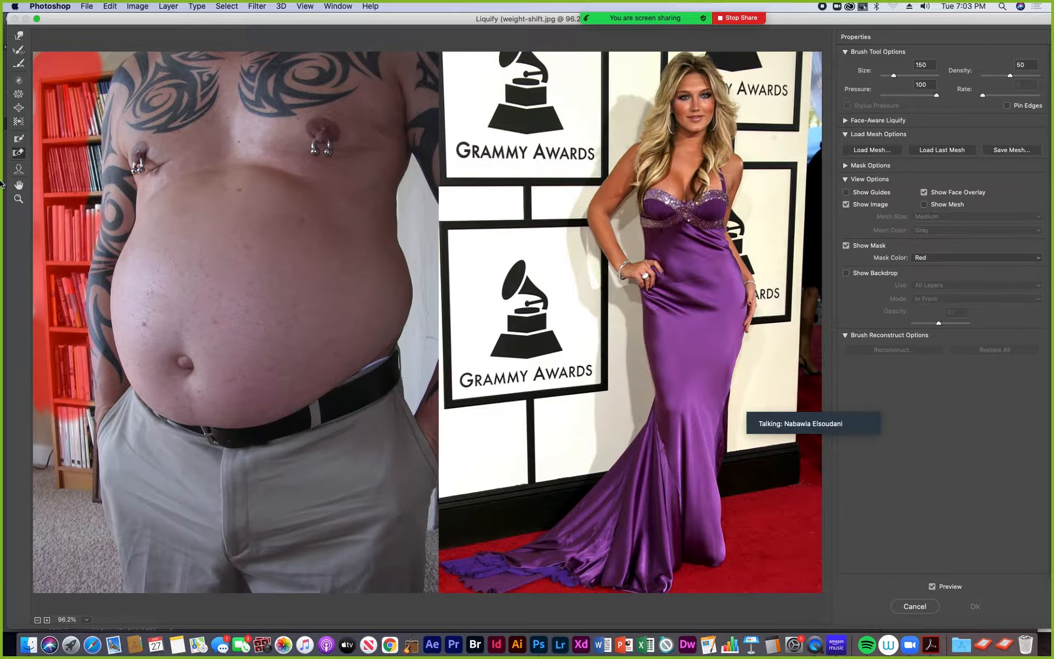
# - Inspect the lower Grammy Awards logo at 300% zoom, and return the view to 100%
pyautogui.click(18, 187)
pyautogui.click(18, 199)
pyautogui.click(497, 305)
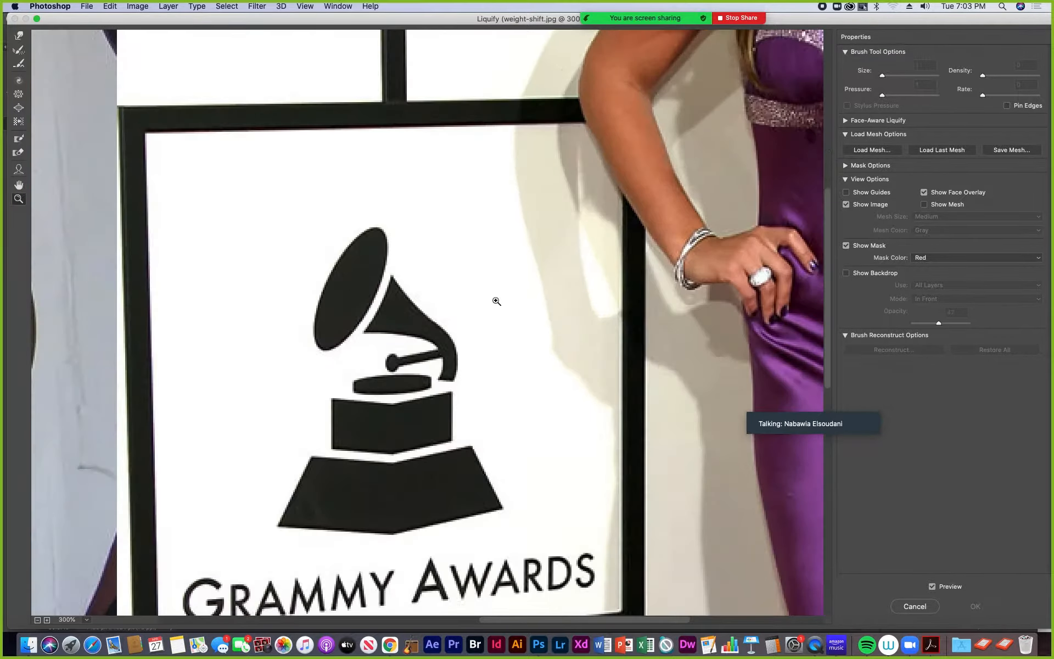
pyautogui.click(21, 189)
pyautogui.moveTo(322, 221); pyautogui.dragTo(334, 253)
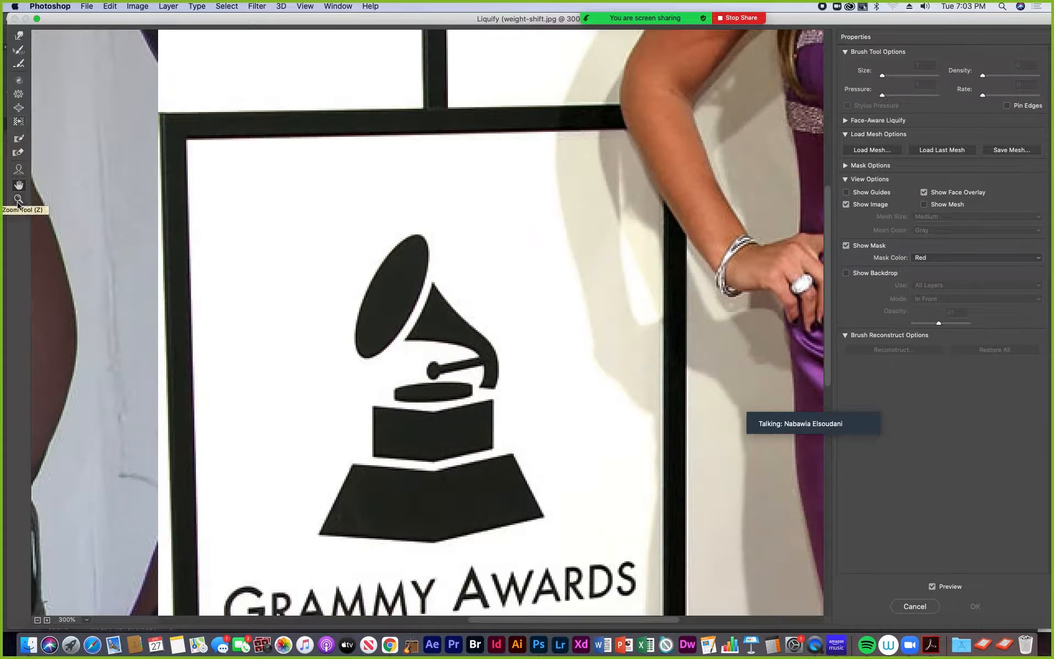
pyautogui.click(18, 199)
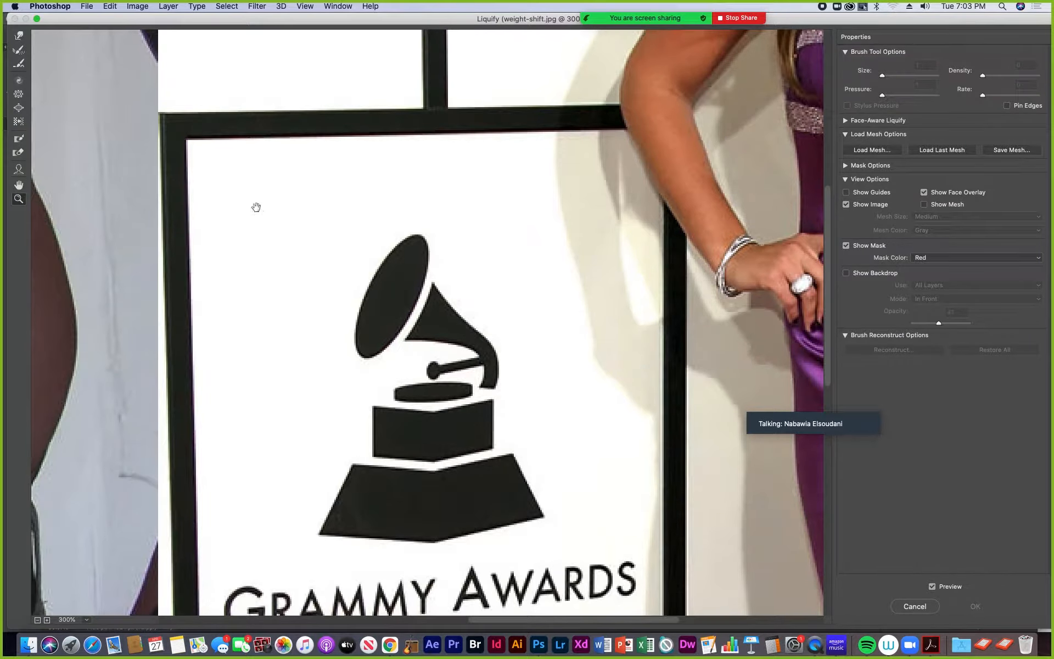
pyautogui.scroll(-3, 257, 207)
pyautogui.press('super+1')
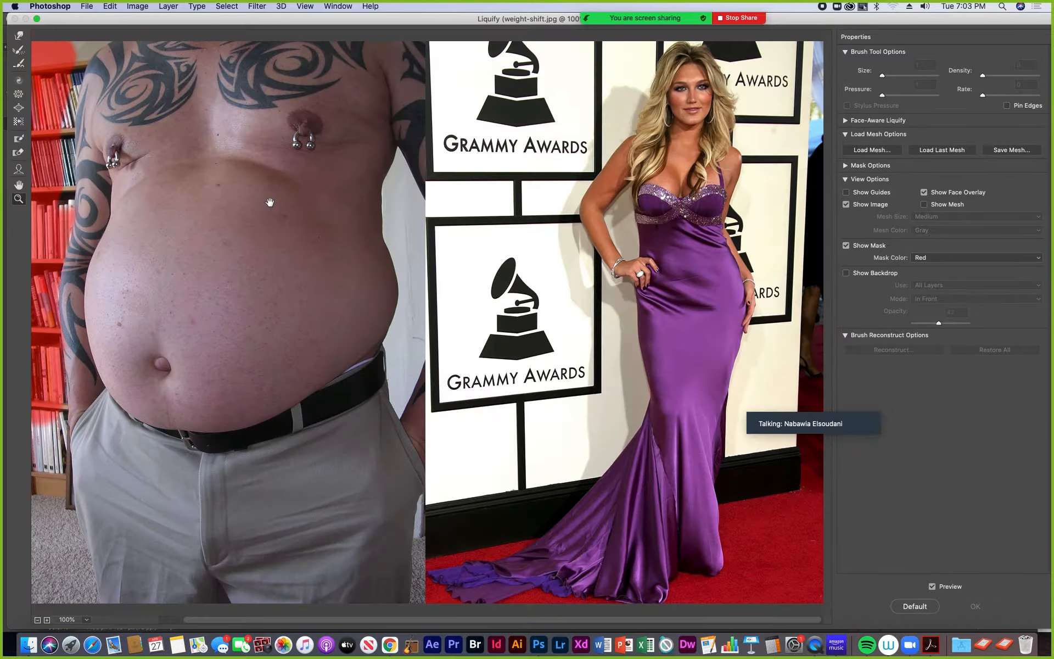
pyautogui.moveTo(360, 242); pyautogui.dragTo(479, 254)
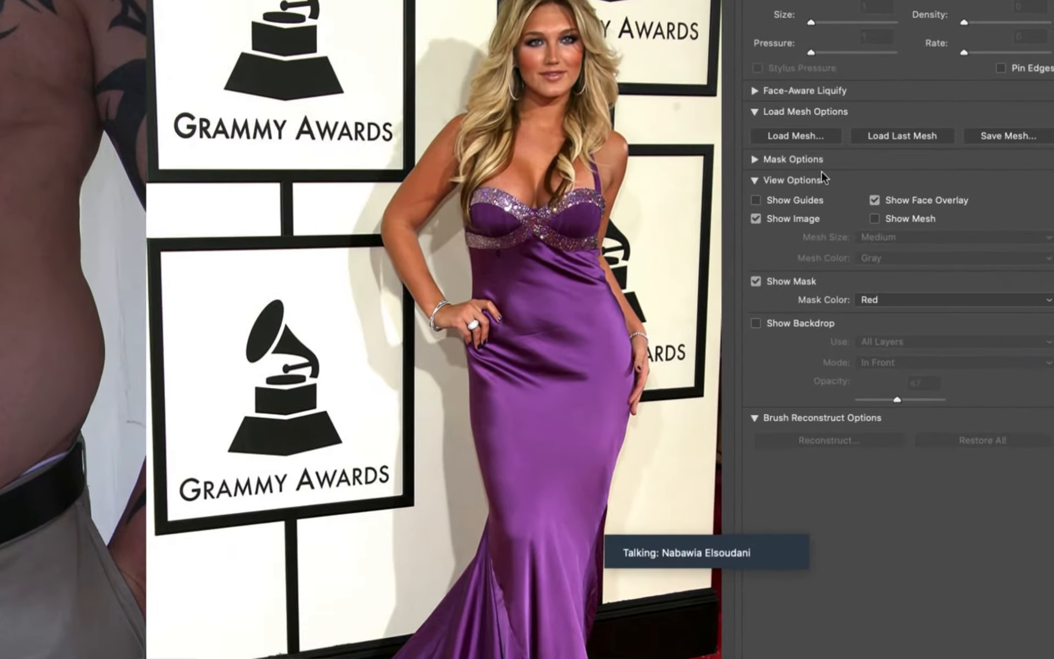
# - Invert the freeze mask across the whole image, and invert it back
pyautogui.click(756, 159)
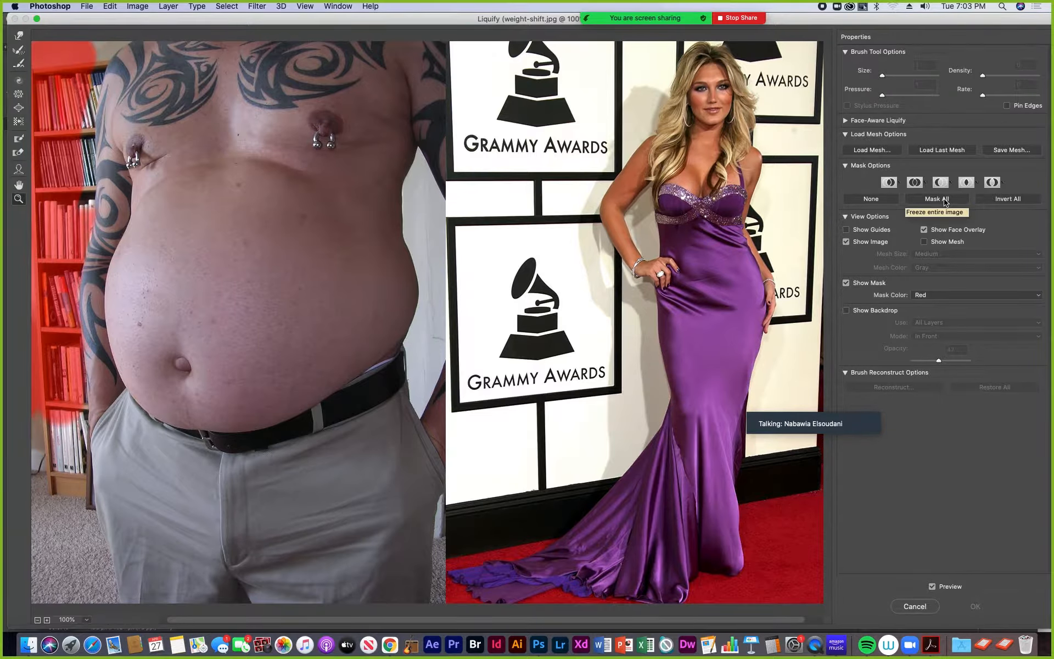
pyautogui.click(1009, 199)
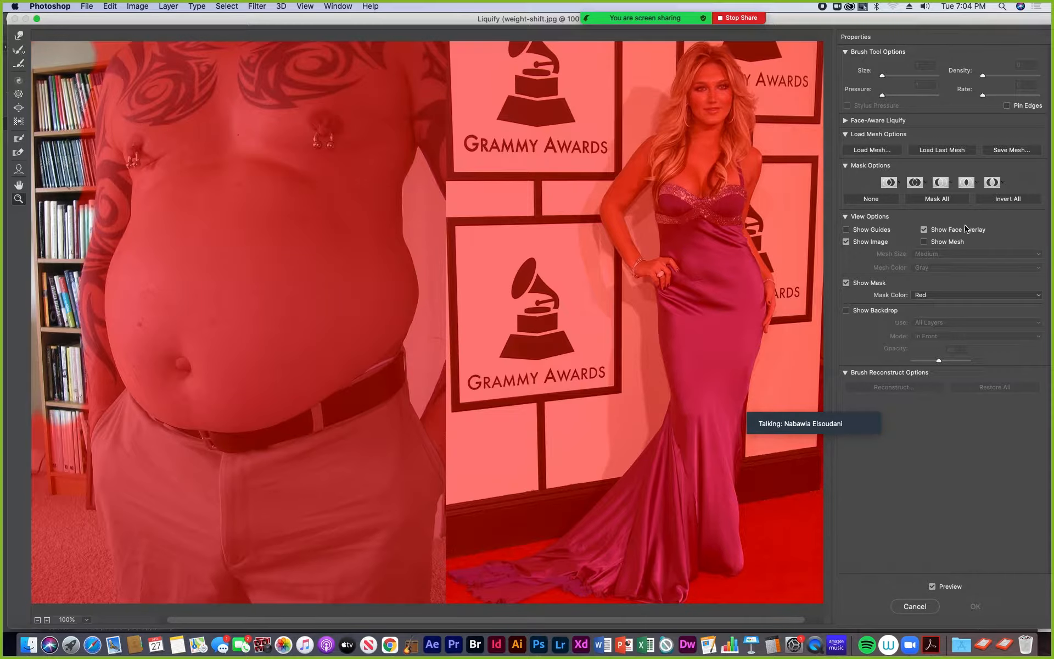
pyautogui.click(1014, 203)
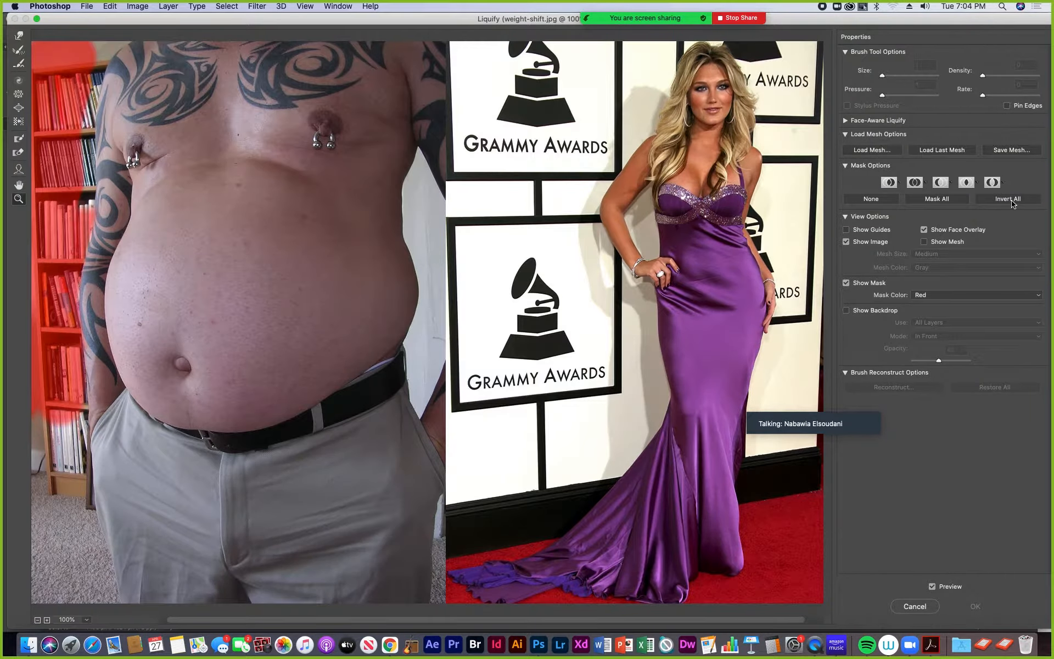
# - Freeze the entire image, and thaw the man's belly with the Thaw Mask tool at brush size 150
pyautogui.click(938, 203)
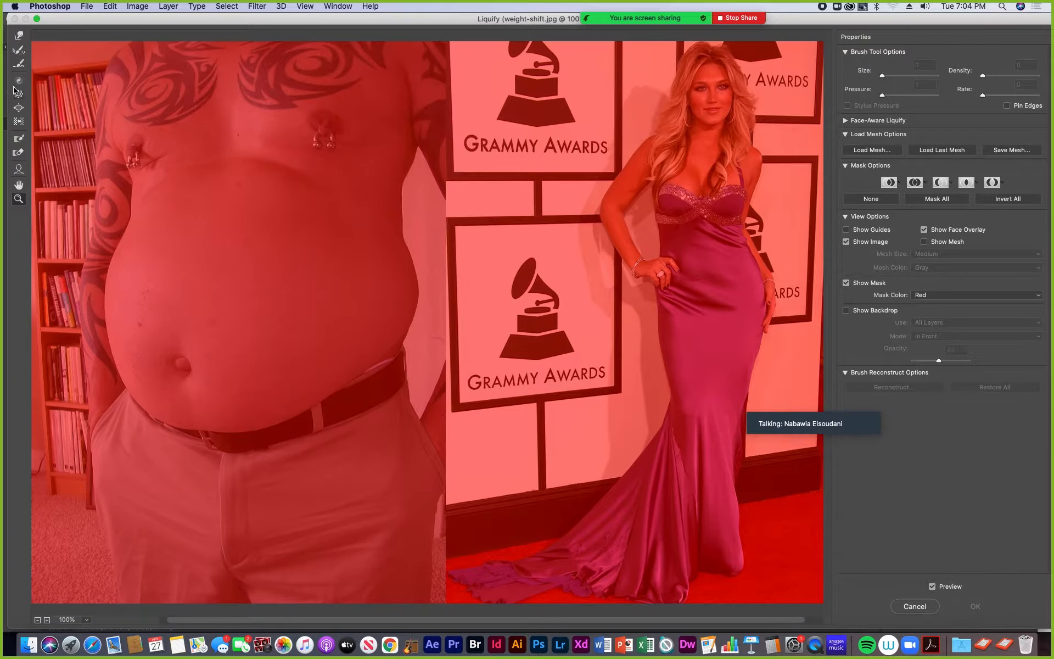
pyautogui.click(19, 154)
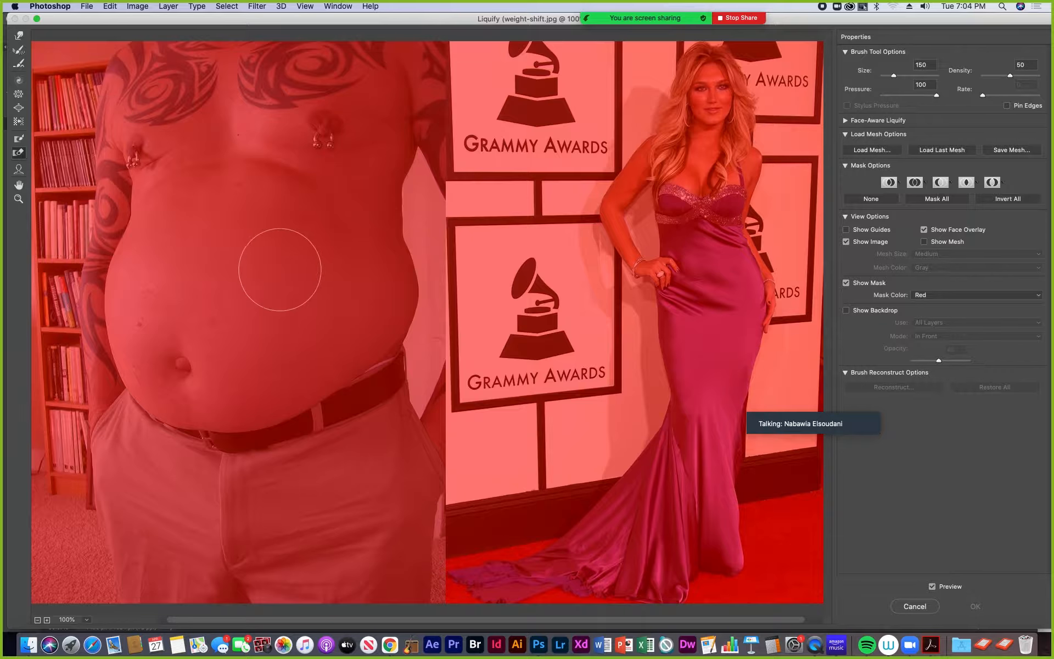
pyautogui.click(198, 218)
pyautogui.moveTo(198, 218)
pyautogui.mouseDown()
pyautogui.moveTo(165, 351)
pyautogui.moveTo(170, 236)
pyautogui.moveTo(179, 335)
pyautogui.moveTo(280, 292)
pyautogui.moveTo(266, 278)
pyautogui.moveTo(263, 372)
pyautogui.moveTo(287, 314)
pyautogui.moveTo(329, 325)
pyautogui.mouseUp()
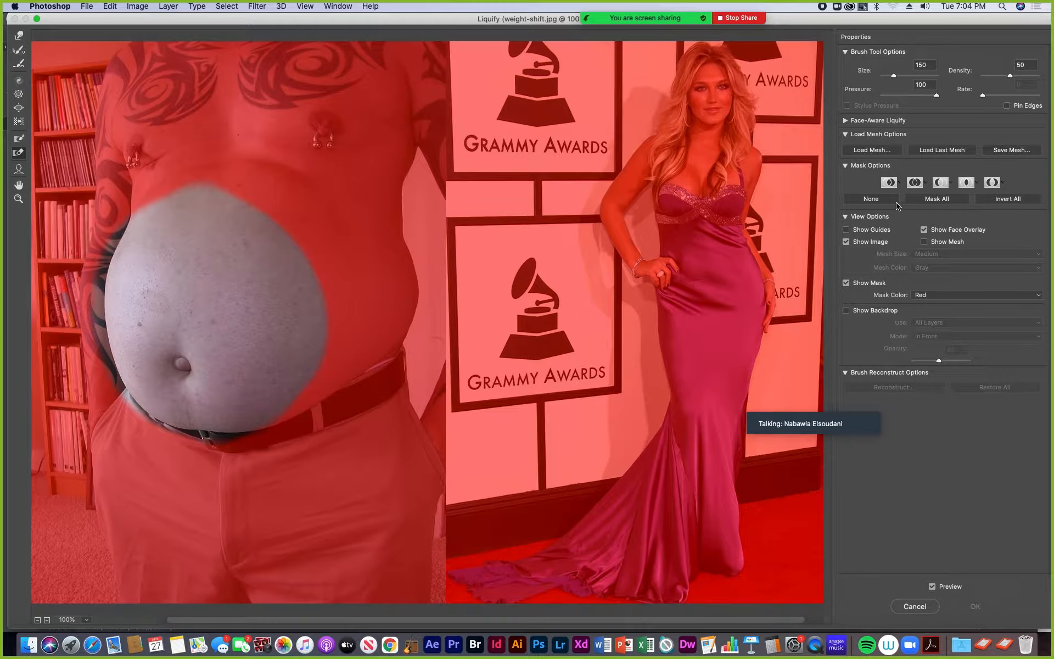
# - Clear all freeze masks from the image and collapse the mask options
pyautogui.click(871, 199)
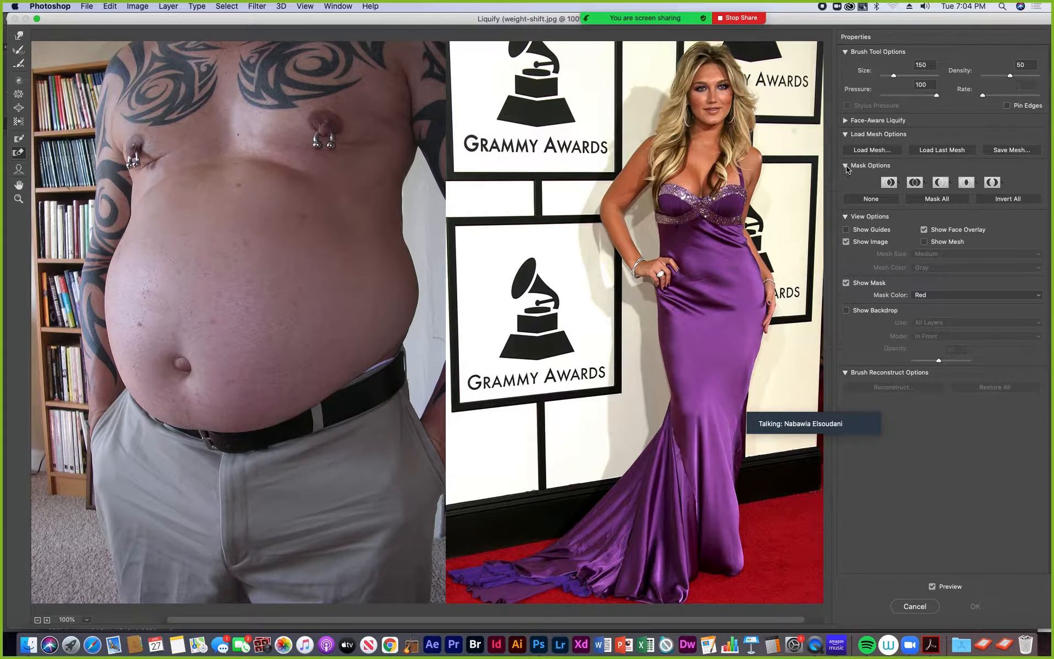
pyautogui.click(846, 166)
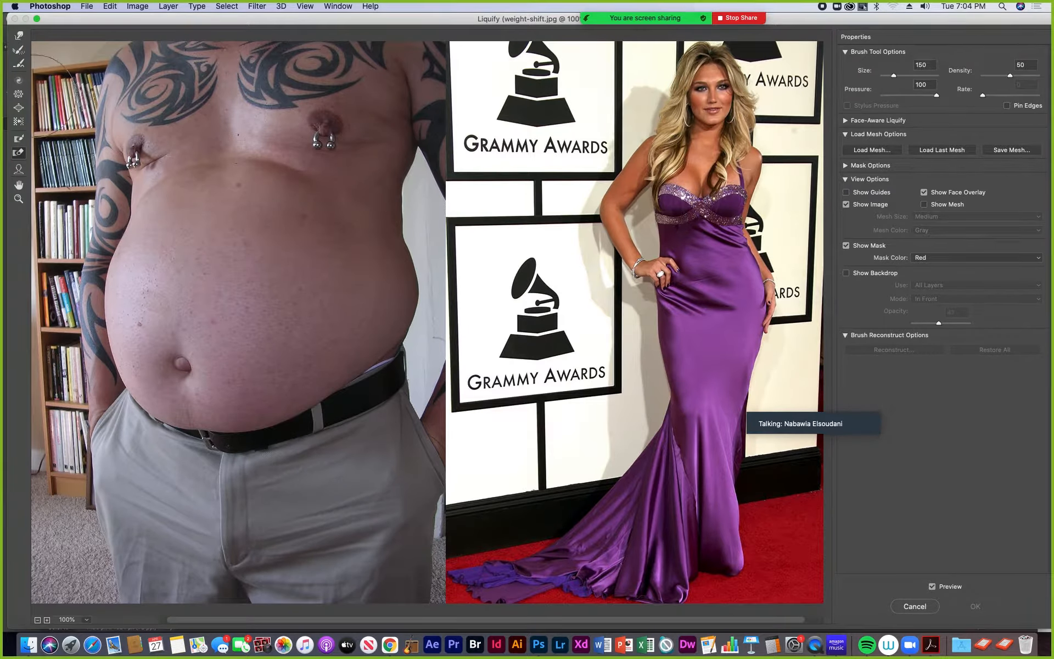
# - Shrink the man's belly just above the navel with the Pucker tool at brush size 300
pyautogui.click(18, 95)
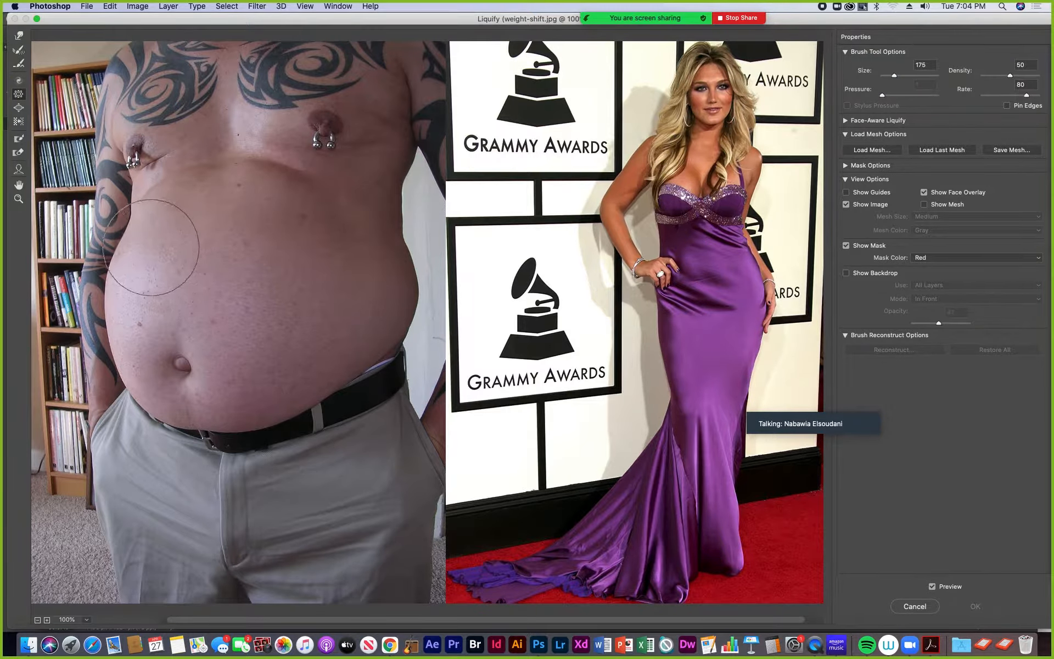
pyautogui.press(']')
pyautogui.press(']')
pyautogui.press(']')
pyautogui.press(']')
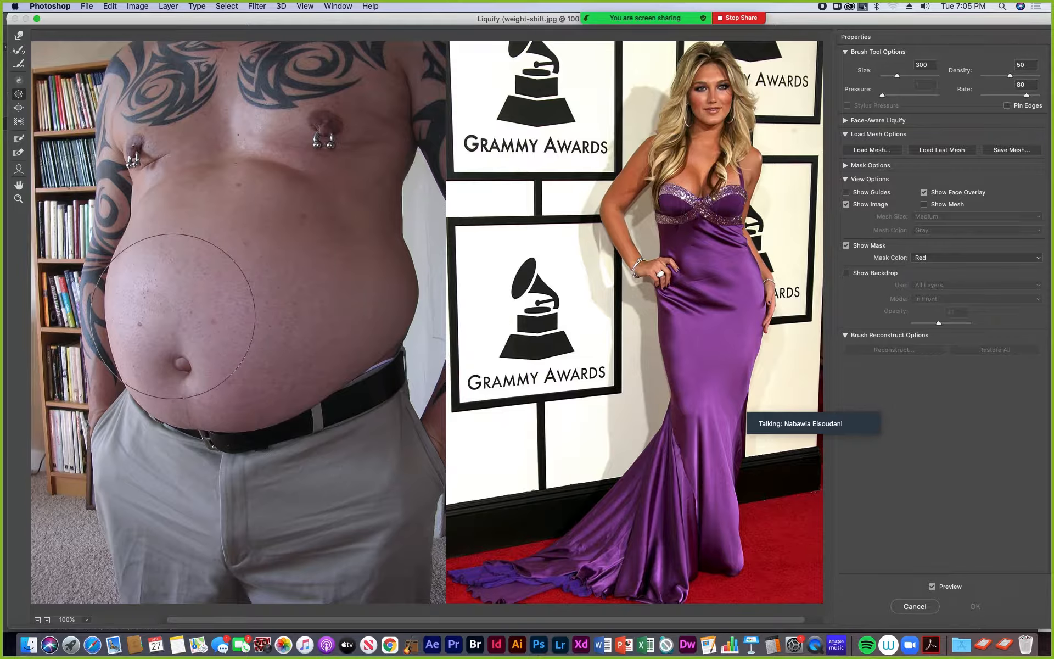
pyautogui.moveTo(173, 317); pyautogui.dragTo(169, 313)
# - Pull in both sides of the man's belly with the Pucker tool at brush size 200
pyautogui.press('[')
pyautogui.press('[')
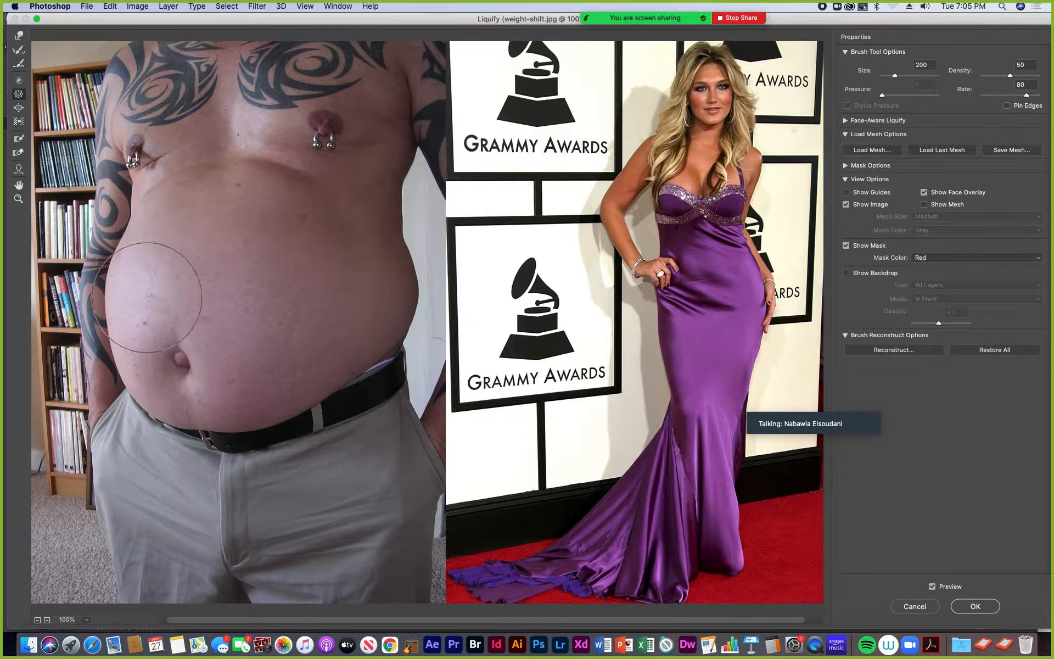
pyautogui.moveTo(148, 284)
pyautogui.mouseDown()
pyautogui.moveTo(158, 278)
pyautogui.moveTo(150, 268)
pyautogui.mouseUp()
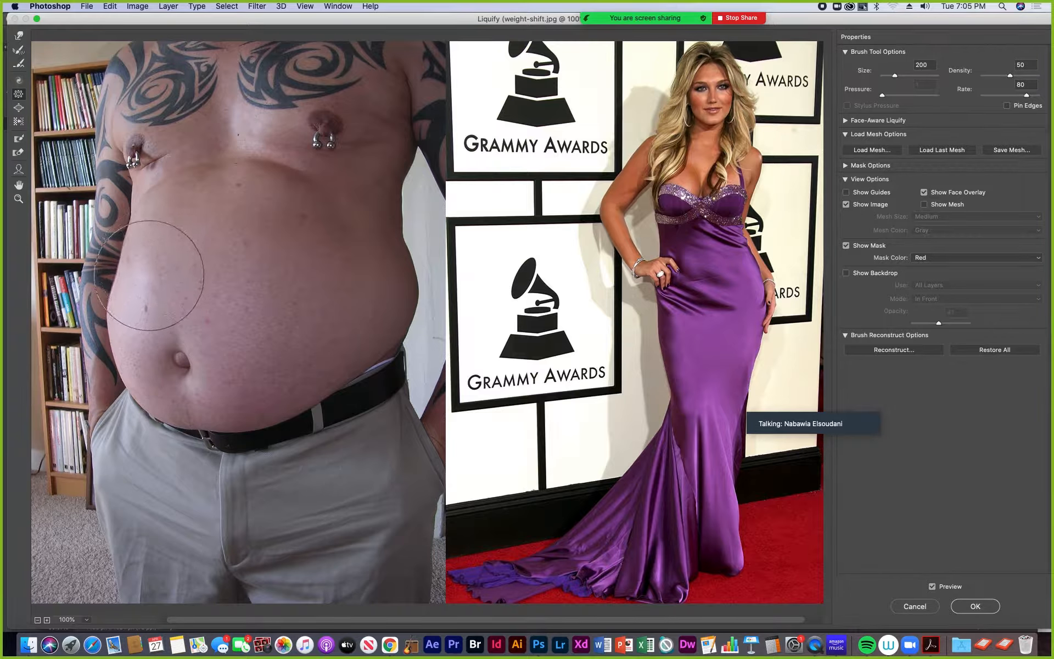
pyautogui.moveTo(141, 315)
pyautogui.mouseDown()
pyautogui.moveTo(205, 354)
pyautogui.moveTo(384, 307)
pyautogui.moveTo(374, 272)
pyautogui.moveTo(386, 273)
pyautogui.moveTo(381, 315)
pyautogui.moveTo(384, 253)
pyautogui.moveTo(382, 306)
pyautogui.mouseUp()
pyautogui.moveTo(381, 236)
pyautogui.mouseDown()
pyautogui.moveTo(381, 260)
pyautogui.moveTo(377, 302)
pyautogui.mouseUp()
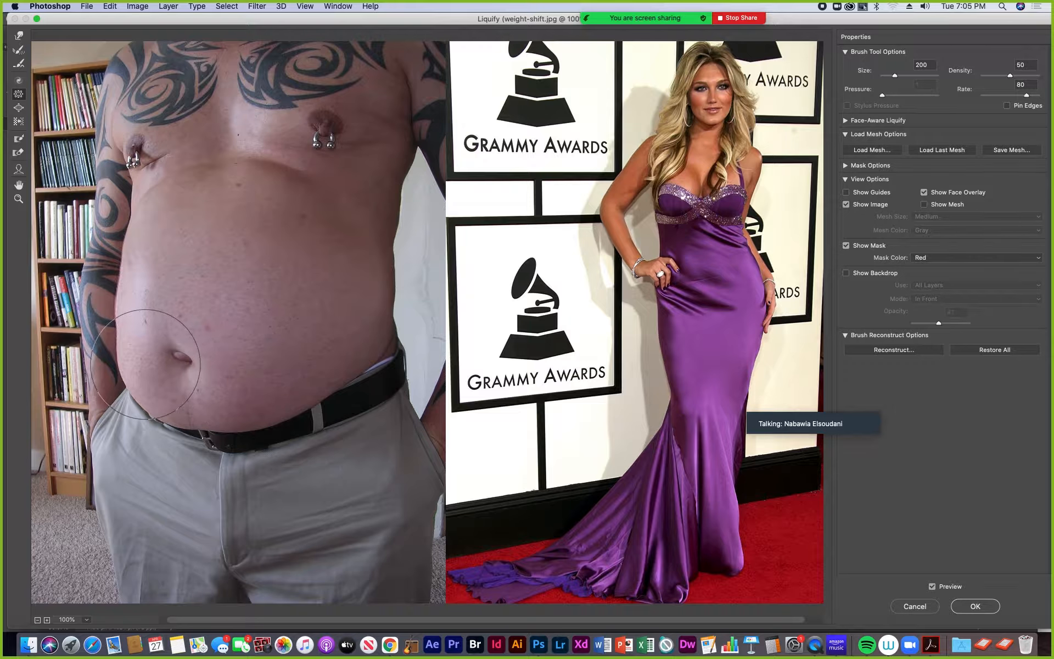
# - Shrink the man's navel, lower belly and the flank beside the bookshelf further with the size 200 Pucker brush
pyautogui.click(144, 292)
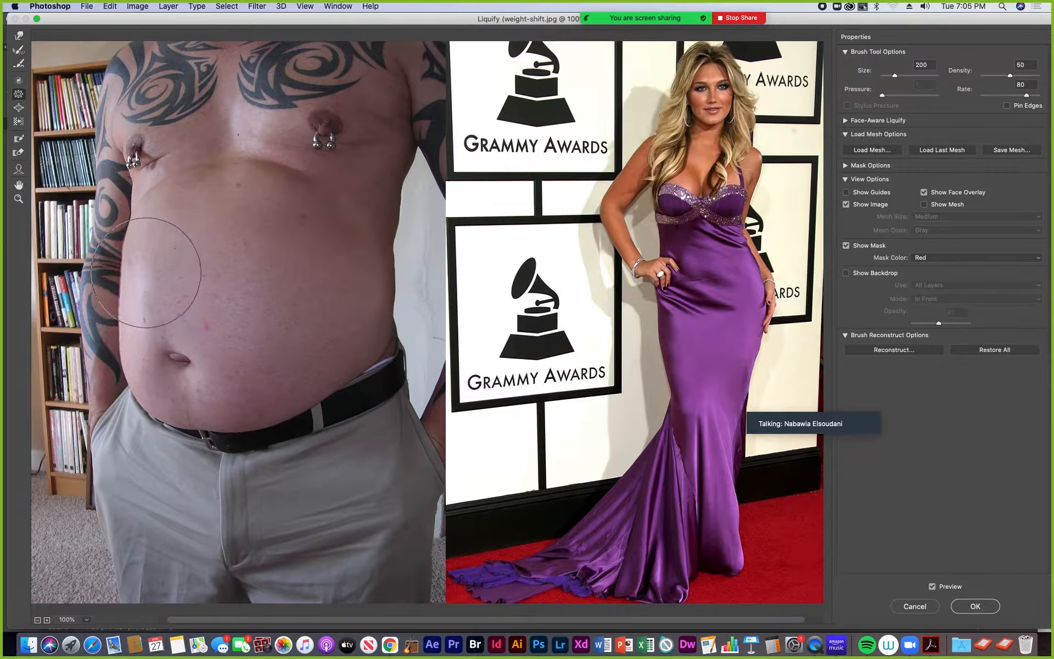
pyautogui.click(219, 357)
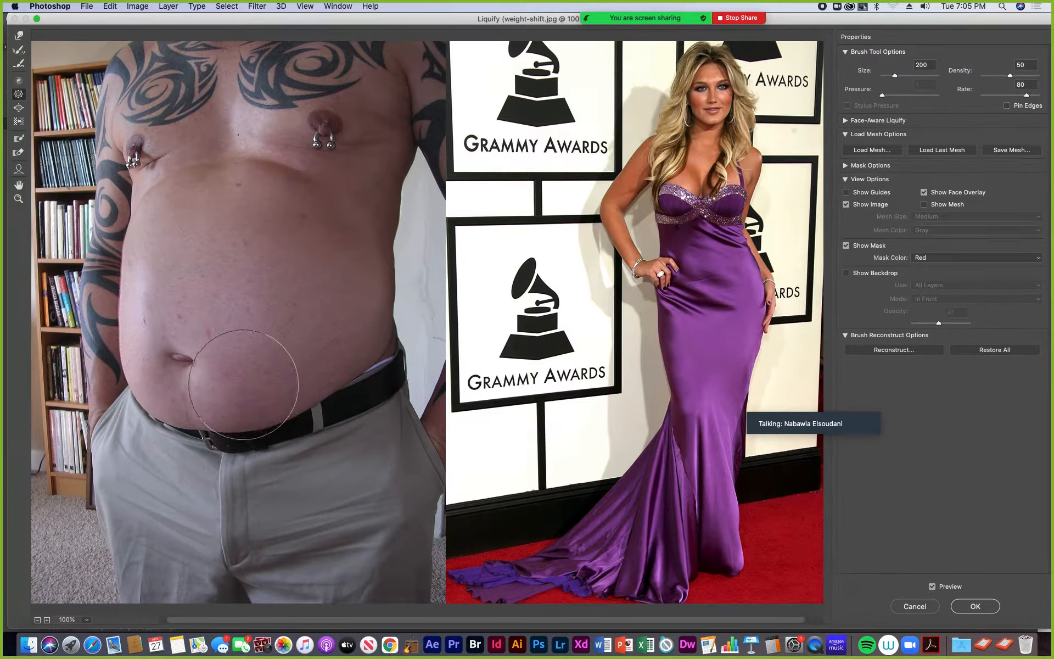
pyautogui.click(159, 258)
pyautogui.click(169, 246)
pyautogui.click(165, 349)
pyautogui.click(149, 330)
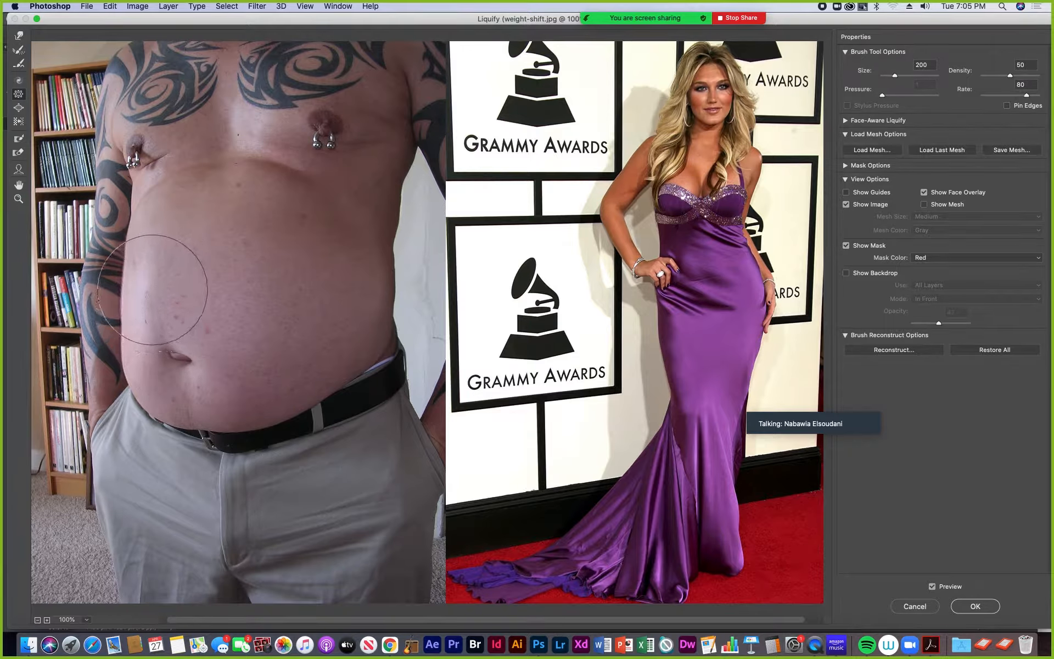
pyautogui.click(203, 359)
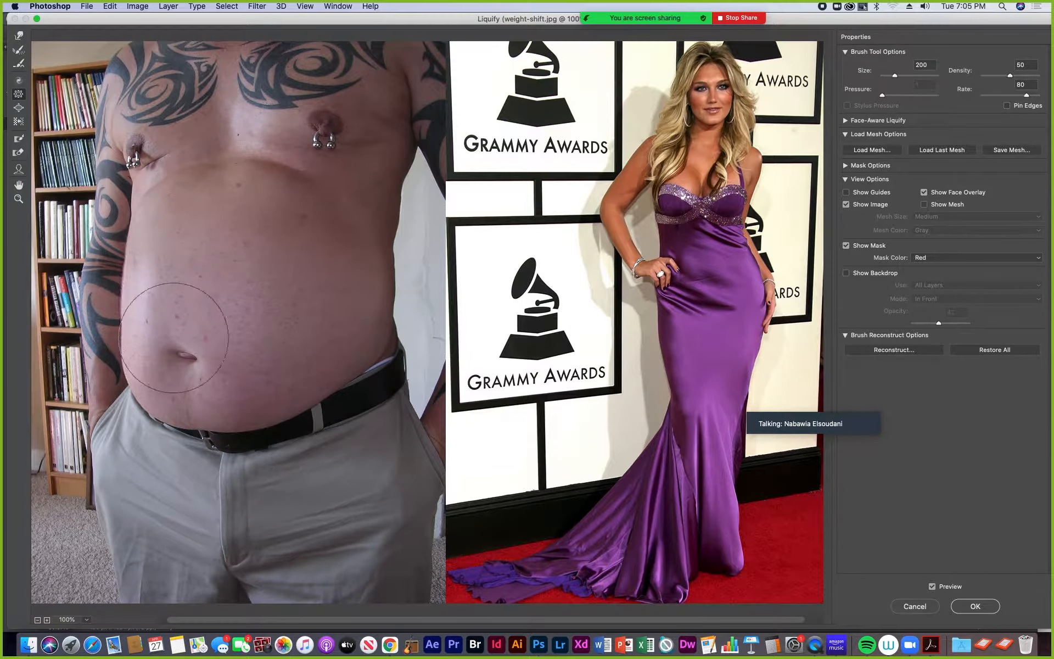
pyautogui.click(181, 356)
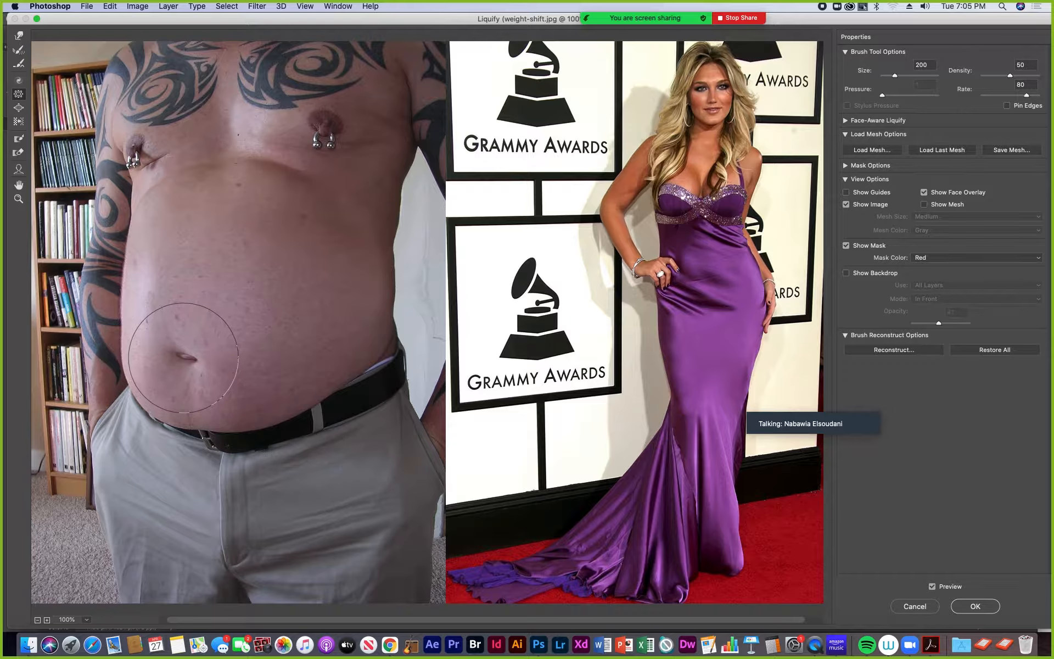
pyautogui.click(184, 361)
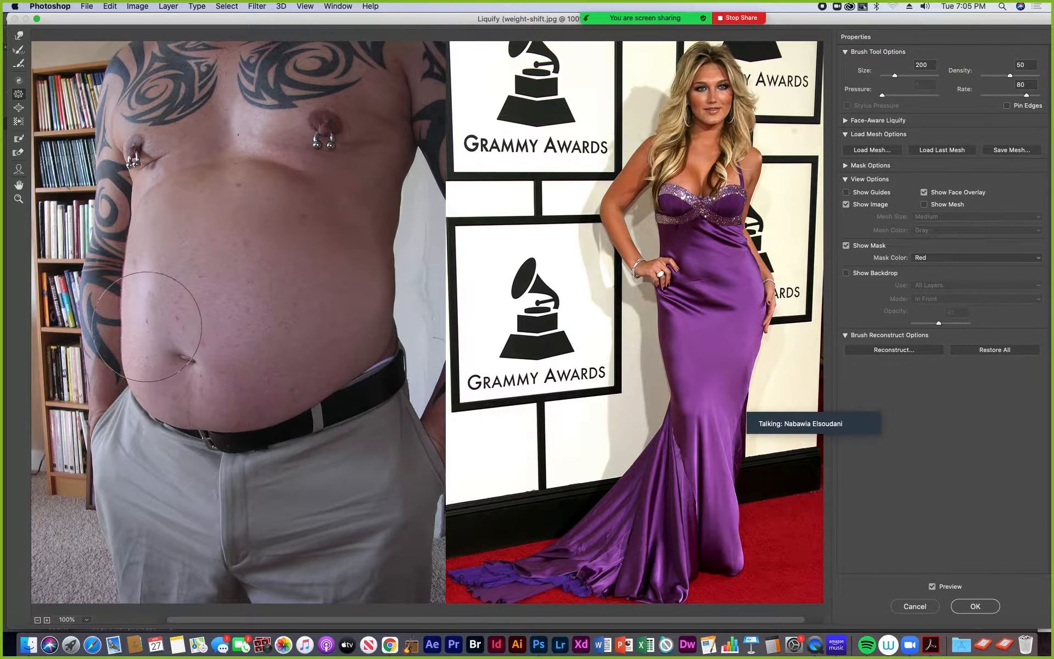
# - Smooth the reshaped area of the man's belly with the Smooth tool at brush size 20
pyautogui.press('super+plus')
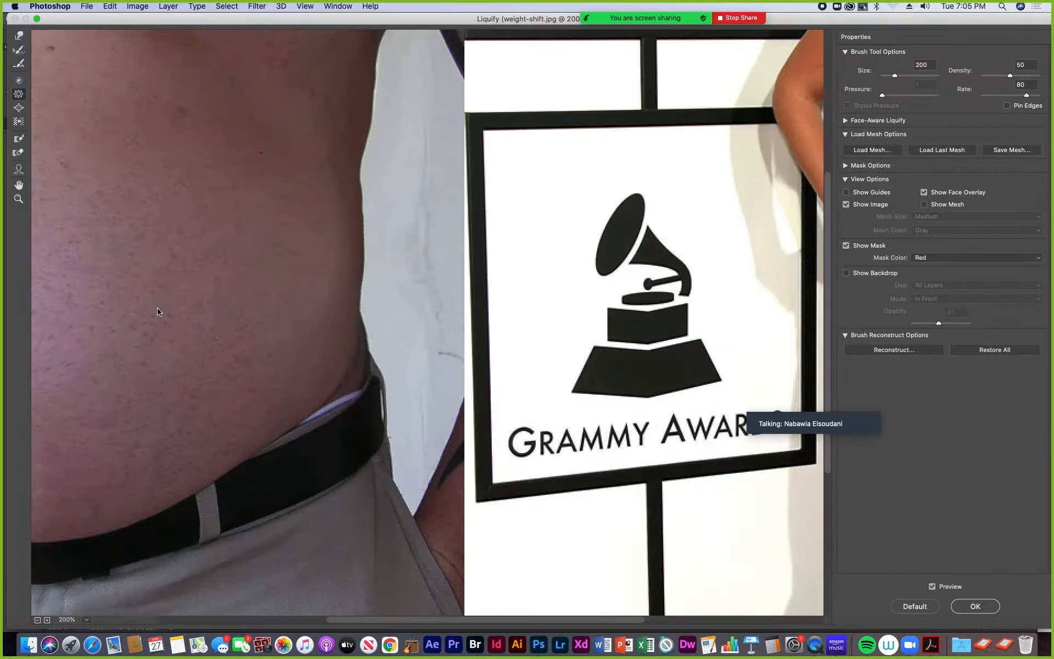
pyautogui.moveTo(85, 334)
pyautogui.mouseDown()
pyautogui.moveTo(251, 383)
pyautogui.moveTo(269, 372)
pyautogui.mouseUp()
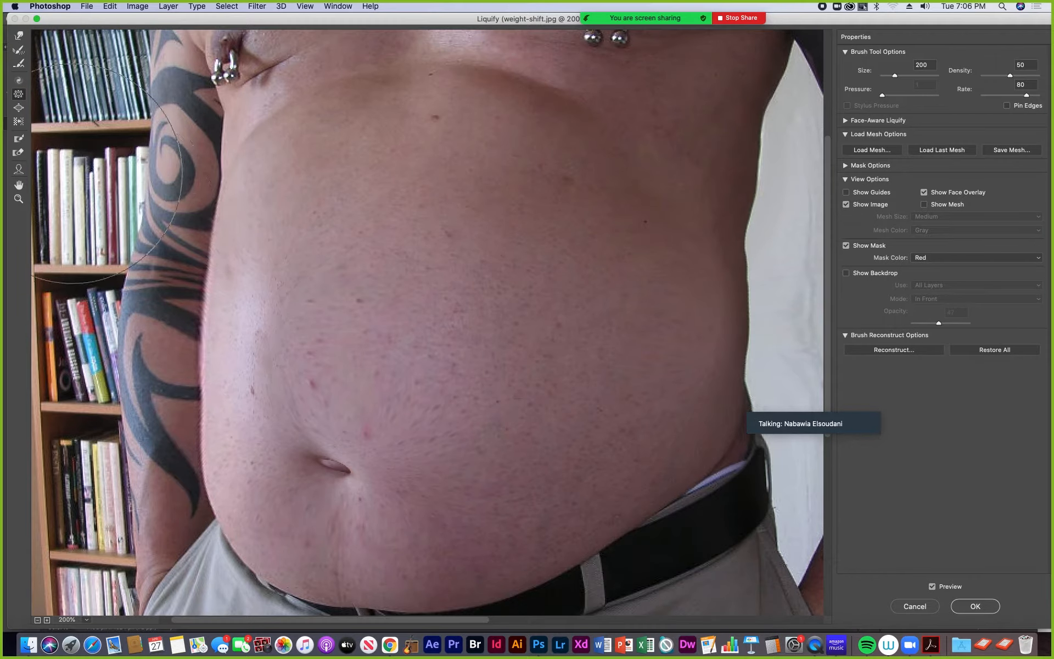
pyautogui.click(19, 66)
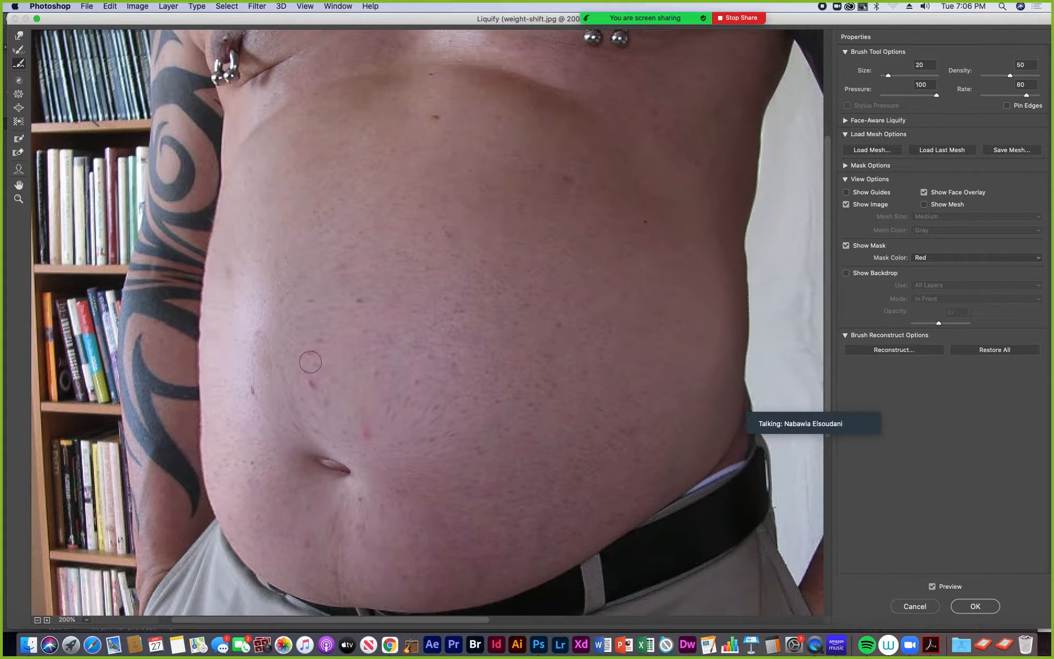
pyautogui.press('super+minus')
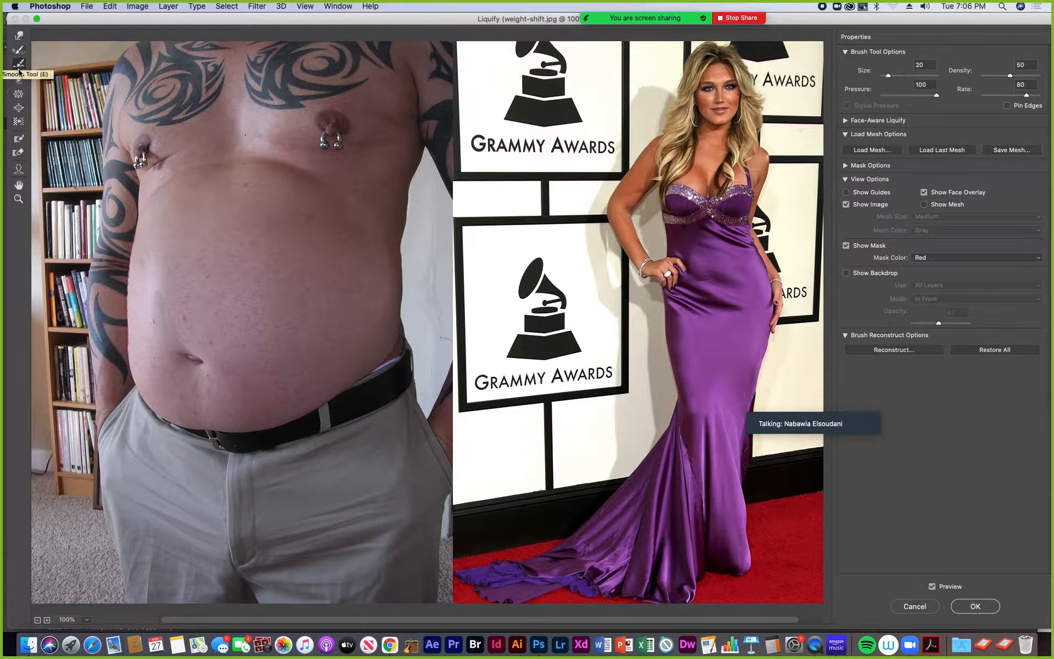
# - Try to push in the man's waist on the white-wall side with the Push Left tool at brush size 300, and undo it
pyautogui.click(19, 124)
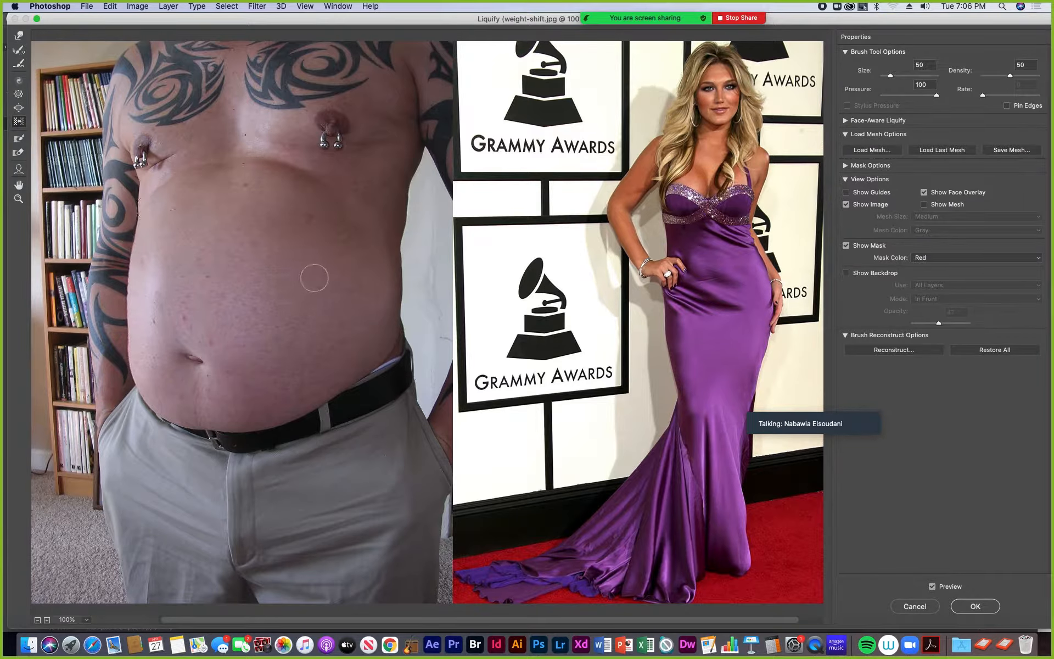
pyautogui.press(']')
pyautogui.press(']')
pyautogui.press(']')
pyautogui.press(']')
pyautogui.press(']')
pyautogui.press(']')
pyautogui.press(']')
pyautogui.press(']')
pyautogui.press(']')
pyautogui.press(']')
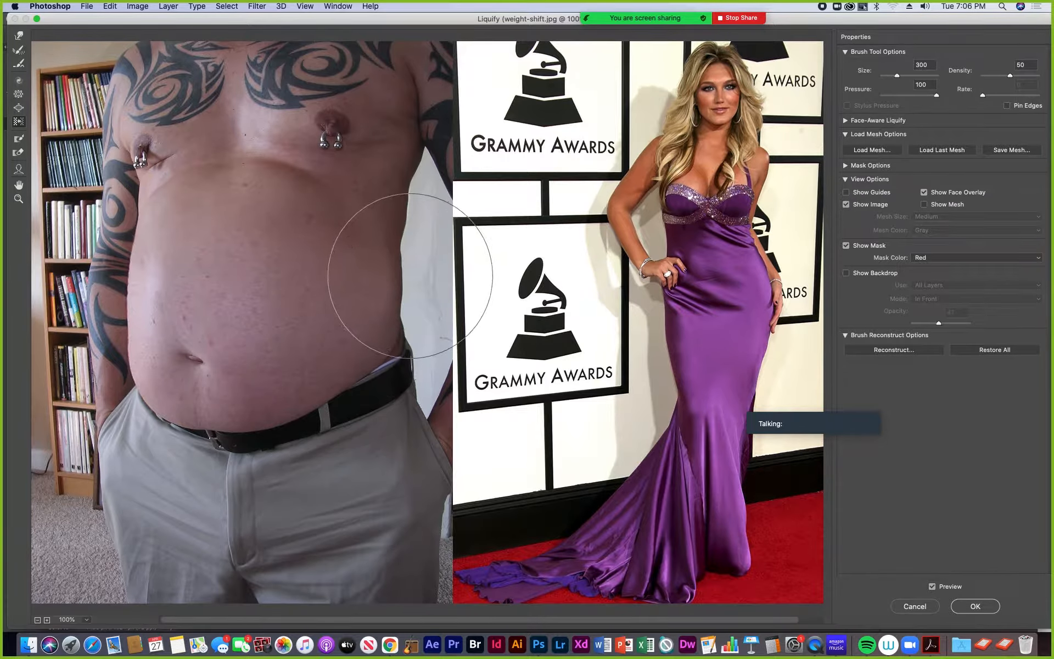
pyautogui.moveTo(419, 278); pyautogui.dragTo(394, 242)
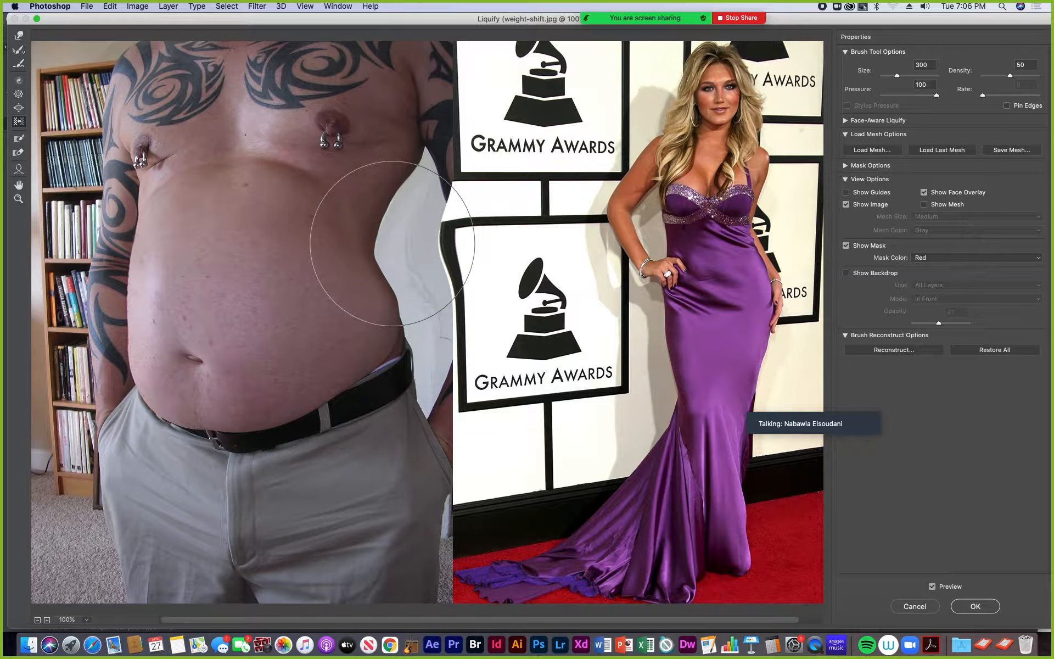
pyautogui.press('super+space')
pyautogui.press('super+z')
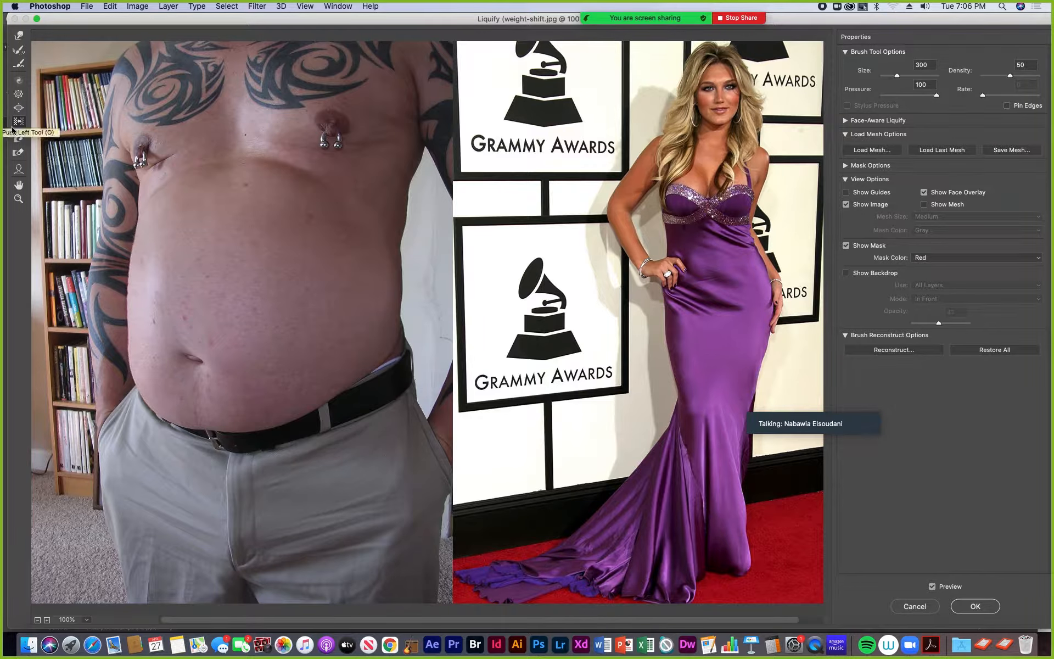
# - Activate the Reconstruct tool and set its brush size to 90
pyautogui.click(18, 51)
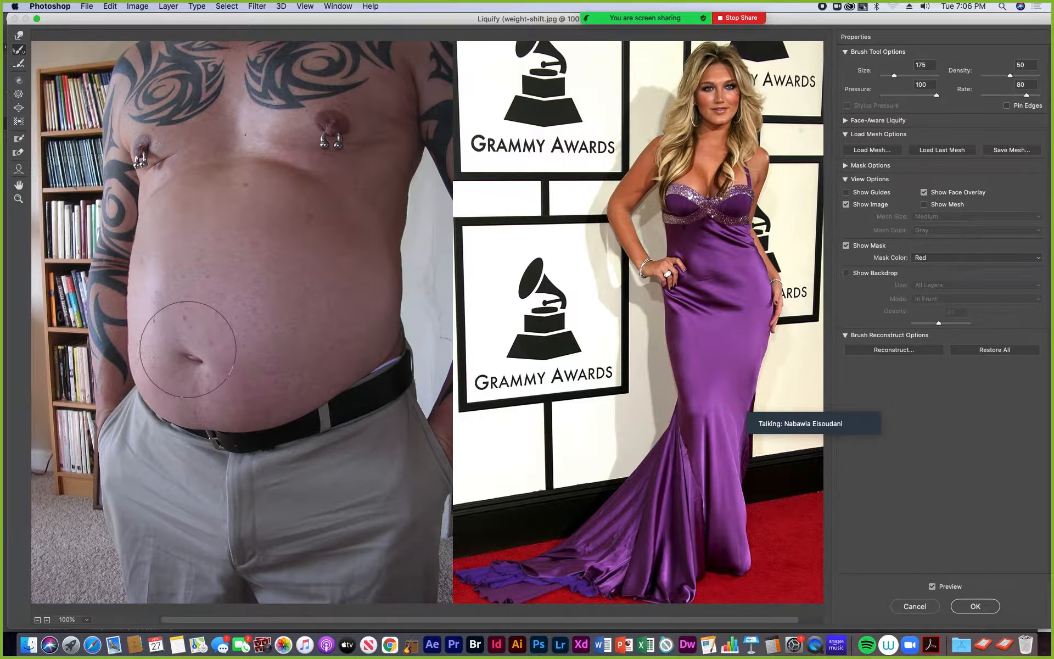
pyautogui.press('[')
pyautogui.press('[')
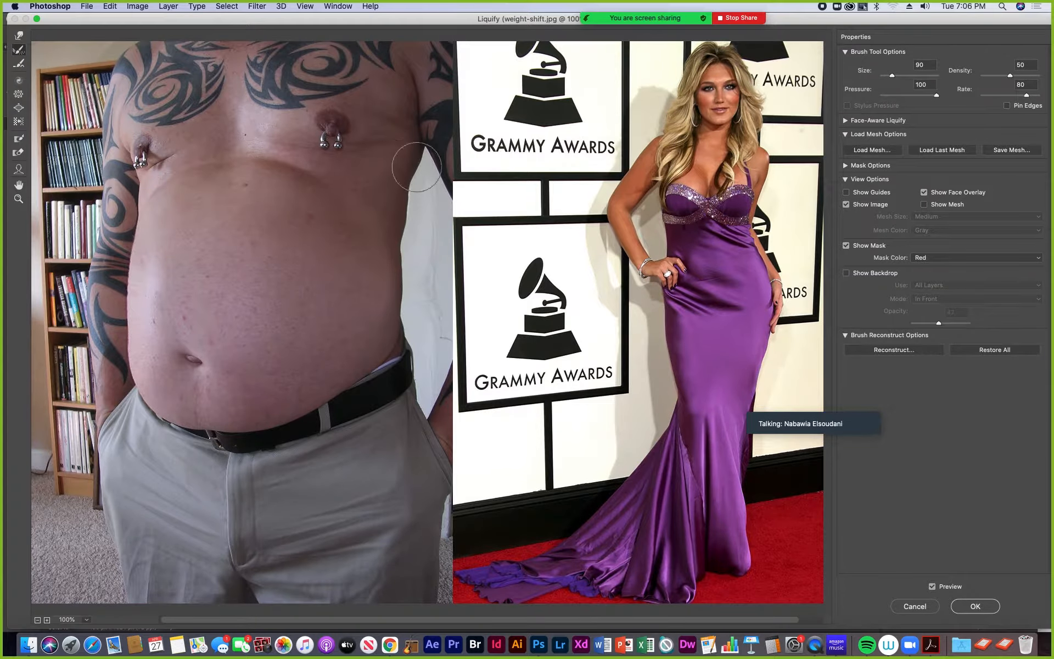
# - Puff out both of the woman's cheeks with the Bloat tool at brush size 40
pyautogui.click(18, 199)
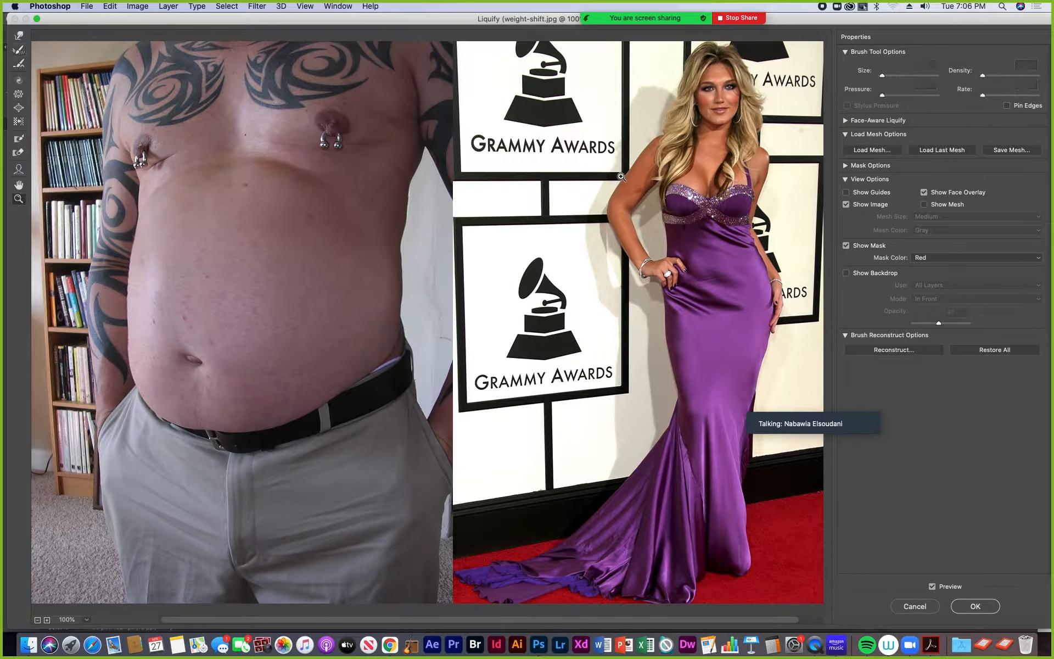
pyautogui.click(736, 163)
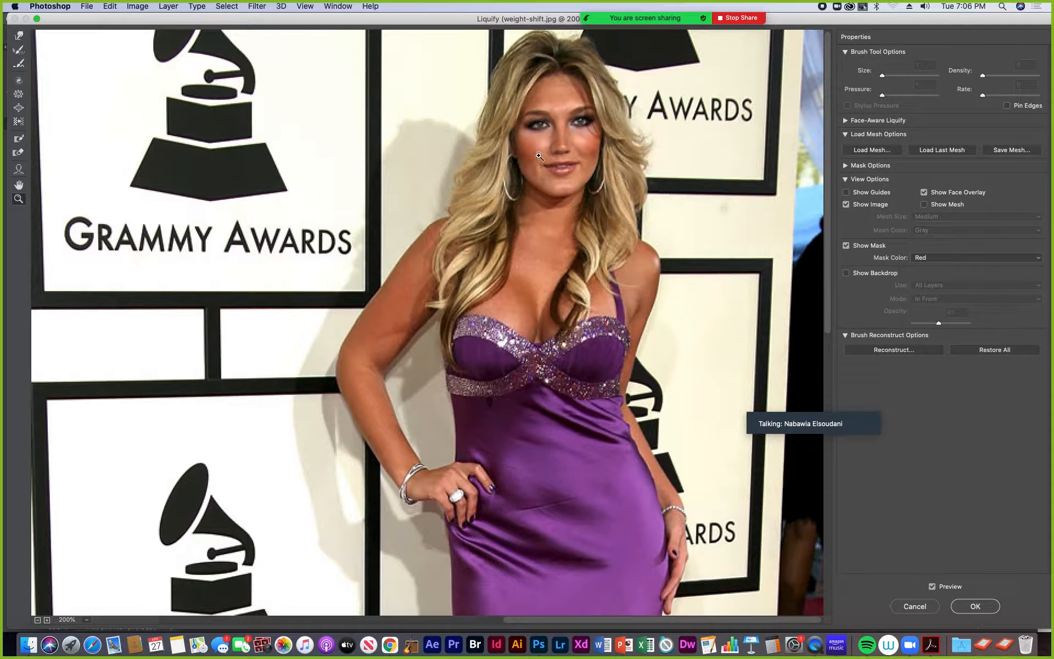
pyautogui.click(642, 201)
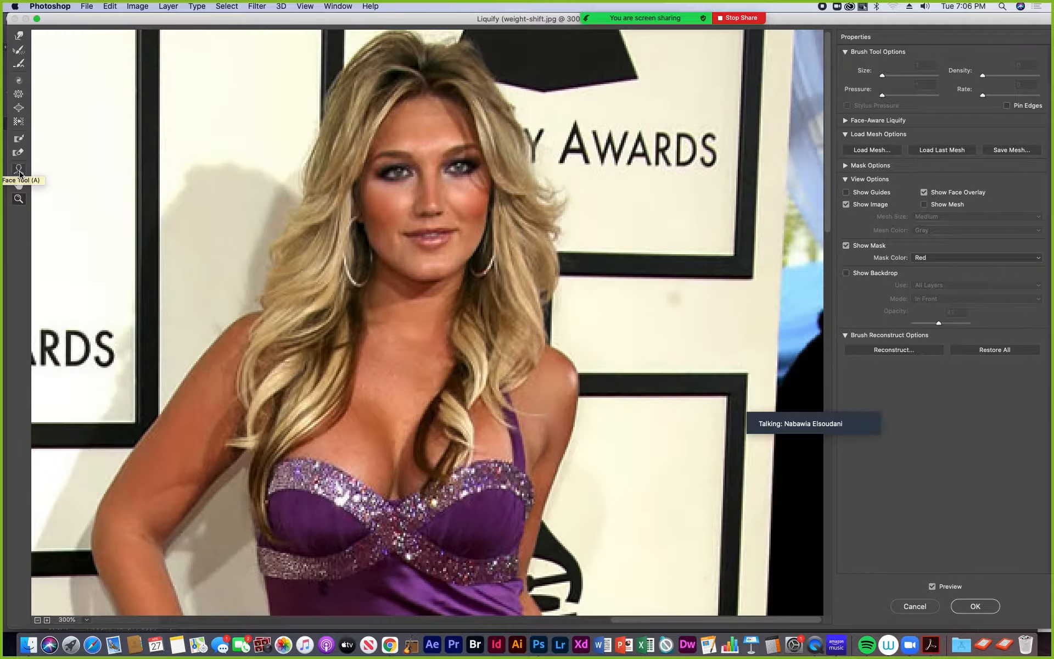
pyautogui.click(19, 109)
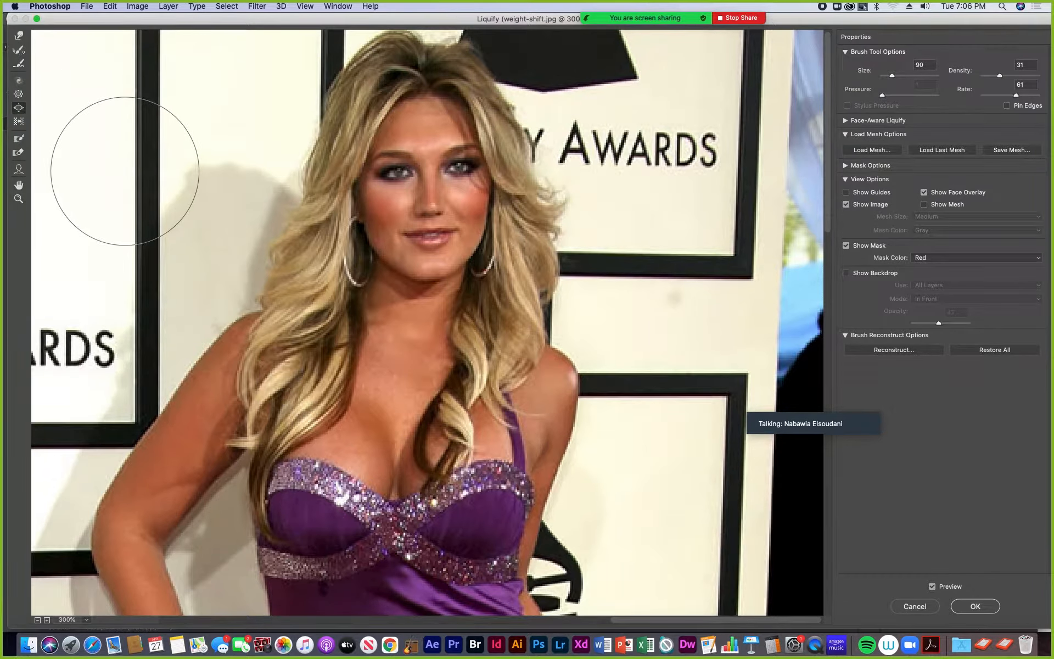
pyautogui.press('super+minus')
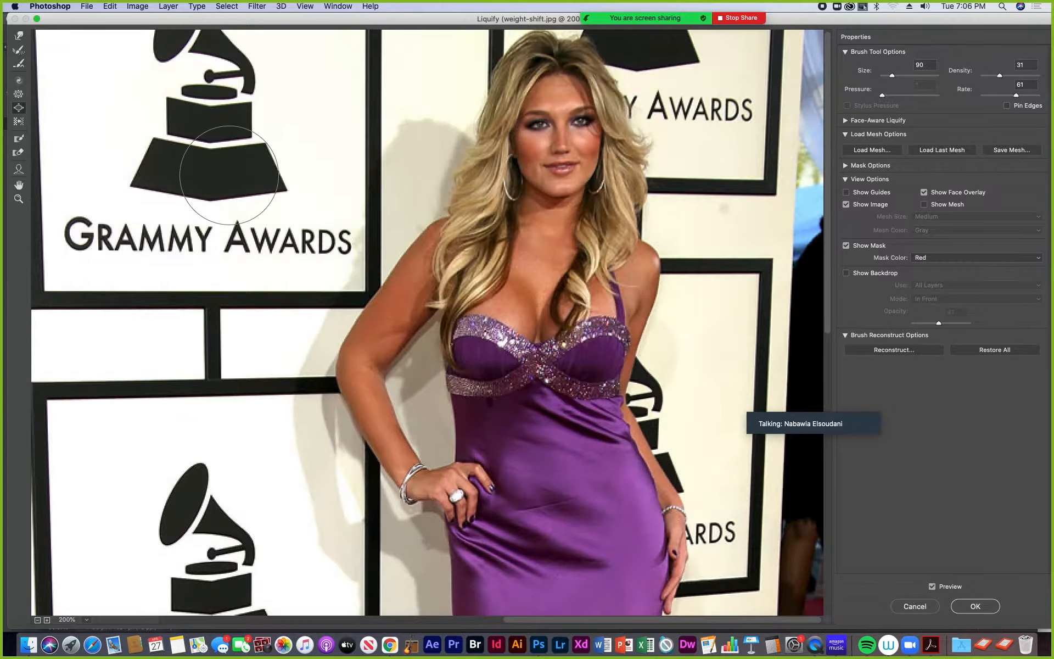
pyautogui.press('[')
pyautogui.press('[')
pyautogui.press('[')
pyautogui.press('[')
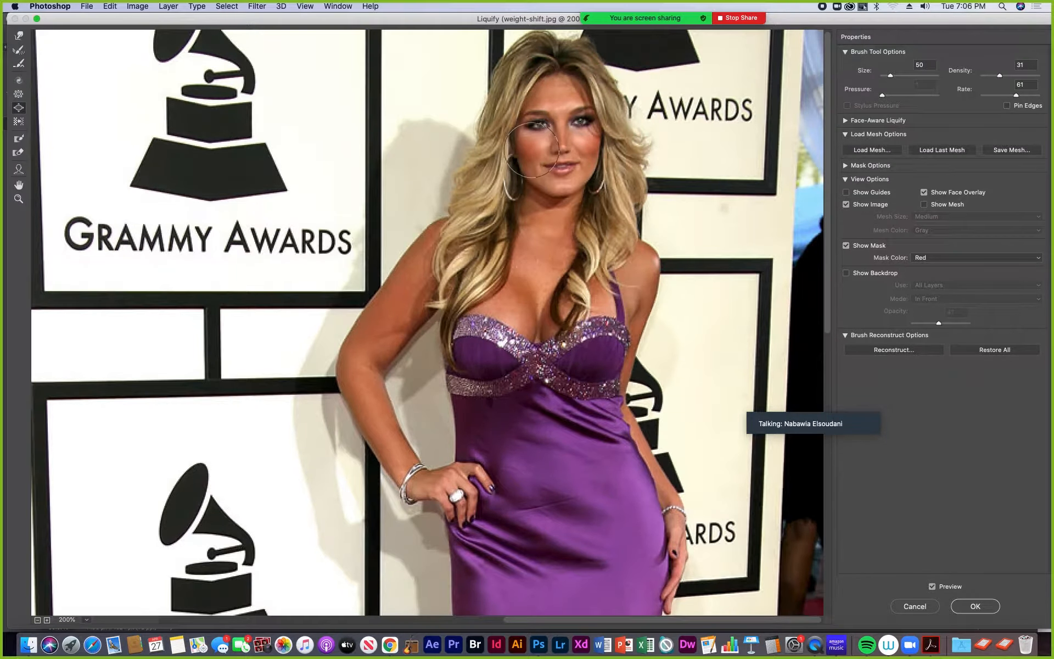
pyautogui.press('super+plus')
pyautogui.moveTo(575, 122)
pyautogui.mouseDown()
pyautogui.moveTo(498, 261)
pyautogui.moveTo(477, 260)
pyautogui.mouseUp()
pyautogui.press('[')
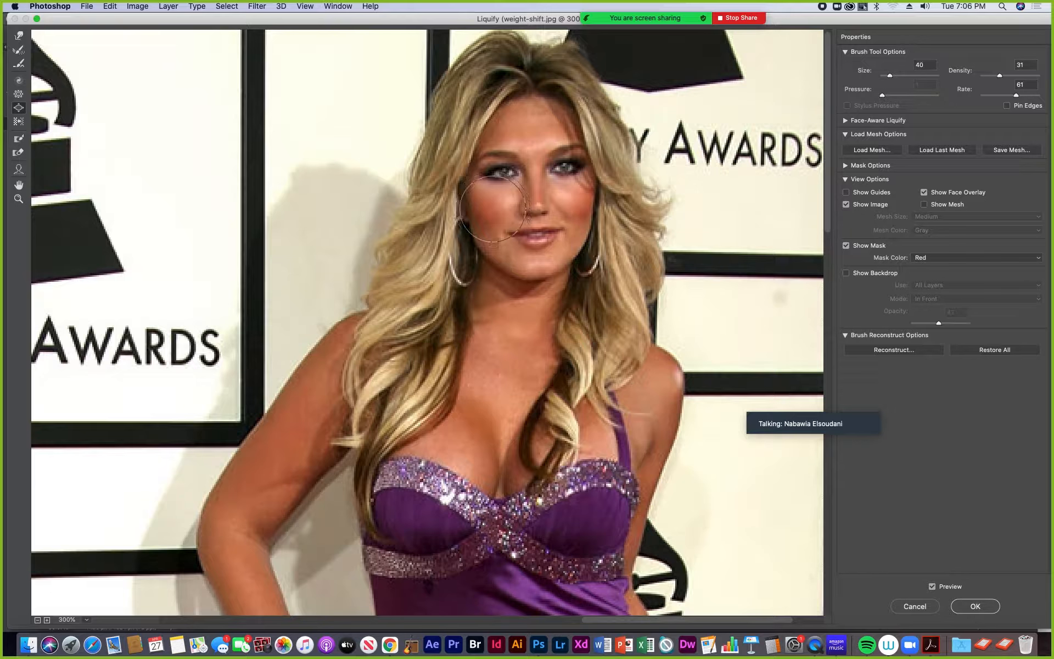
pyautogui.press('[')
pyautogui.click(489, 216)
pyautogui.click(576, 200)
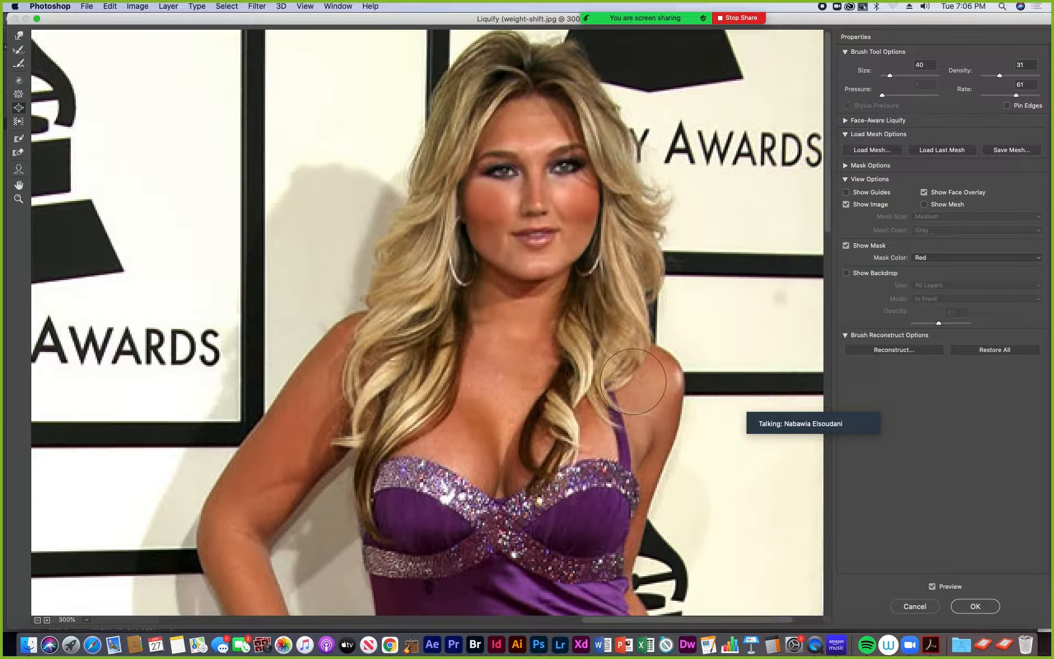
# - Thicken the woman's bent arm with the Bloat tool at brush size 50, and smooth the forearm with the Smooth tool at size 20
pyautogui.keyDown('alt'); pyautogui.click(633, 381); pyautogui.keyUp('alt')
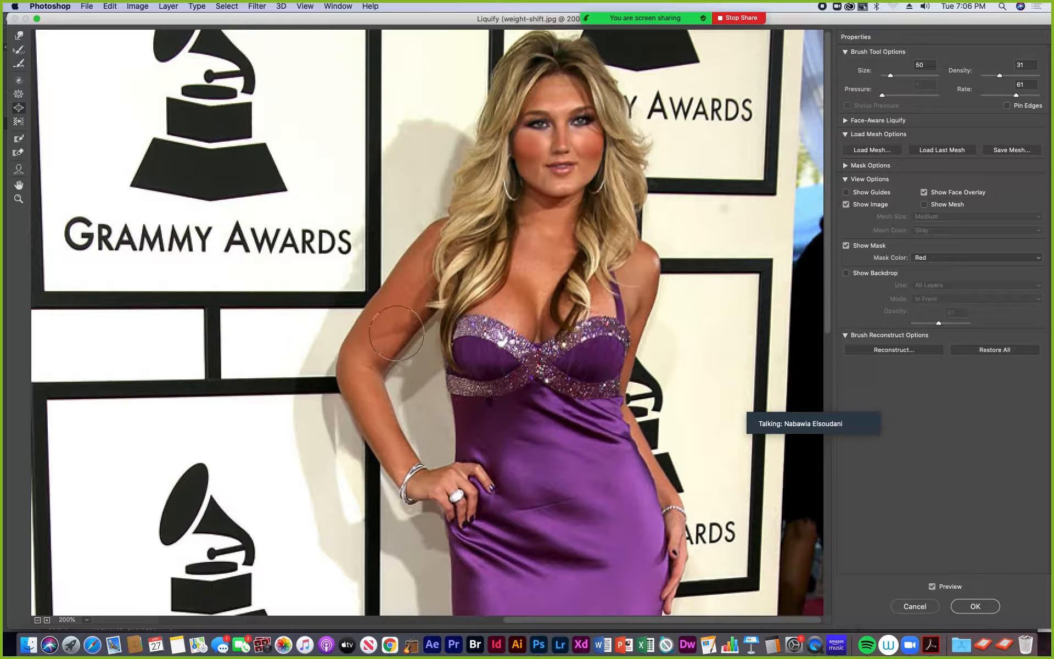
pyautogui.moveTo(410, 343)
pyautogui.mouseDown()
pyautogui.moveTo(409, 318)
pyautogui.moveTo(415, 326)
pyautogui.moveTo(389, 360)
pyautogui.moveTo(373, 313)
pyautogui.moveTo(434, 235)
pyautogui.moveTo(371, 309)
pyautogui.moveTo(356, 352)
pyautogui.moveTo(360, 332)
pyautogui.moveTo(356, 370)
pyautogui.moveTo(386, 396)
pyautogui.moveTo(374, 405)
pyautogui.moveTo(403, 443)
pyautogui.mouseUp()
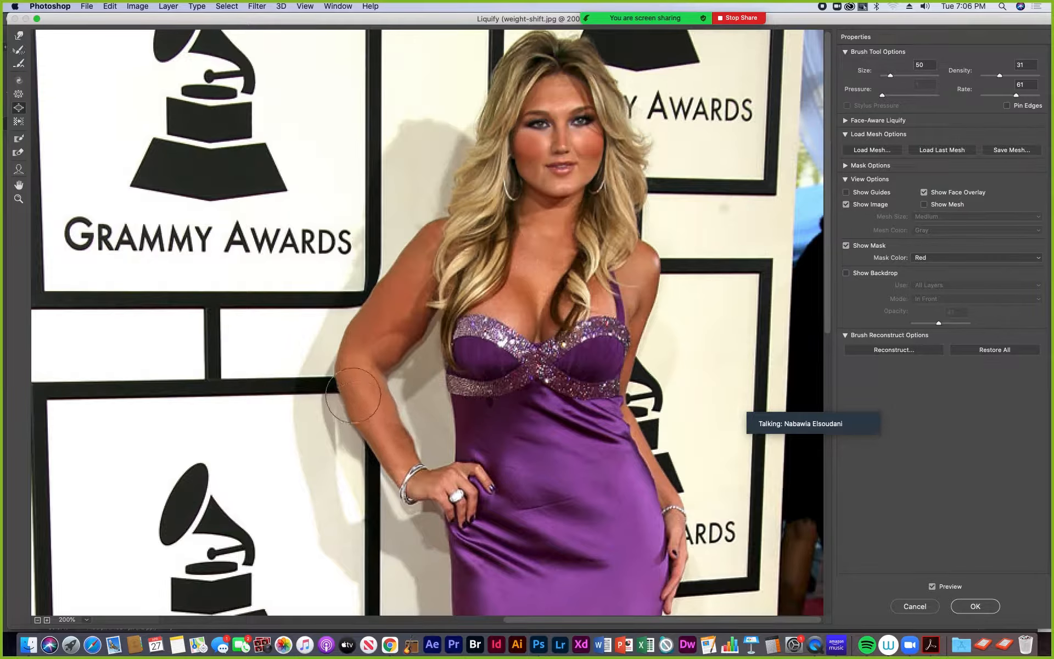
pyautogui.moveTo(354, 396)
pyautogui.mouseDown()
pyautogui.moveTo(344, 374)
pyautogui.moveTo(383, 468)
pyautogui.mouseUp()
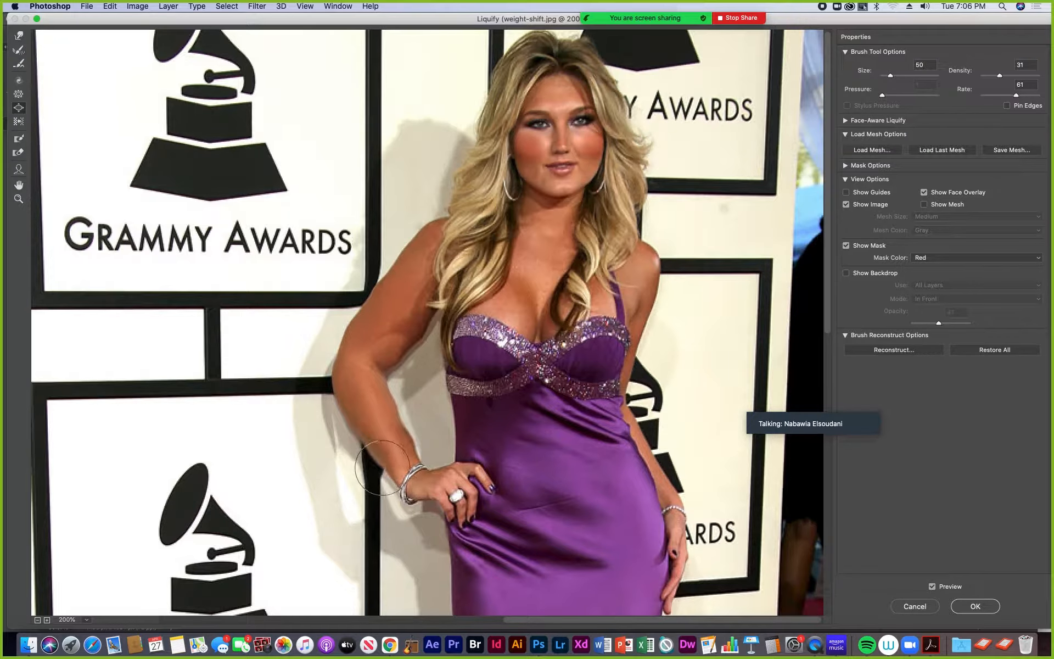
pyautogui.click(363, 435)
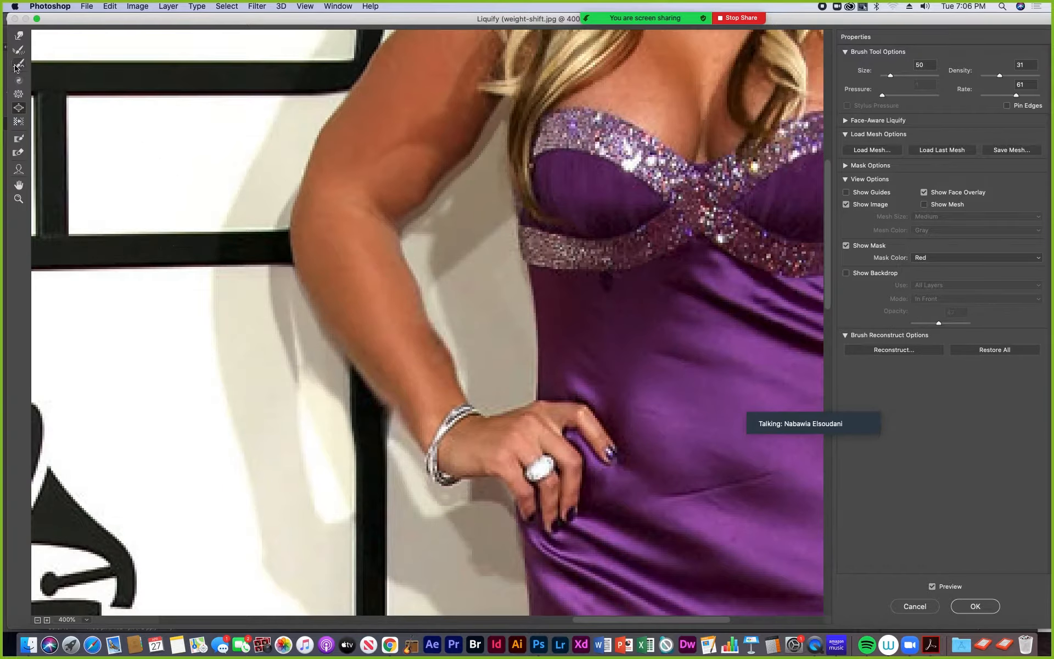
pyautogui.click(17, 65)
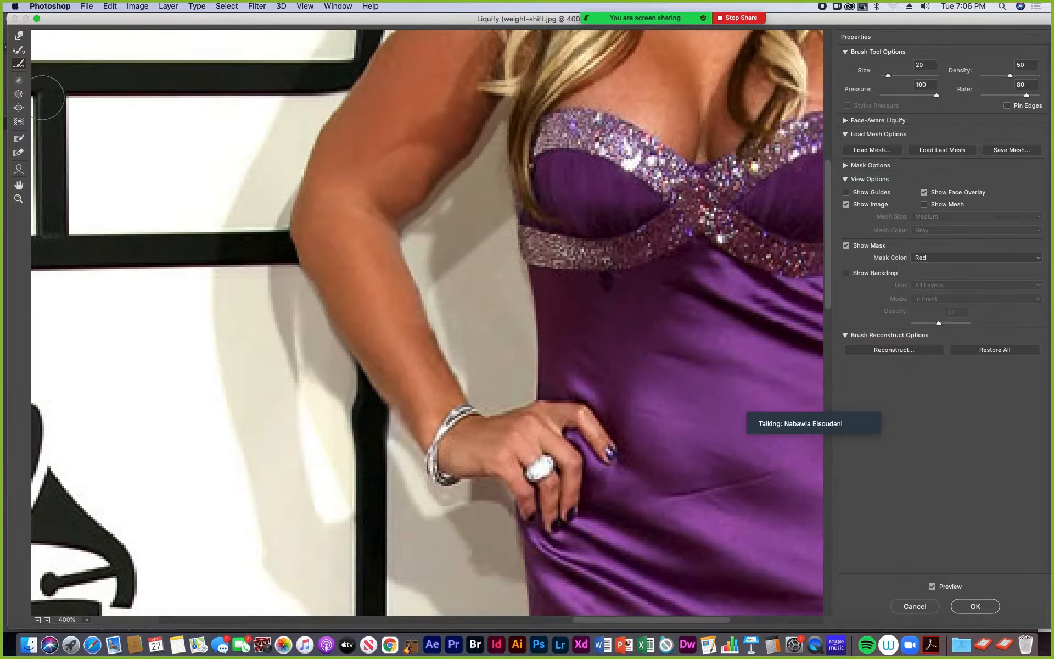
# - Switch back to the Bloat tool and set its brush size to 30 for the woman's hand on her hip
pyautogui.click(19, 107)
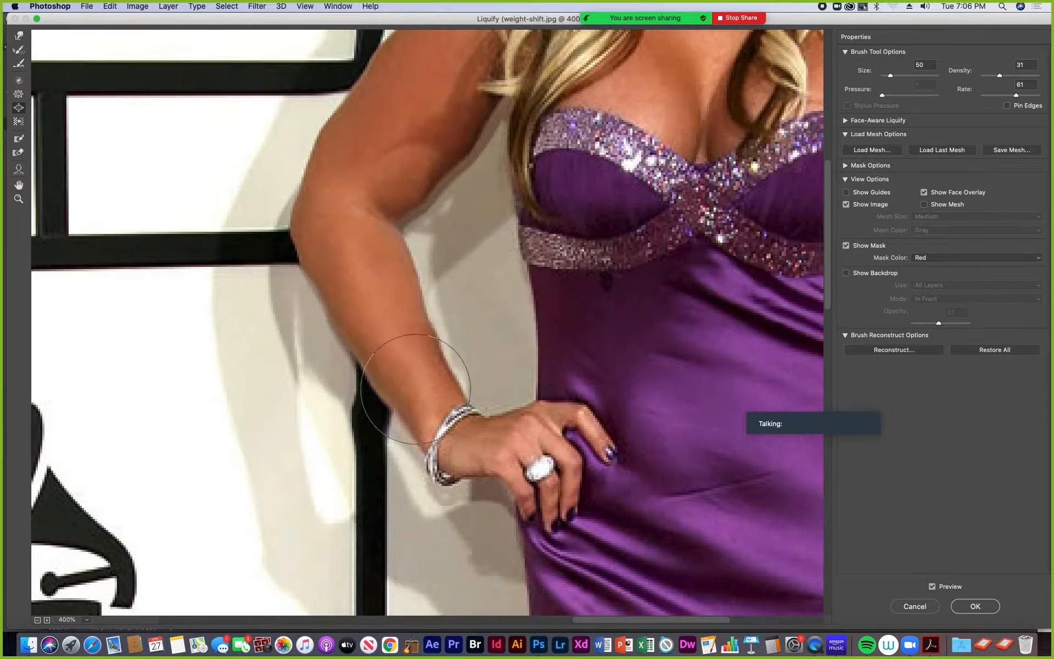
pyautogui.press('[')
pyautogui.press('[')
pyautogui.press('[')
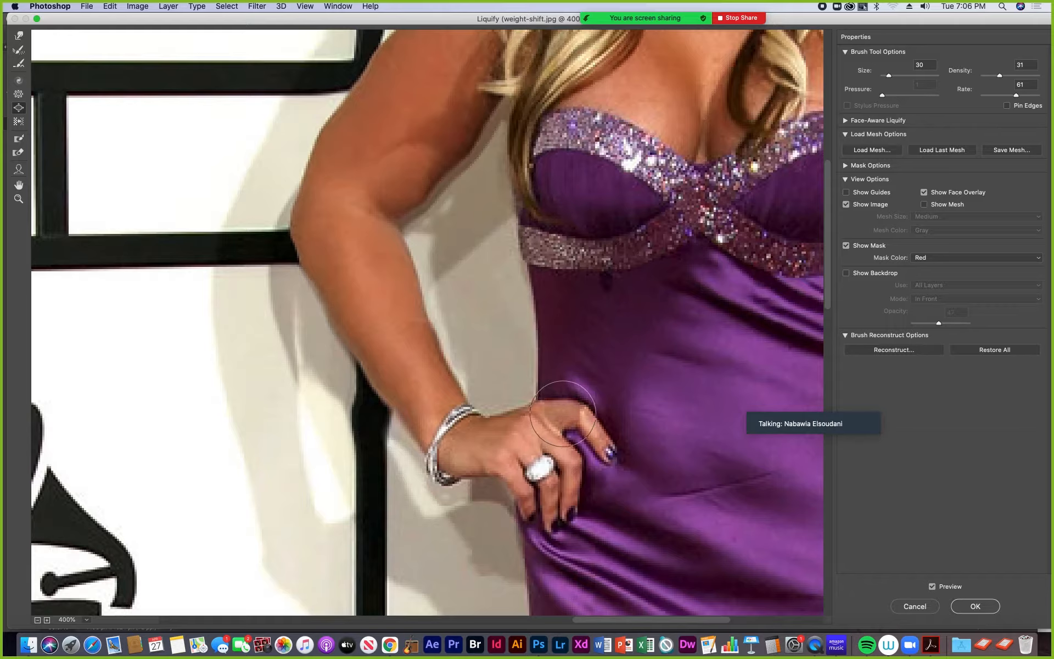
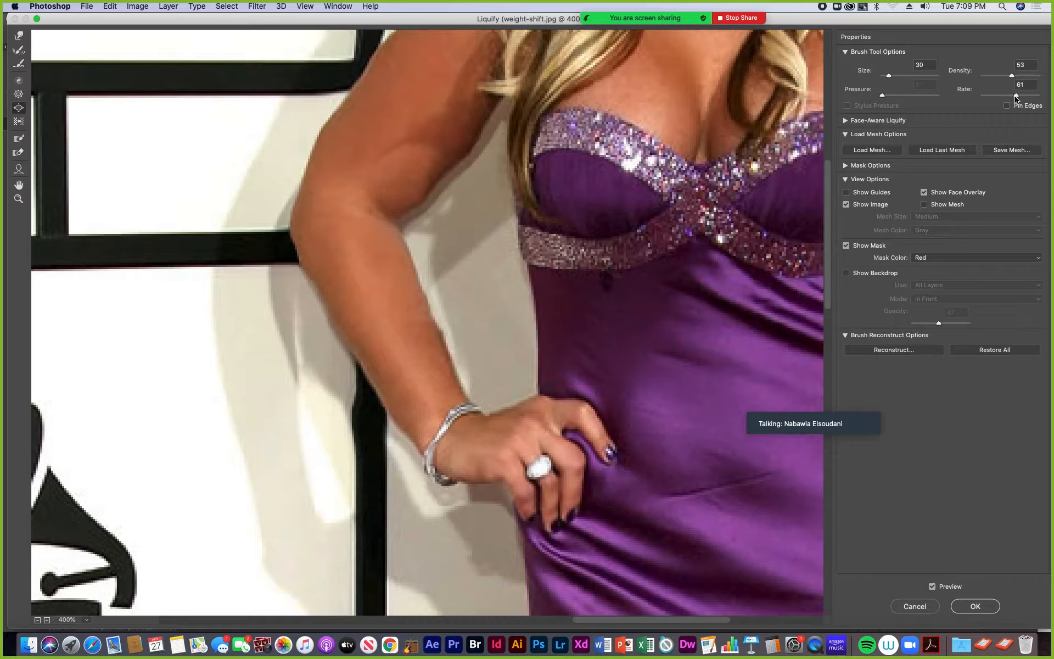
# - Bloat the inner edge of the woman's bent forearm at brush size 30, and widen her hips and thighs at size 150
pyautogui.moveTo(440, 361)
pyautogui.mouseDown()
pyautogui.moveTo(447, 387)
pyautogui.moveTo(431, 343)
pyautogui.mouseUp()
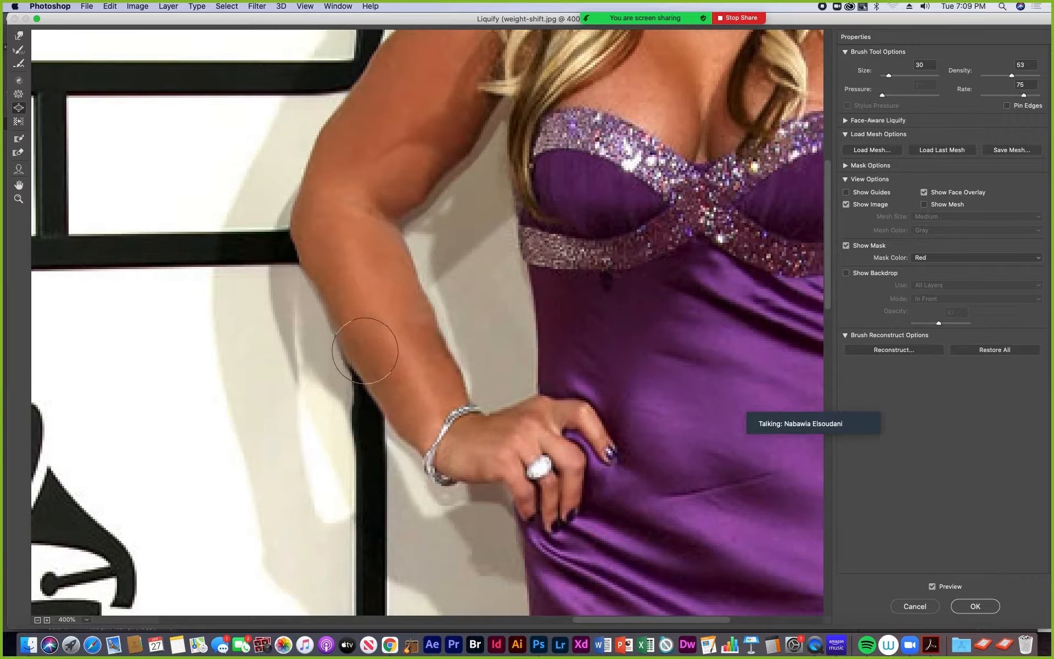
pyautogui.press('super+alt+0')
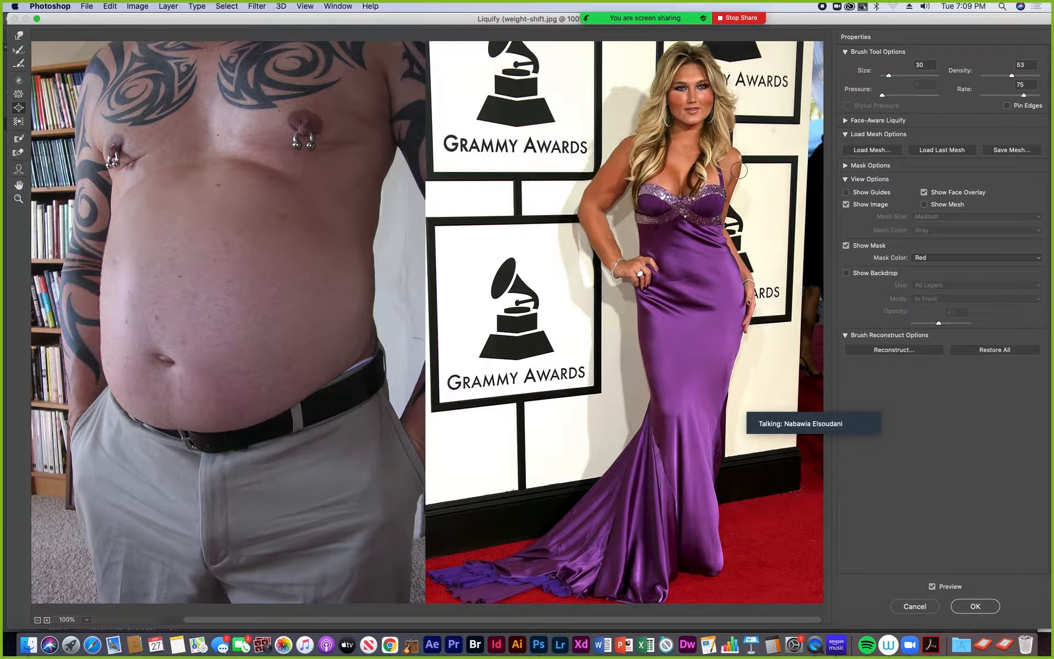
pyautogui.press(']')
pyautogui.press(']')
pyautogui.press(']')
pyautogui.press(']')
pyautogui.press(']')
pyautogui.press(']')
pyautogui.press(']')
pyautogui.press(']')
pyautogui.press(']')
pyautogui.moveTo(663, 338)
pyautogui.mouseDown()
pyautogui.moveTo(673, 385)
pyautogui.moveTo(665, 361)
pyautogui.moveTo(655, 366)
pyautogui.moveTo(659, 426)
pyautogui.moveTo(726, 357)
pyautogui.moveTo(737, 363)
pyautogui.moveTo(724, 344)
pyautogui.moveTo(738, 342)
pyautogui.moveTo(728, 321)
pyautogui.moveTo(740, 325)
pyautogui.moveTo(739, 303)
pyautogui.moveTo(742, 323)
pyautogui.moveTo(721, 360)
pyautogui.moveTo(736, 382)
pyautogui.moveTo(723, 388)
pyautogui.moveTo(731, 401)
pyautogui.moveTo(712, 383)
pyautogui.moveTo(732, 397)
pyautogui.mouseUp()
pyautogui.moveTo(709, 435); pyautogui.dragTo(719, 451)
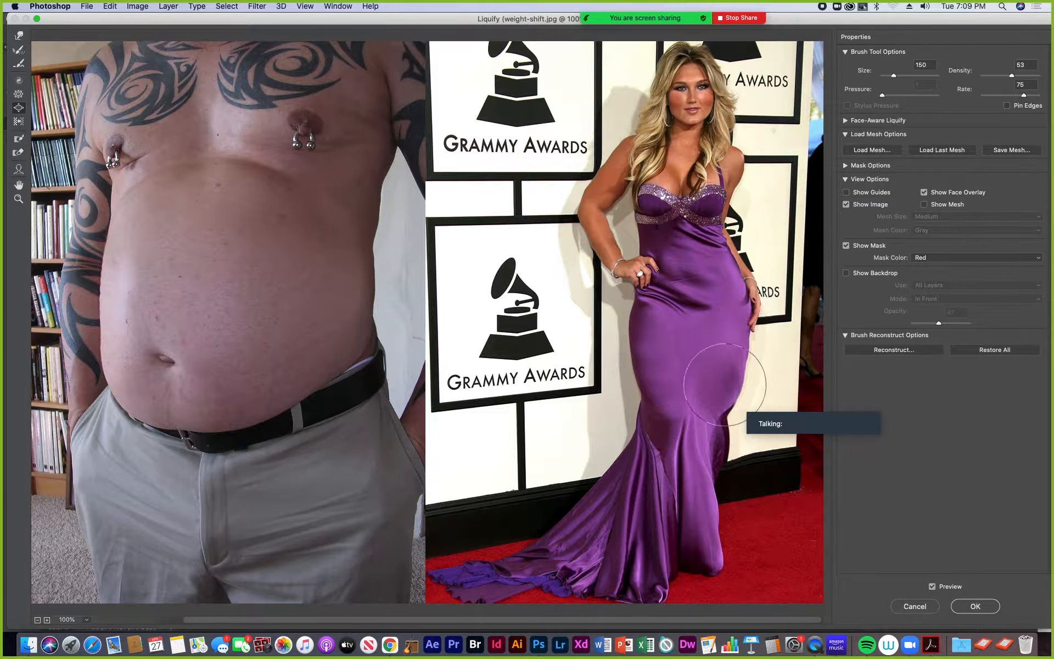
# - Round out the shoulder of the woman's straight arm with the Bloat tool, and reduce the brush size to 30
pyautogui.press('[')
pyautogui.press('[')
pyautogui.press('[')
pyautogui.press('[')
pyautogui.press('[')
pyautogui.press('[')
pyautogui.press('[')
pyautogui.moveTo(736, 152); pyautogui.dragTo(734, 176)
pyautogui.press('[')
pyautogui.press('[')
pyautogui.press('[')
pyautogui.press('[')
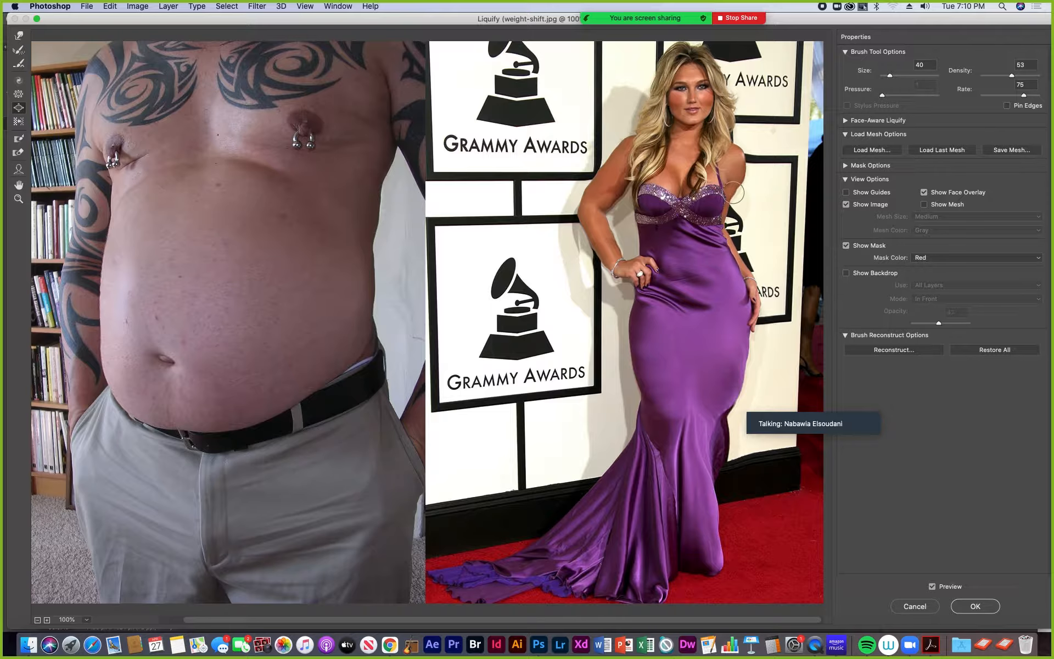
pyautogui.press('super+plus')
pyautogui.press('super+plus')
pyautogui.moveTo(749, 175); pyautogui.dragTo(432, 278)
pyautogui.moveTo(668, 226)
pyautogui.mouseDown()
pyautogui.moveTo(367, 302)
pyautogui.moveTo(193, 388)
pyautogui.mouseUp()
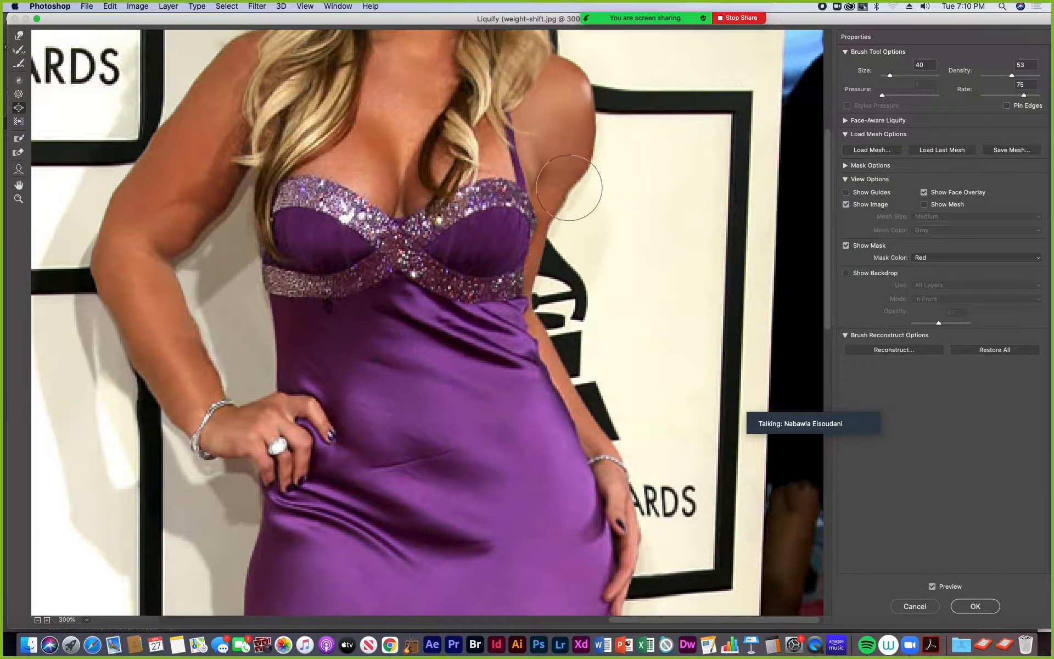
pyautogui.press('[')
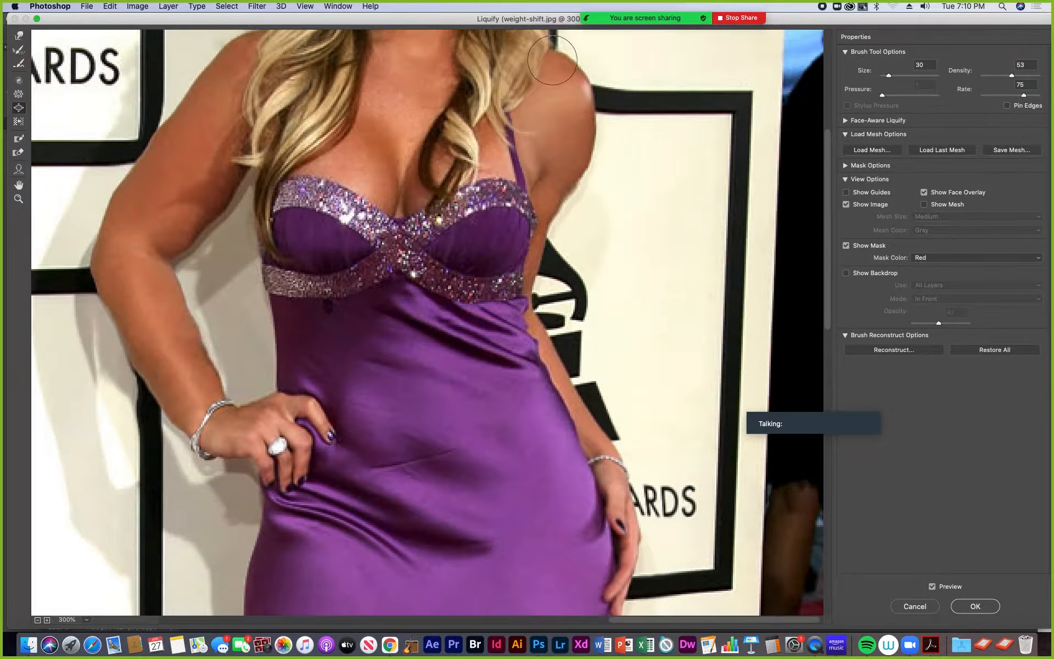
pyautogui.press(']')
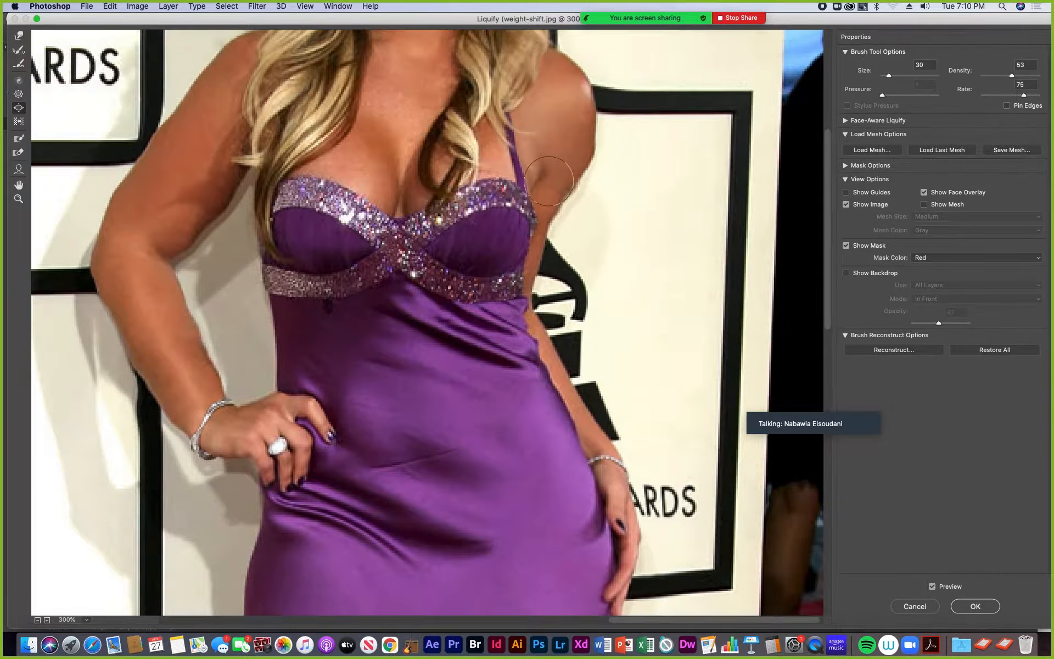
# - Enlarge both sides of the woman's bust with the Bloat tool at brush size 90
pyautogui.press(']')
pyautogui.press(']')
pyautogui.press(']')
pyautogui.press(']')
pyautogui.press(']')
pyautogui.press(']')
pyautogui.press(']')
pyautogui.press(']')
pyautogui.press(']')
pyautogui.click(313, 175)
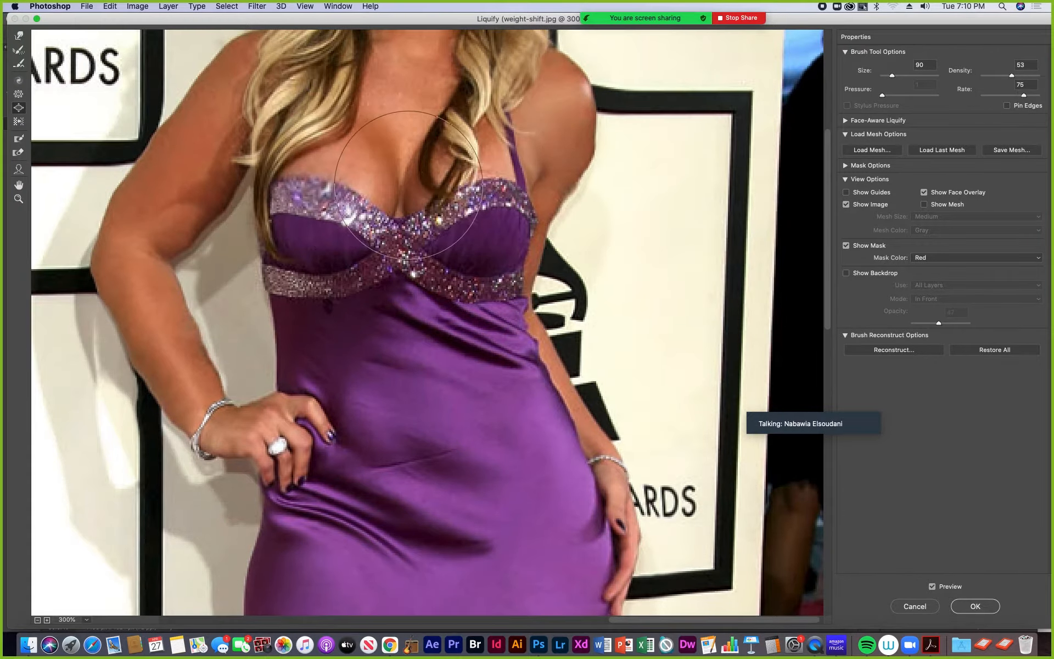
pyautogui.click(460, 175)
pyautogui.press('super+alt+0')
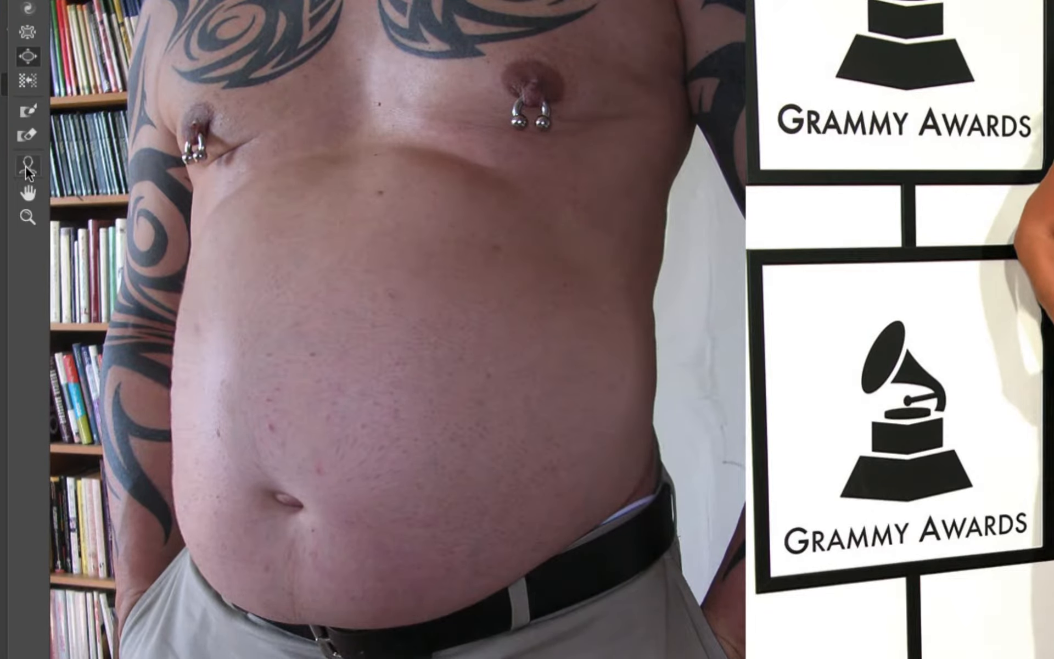
# - Reshape the woman's face with the Face tool: face width 100, forehead -1, chin height 5 and jawline 100
pyautogui.click(26, 163)
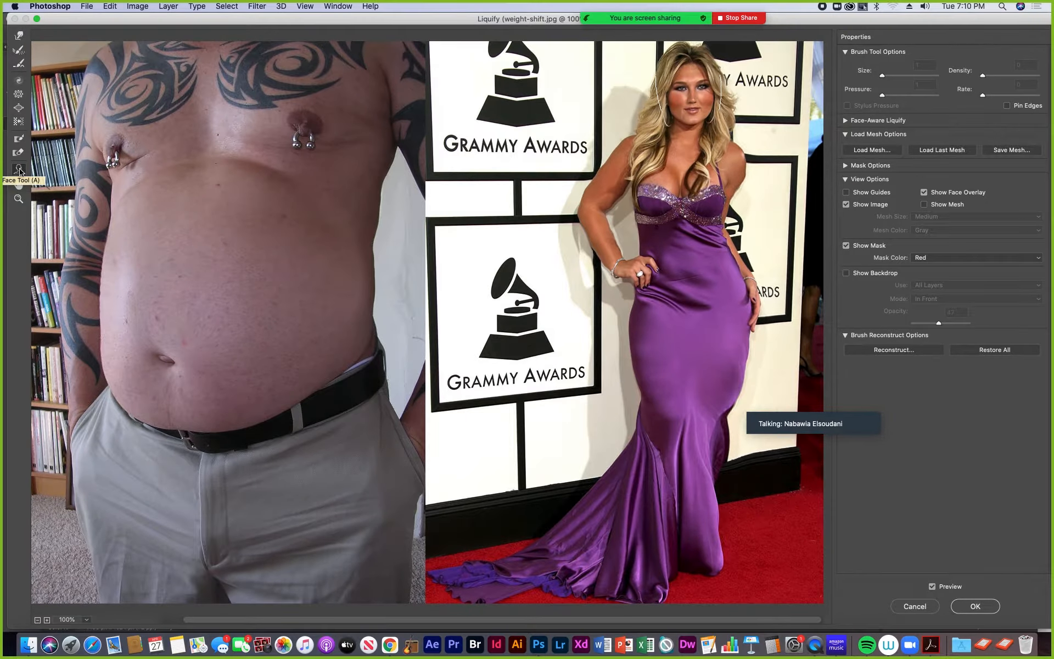
pyautogui.press('super+plus')
pyautogui.press('super+plus')
pyautogui.moveTo(722, 117); pyautogui.dragTo(456, 265)
pyautogui.moveTo(644, 159); pyautogui.dragTo(307, 331)
pyautogui.moveTo(510, 209); pyautogui.dragTo(378, 349)
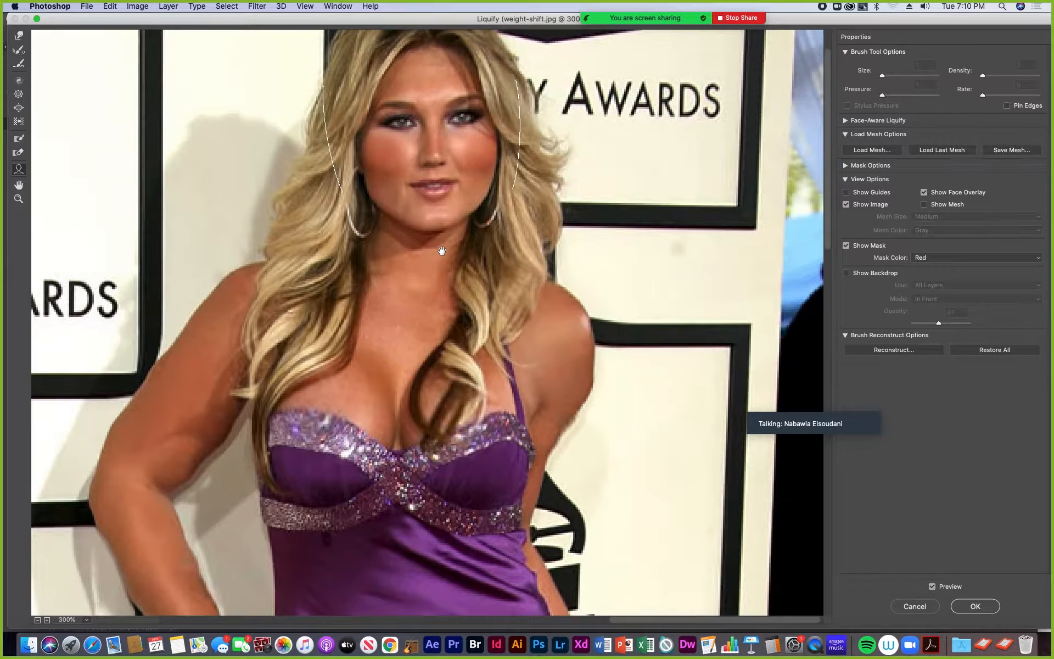
pyautogui.moveTo(440, 250); pyautogui.dragTo(371, 396)
pyautogui.moveTo(406, 174)
pyautogui.moveTo(463, 166)
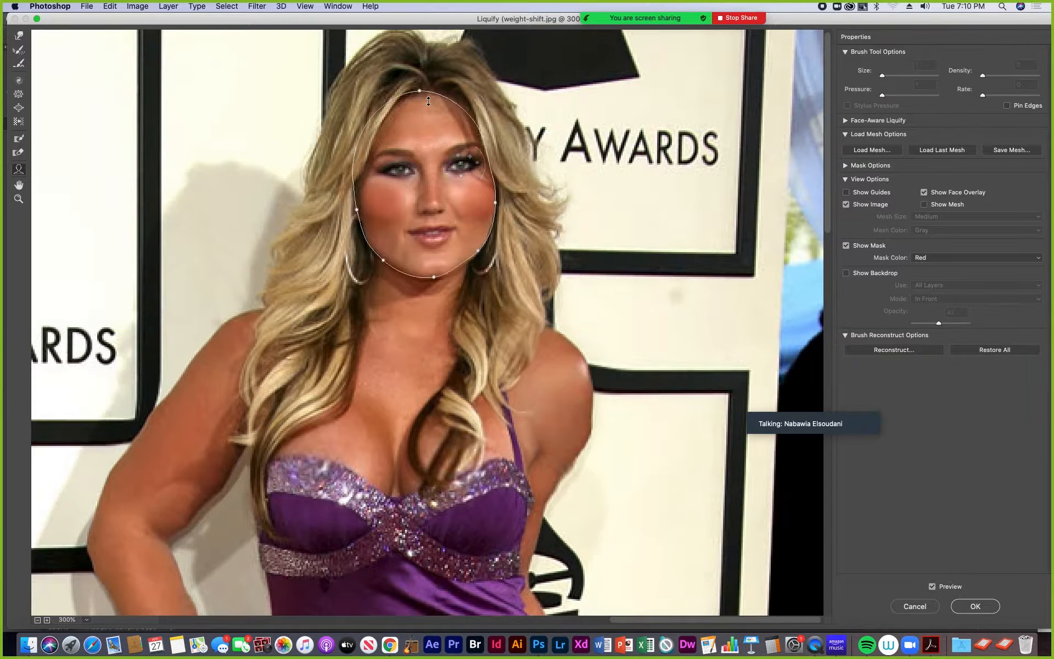
pyautogui.moveTo(422, 91); pyautogui.dragTo(421, 93)
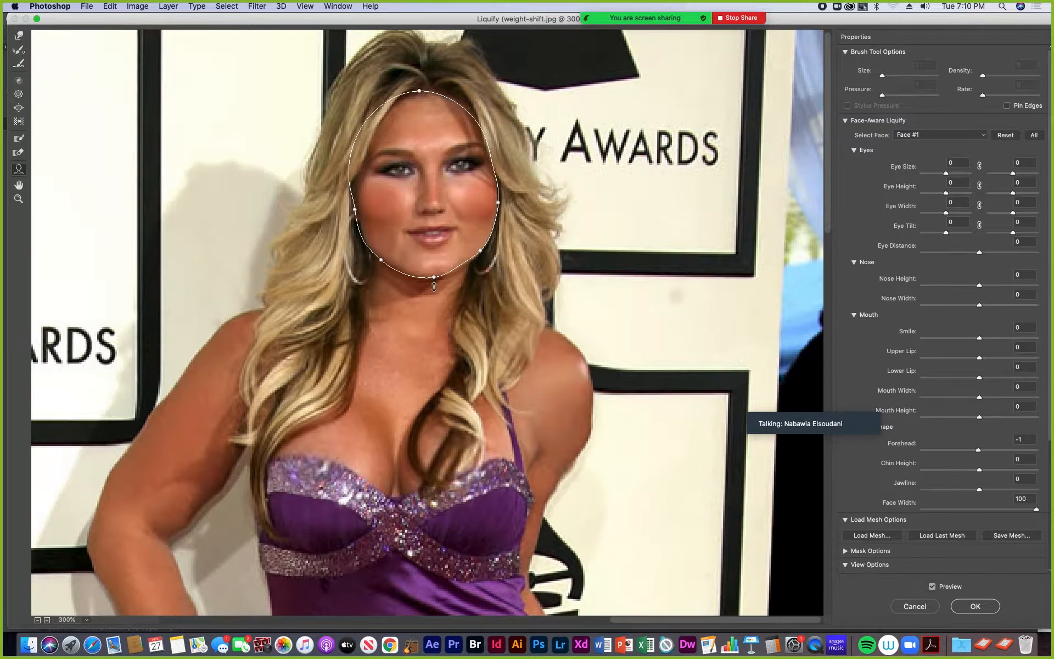
pyautogui.moveTo(436, 282); pyautogui.dragTo(436, 286)
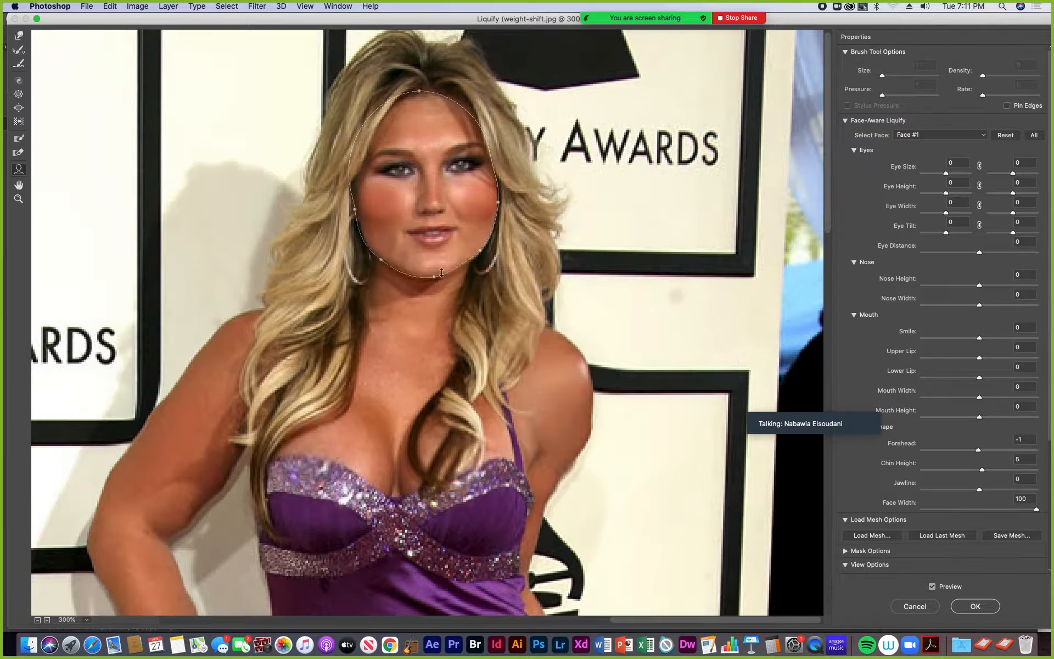
pyautogui.moveTo(494, 258); pyautogui.dragTo(467, 222)
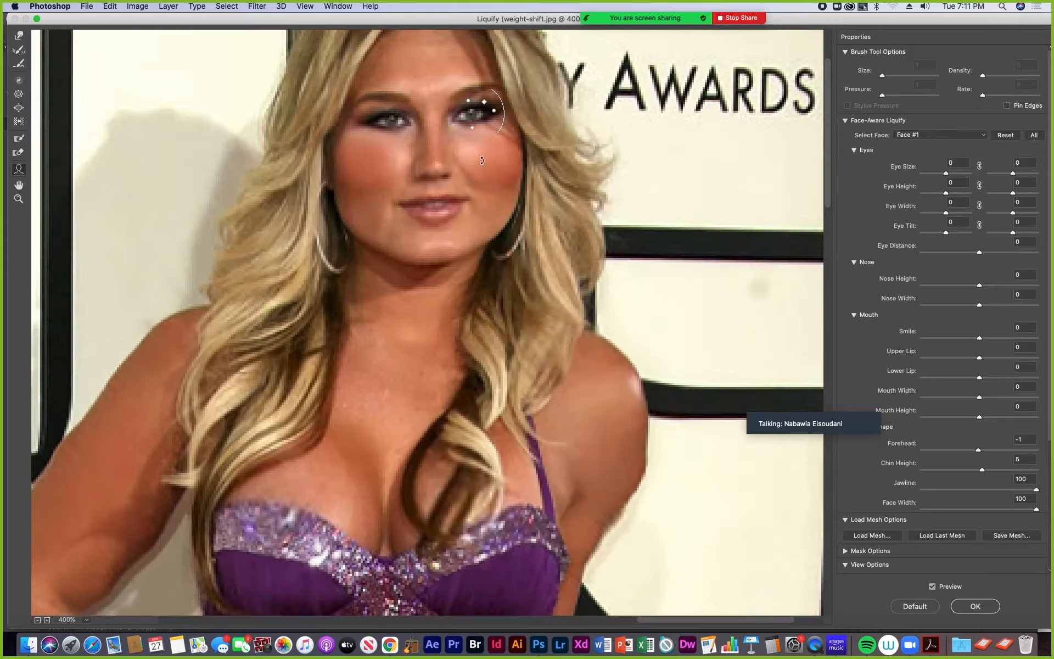
# - Reshape the woman's eyes: left size 44, height 14, width 100; right size 64, height 62, width 100
pyautogui.press('super+equal')
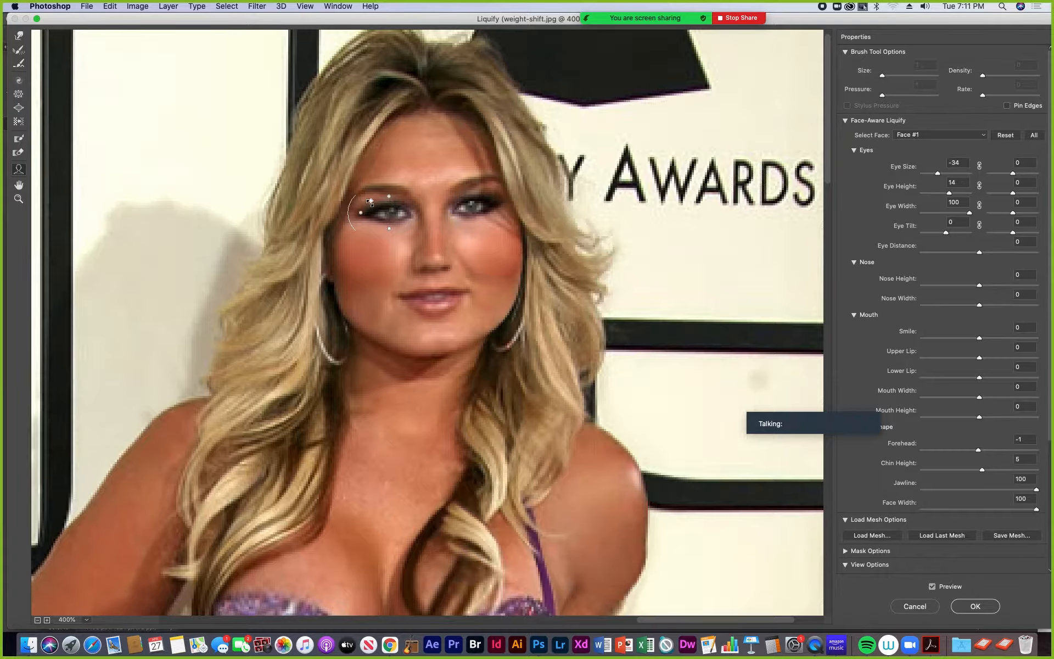
pyautogui.moveTo(481, 197)
pyautogui.moveTo(491, 189); pyautogui.dragTo(475, 218)
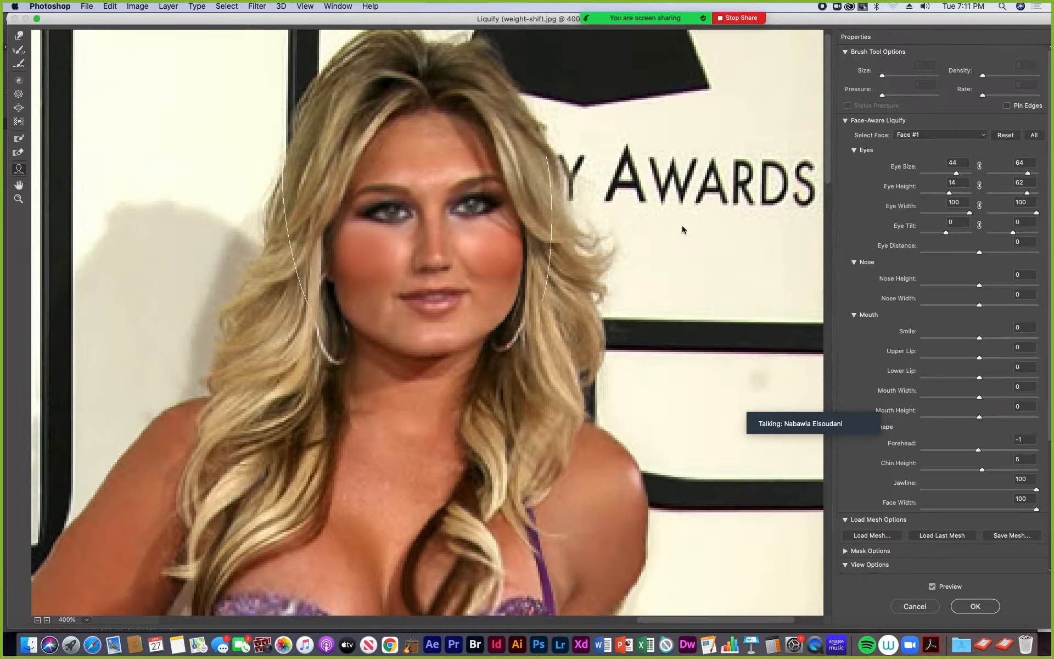
# - Set the nose height to 44 and width to 100, and the mouth to smile 100, upper lip 71, lower lip -100, width 100
pyautogui.moveTo(440, 264)
pyautogui.moveTo(433, 270); pyautogui.dragTo(419, 270)
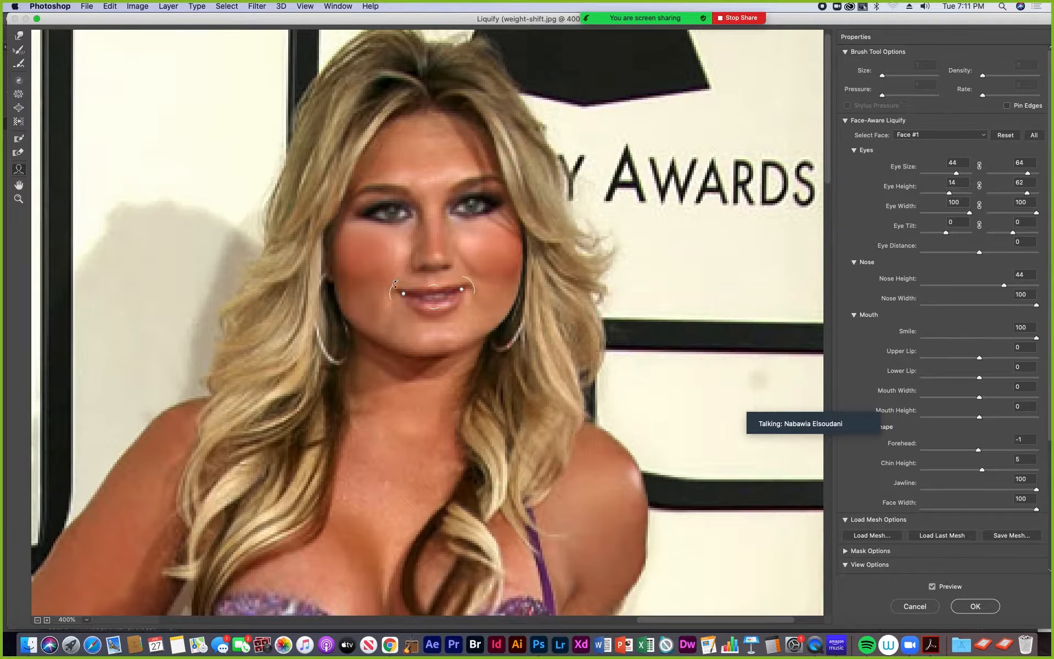
pyautogui.moveTo(462, 291)
pyautogui.mouseDown()
pyautogui.moveTo(451, 296)
pyautogui.moveTo(493, 288)
pyautogui.moveTo(422, 299)
pyautogui.moveTo(479, 295)
pyautogui.mouseUp()
pyautogui.moveTo(437, 306)
pyautogui.mouseDown()
pyautogui.moveTo(439, 336)
pyautogui.moveTo(434, 293)
pyautogui.mouseUp()
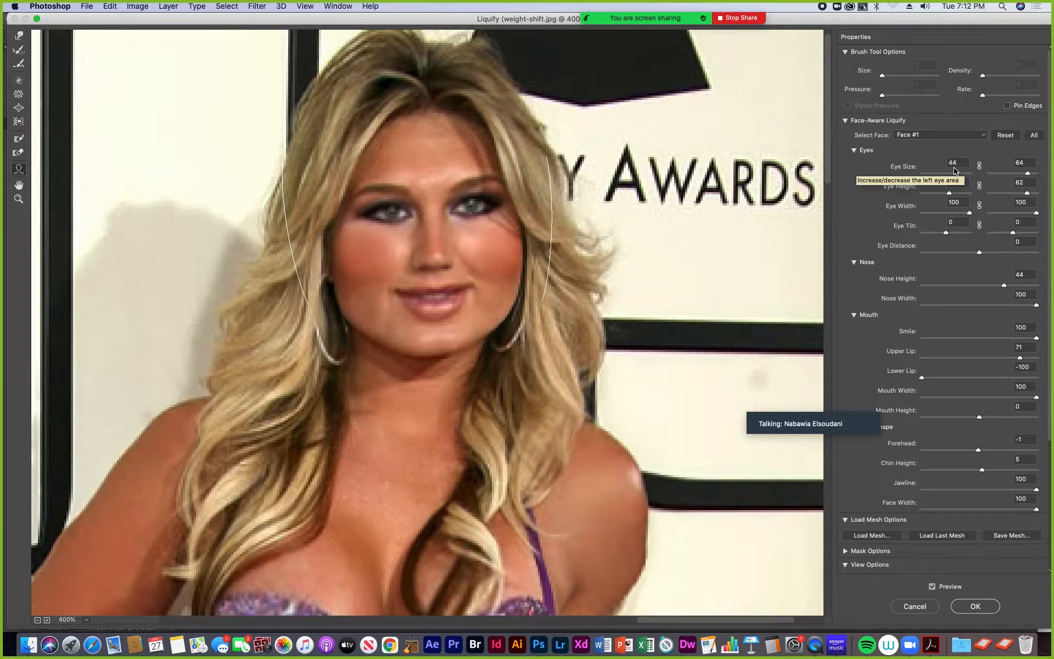
# - Set the woman's right eye size to 44 to match the left eye
pyautogui.click(1016, 165)
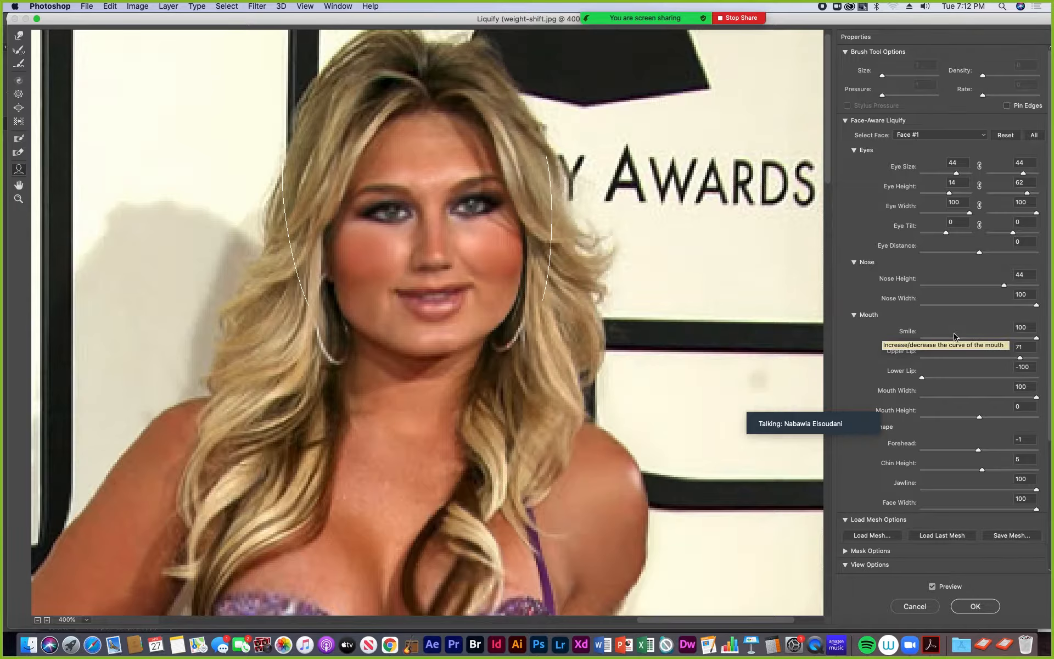
pyautogui.moveTo(1006, 289)
pyautogui.mouseDown()
pyautogui.moveTo(1022, 289)
pyautogui.moveTo(1006, 289)
pyautogui.mouseUp()
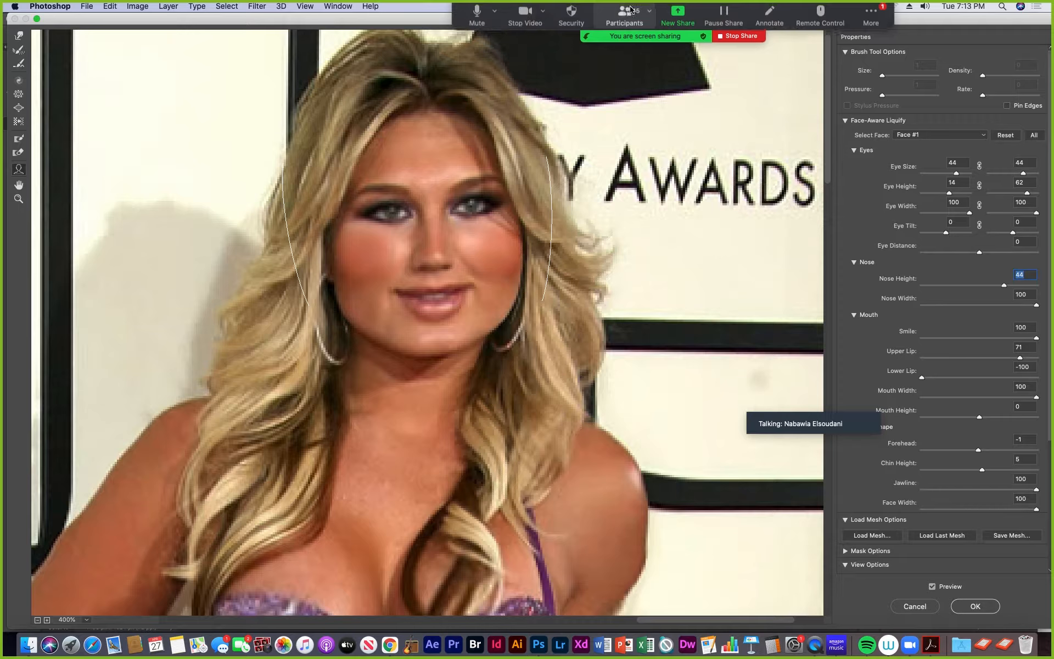
# - Open the Zoom meeting chat, read the messages and close it
pyautogui.click(871, 25)
pyautogui.click(882, 55)
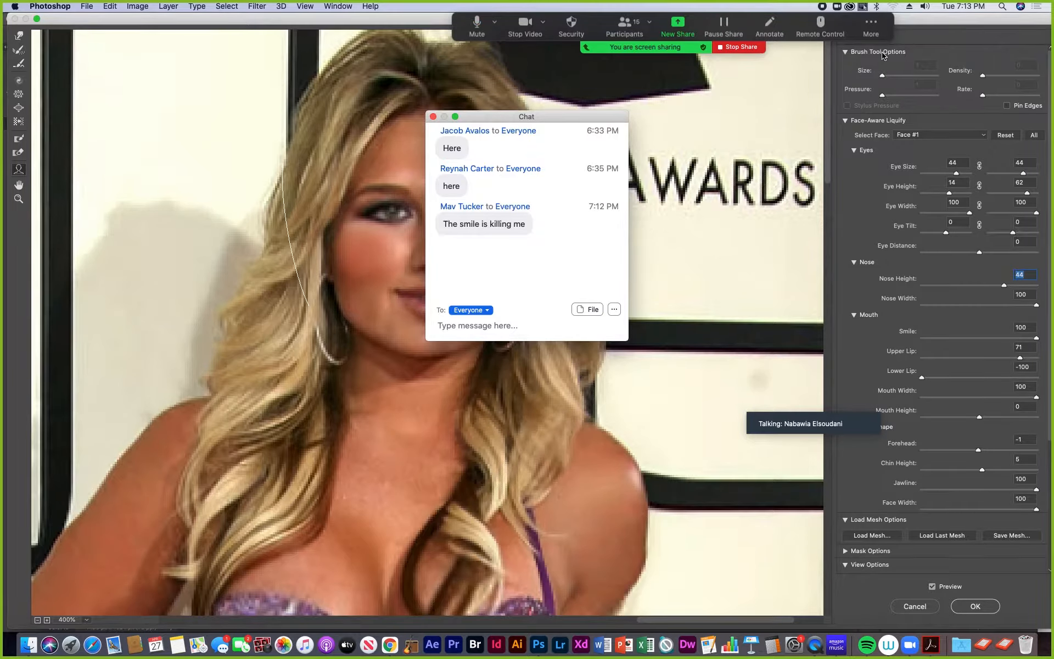
pyautogui.click(434, 117)
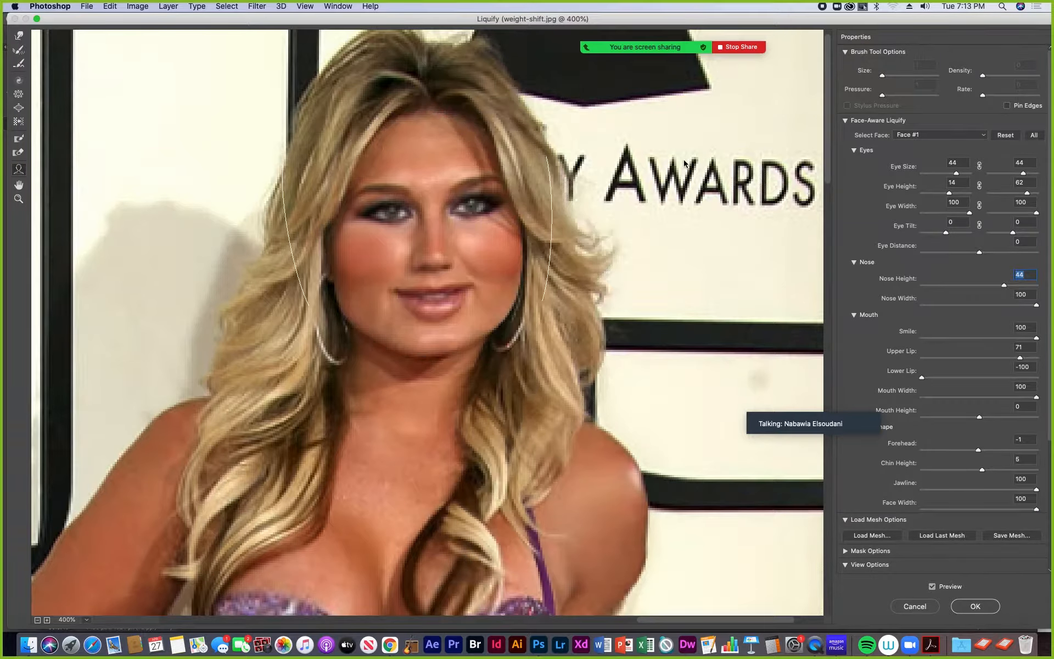
# - Collapse the Face-Aware Liquify options, and move the Zoom speaker window off the Liquify properties onto the image
pyautogui.press('alt')
pyautogui.click(846, 121)
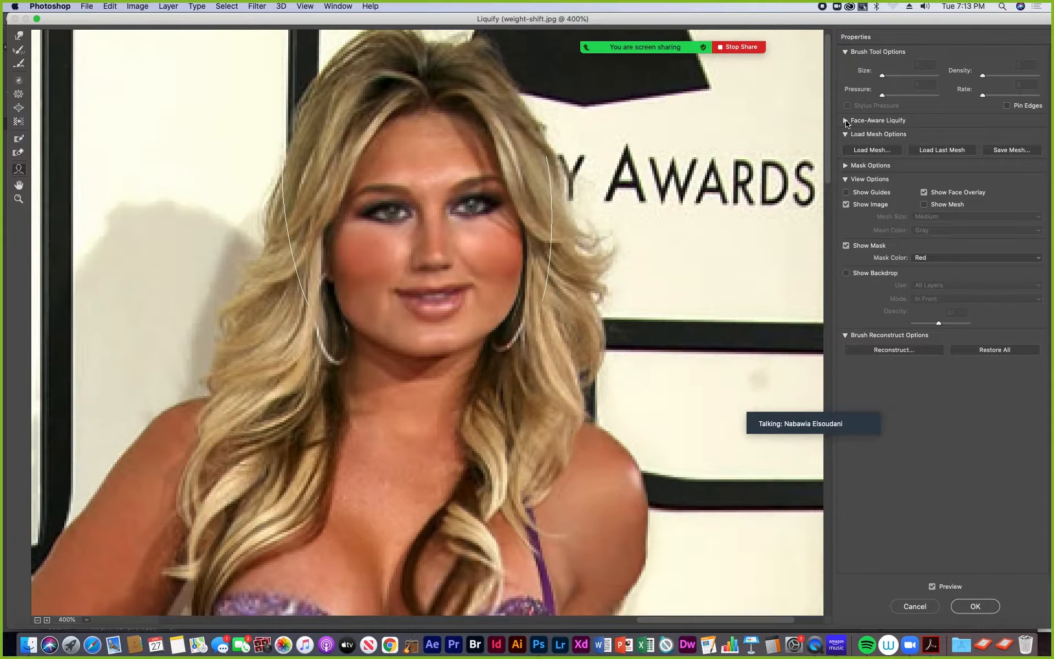
pyautogui.moveTo(811, 417)
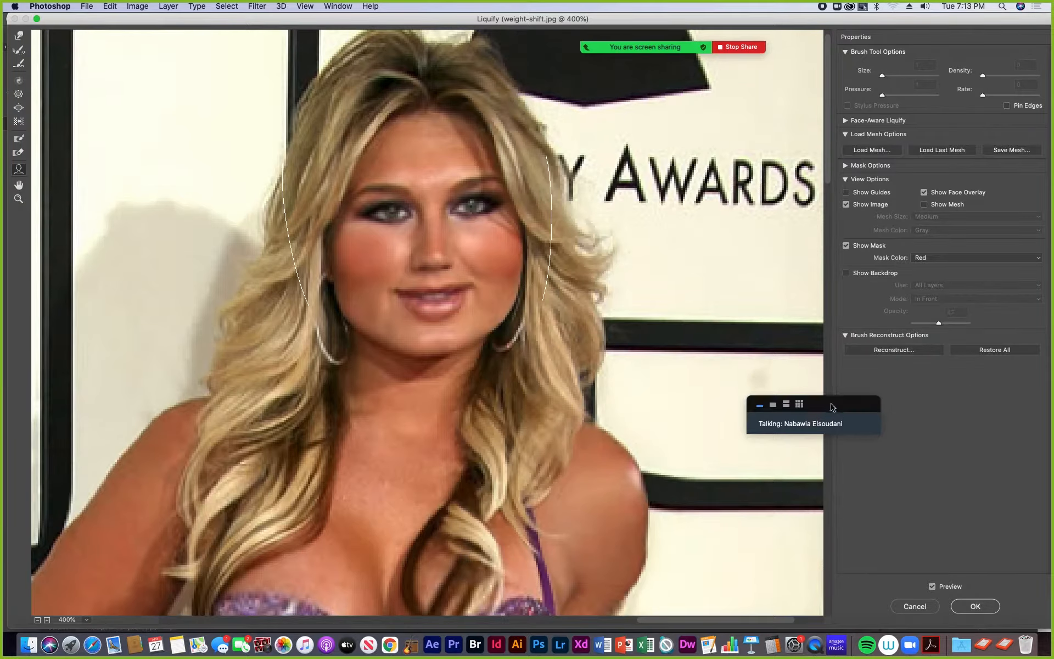
pyautogui.moveTo(833, 407); pyautogui.dragTo(738, 359)
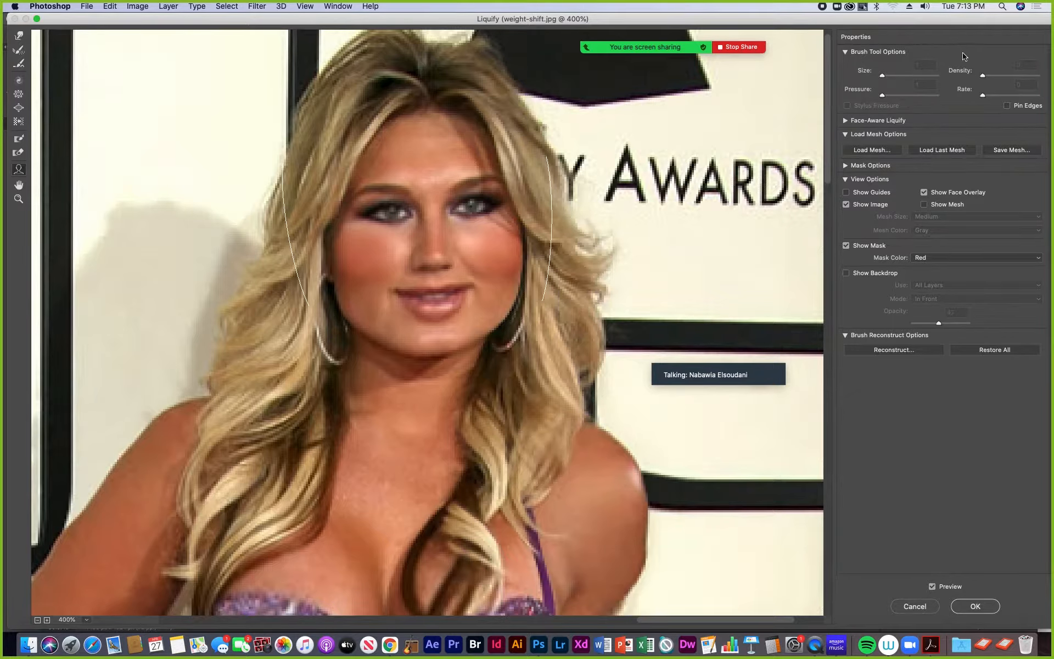
pyautogui.click(846, 135)
pyautogui.click(846, 135)
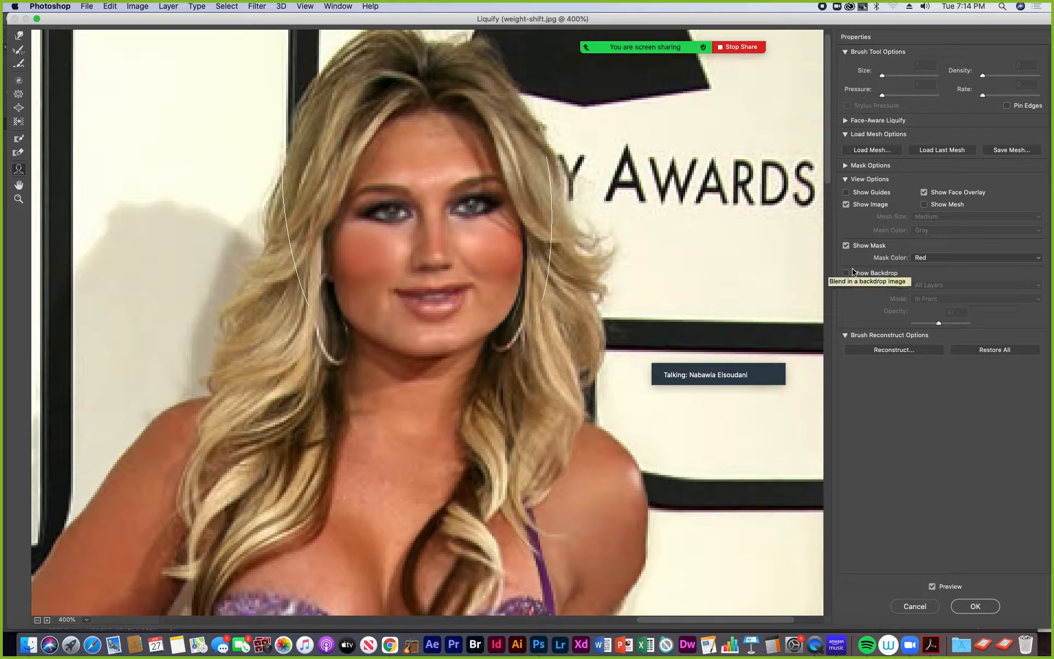
pyautogui.click(846, 165)
pyautogui.click(846, 166)
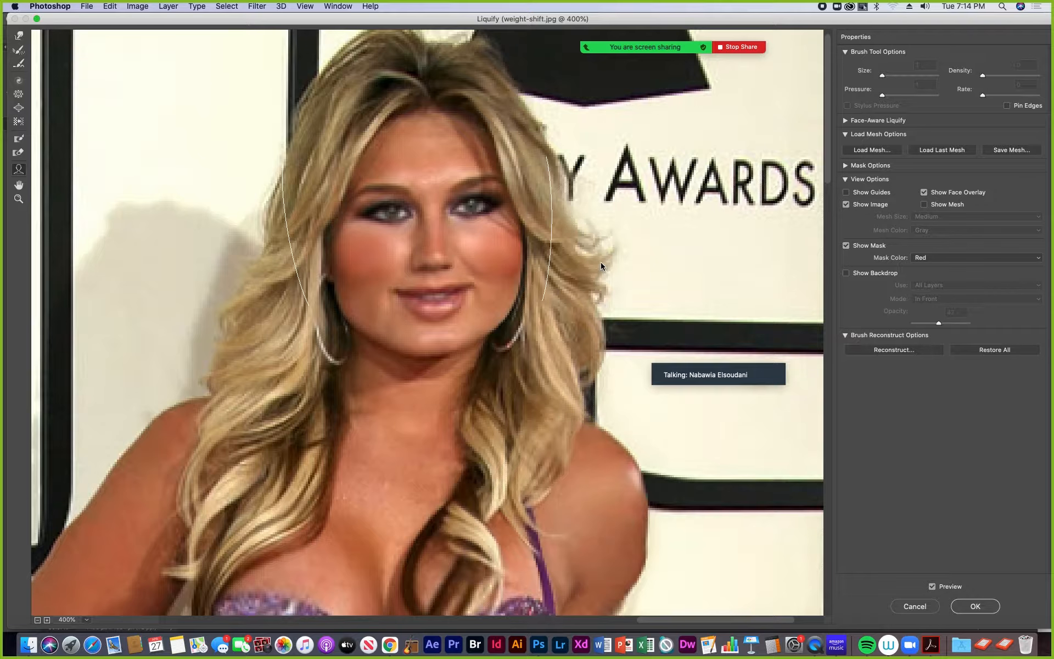
# - Show the distortion mesh over the whole image to inspect the warped areas, and hide it again
pyautogui.press('super+minus')
pyautogui.press('super+minus')
pyautogui.press('super+minus')
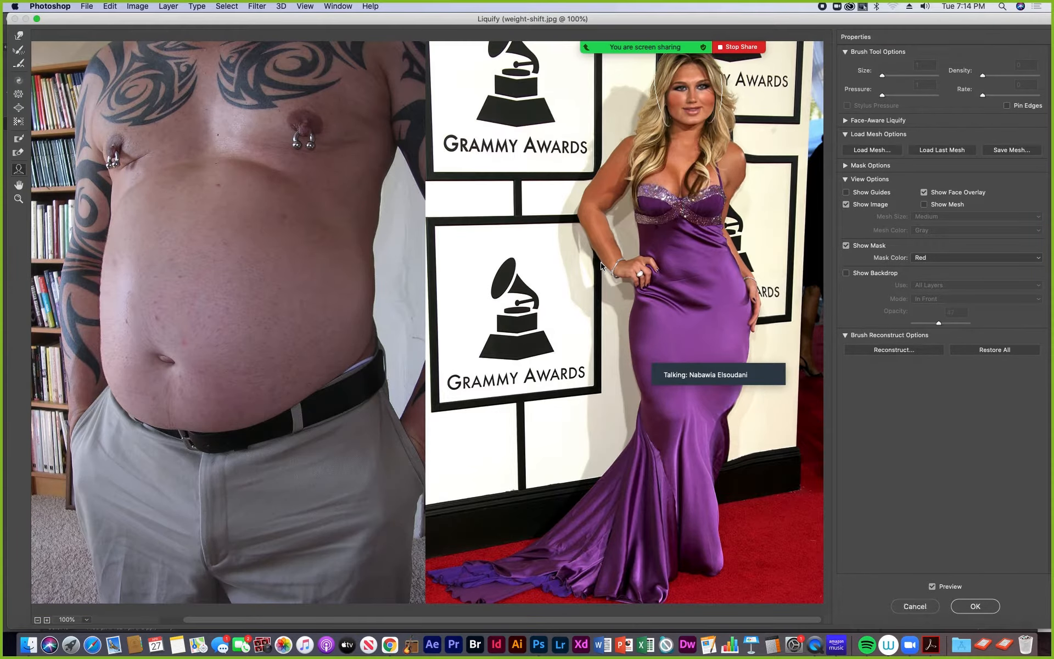
pyautogui.click(925, 204)
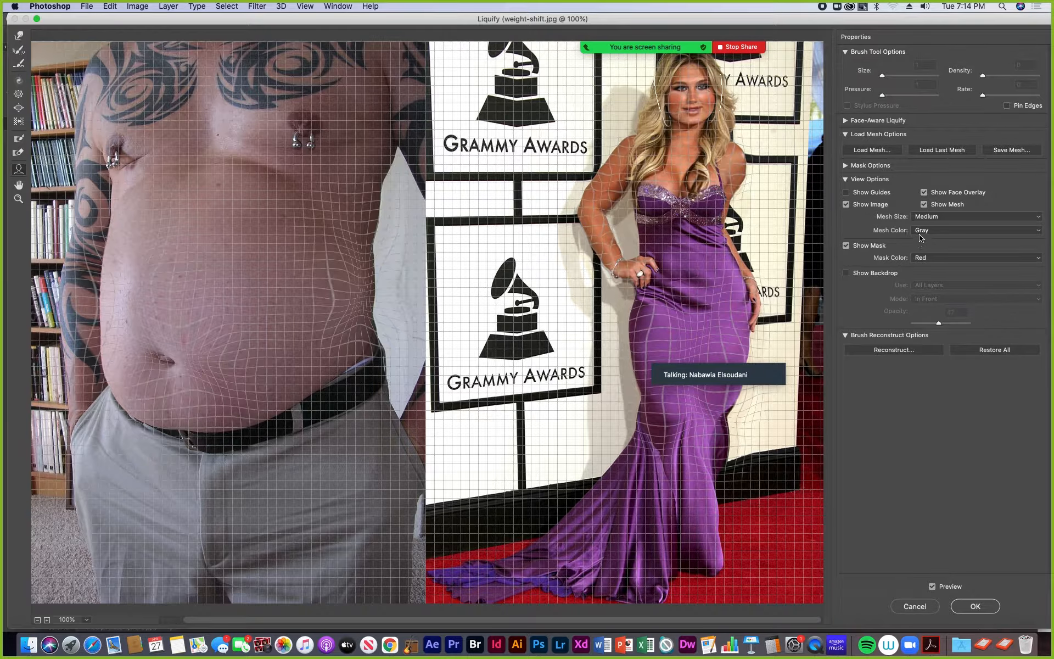
pyautogui.click(925, 204)
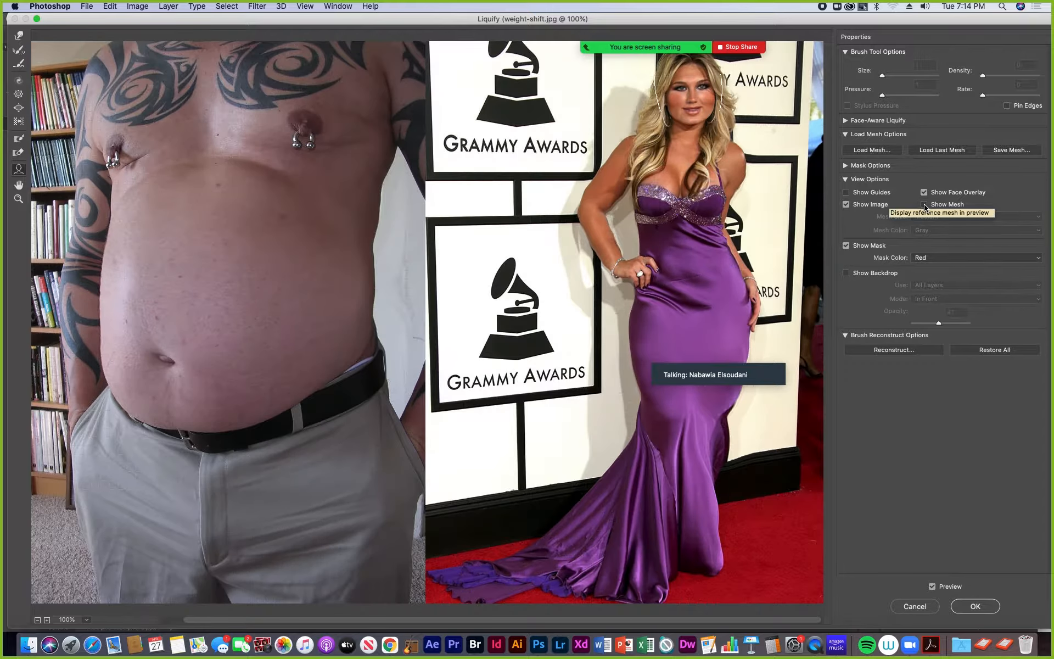
# - Compare with the original by showing the All Layers backdrop, varying its opacity to 0 and 46, and hide the backdrop
pyautogui.click(846, 273)
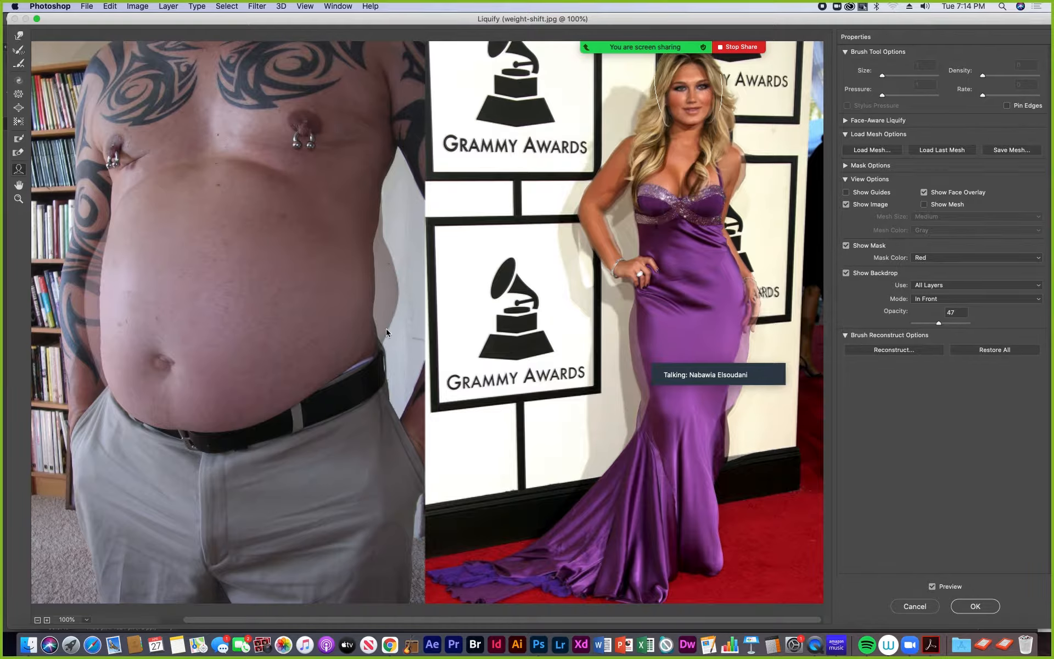
pyautogui.click(951, 323)
pyautogui.moveTo(951, 326); pyautogui.dragTo(878, 328)
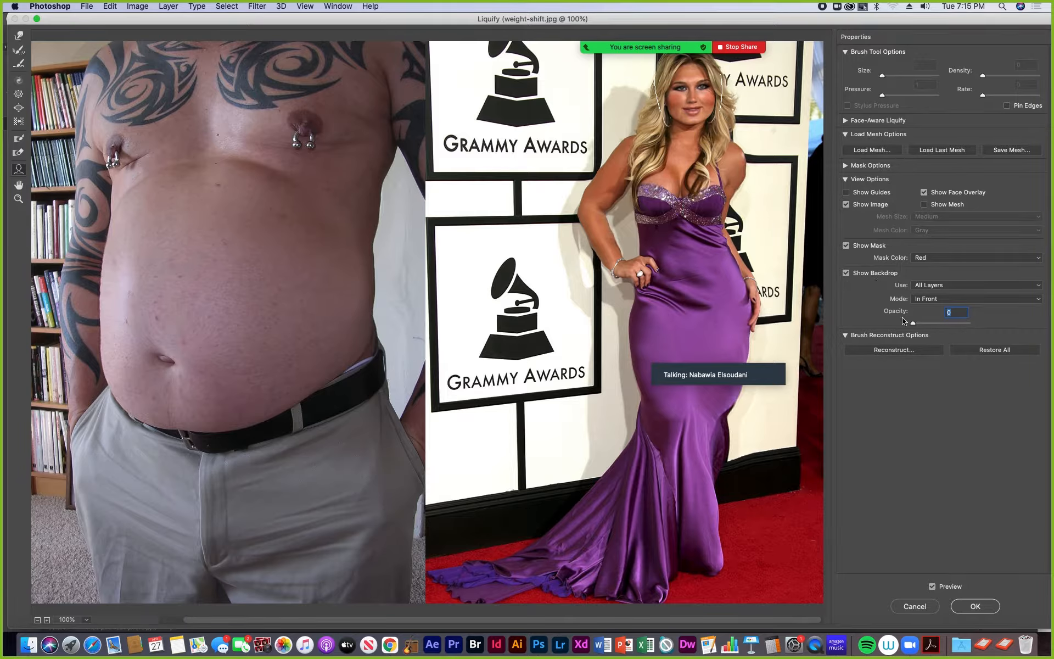
pyautogui.moveTo(915, 325); pyautogui.dragTo(940, 327)
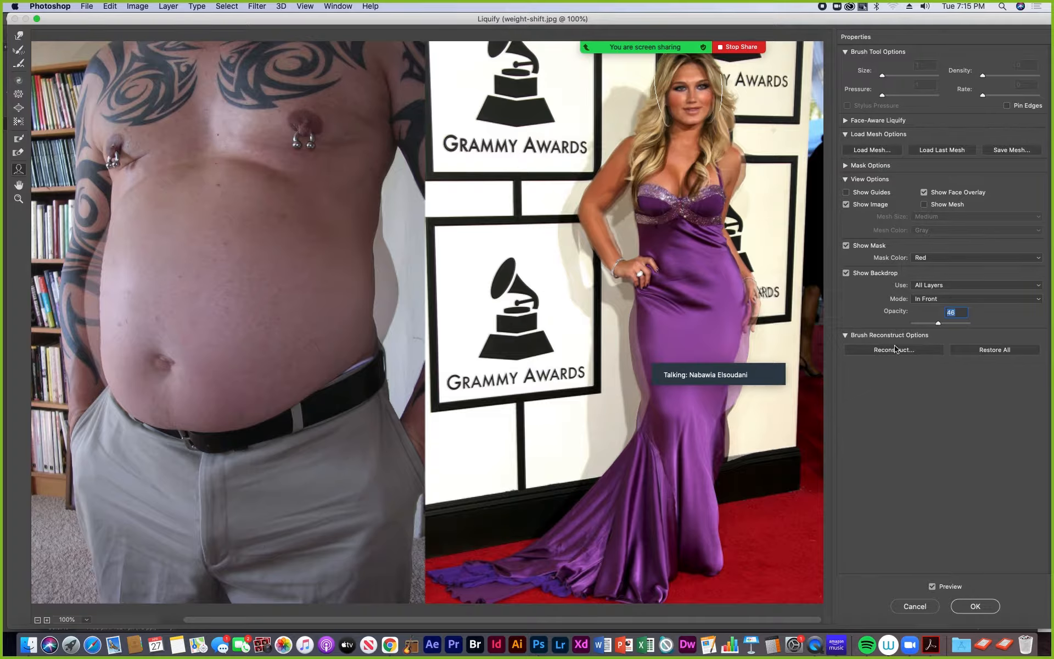
pyautogui.click(846, 273)
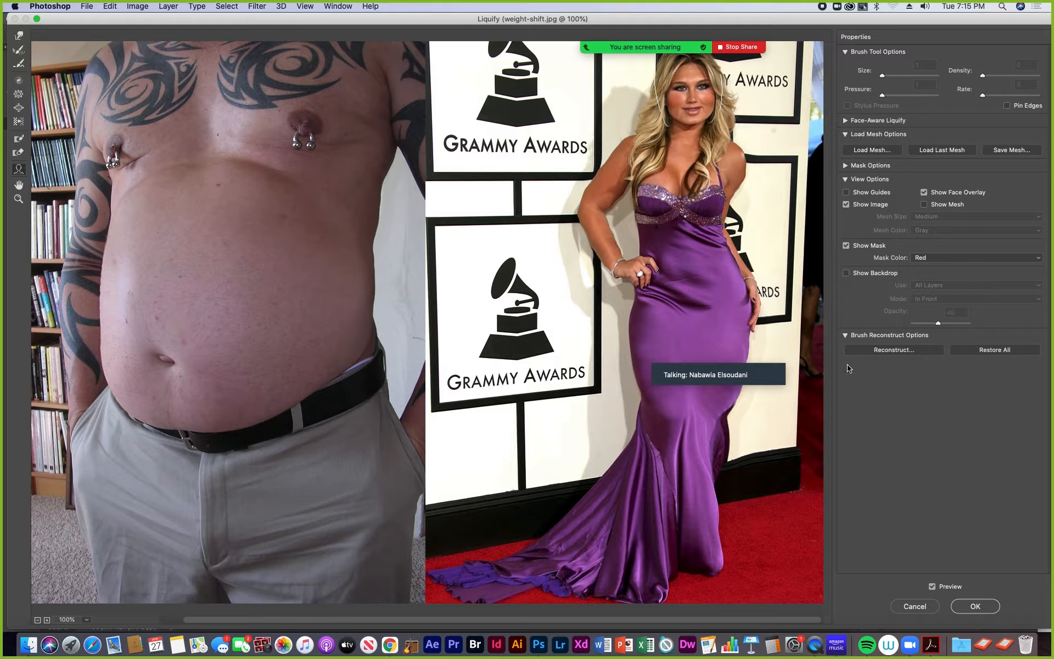
# - Commit the Liquify changes and set up saving the image on the computer as a copy in Photoshop PDF format
pyautogui.click(975, 606)
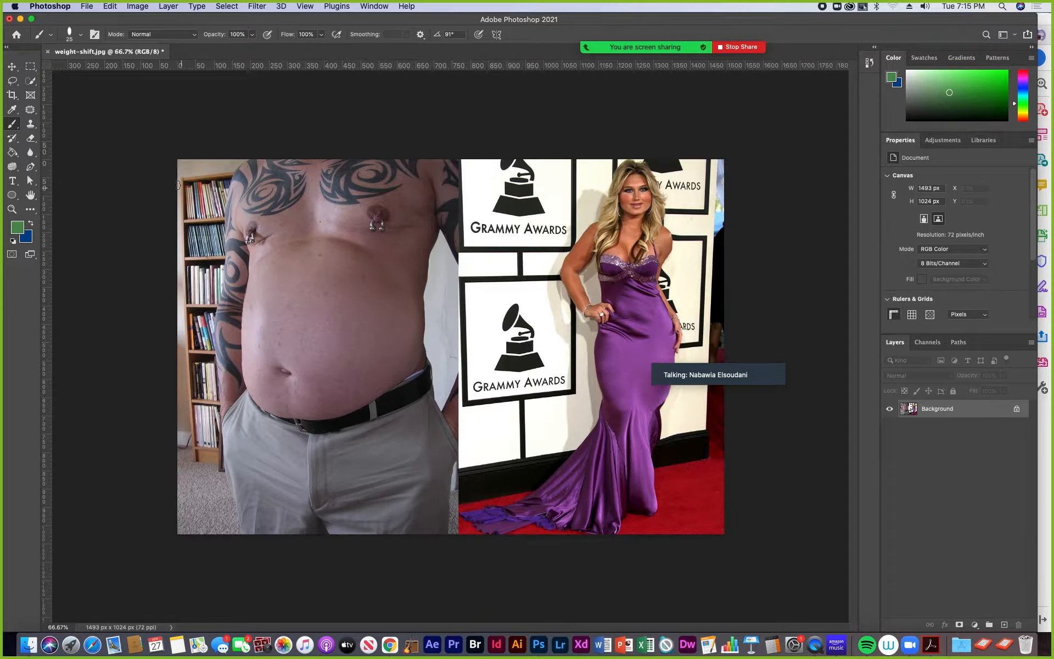
pyautogui.click(89, 6)
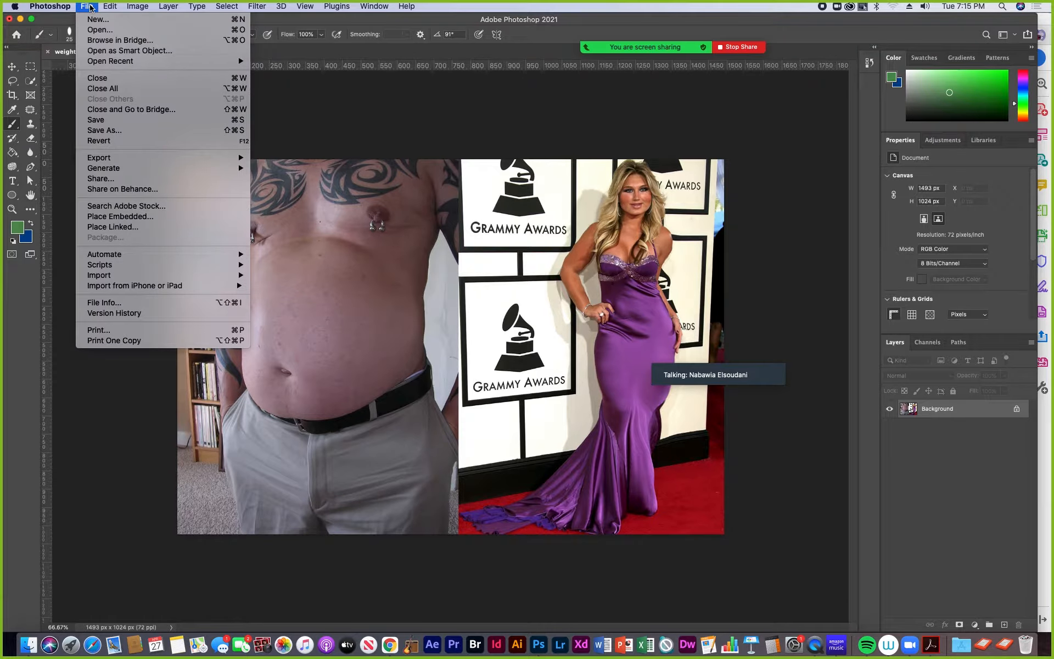
pyautogui.click(114, 133)
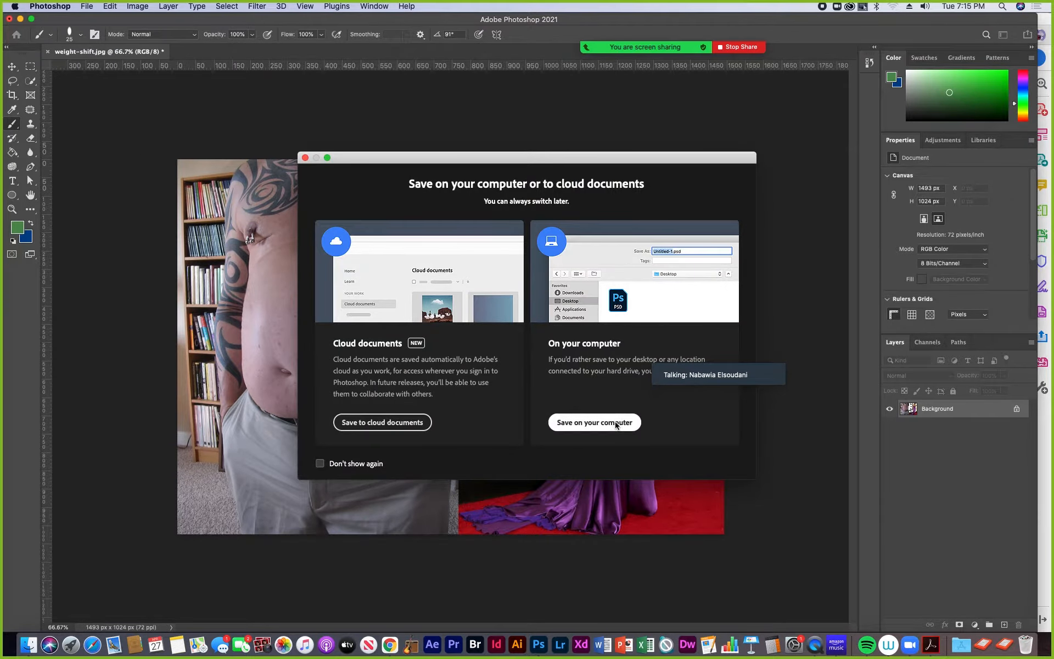
pyautogui.click(595, 422)
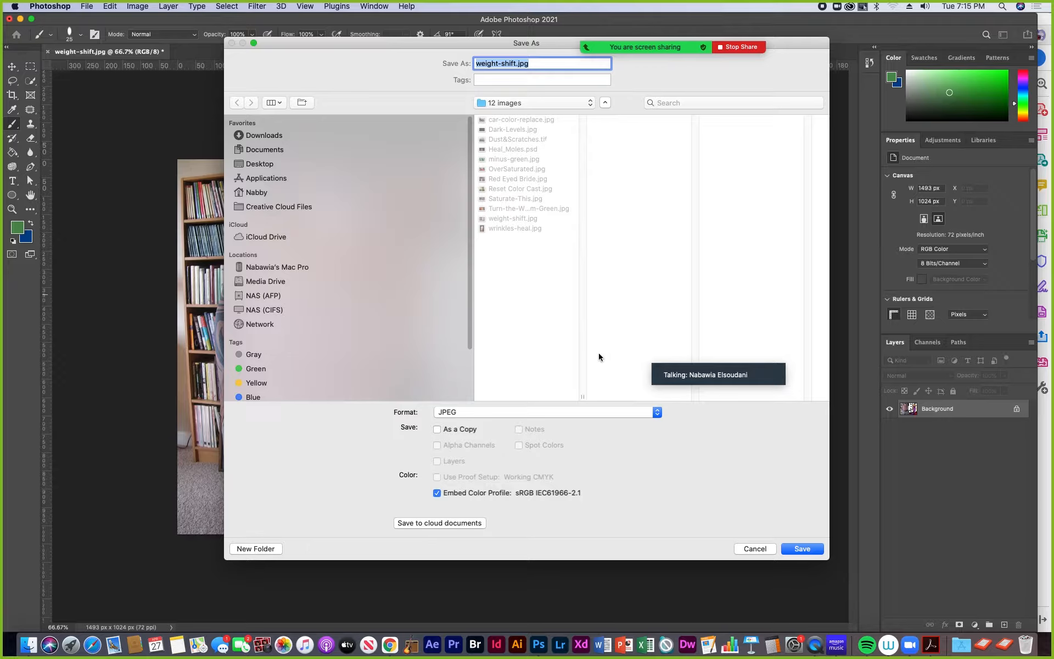
pyautogui.click(657, 415)
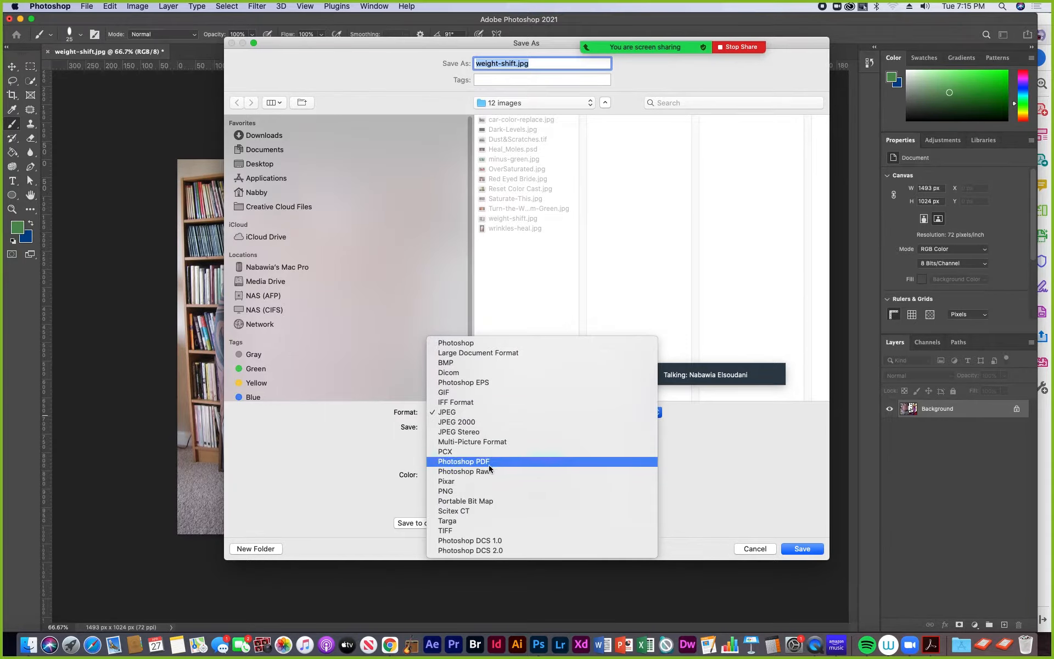
pyautogui.click(555, 462)
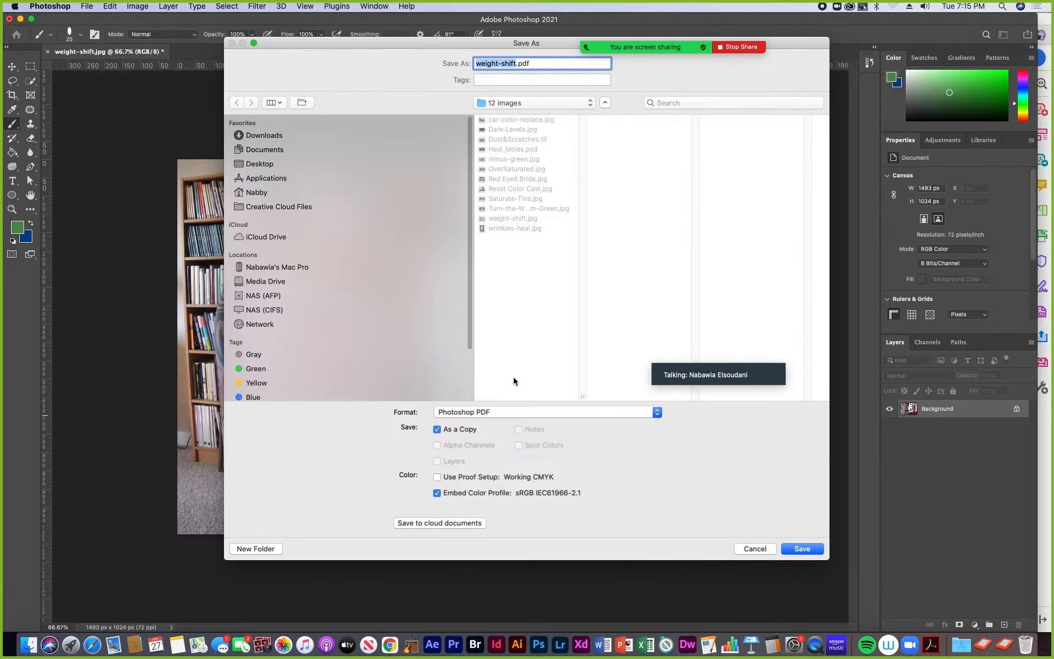
# - Save weight-shift.pdf in Exercise 6's Finished files folder with the offered PDF settings, and close weight-shift.jpg without saving its changes
pyautogui.click(591, 103)
pyautogui.click(531, 114)
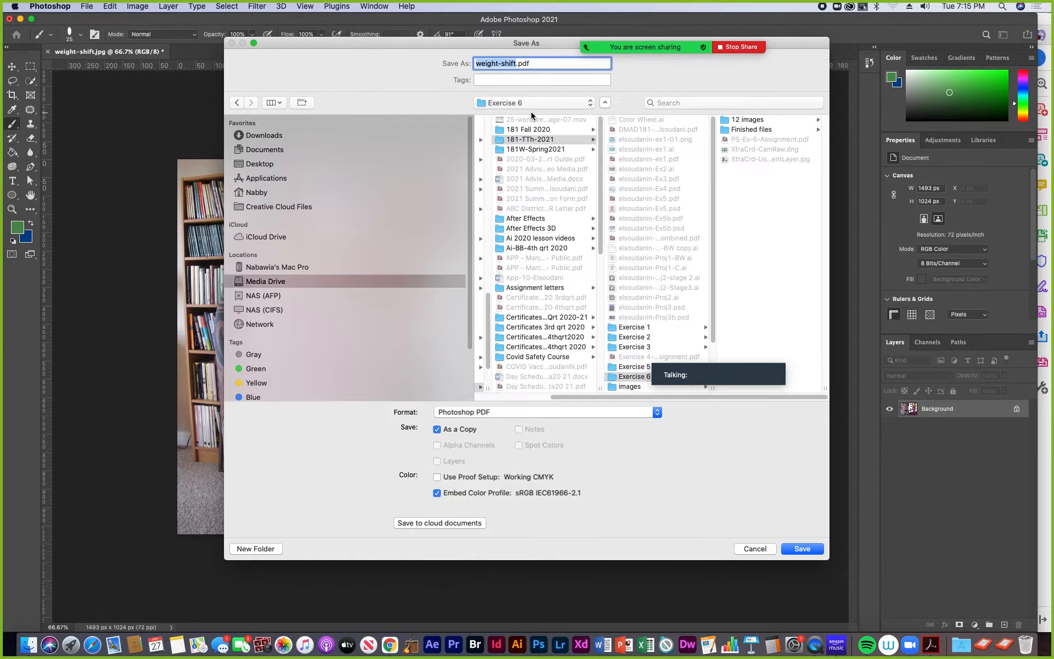
pyautogui.click(739, 130)
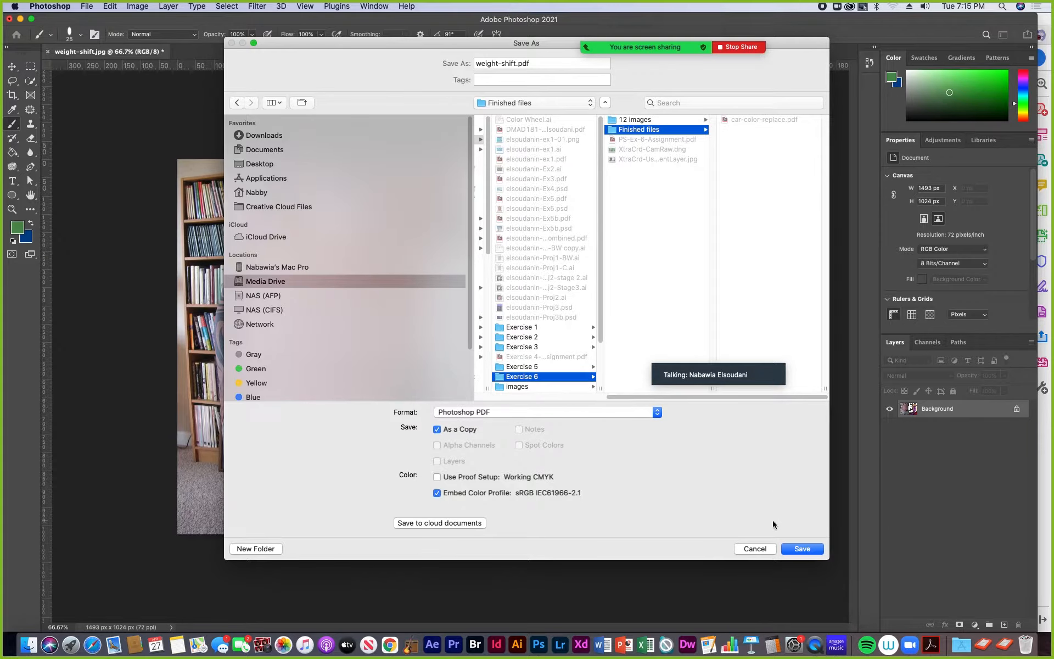
pyautogui.click(803, 548)
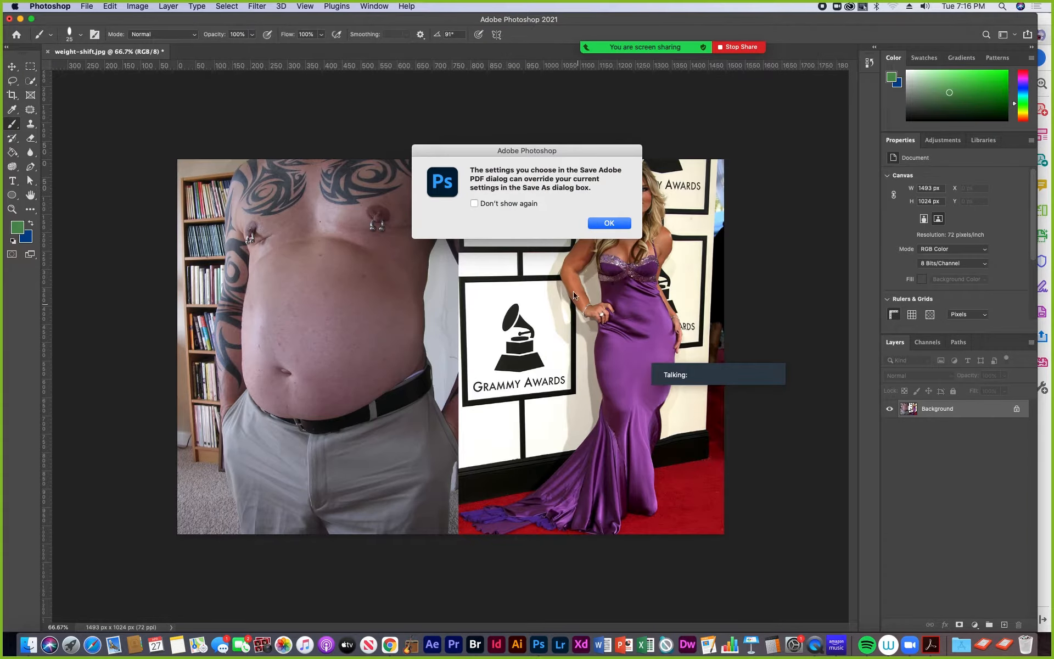
pyautogui.click(610, 223)
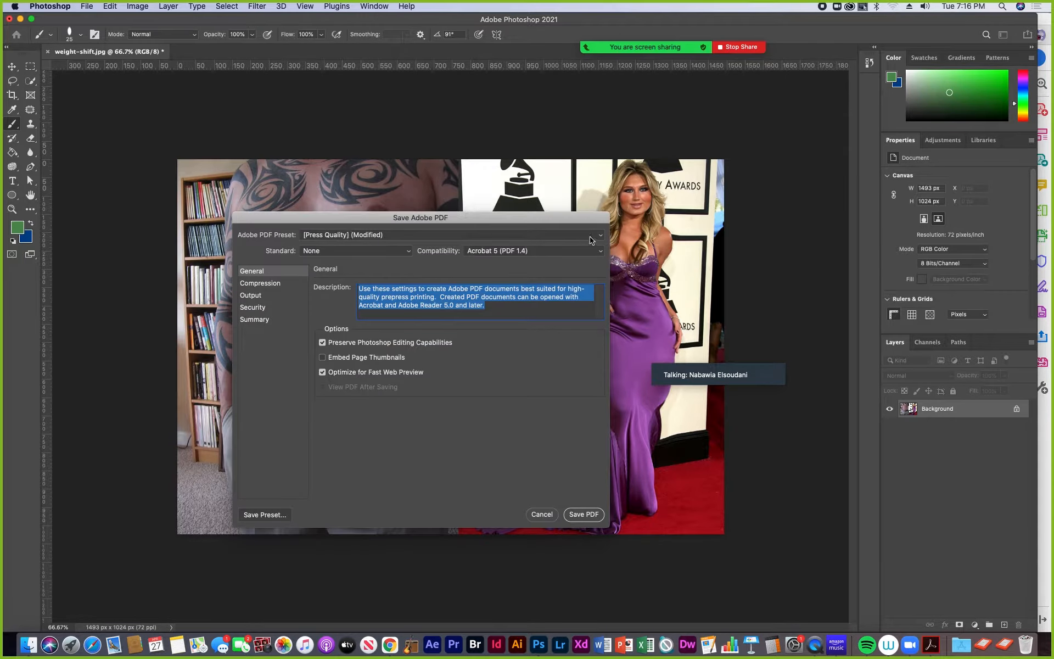
pyautogui.click(584, 515)
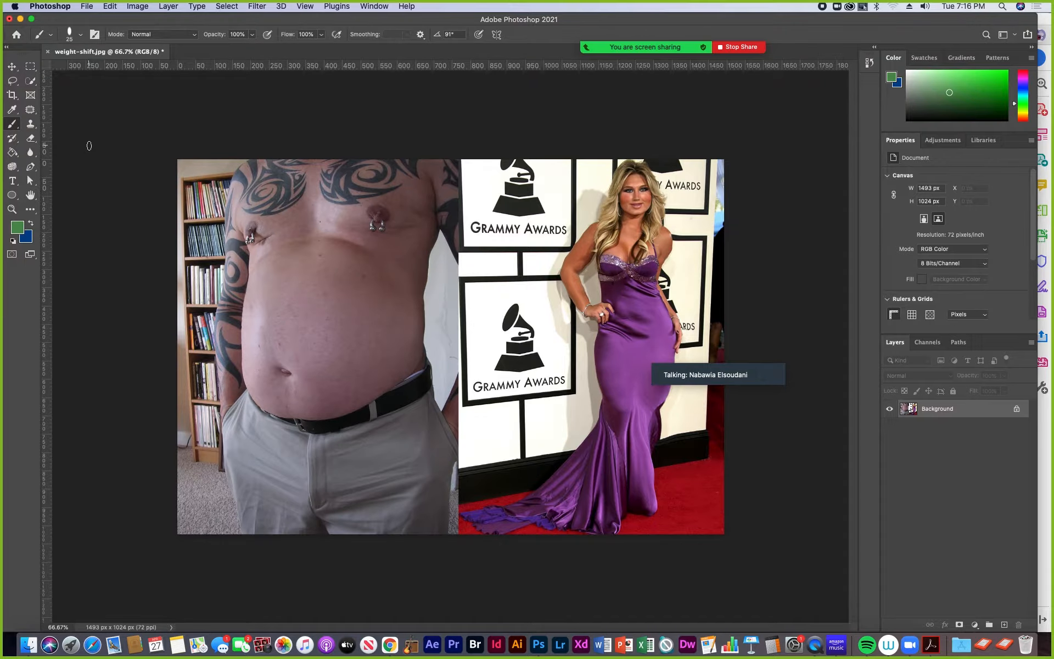
pyautogui.click(47, 52)
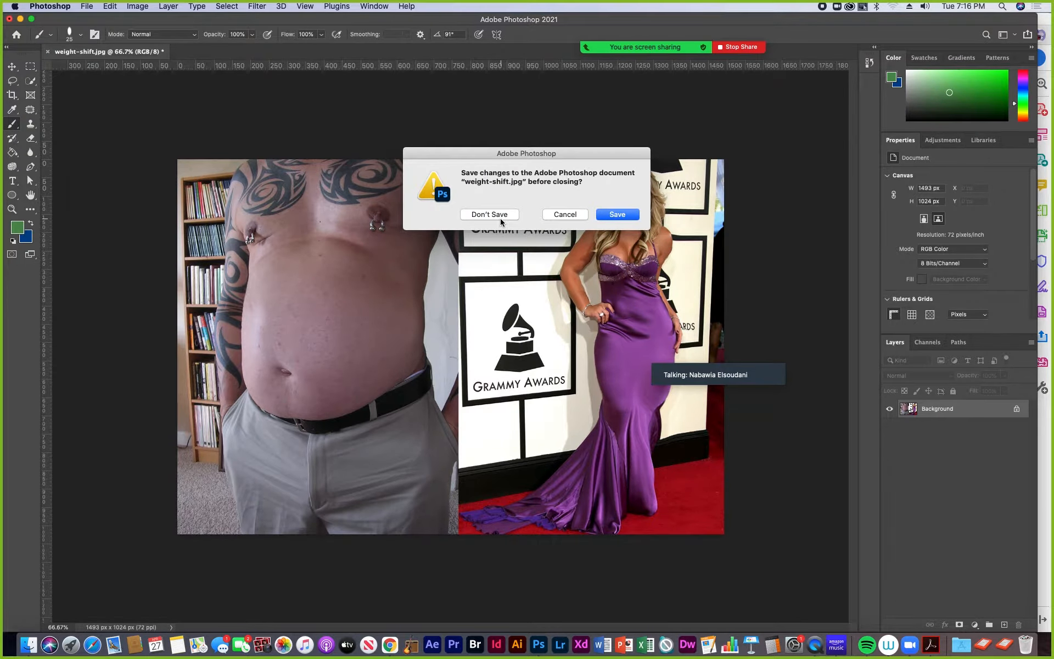
pyautogui.click(517, 214)
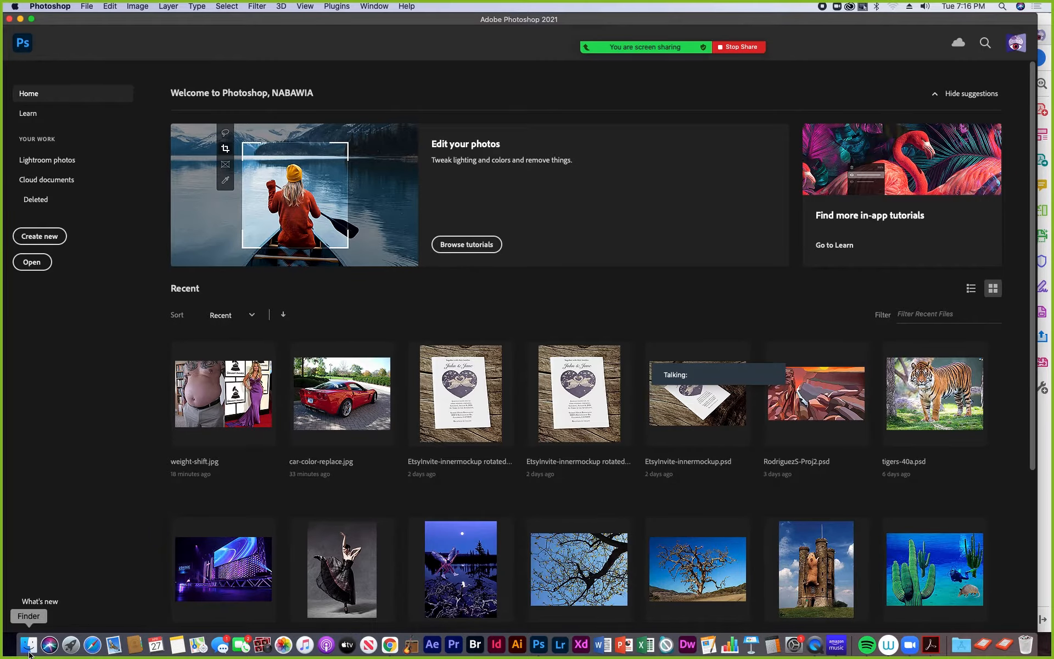
# - Switch to Acrobat and read the minus-green.jpg instructions in PS-Ex-6-Assignment.pdf
pyautogui.click(931, 645)
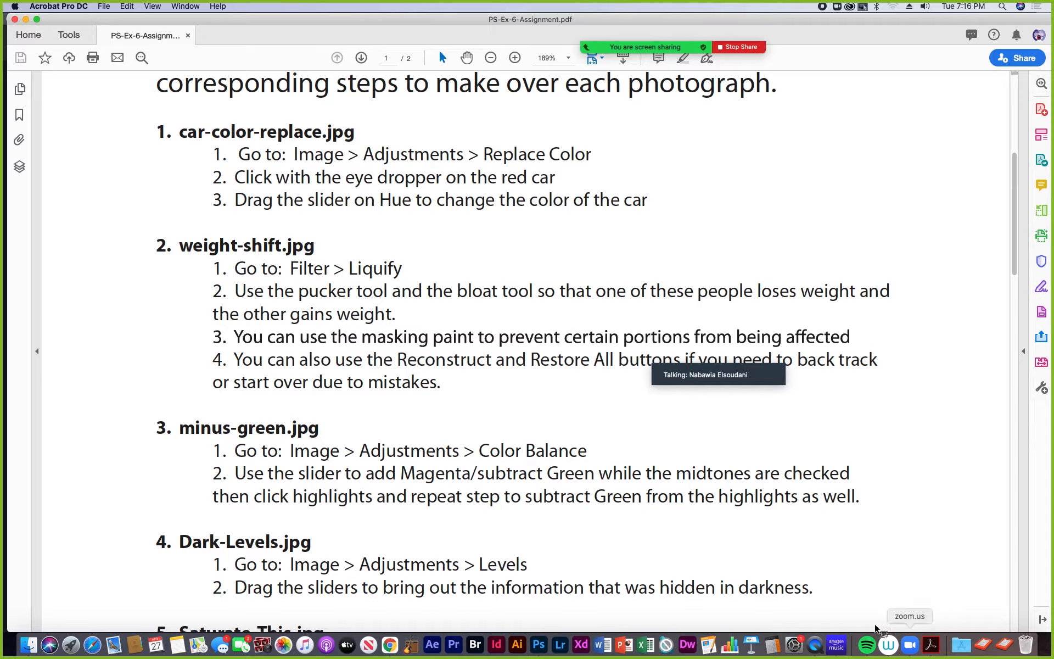
pyautogui.scroll(-1, 278, 435)
pyautogui.scroll(-5, 278, 434)
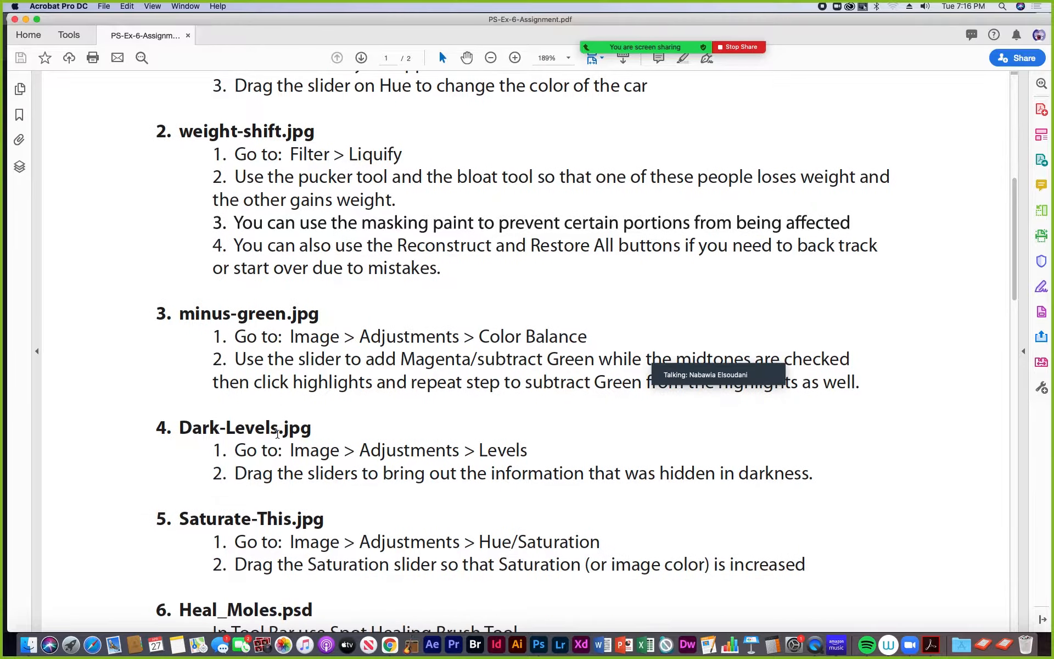
pyautogui.scroll(-2, 278, 434)
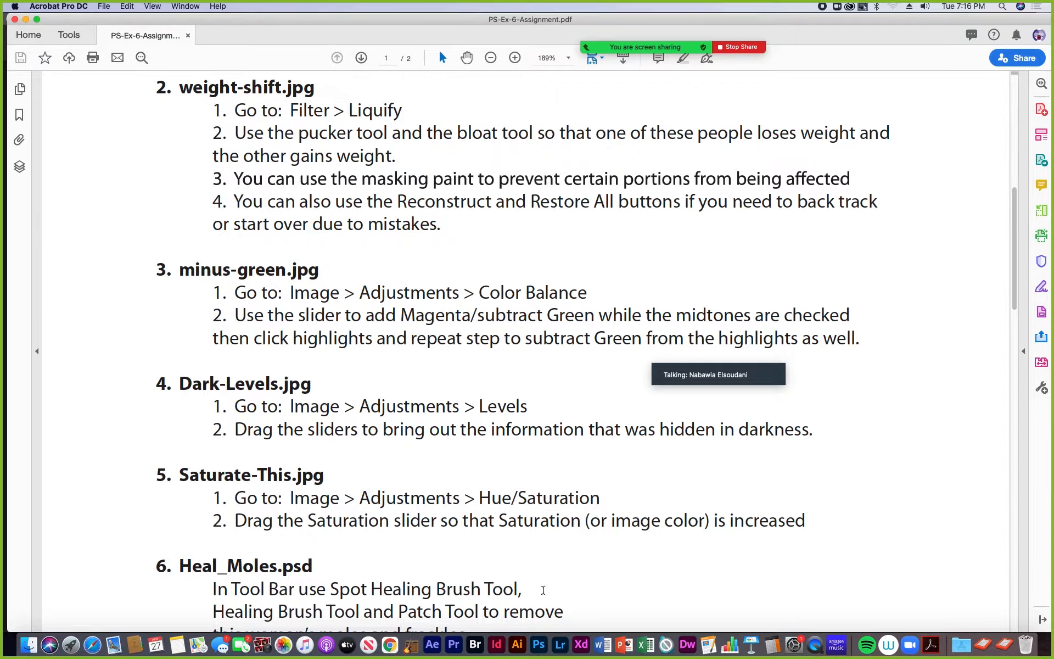
# - Switch back to Photoshop and open minus-green.jpg from the 12 images folder of Exercise 6
pyautogui.click(539, 645)
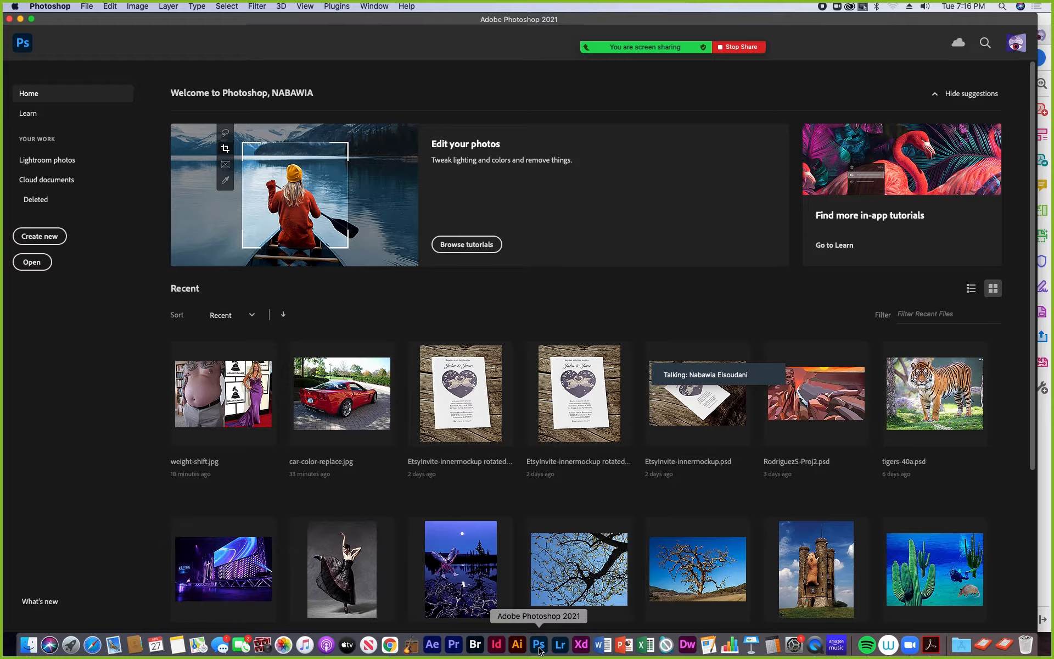
pyautogui.click(85, 7)
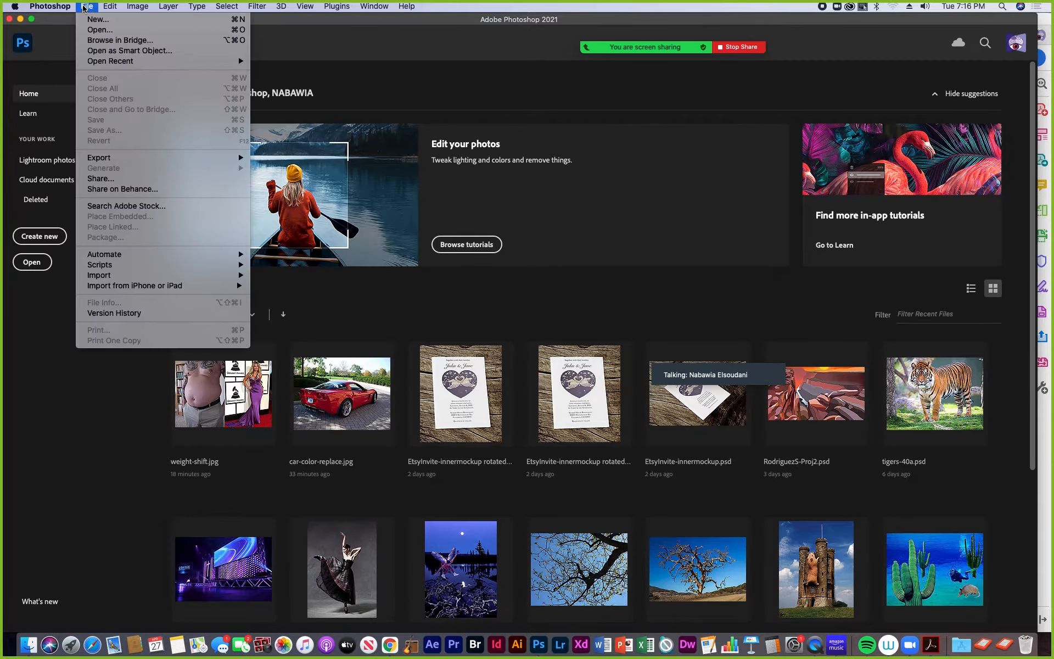
pyautogui.click(96, 30)
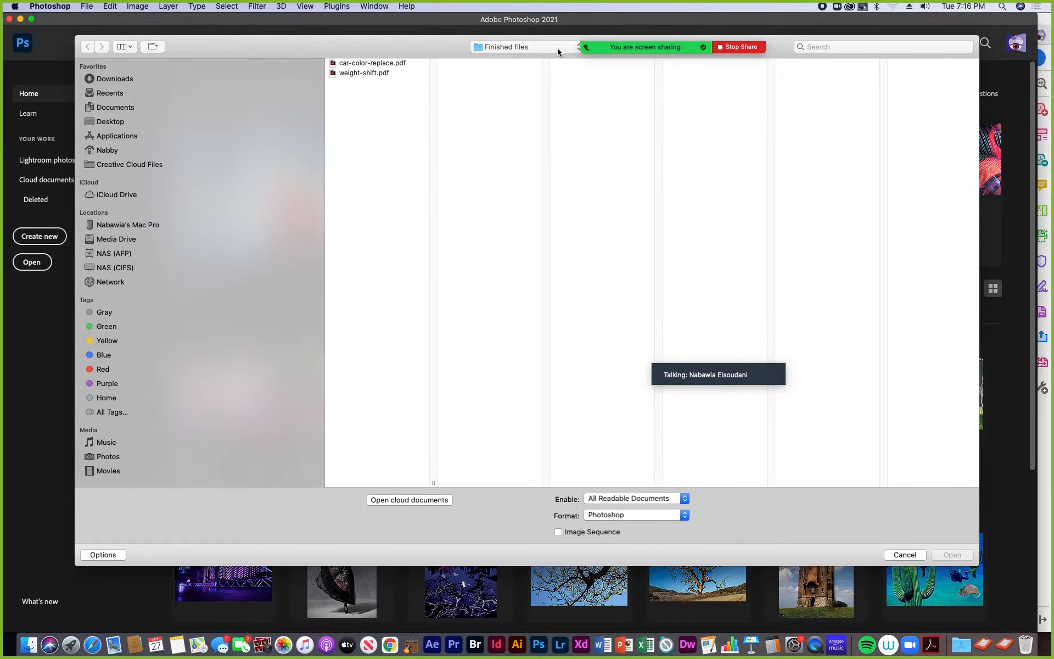
pyautogui.moveTo(441, 47); pyautogui.dragTo(403, 125)
pyautogui.click(539, 125)
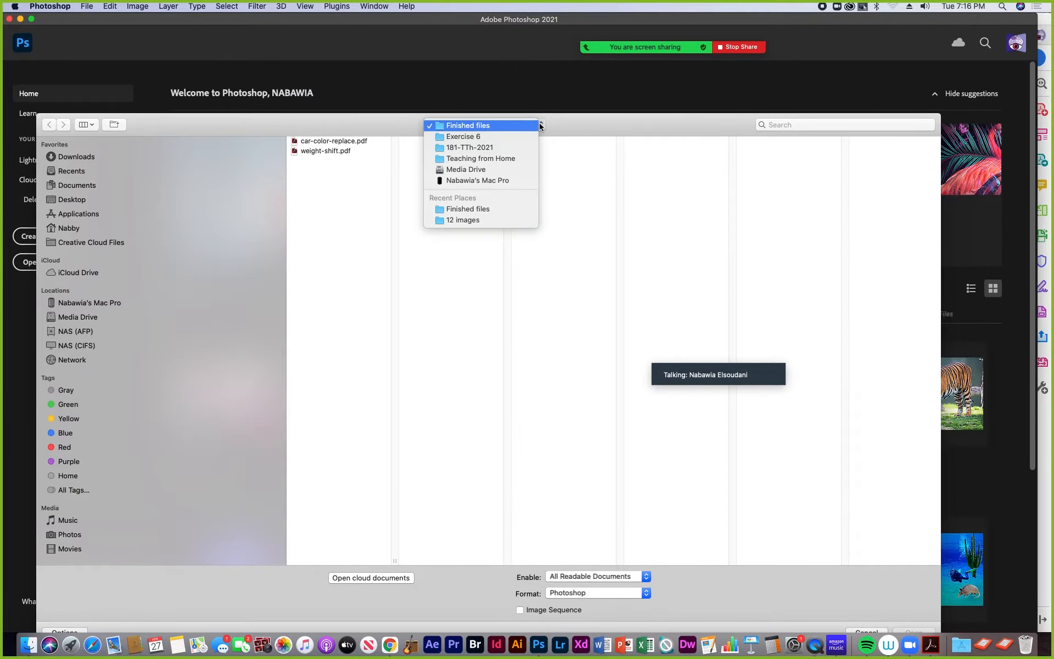
pyautogui.click(510, 138)
pyautogui.click(642, 142)
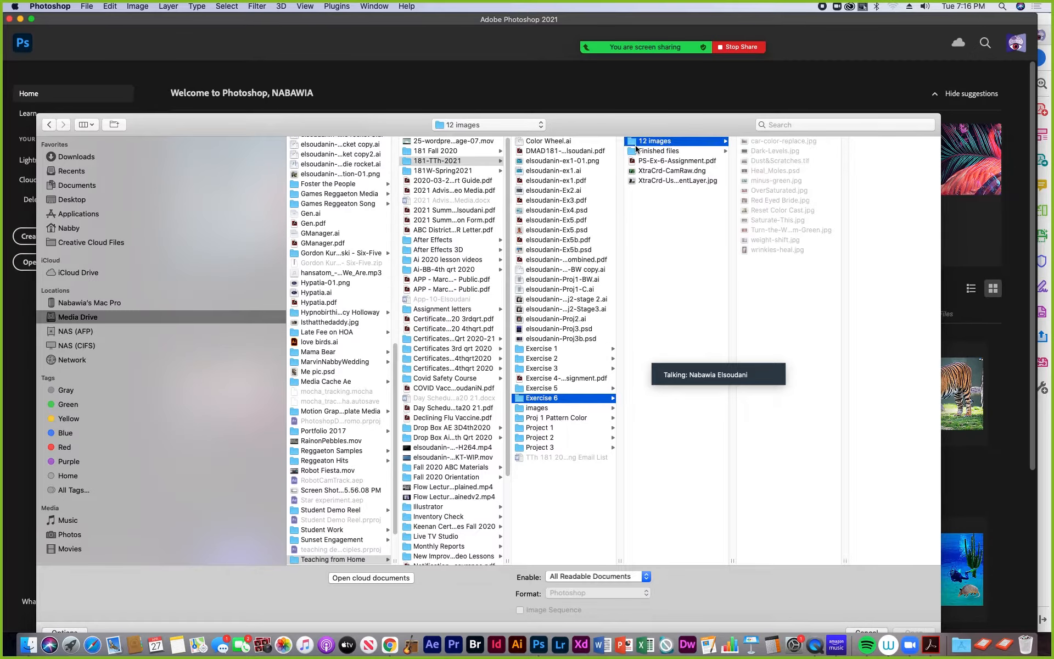
pyautogui.moveTo(716, 121); pyautogui.dragTo(696, 108)
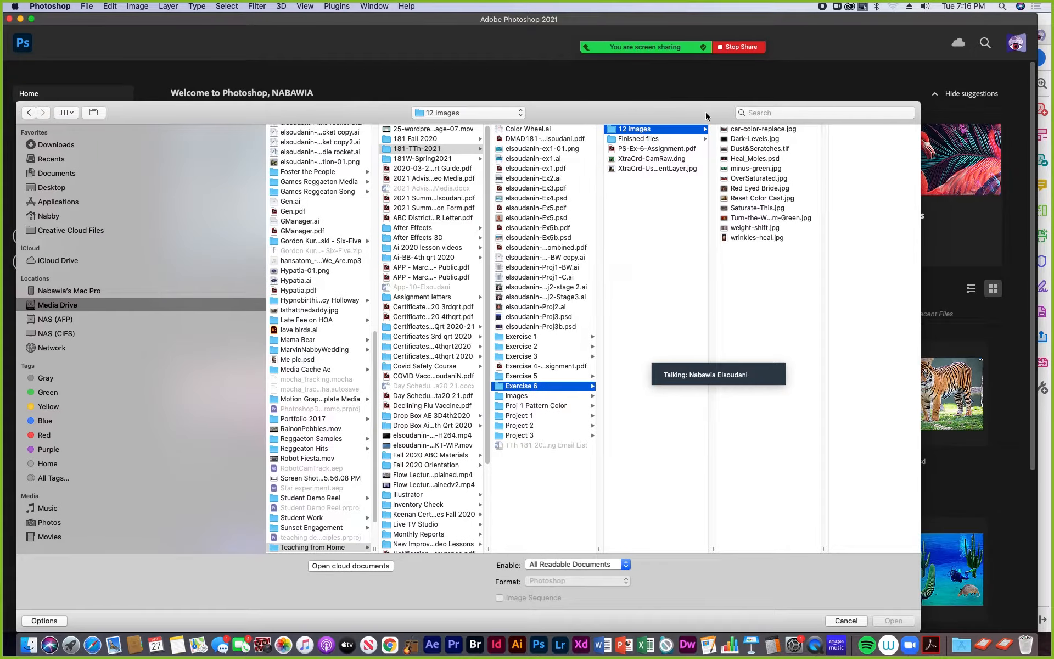
pyautogui.click(744, 170)
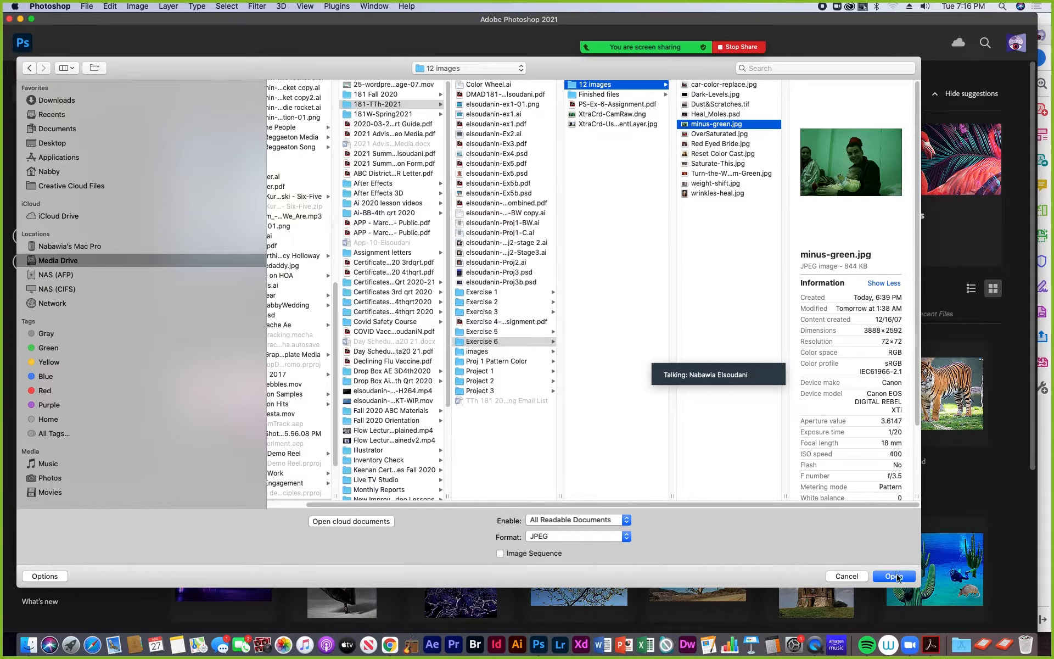
pyautogui.click(895, 576)
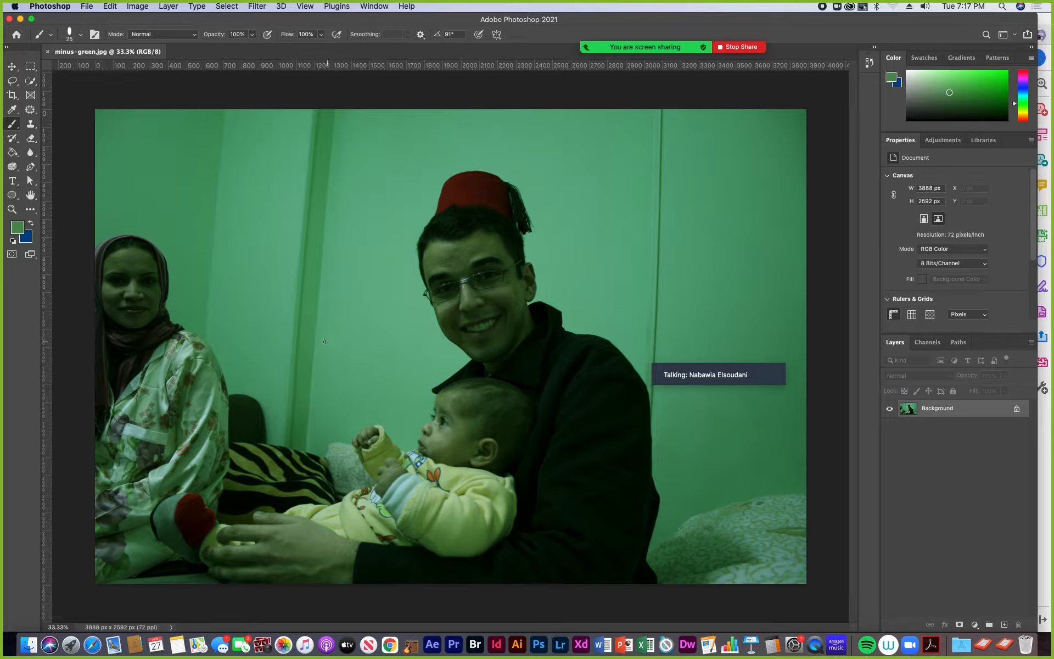
# - Try a direct Color Balance adjustment on the photo, shifting the midtones from green toward magenta to -44
pyautogui.moveTo(652, 353)
pyautogui.click(139, 6)
pyautogui.moveTo(147, 38)
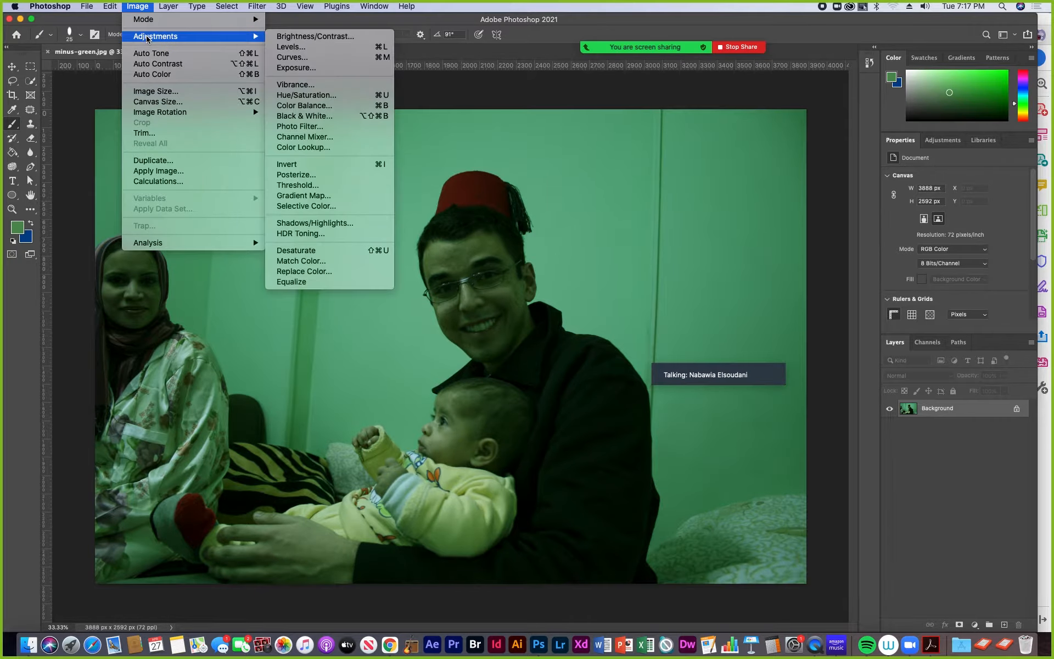
pyautogui.click(332, 106)
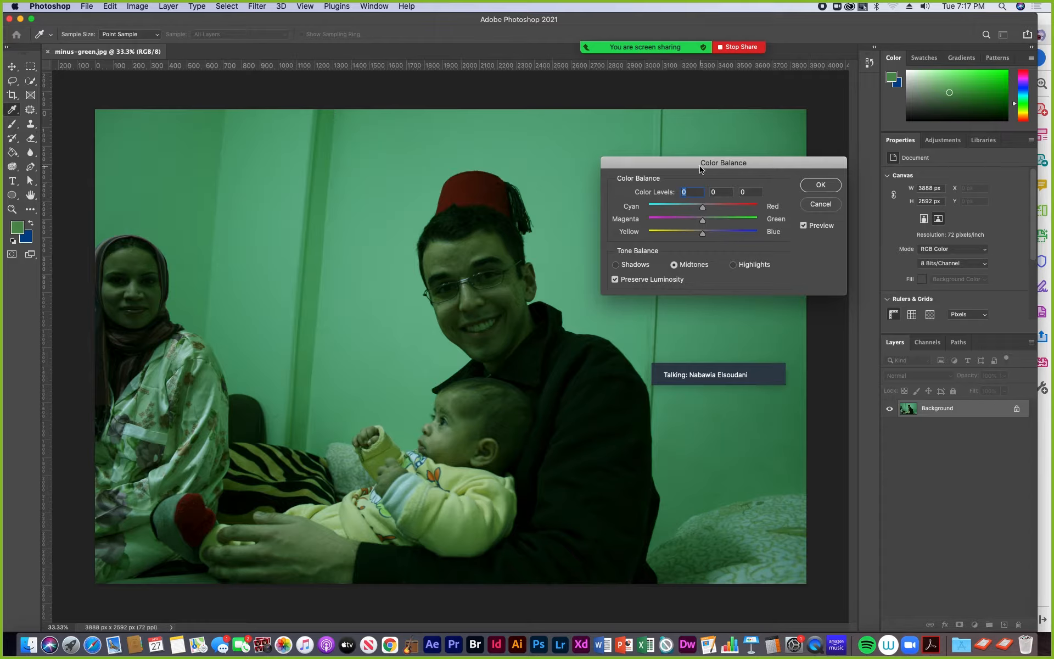
pyautogui.moveTo(702, 164); pyautogui.dragTo(681, 139)
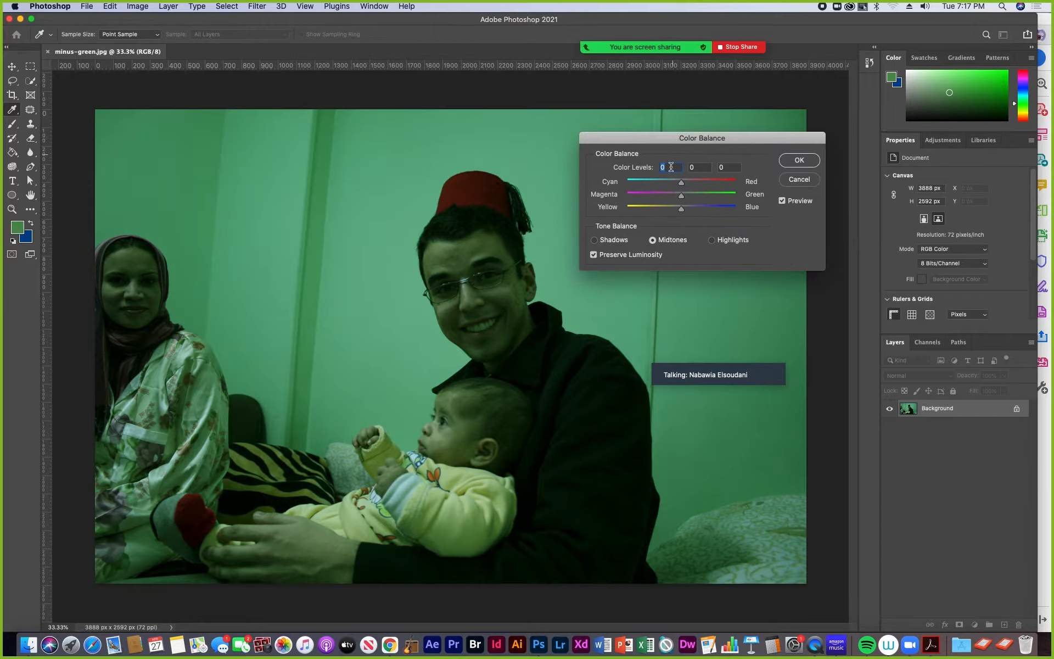
pyautogui.click(682, 198)
pyautogui.moveTo(682, 198); pyautogui.dragTo(659, 201)
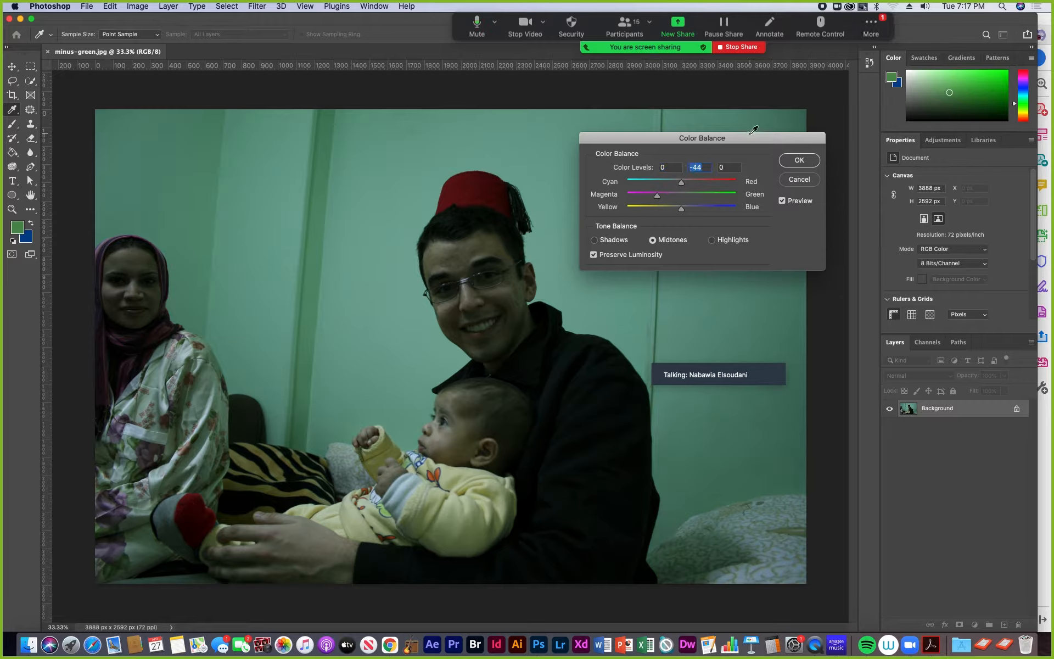
# - Open the Zoom meeting chat, check the newest message and close the chat
pyautogui.click(885, 20)
pyautogui.click(881, 52)
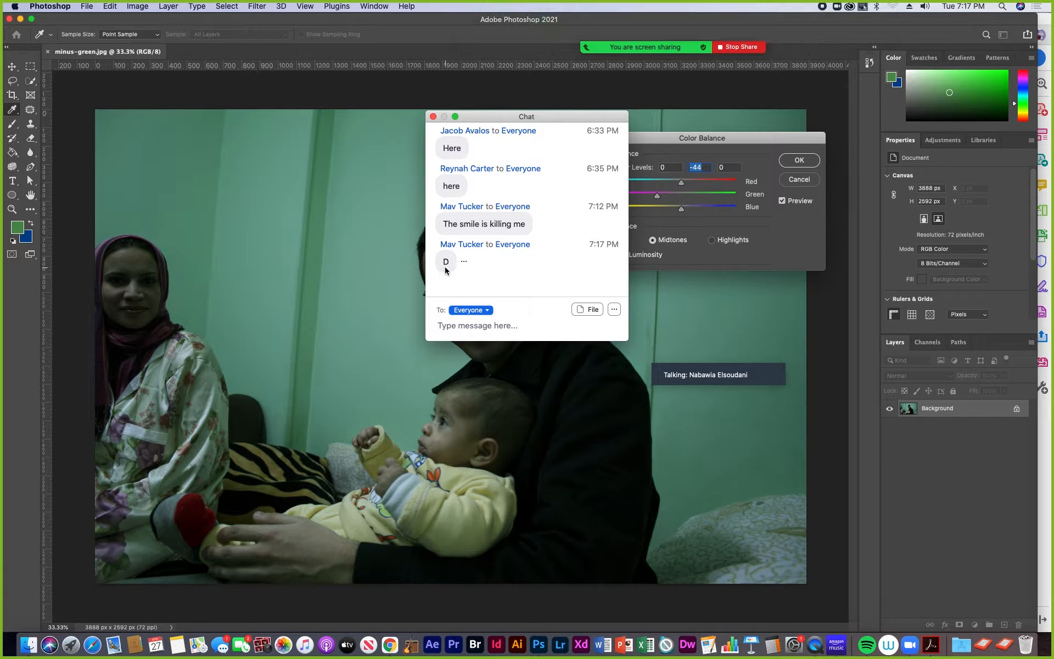
pyautogui.click(433, 117)
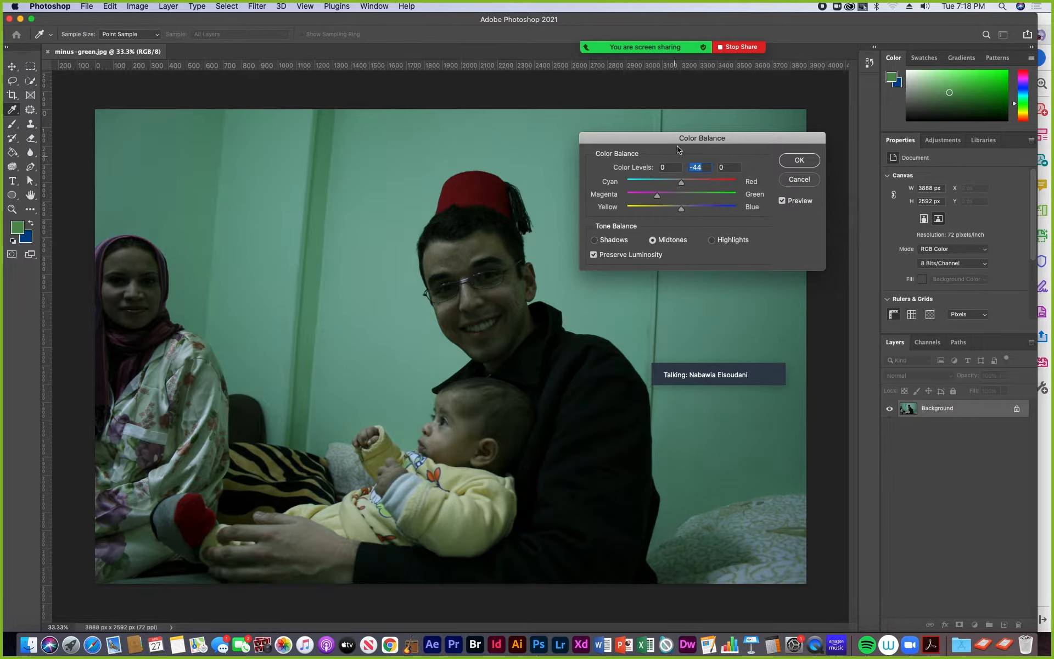
# - Cancel the direct Color Balance adjustment and add a Color Balance adjustment layer above the Background layer
pyautogui.click(801, 181)
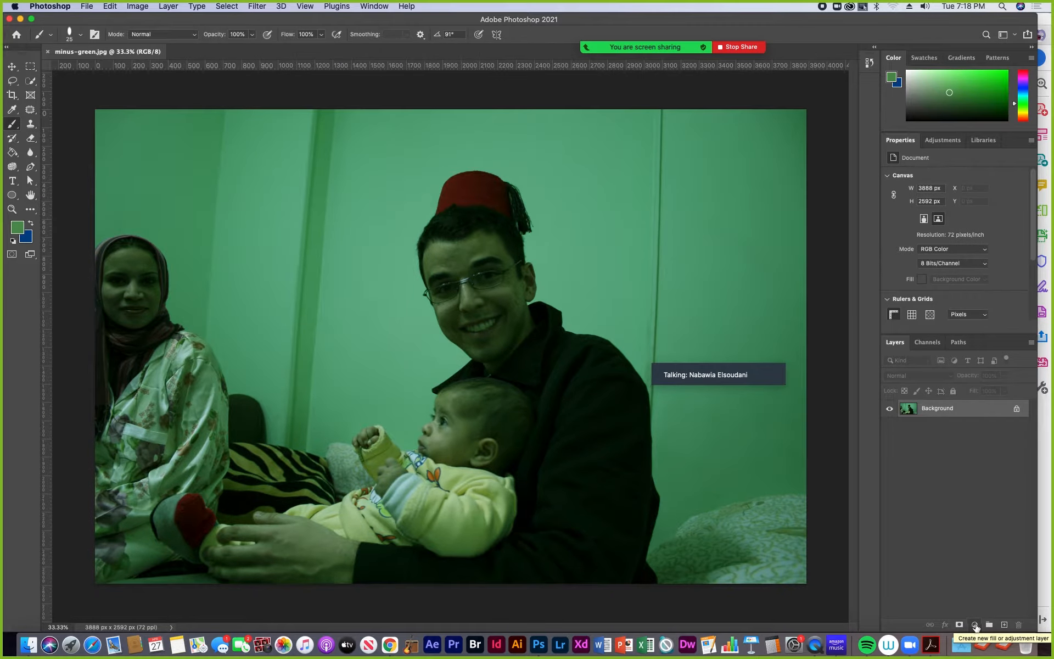
pyautogui.click(976, 625)
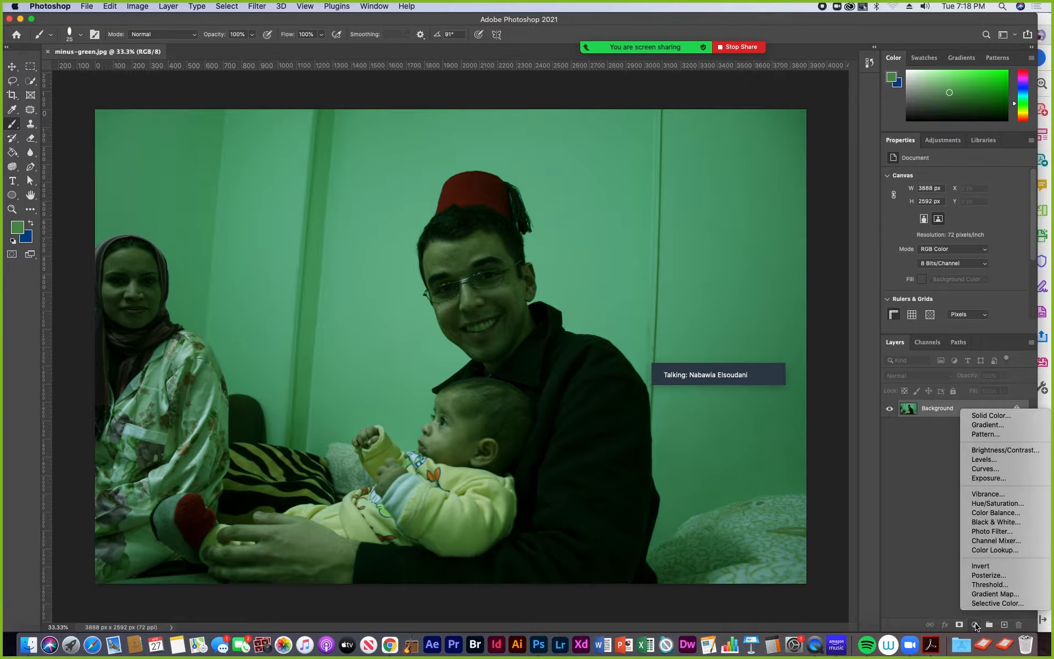
pyautogui.click(997, 513)
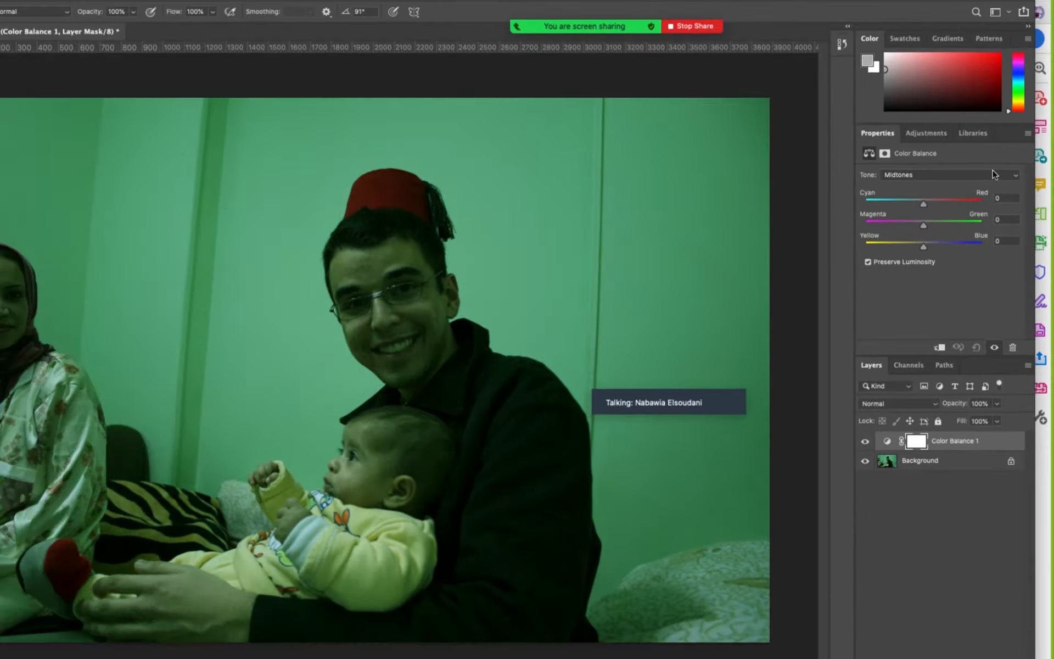
# - Check the adjustment layer's tone choices, keep Midtones, and set its Magenta–Green value to -51
pyautogui.click(928, 175)
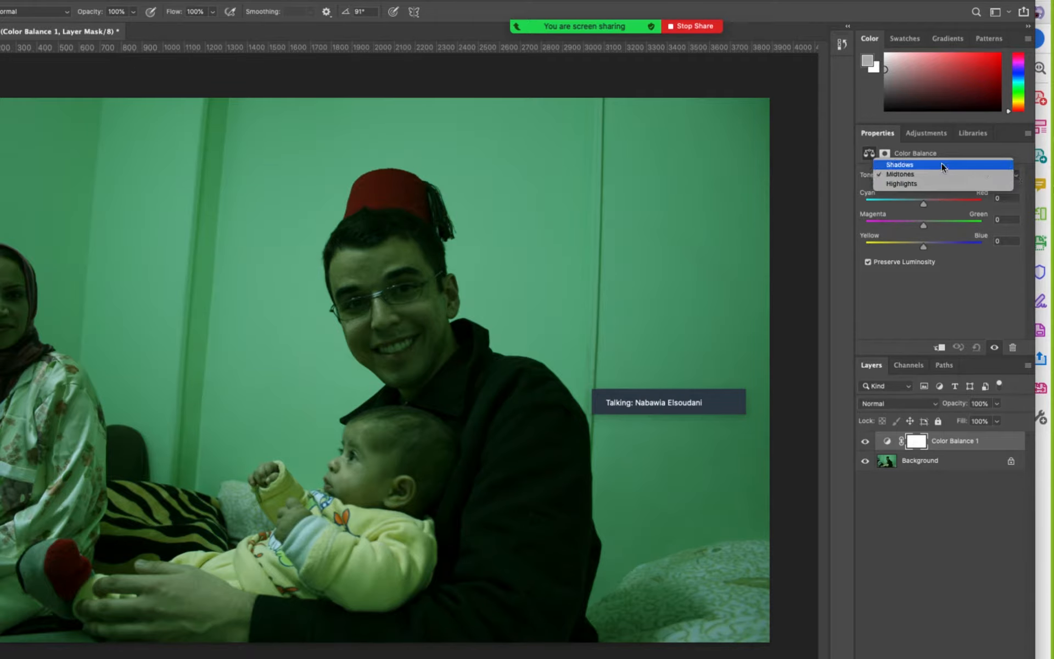
pyautogui.click(855, 188)
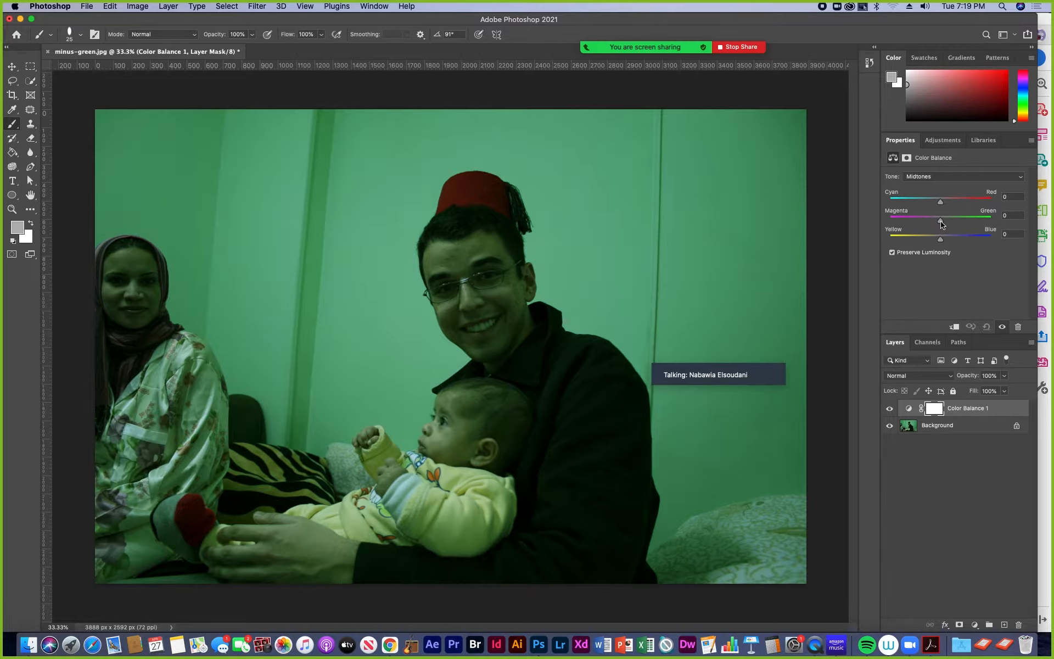
pyautogui.moveTo(941, 223); pyautogui.dragTo(934, 224)
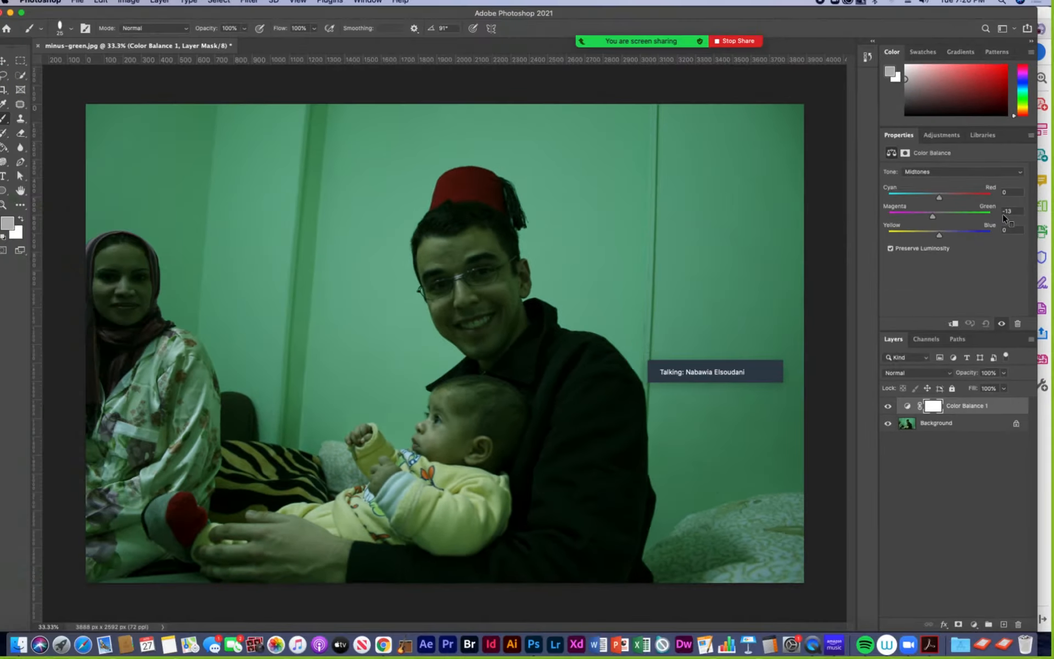
pyautogui.moveTo(932, 216)
pyautogui.mouseDown()
pyautogui.moveTo(903, 223)
pyautogui.moveTo(914, 222)
pyautogui.mouseUp()
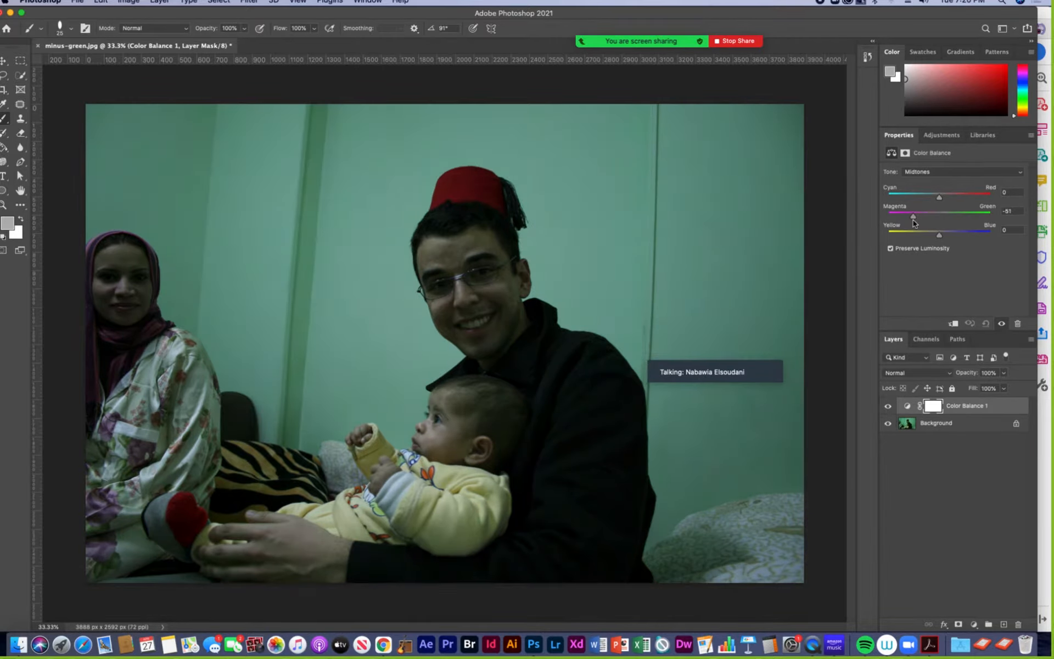
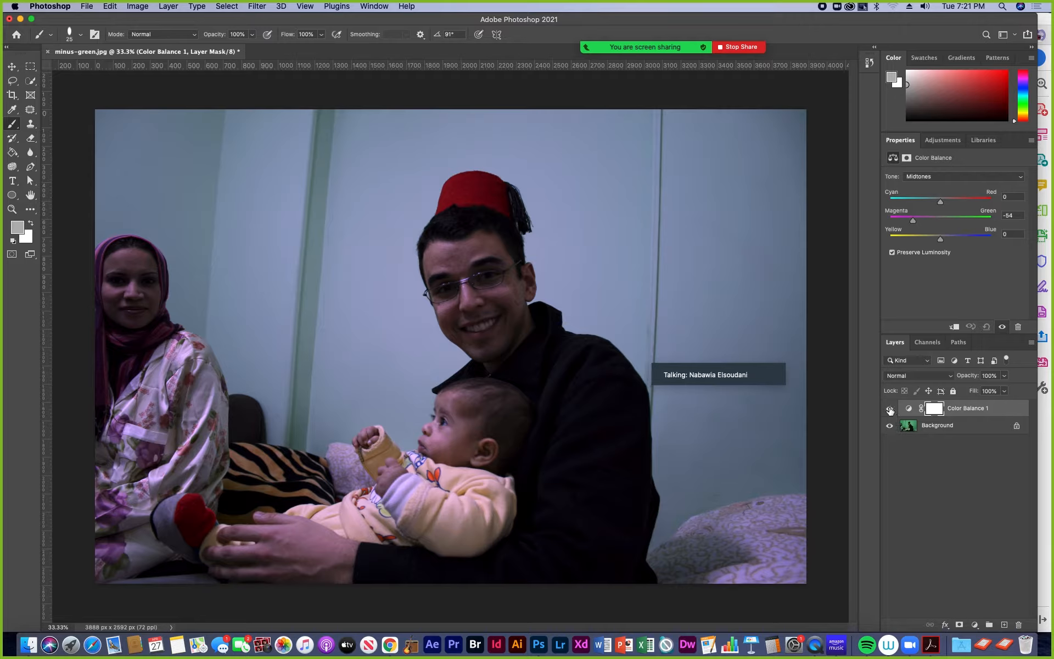
# - Hide and reshow the Color Balance adjustment layer to compare the photo before and after the green correction
pyautogui.click(890, 409)
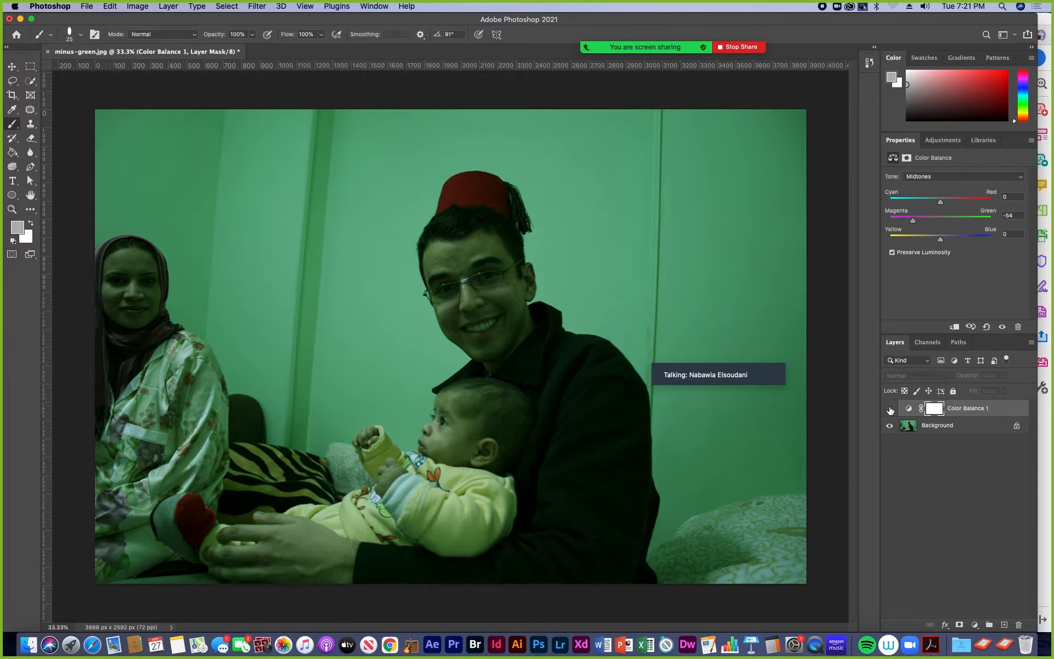
pyautogui.click(890, 409)
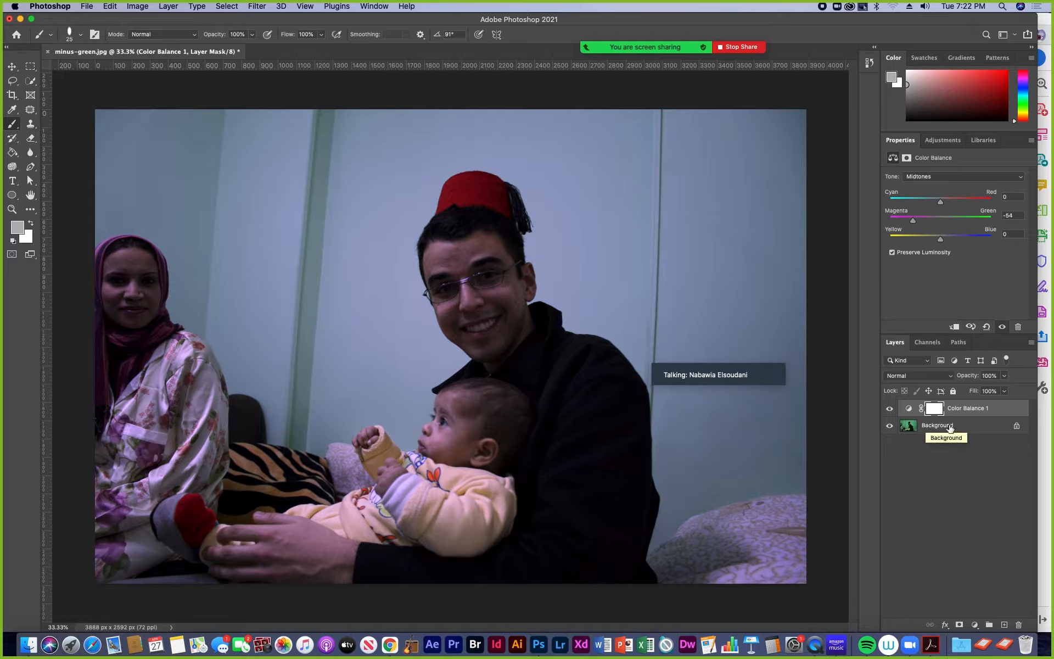
pyautogui.moveTo(731, 348)
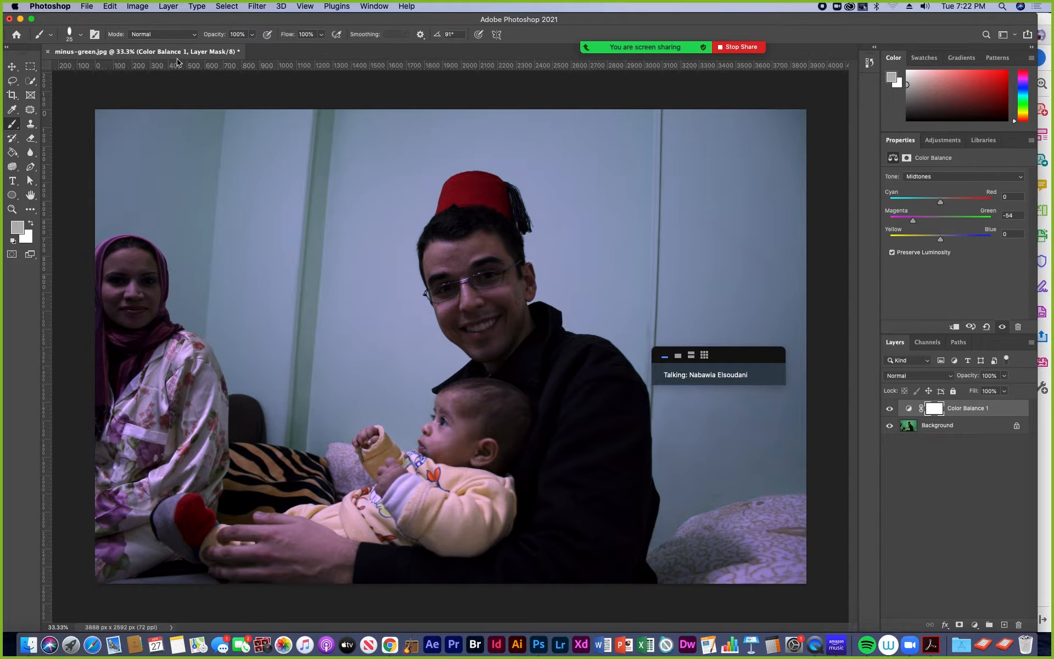
# - Start saving the corrected photo on the computer as minus-green.pdf in Photoshop PDF format
pyautogui.click(86, 6)
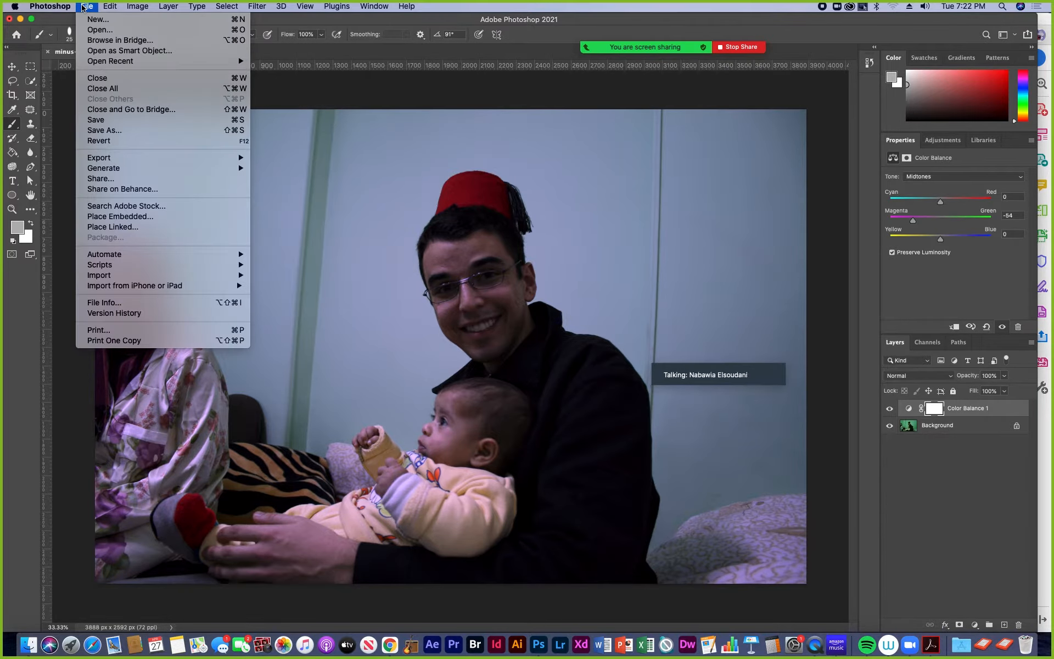
pyautogui.click(109, 132)
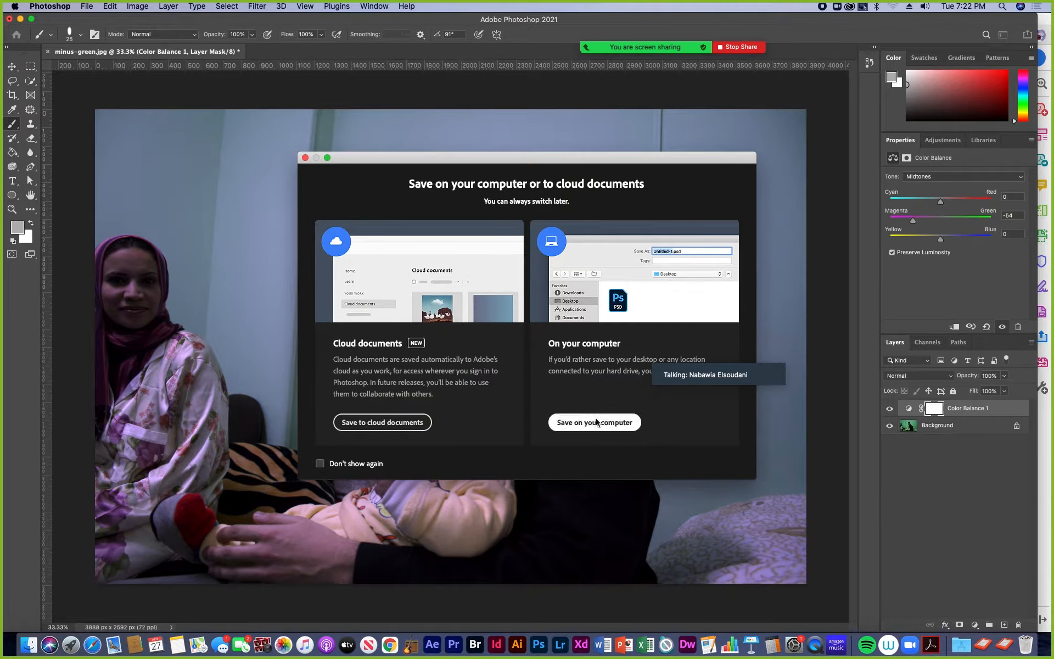
pyautogui.click(597, 422)
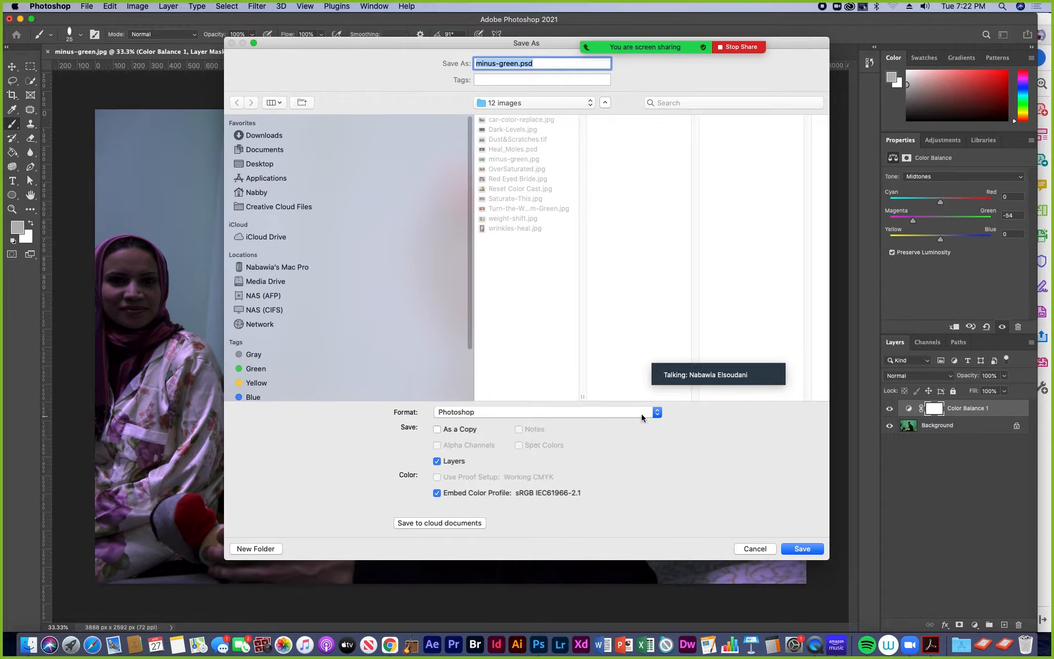
pyautogui.click(658, 414)
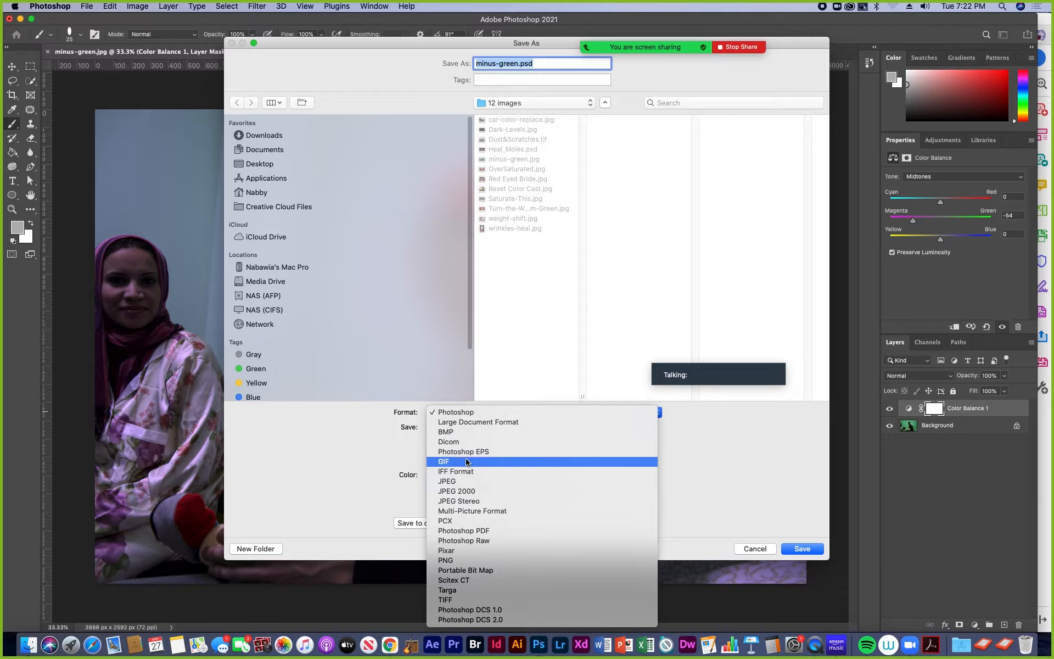
pyautogui.click(477, 531)
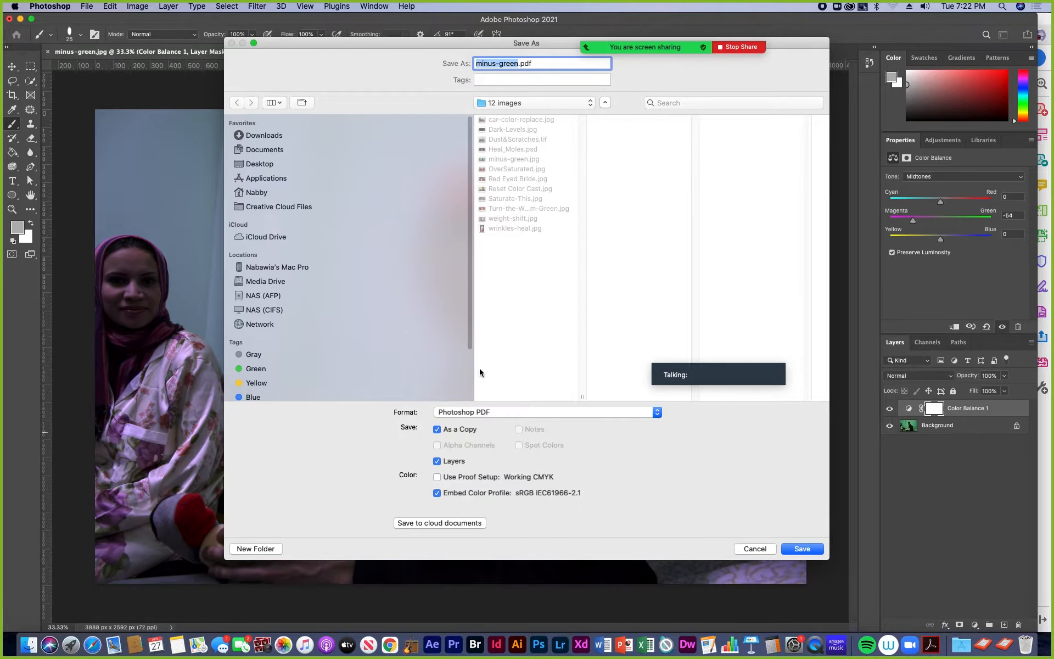
# - Save the PDF in Exercise 6's Finished files folder with Preserve Photoshop Editing Capabilities on, and close minus-green.jpg without saving
pyautogui.click(584, 103)
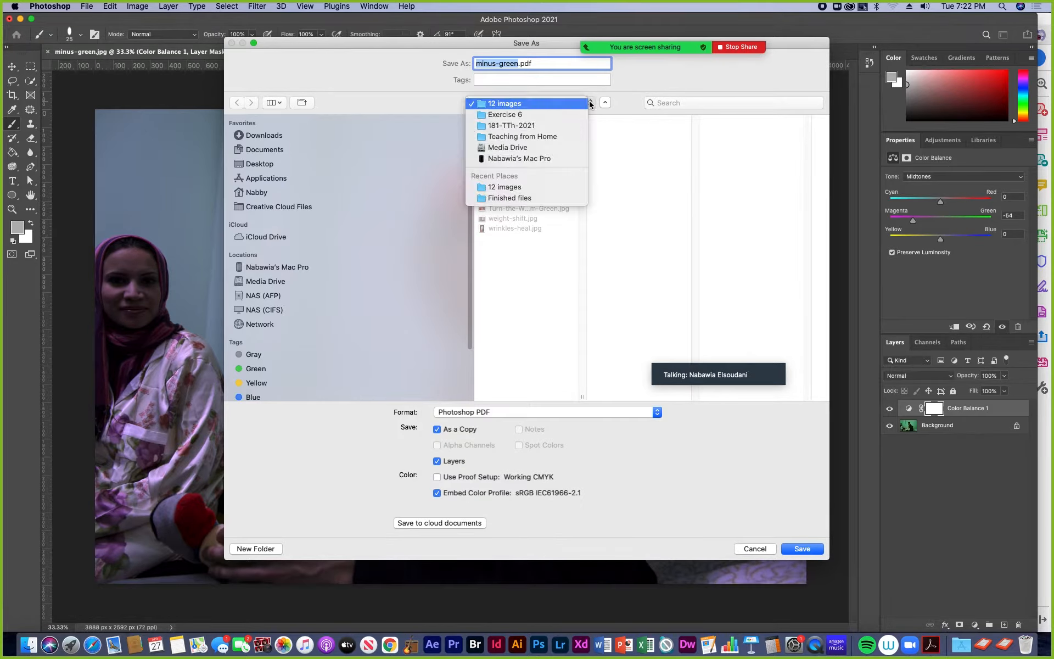
pyautogui.click(524, 115)
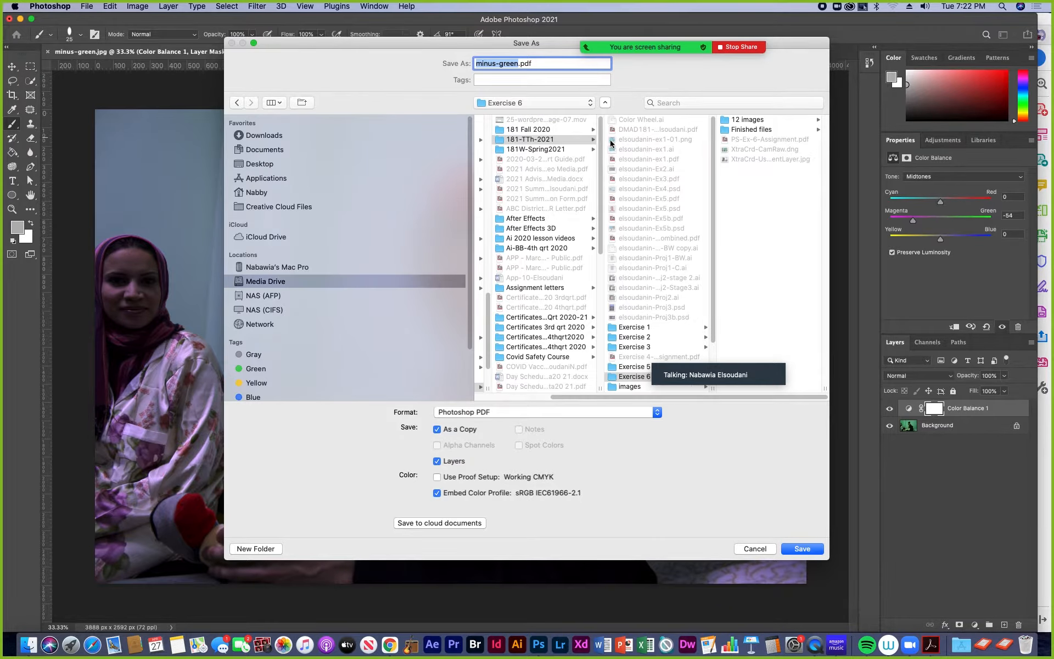
pyautogui.click(751, 129)
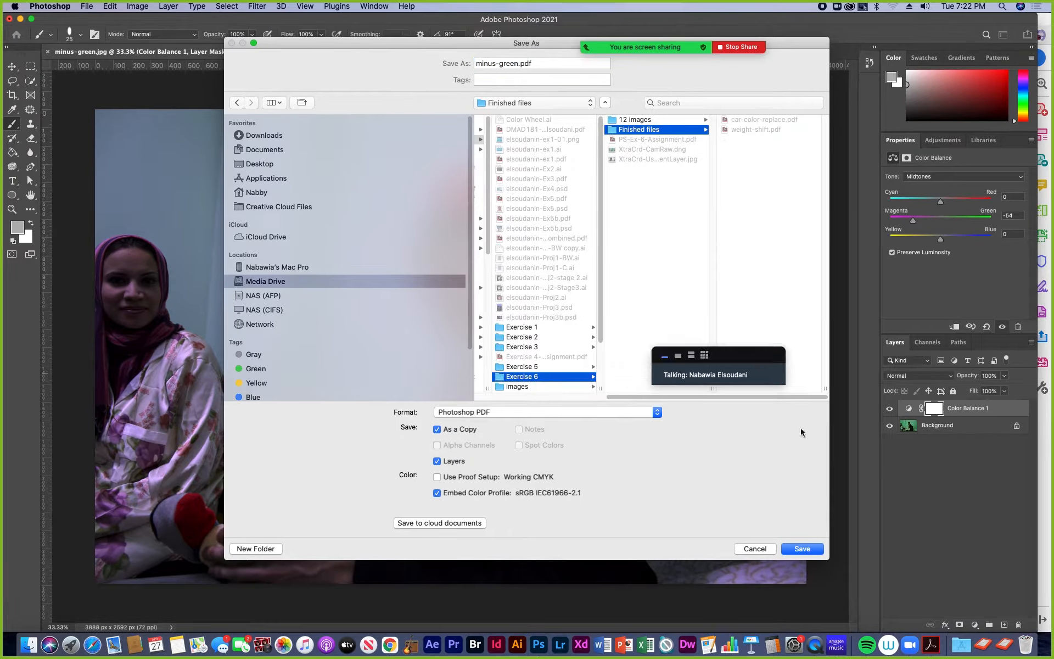
pyautogui.click(803, 549)
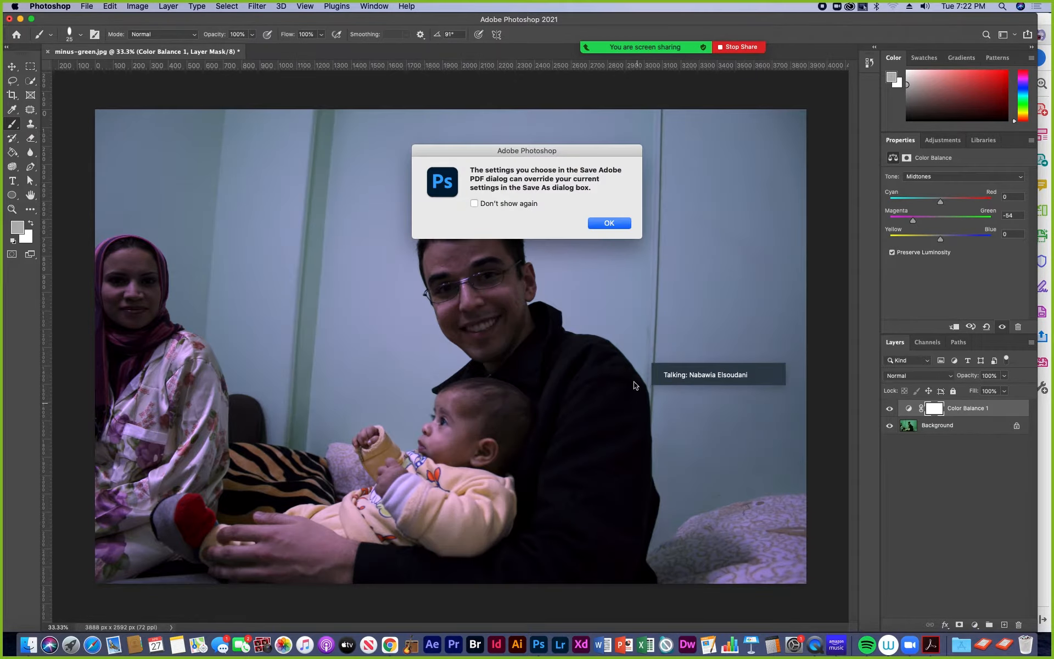
pyautogui.click(610, 223)
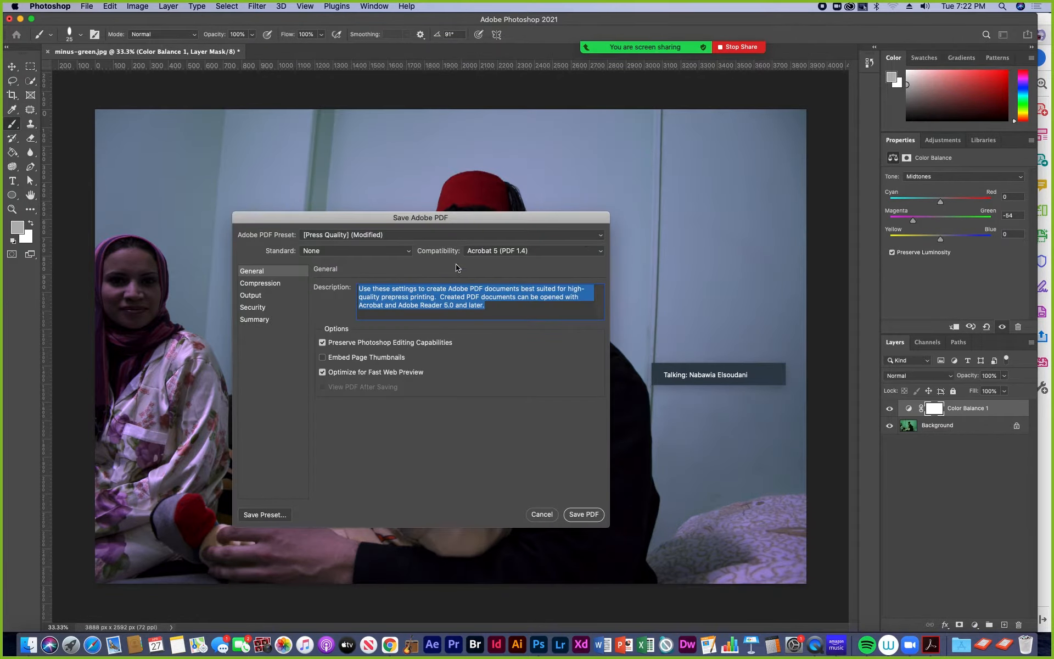
pyautogui.click(584, 514)
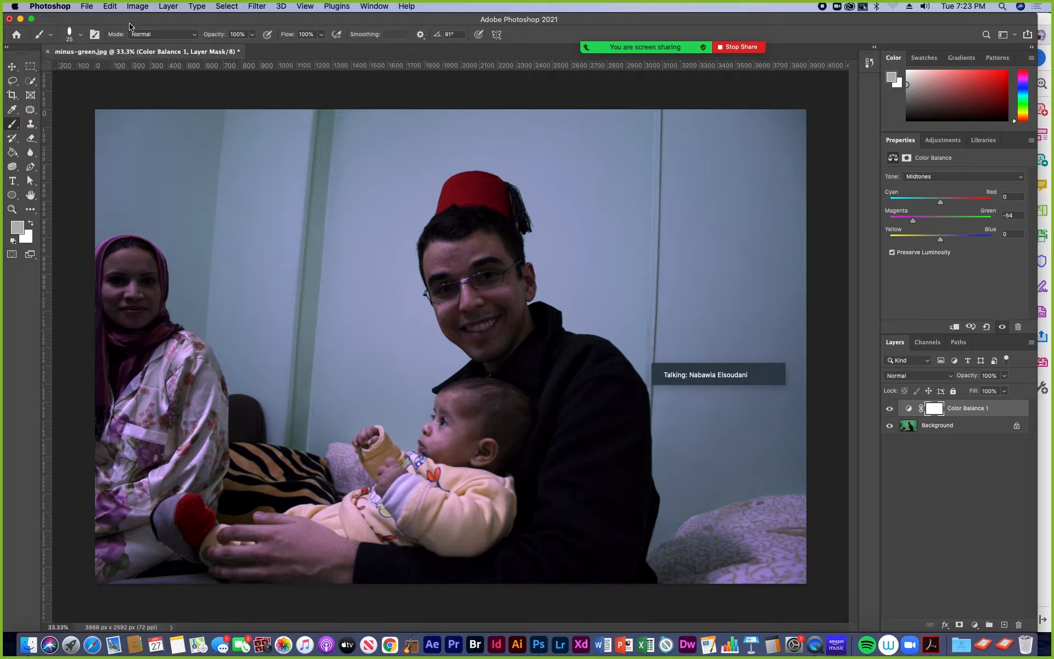
pyautogui.click(47, 52)
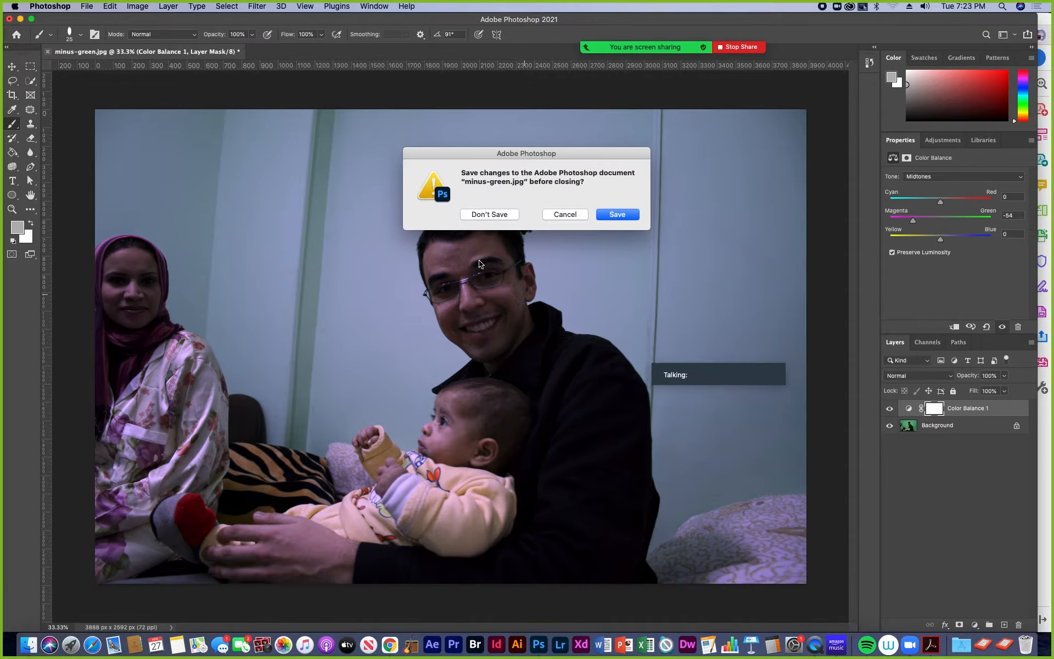
pyautogui.click(483, 215)
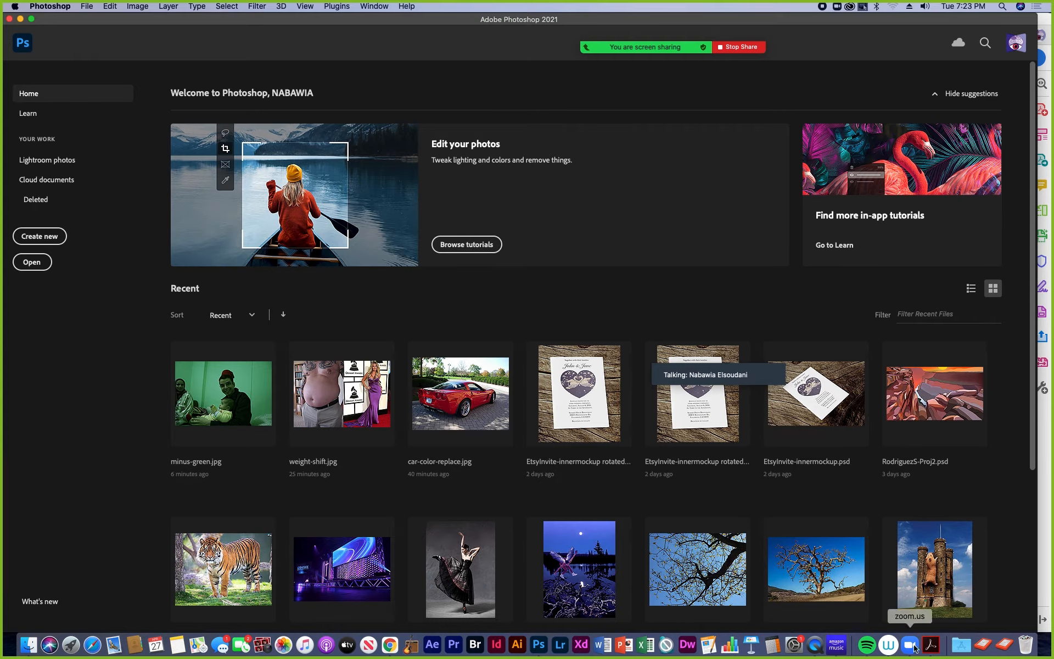
# - Check the next task in the assignment PDF in Acrobat, return to Photoshop and open Dark-Levels.jpg from the 12 images folder
pyautogui.click(931, 645)
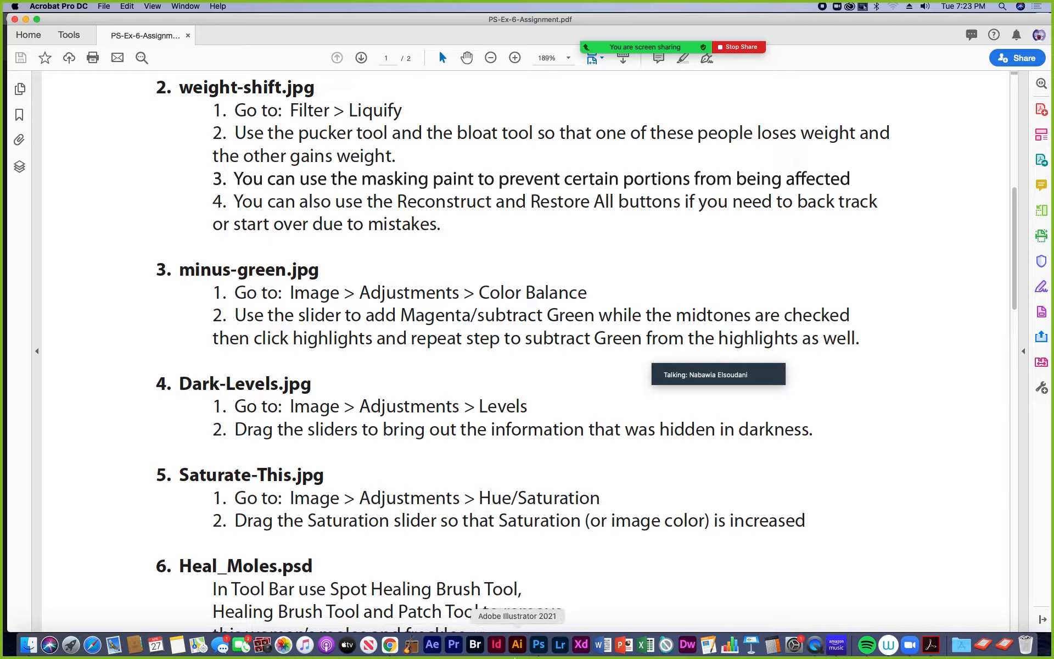
pyautogui.click(539, 645)
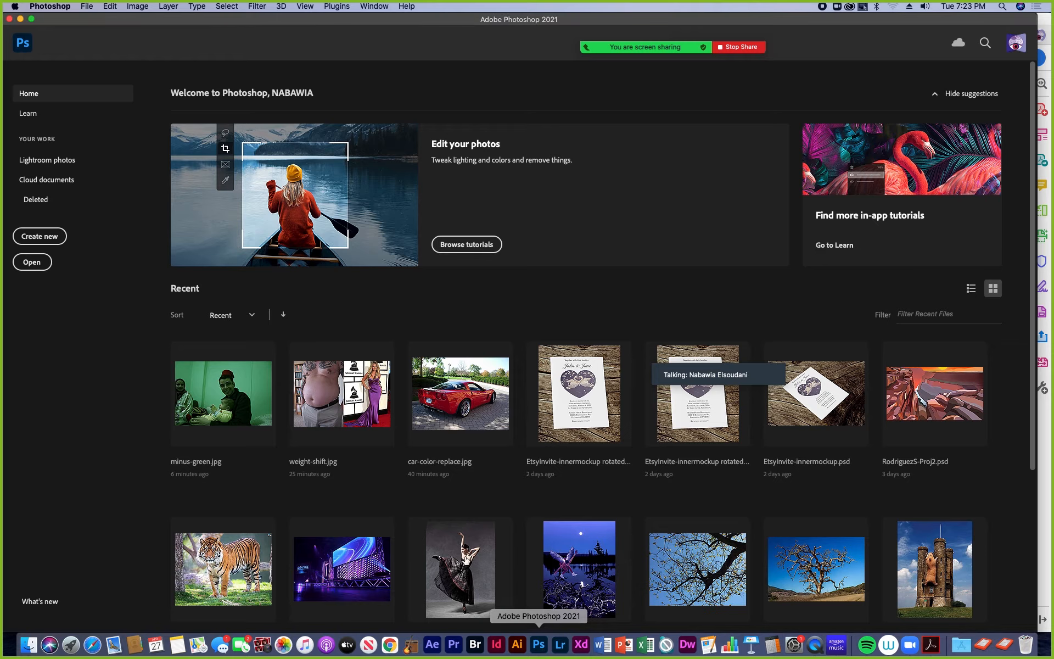
pyautogui.click(88, 7)
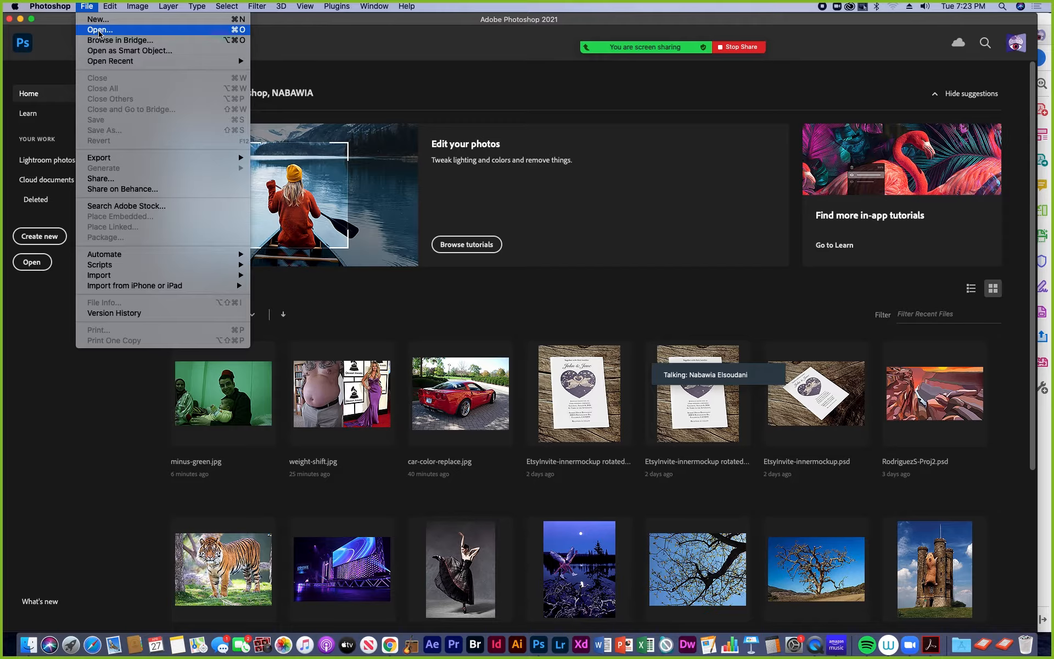
pyautogui.click(100, 32)
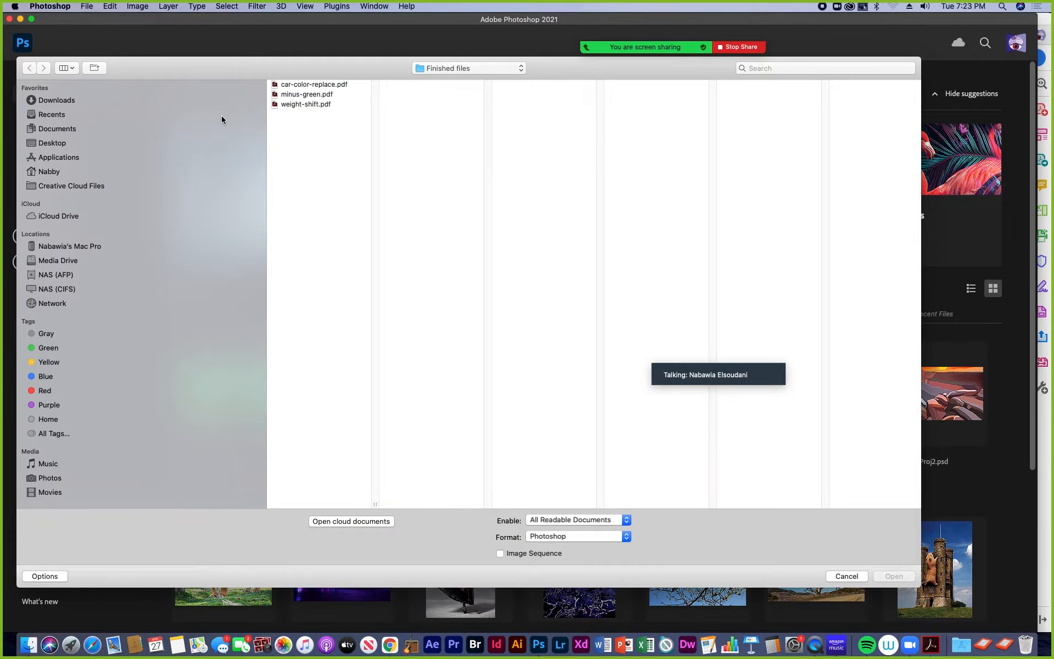
pyautogui.click(523, 66)
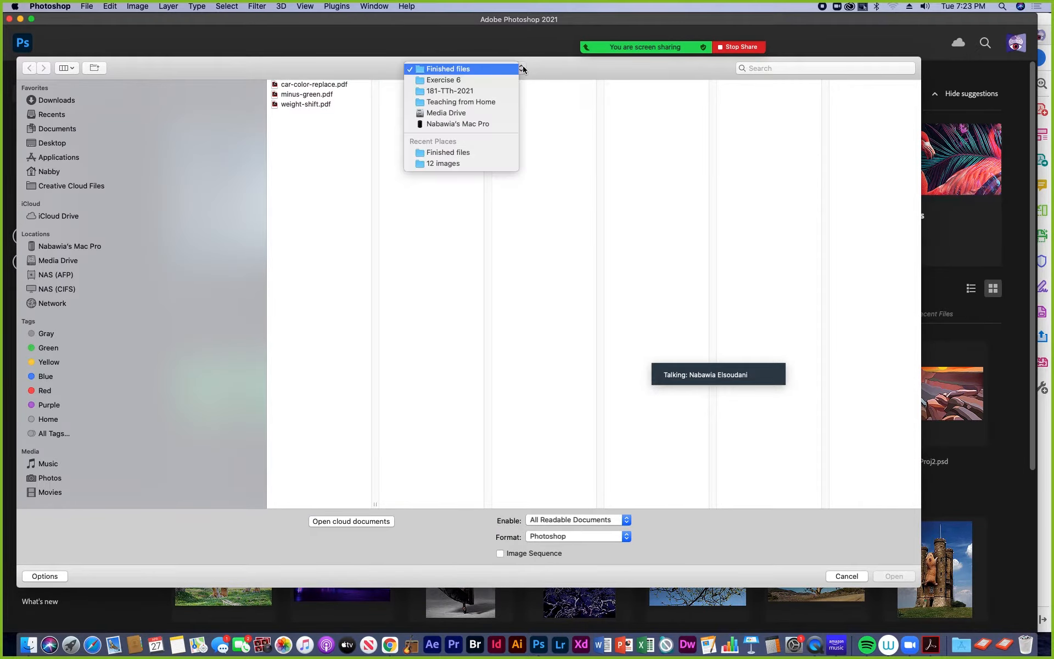
pyautogui.click(508, 79)
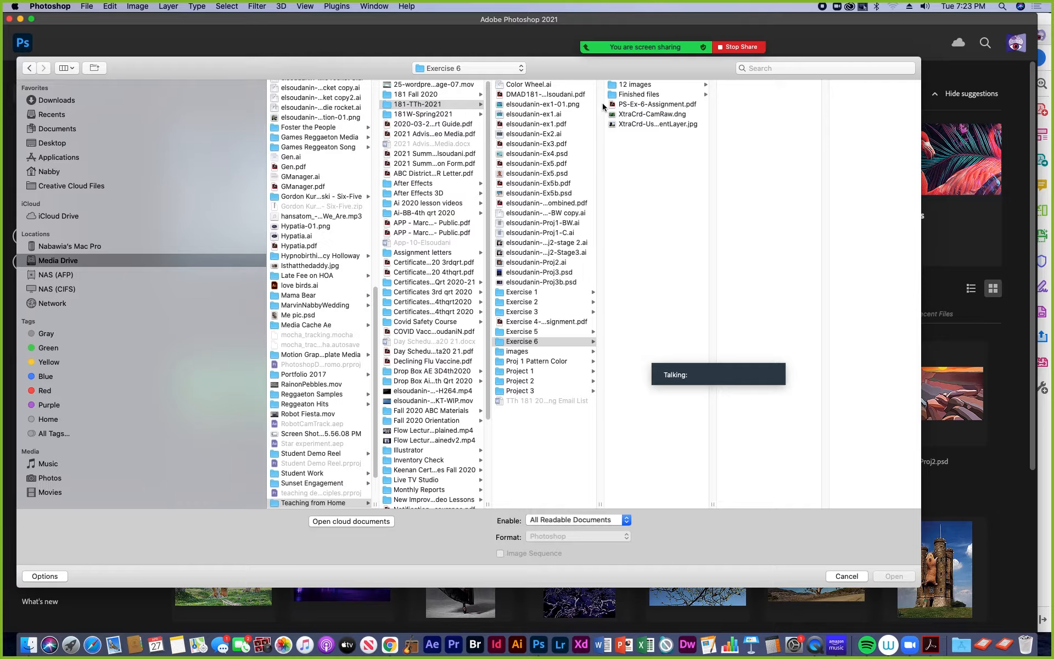
pyautogui.click(617, 88)
pyautogui.click(751, 96)
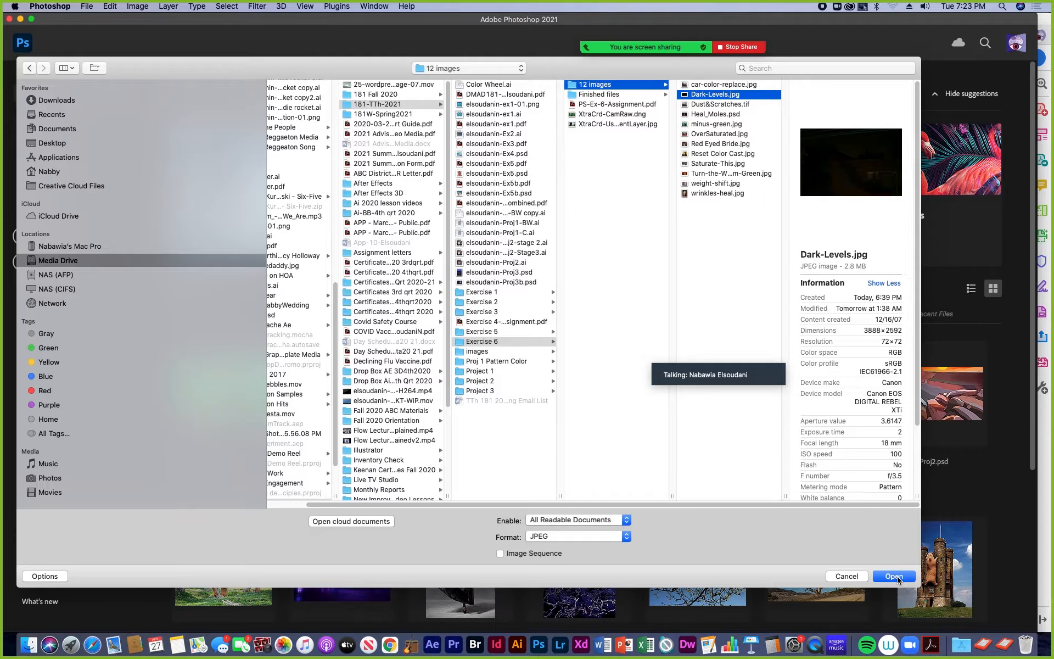
pyautogui.click(899, 579)
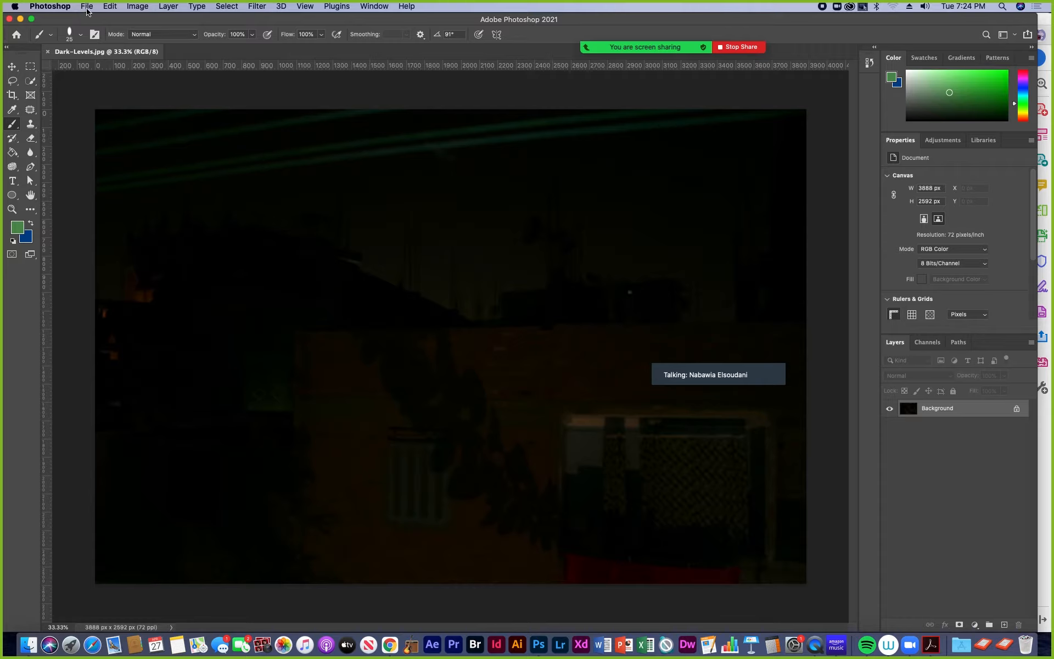
pyautogui.click(138, 6)
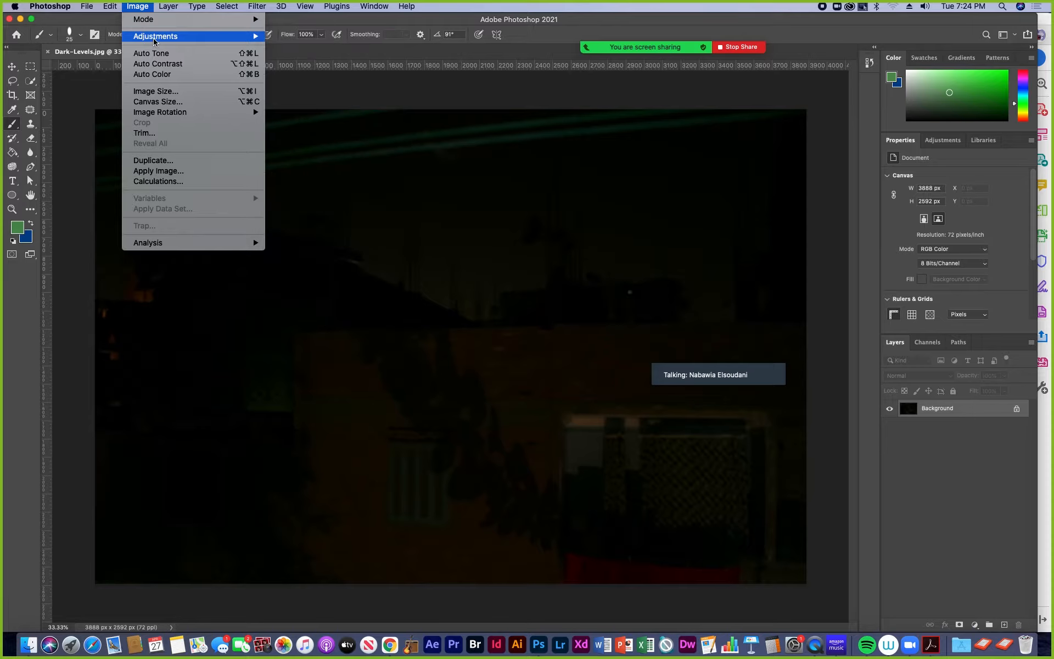
pyautogui.moveTo(159, 38)
pyautogui.click(298, 52)
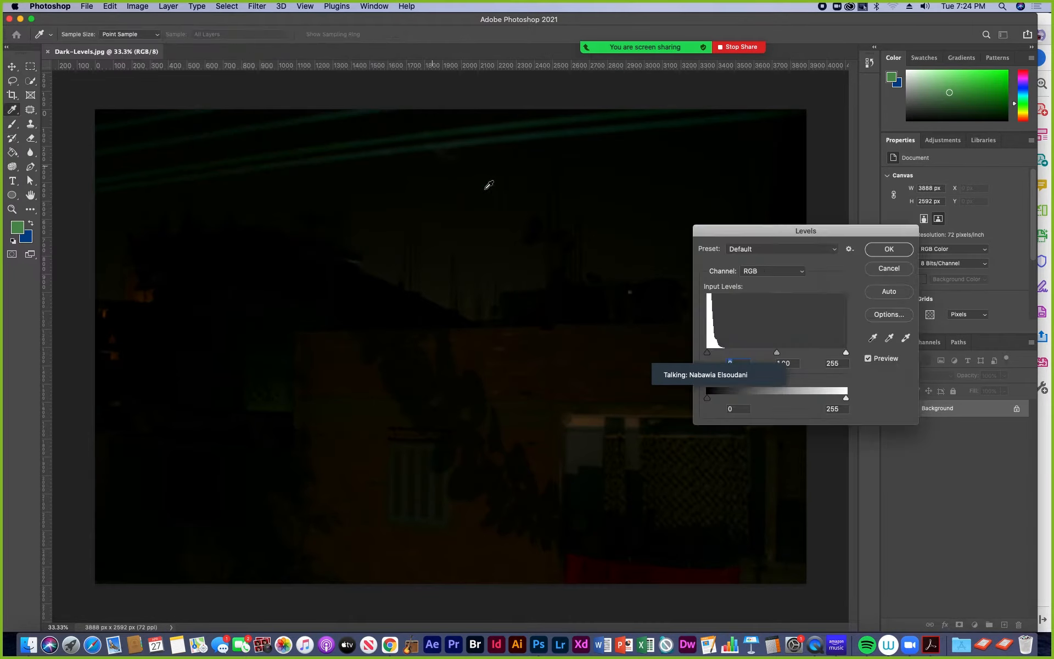
pyautogui.moveTo(740, 229); pyautogui.dragTo(450, 124)
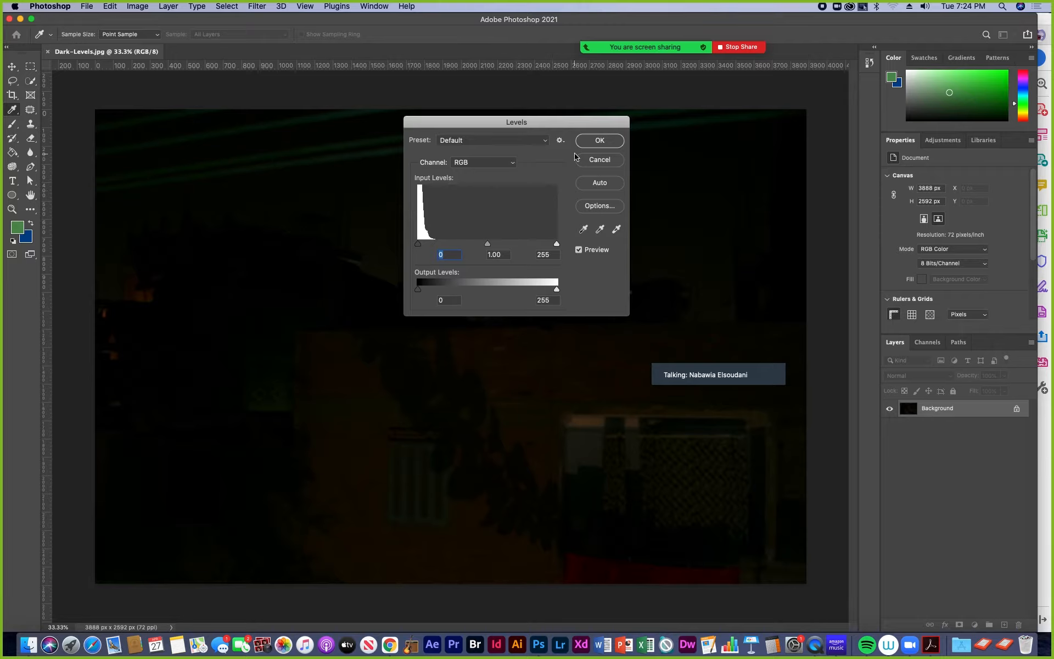
pyautogui.click(610, 162)
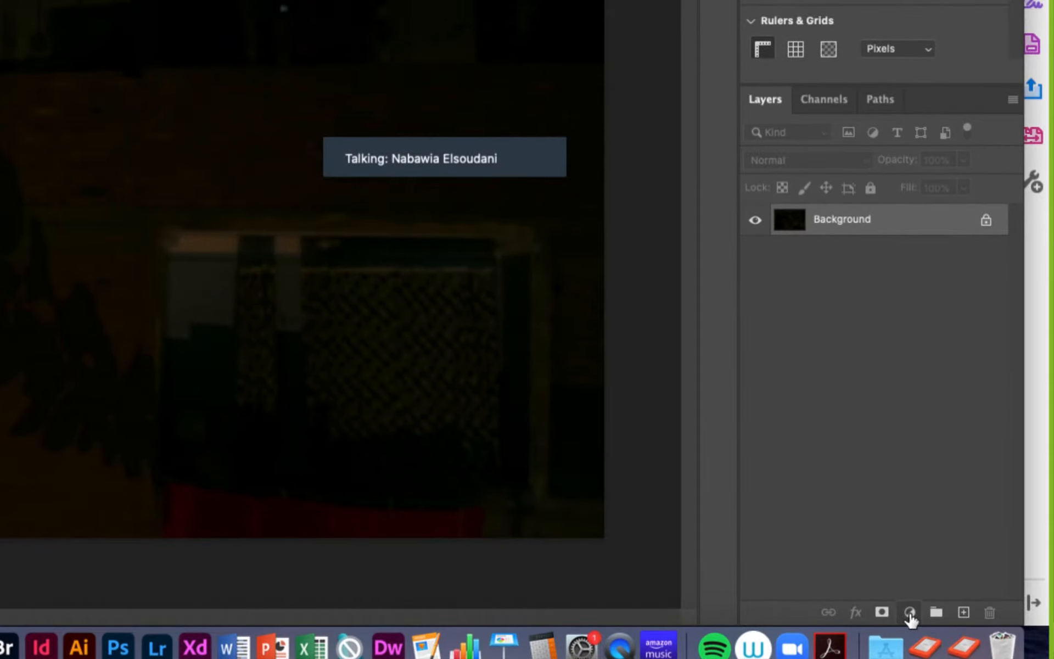
# - Open the choice of adjustment layer types for the Background layer of Dark-Levels.jpg
pyautogui.click(909, 613)
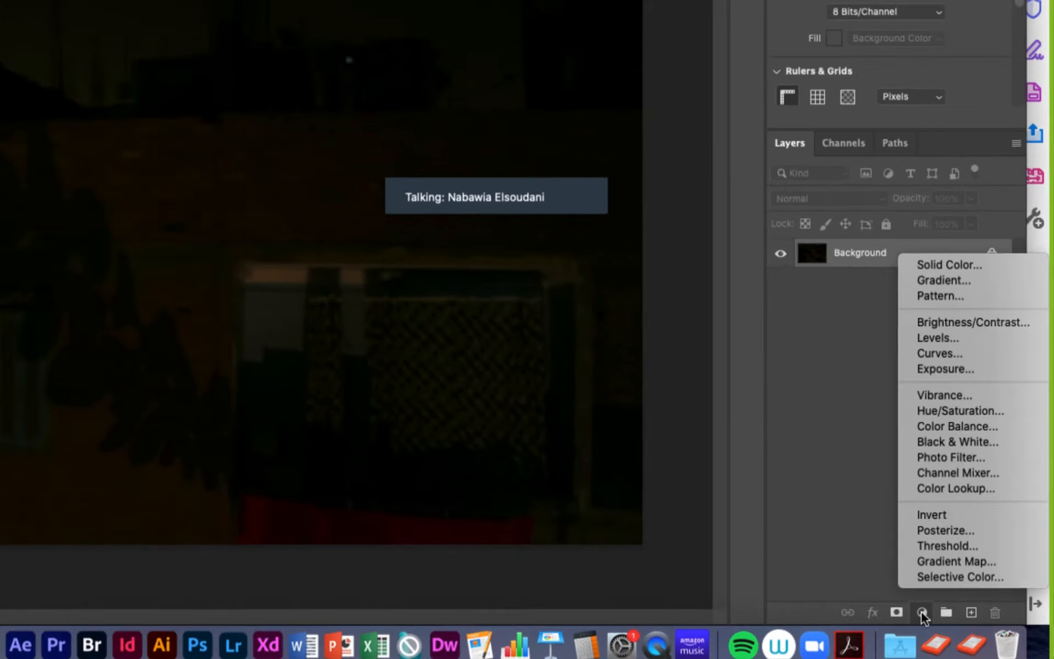
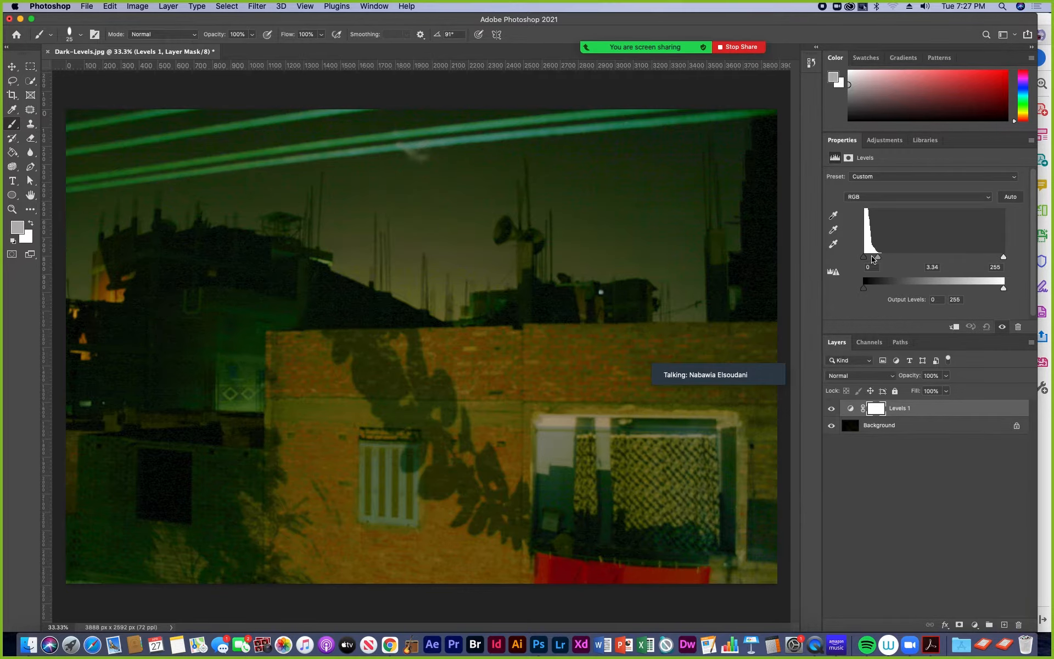
# - Rework the Levels 1 adjustment on Dark-Levels.jpg, ending with input levels of 1.62 for the midtones and 85 for the highlights
pyautogui.moveTo(880, 261); pyautogui.dragTo(877, 261)
pyautogui.moveTo(1003, 258); pyautogui.dragTo(939, 258)
pyautogui.moveTo(872, 257); pyautogui.dragTo(898, 259)
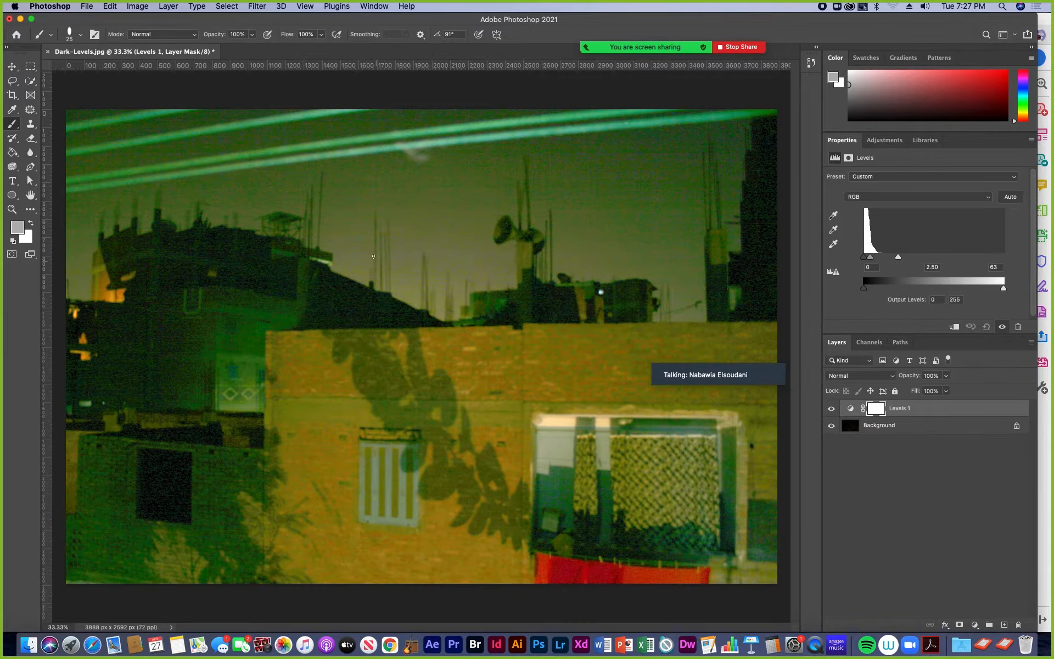
pyautogui.moveTo(898, 258); pyautogui.dragTo(869, 258)
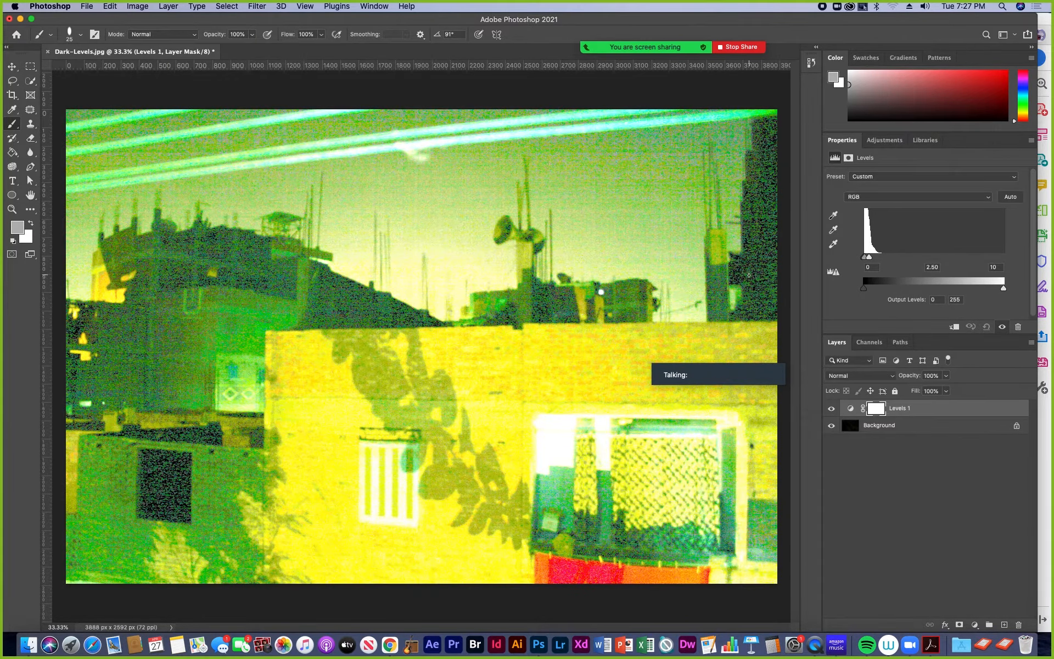
pyautogui.moveTo(869, 257)
pyautogui.mouseDown()
pyautogui.moveTo(910, 257)
pyautogui.moveTo(880, 261)
pyautogui.mouseUp()
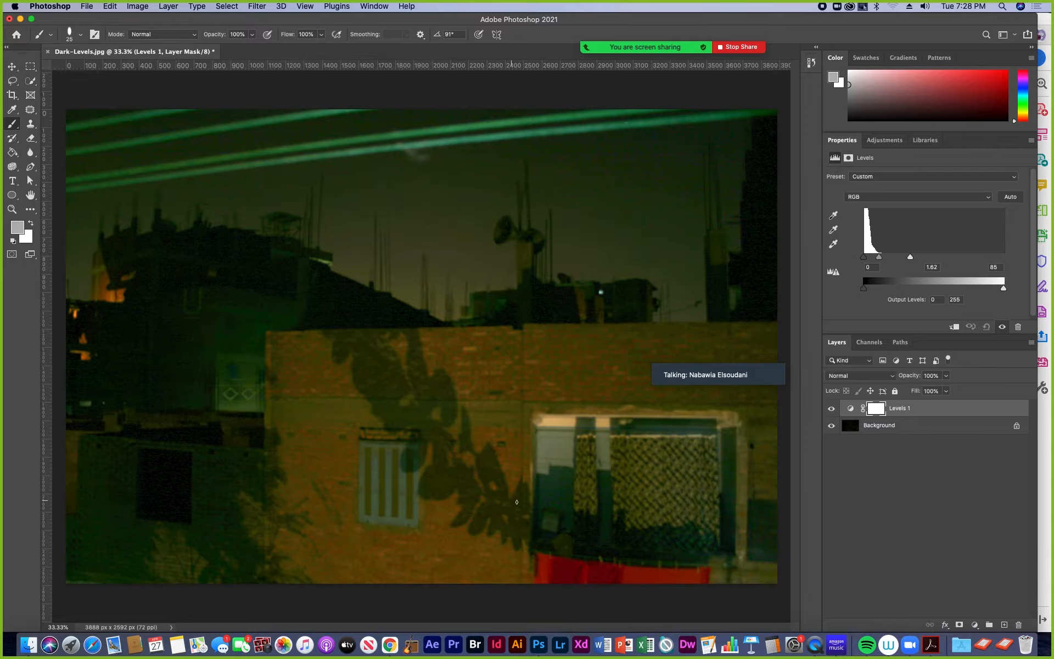
# - Start saving the photo on the computer as Dark-Levels.pdf in Photoshop PDF format, in Exercise 6's Finished files folder
pyautogui.moveTo(657, 372)
pyautogui.click(89, 6)
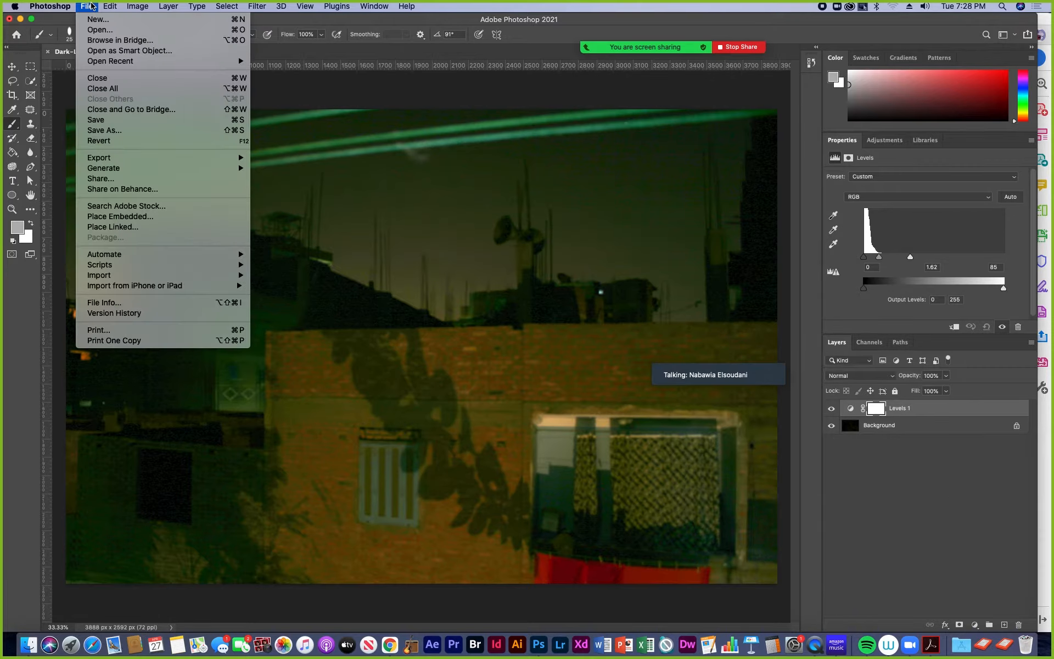
pyautogui.click(113, 132)
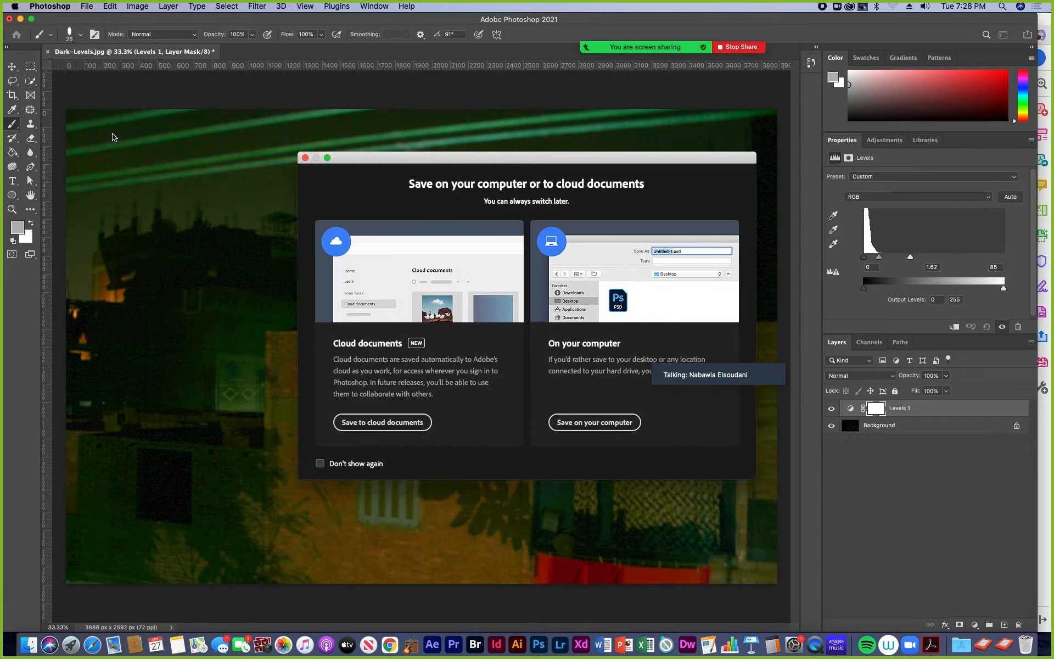
pyautogui.click(564, 422)
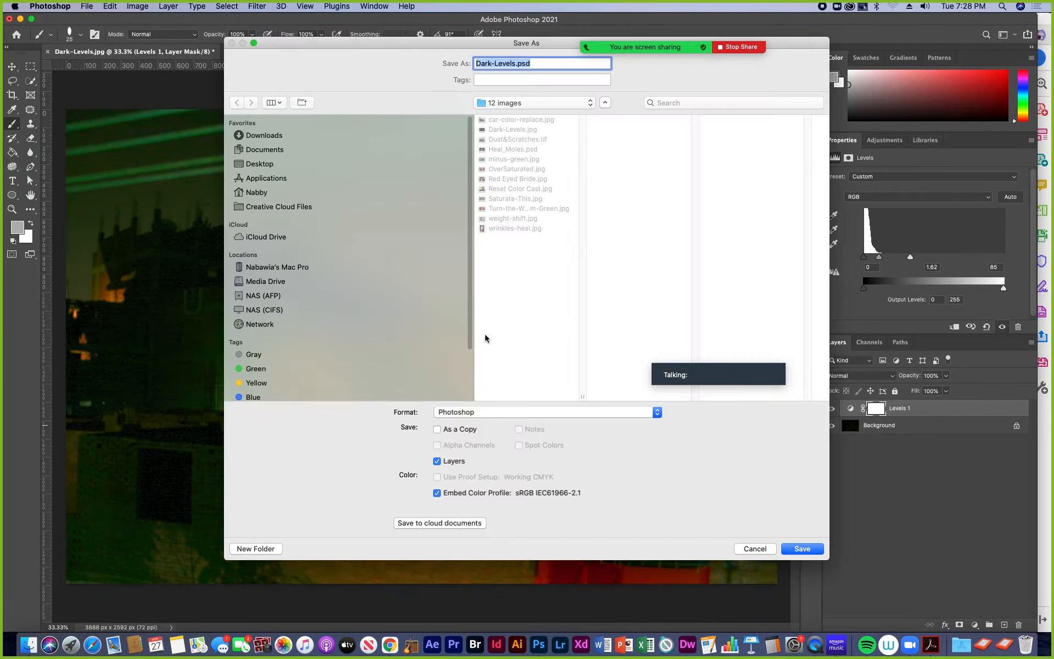
pyautogui.click(591, 104)
pyautogui.click(565, 114)
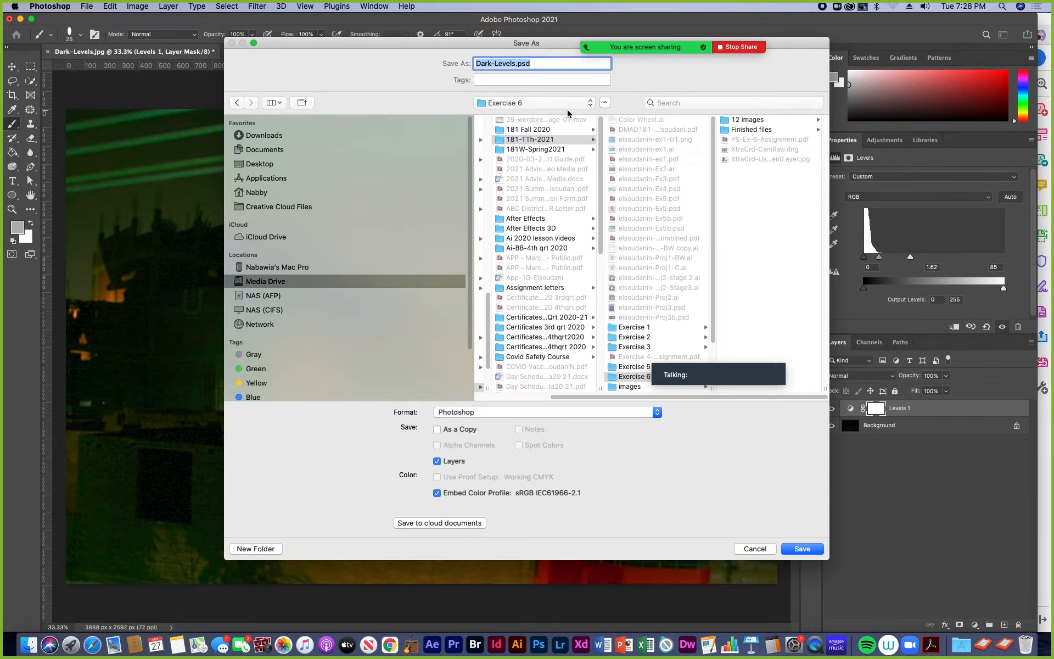
pyautogui.click(728, 131)
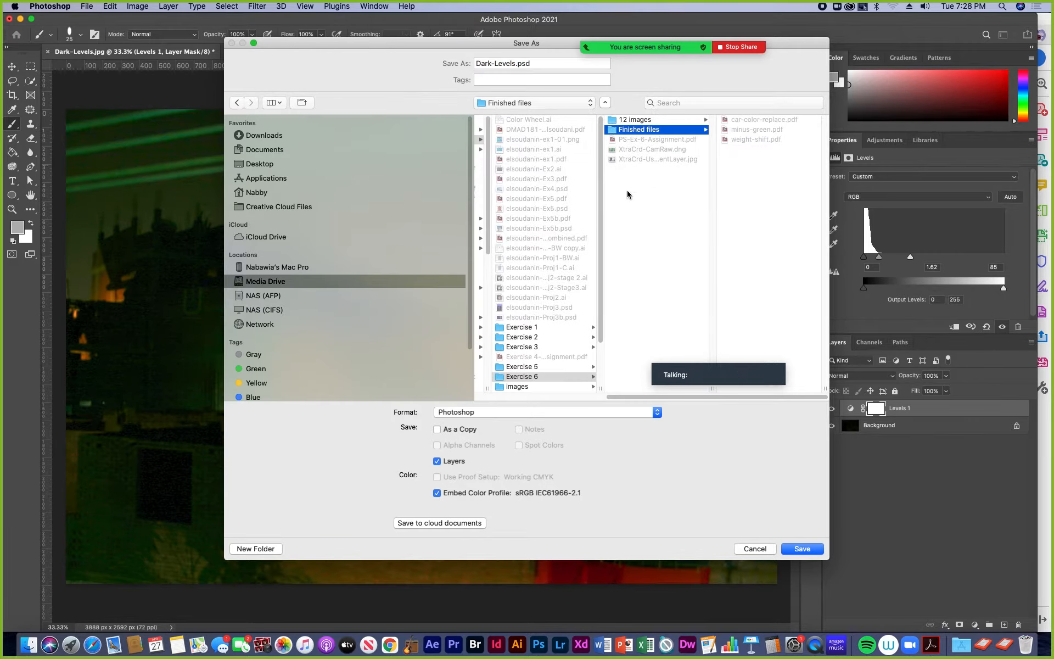
pyautogui.click(656, 414)
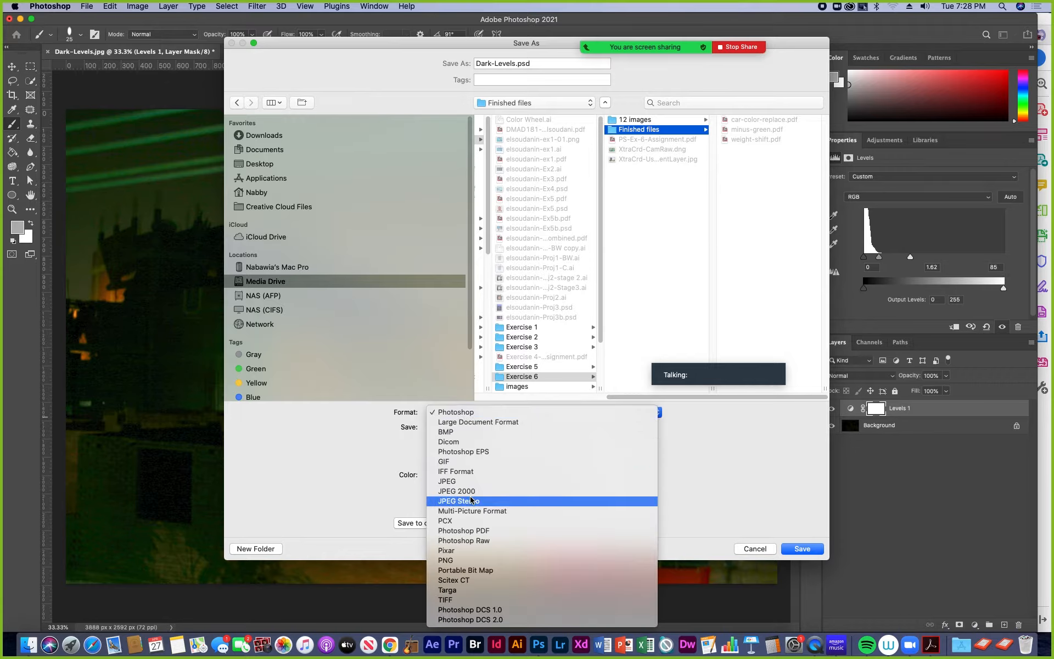
pyautogui.click(479, 531)
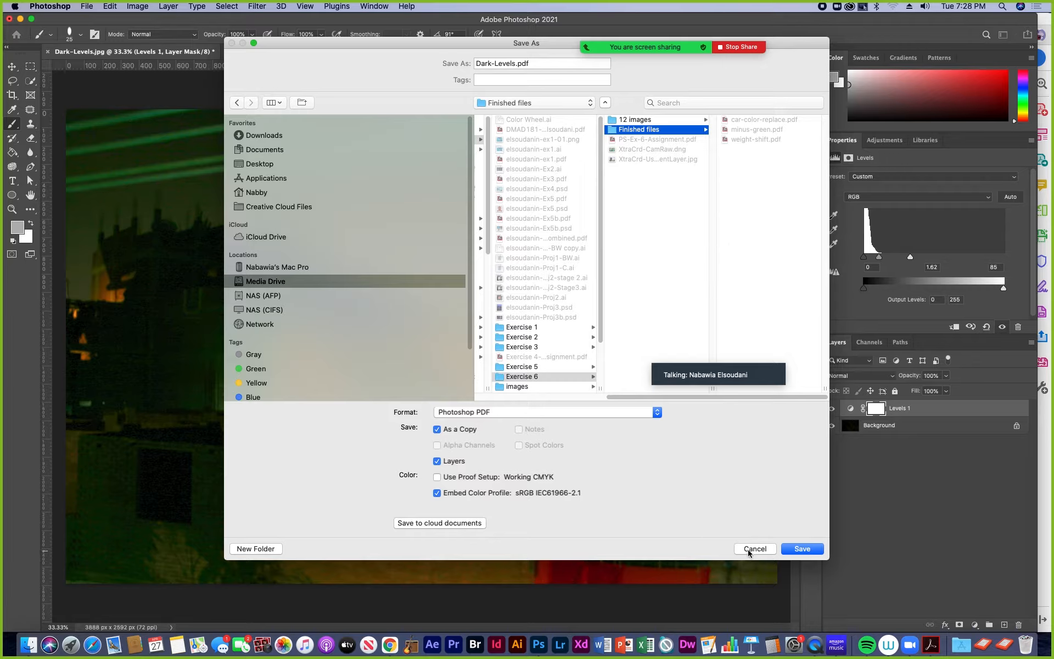
# - Finish saving Dark-Levels.pdf with the offered PDF settings, and close Dark-Levels.jpg without saving
pyautogui.click(804, 549)
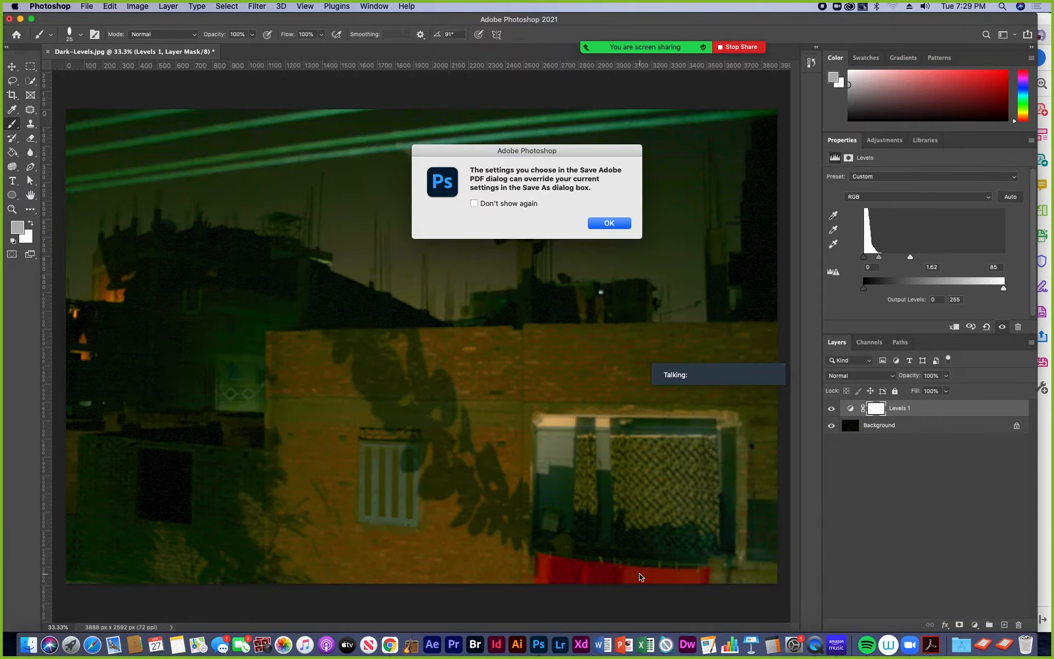
pyautogui.click(608, 223)
pyautogui.click(584, 514)
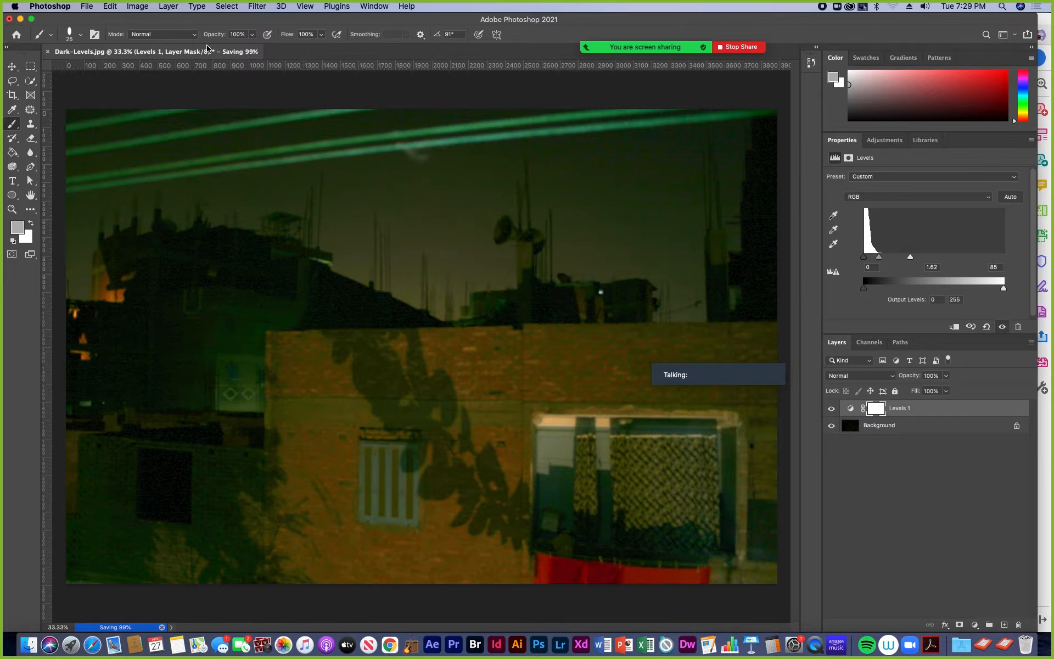
pyautogui.click(49, 52)
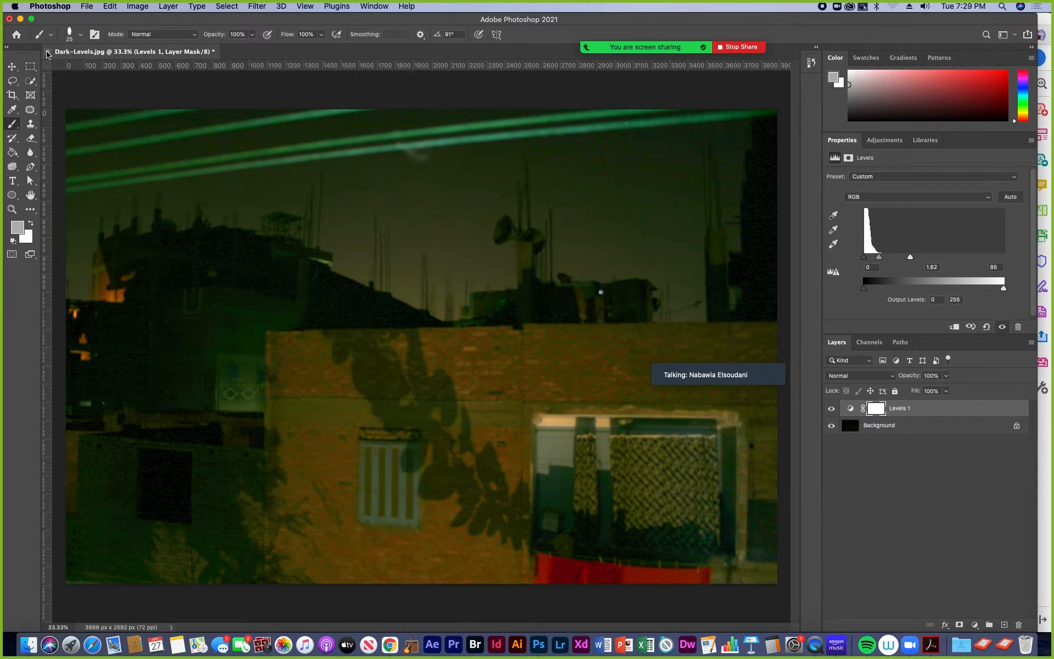
pyautogui.click(489, 217)
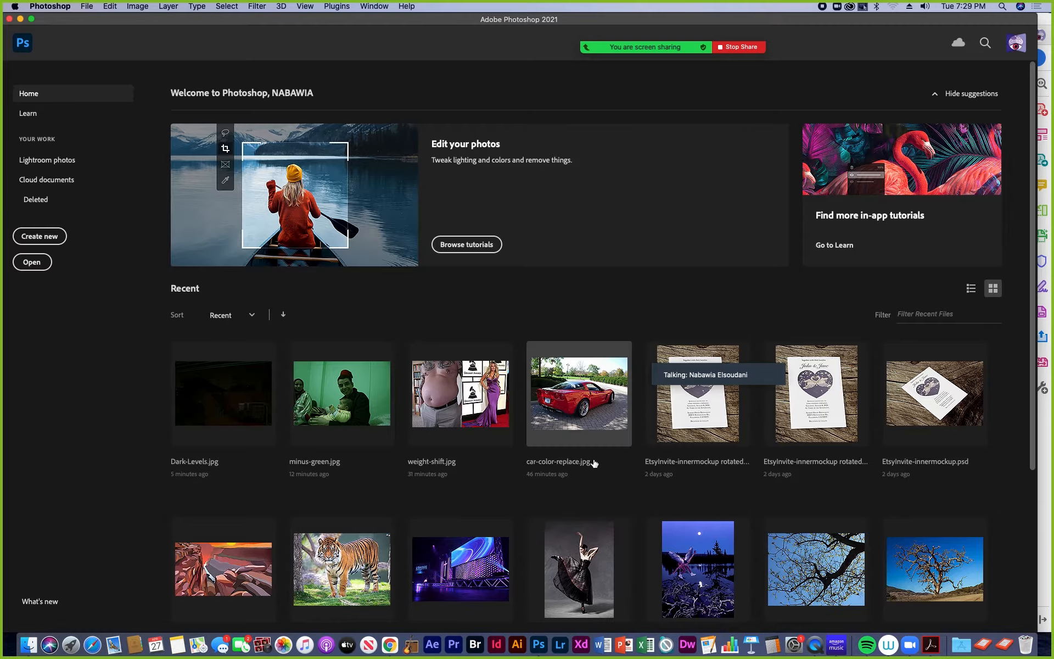
# - Check the next task in the assignment PDF in Acrobat, return to Photoshop and open Saturate-This.jpg from the 12 images folder
pyautogui.click(932, 651)
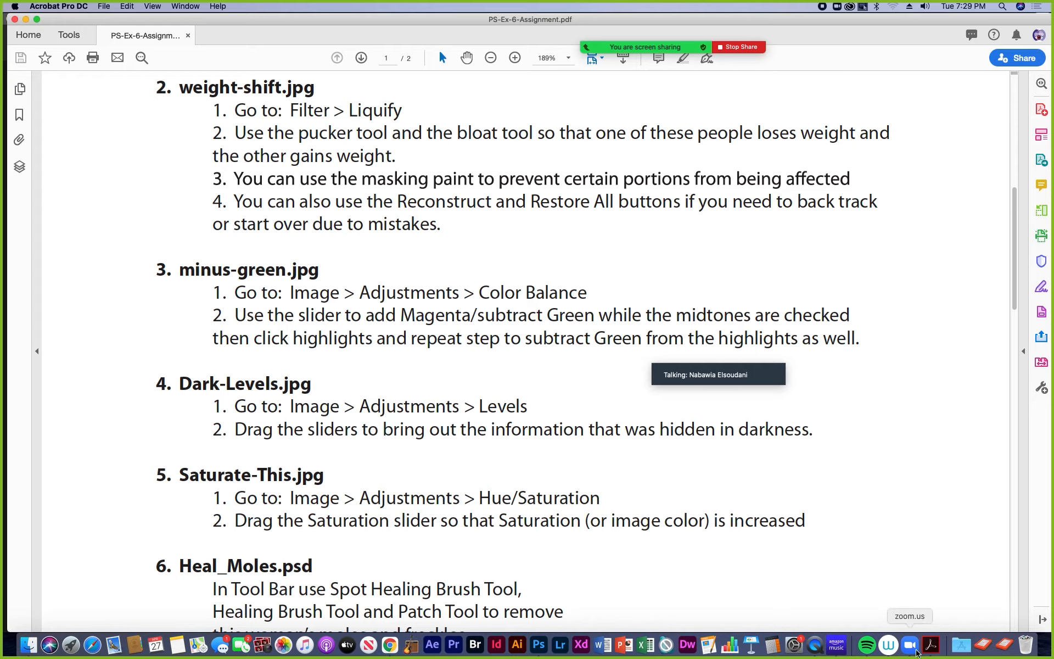
pyautogui.scroll(-4, 779, 513)
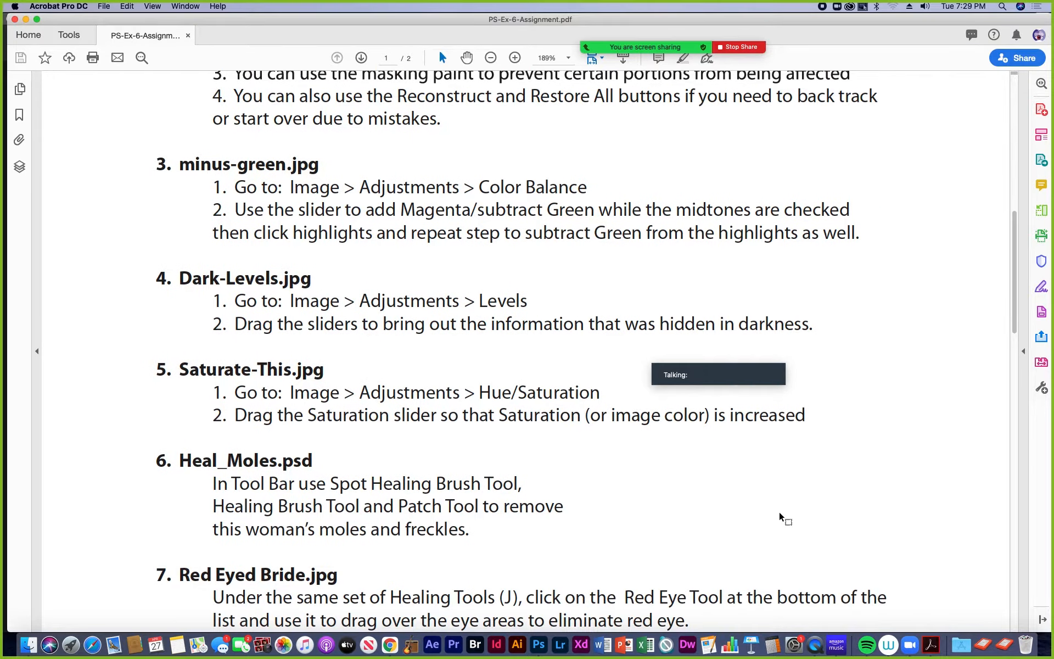
pyautogui.scroll(-2, 780, 513)
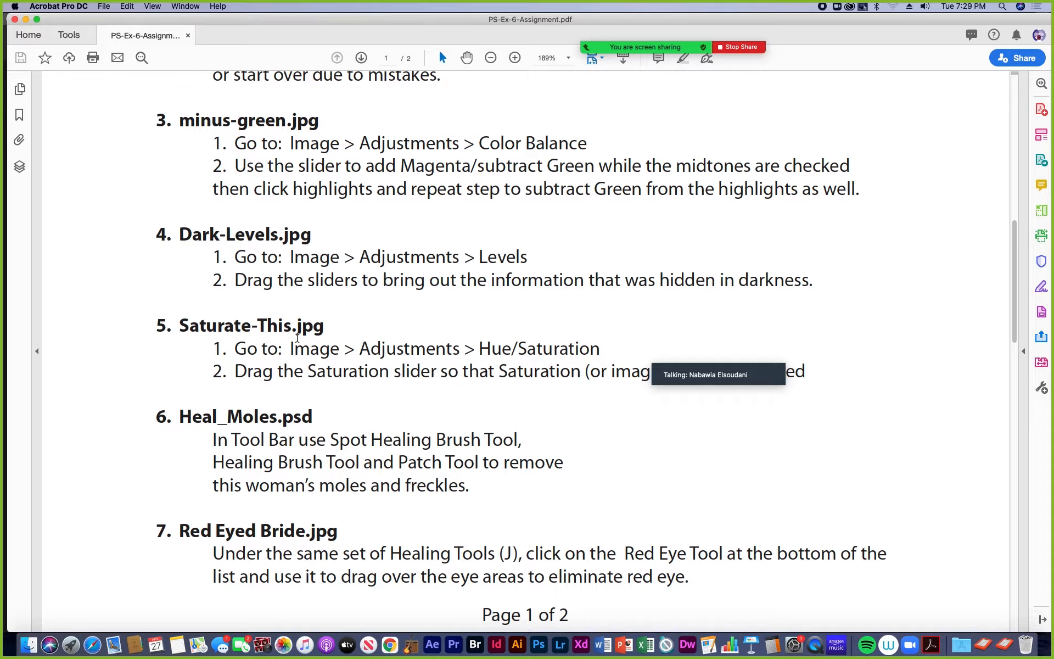
pyautogui.scroll(2, 285, 377)
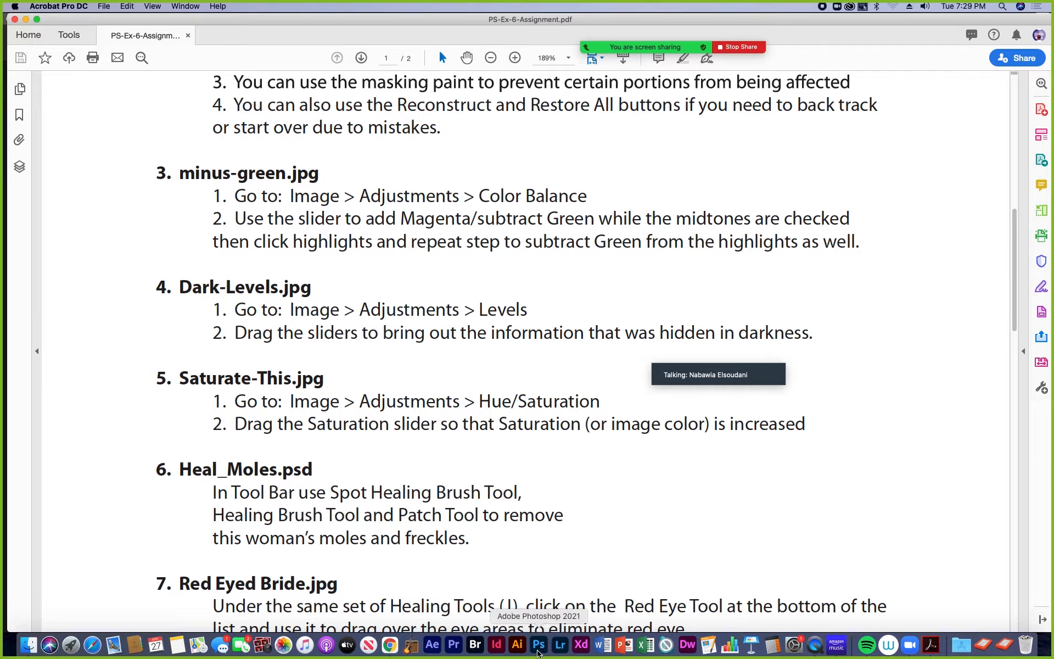
pyautogui.click(539, 648)
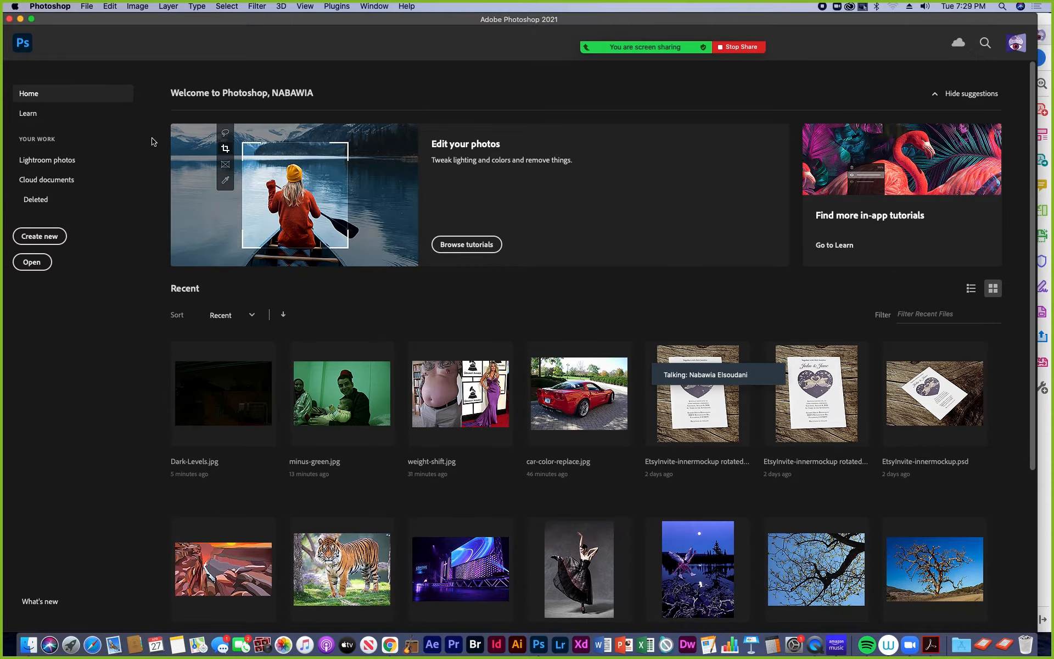
pyautogui.press('super+o')
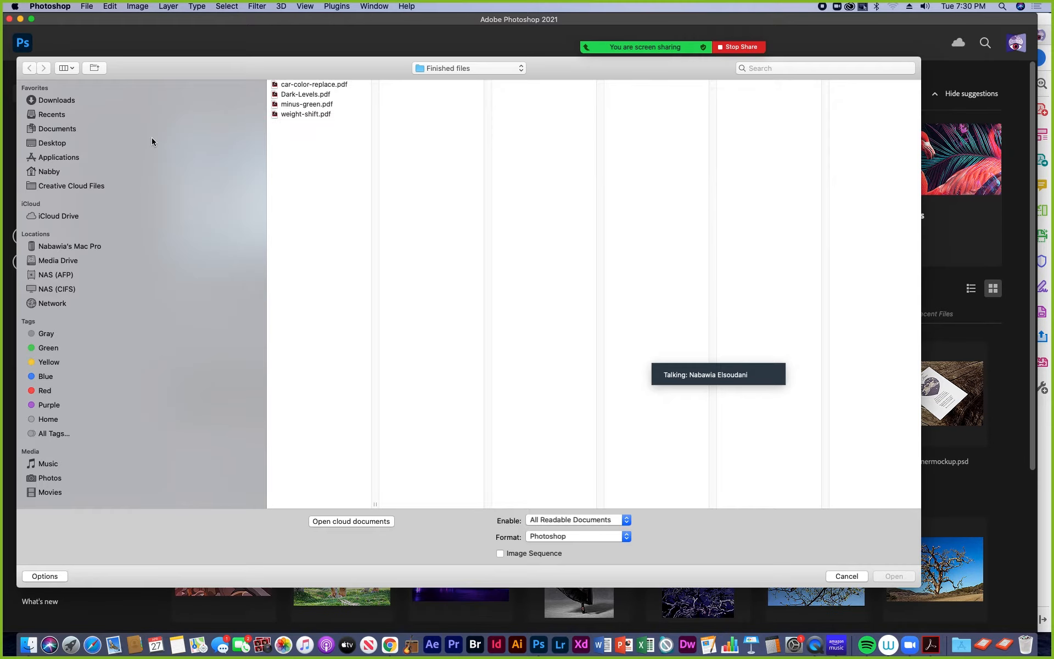
pyautogui.click(512, 71)
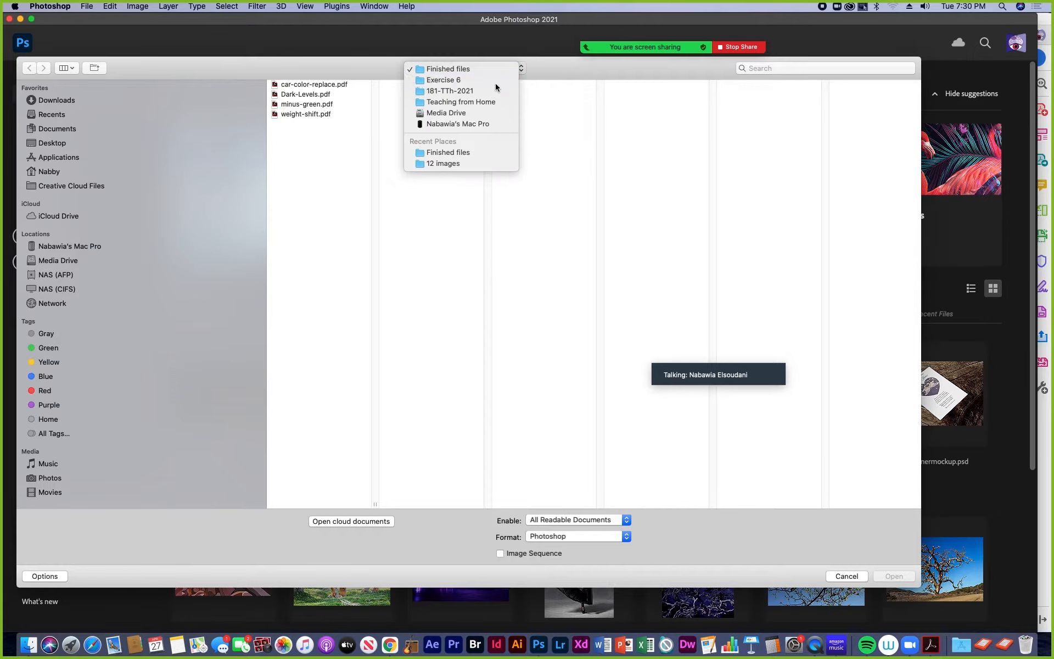
pyautogui.click(495, 83)
pyautogui.click(634, 87)
pyautogui.moveTo(702, 69); pyautogui.dragTo(637, 99)
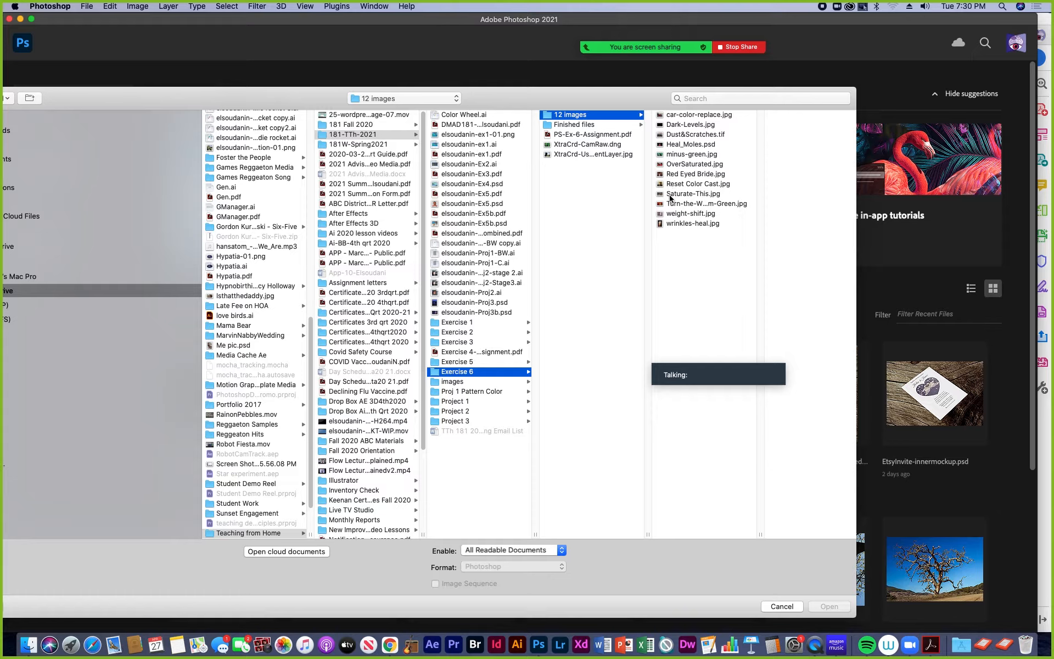
pyautogui.click(686, 194)
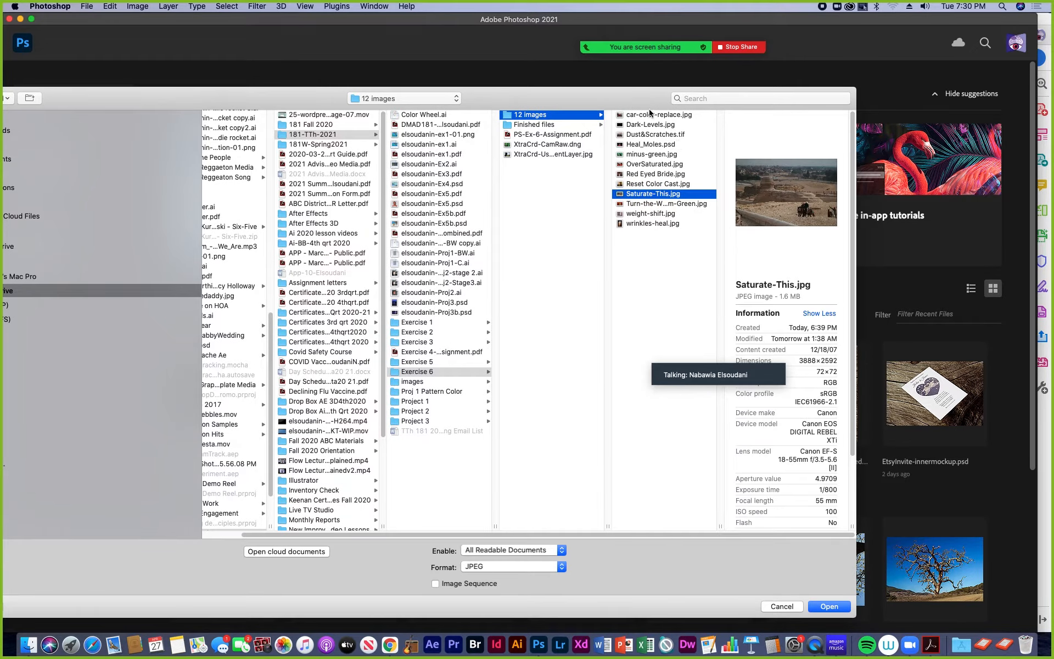
pyautogui.moveTo(652, 103); pyautogui.dragTo(663, 84)
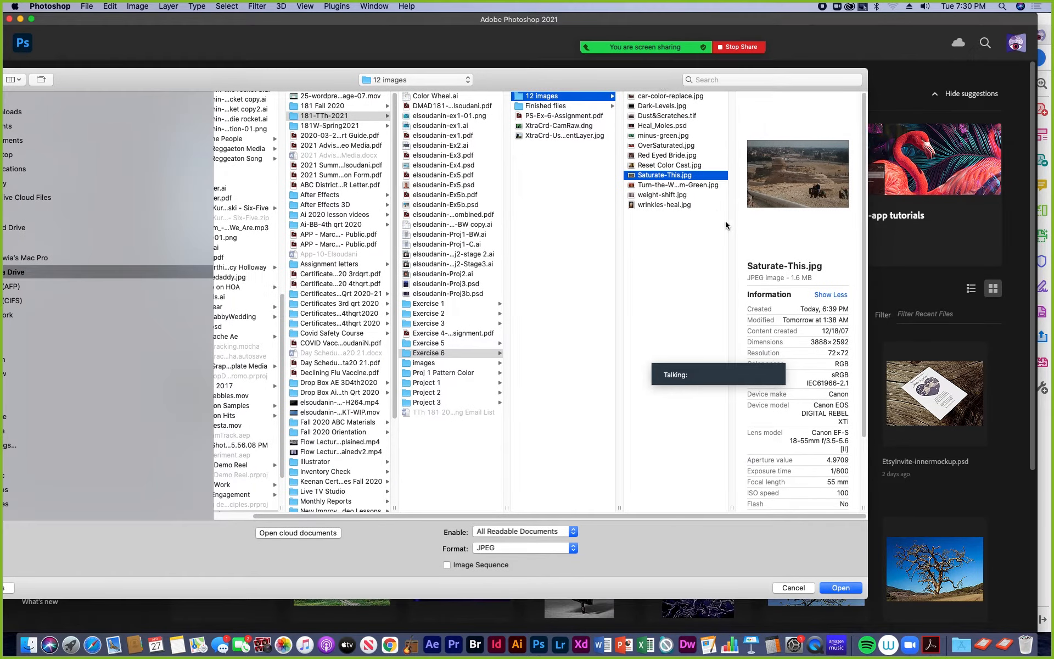
pyautogui.click(847, 588)
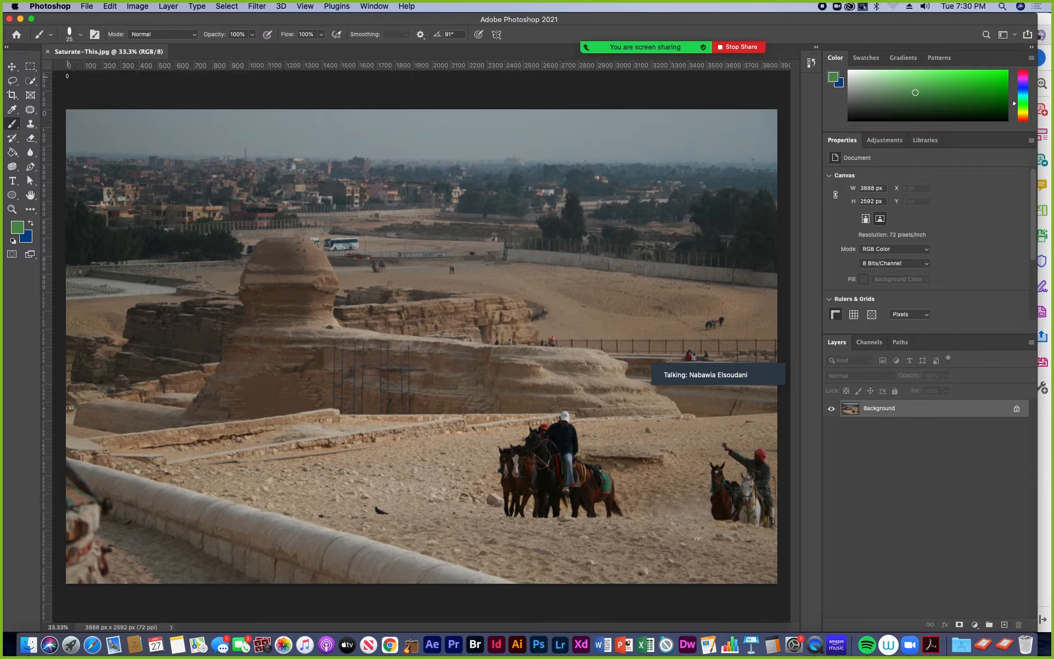
# - Open the Hue/Saturation adjustment for Saturate-This.jpg and check the available color ranges, keeping Master selected
pyautogui.click(147, 6)
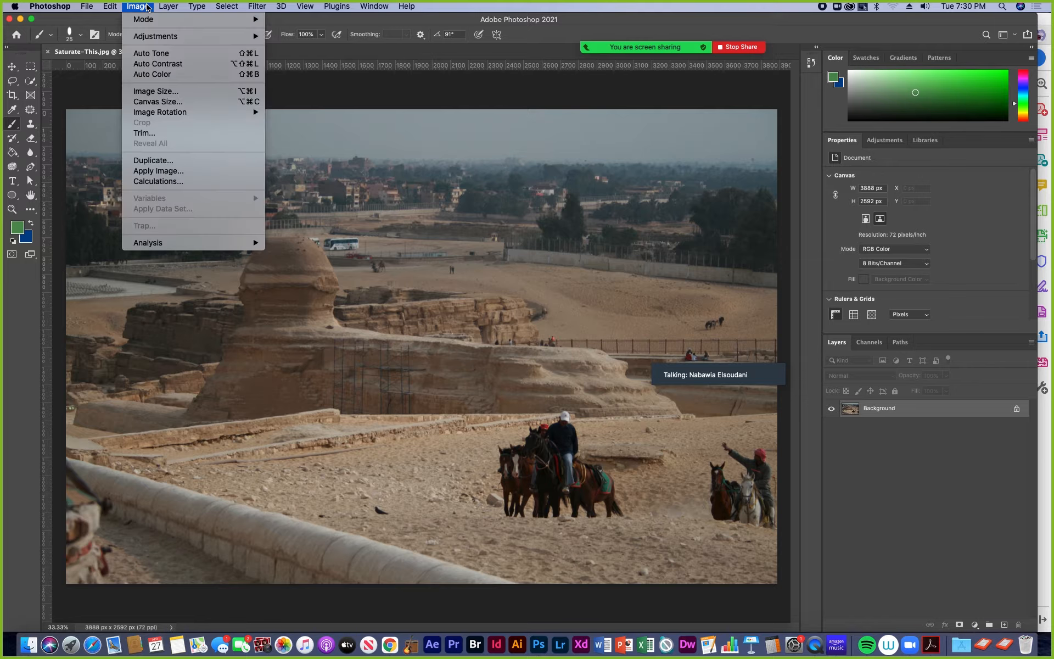
pyautogui.moveTo(153, 37)
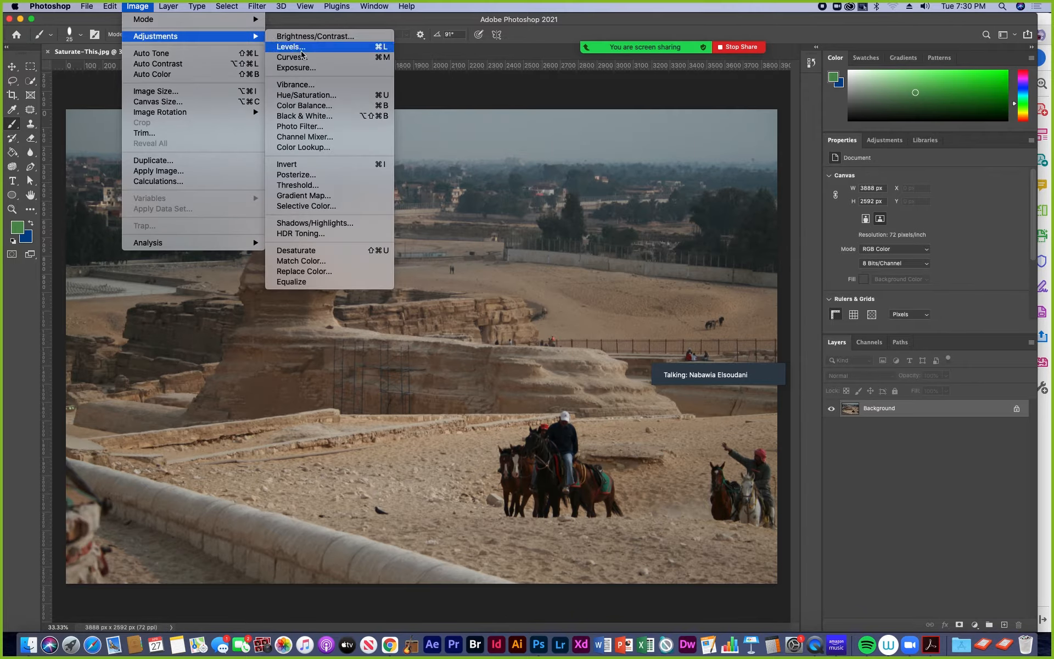
pyautogui.click(307, 96)
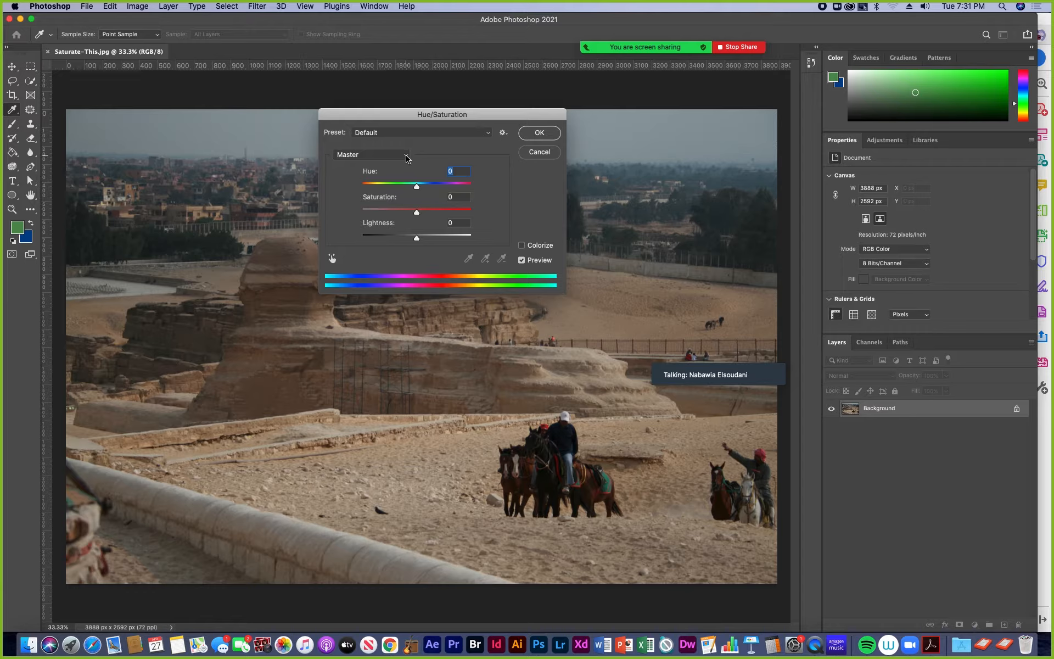
pyautogui.click(407, 160)
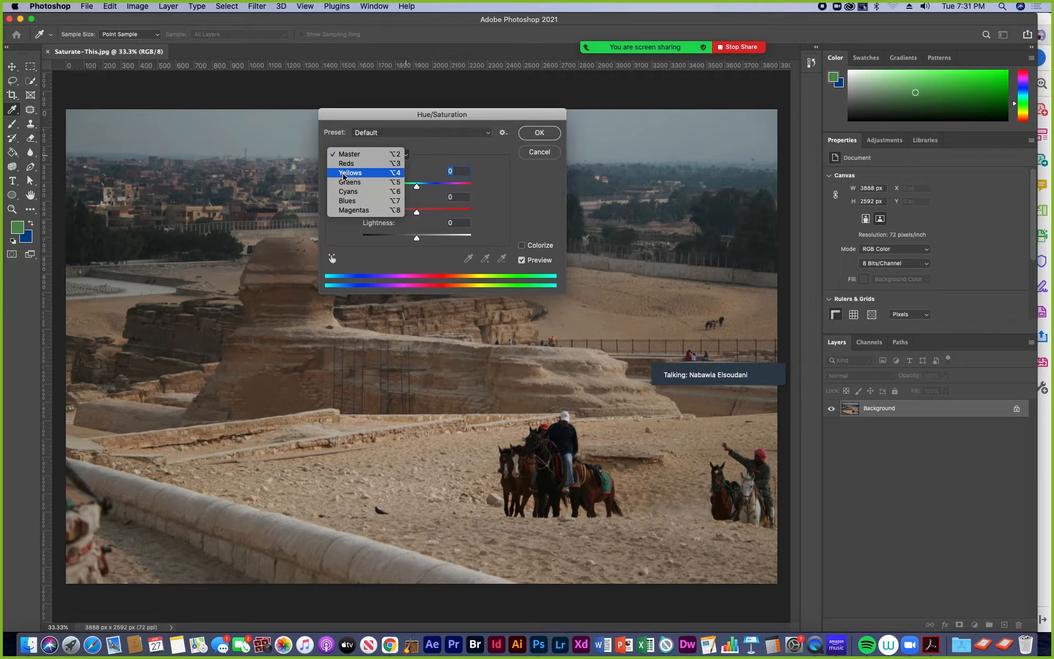
pyautogui.click(431, 160)
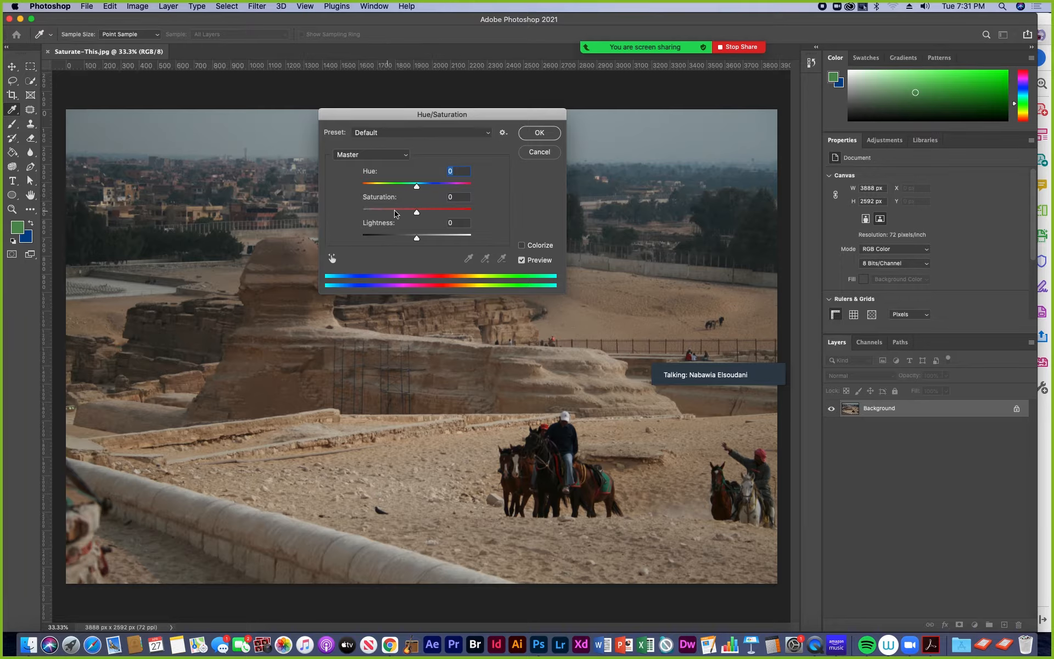
# - Try a Master saturation of +42 on the photo, moving the dialog aside, and reset the saturation to 0
pyautogui.moveTo(418, 213); pyautogui.dragTo(446, 217)
pyautogui.moveTo(402, 117); pyautogui.dragTo(613, 150)
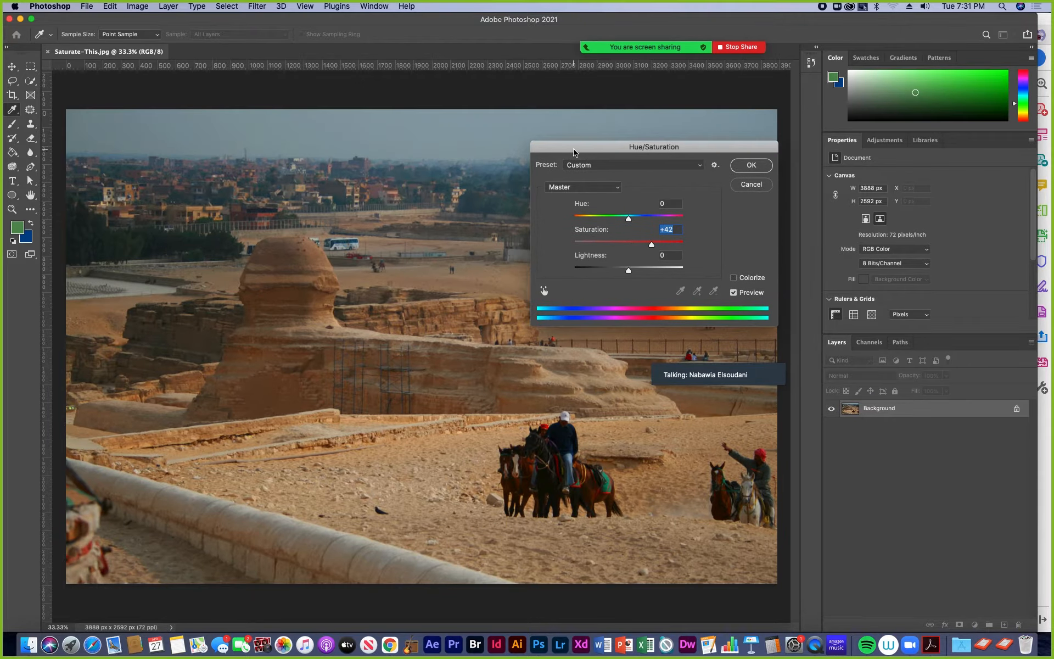
pyautogui.moveTo(653, 244); pyautogui.dragTo(629, 245)
# - Increase the saturation of only the Reds in Saturate-This.jpg and apply the Hue/Saturation adjustment
pyautogui.click(617, 190)
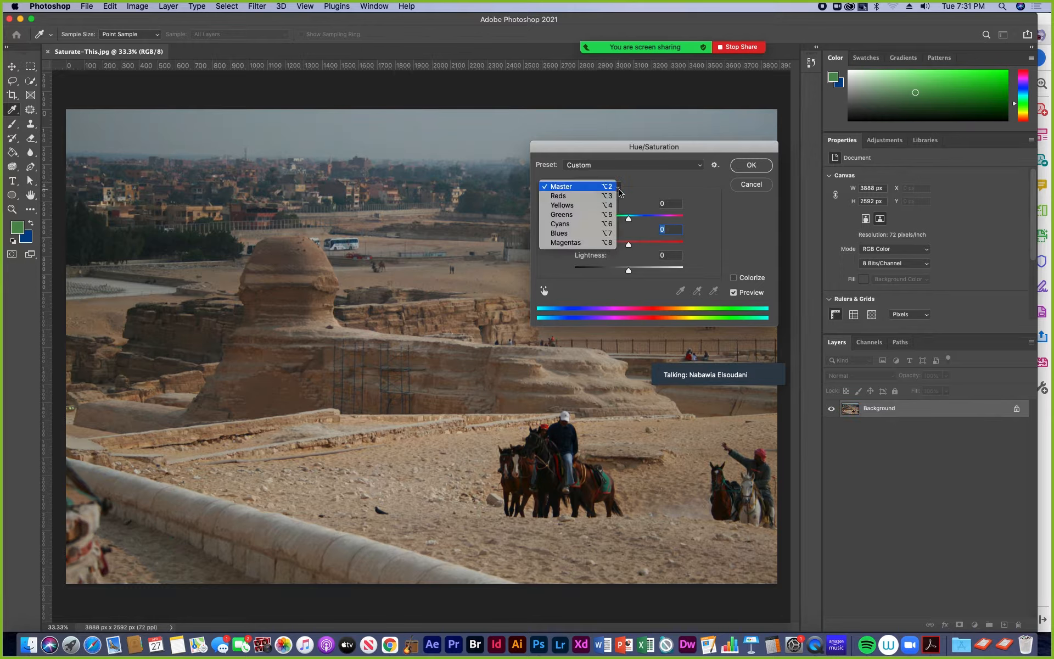
pyautogui.click(559, 196)
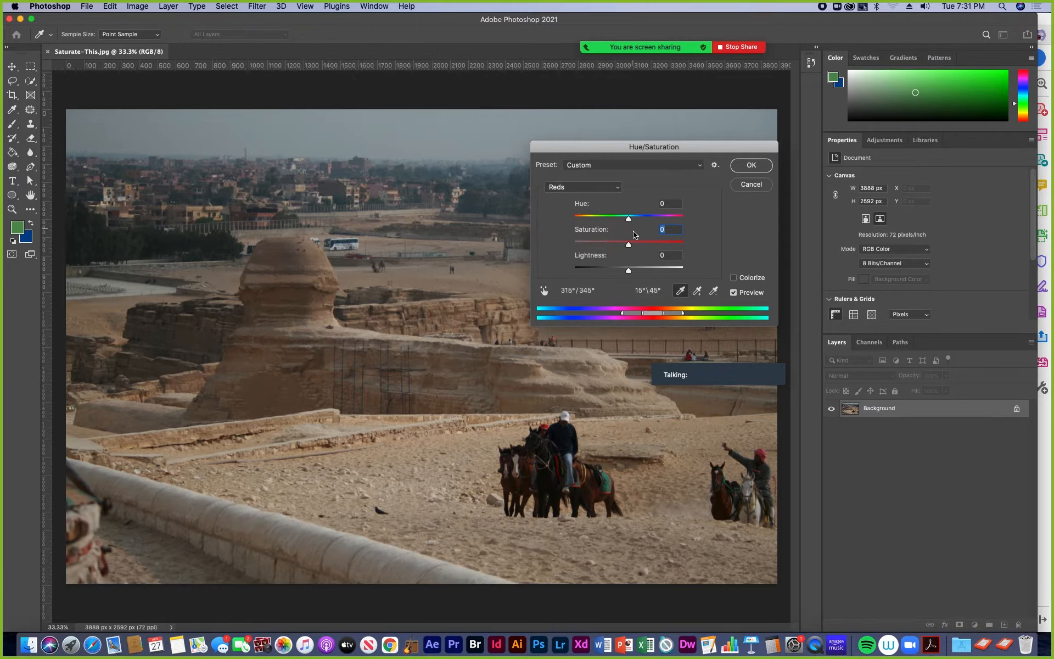
pyautogui.moveTo(630, 244); pyautogui.dragTo(657, 250)
pyautogui.click(747, 168)
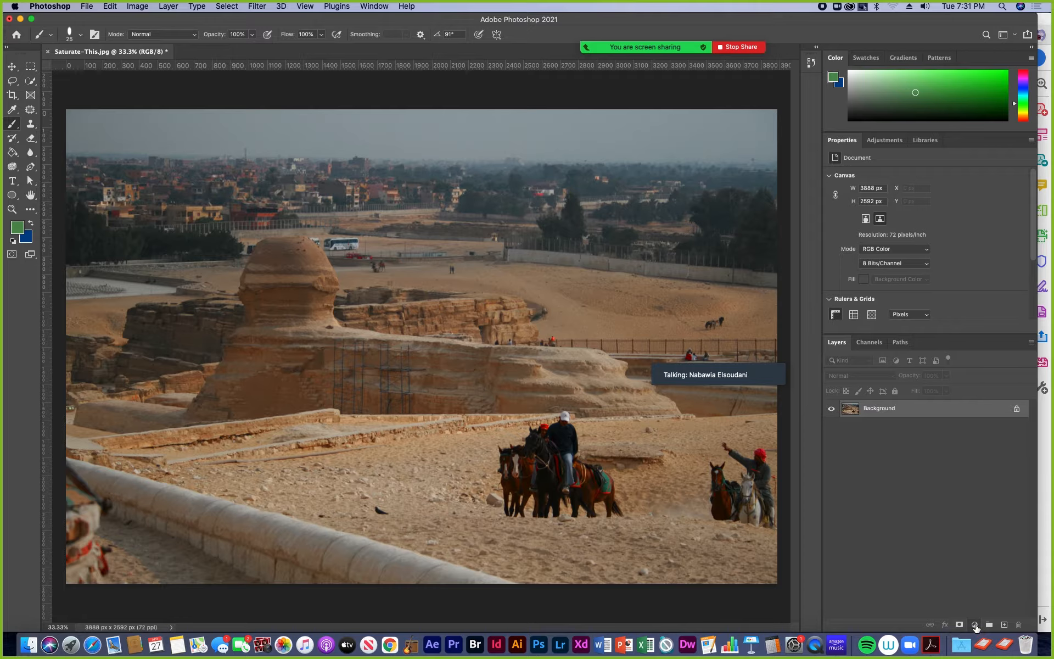
# - Try a Hue/Saturation adjustment layer on Saturate-This.jpg, look through its color ranges, and delete the layer
pyautogui.click(976, 626)
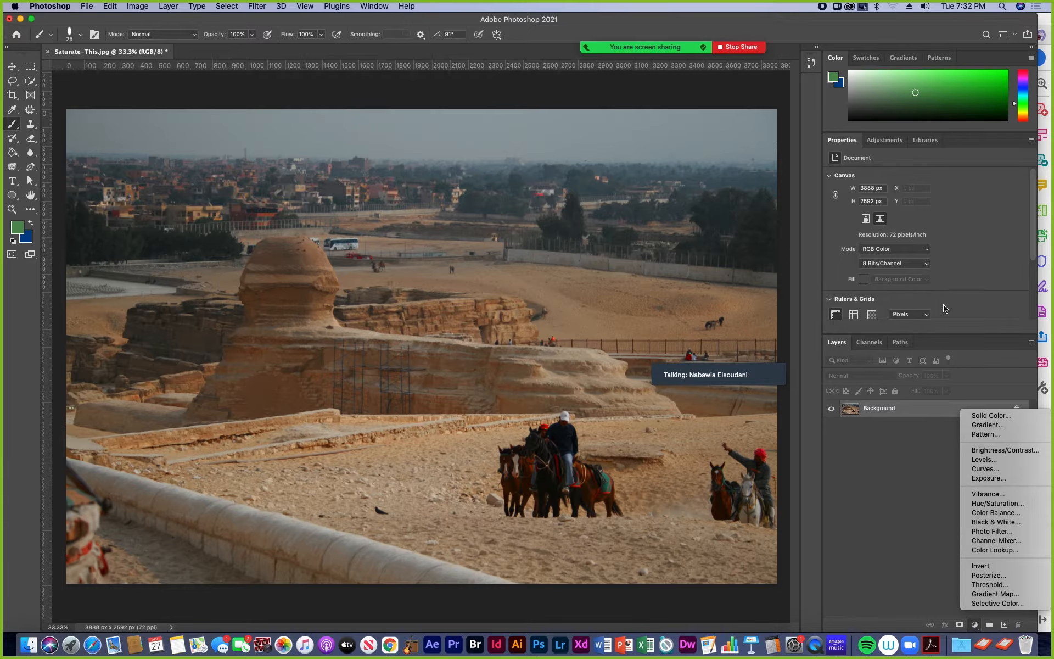
pyautogui.click(888, 141)
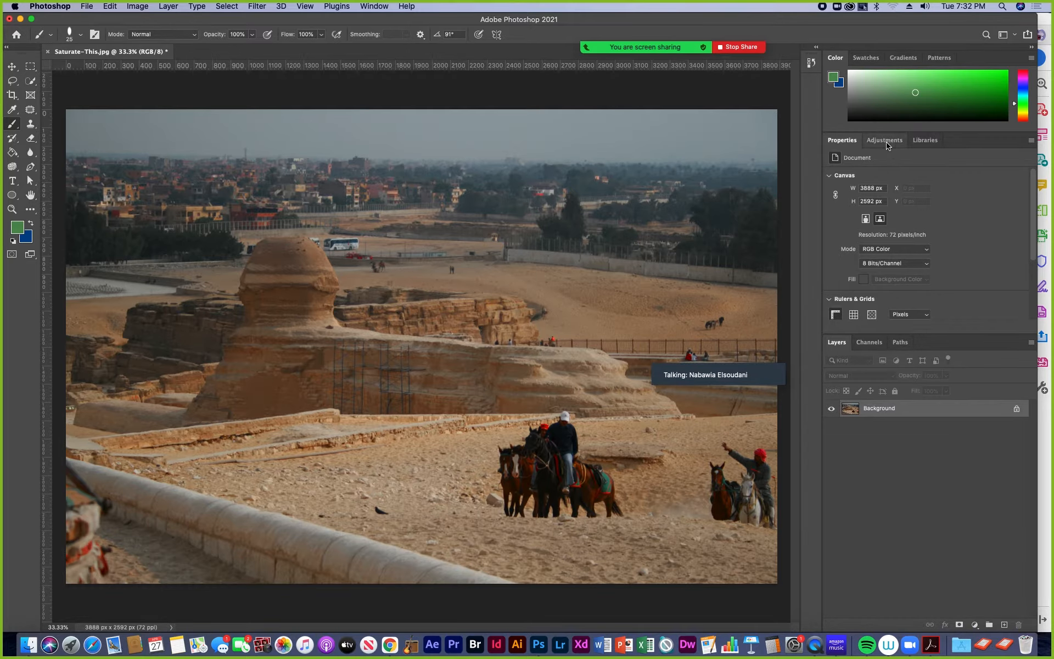
pyautogui.click(890, 142)
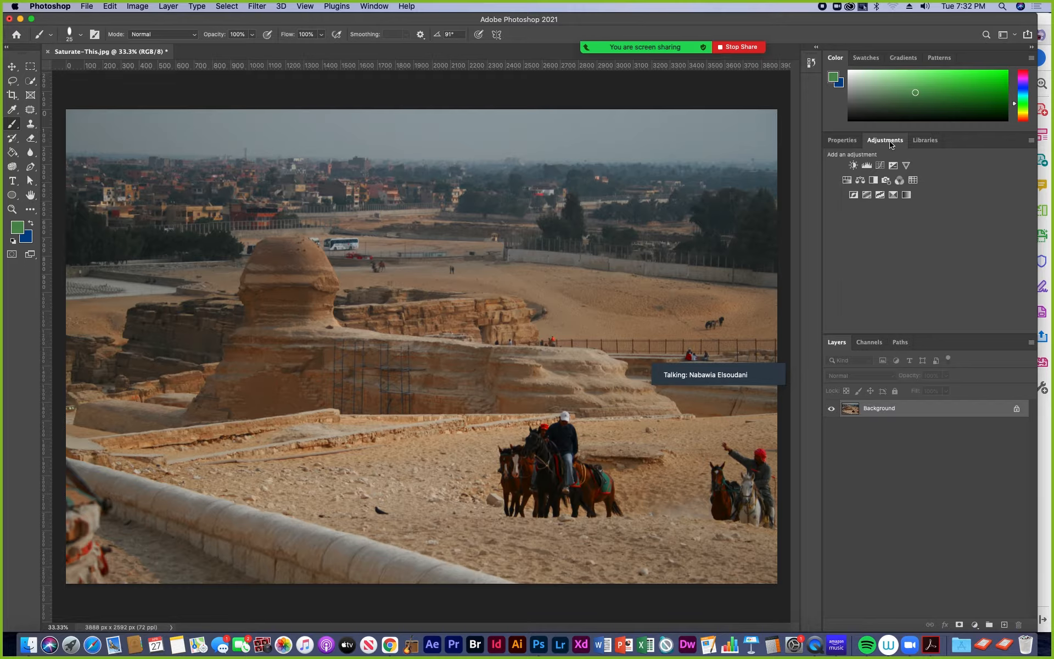
pyautogui.click(848, 181)
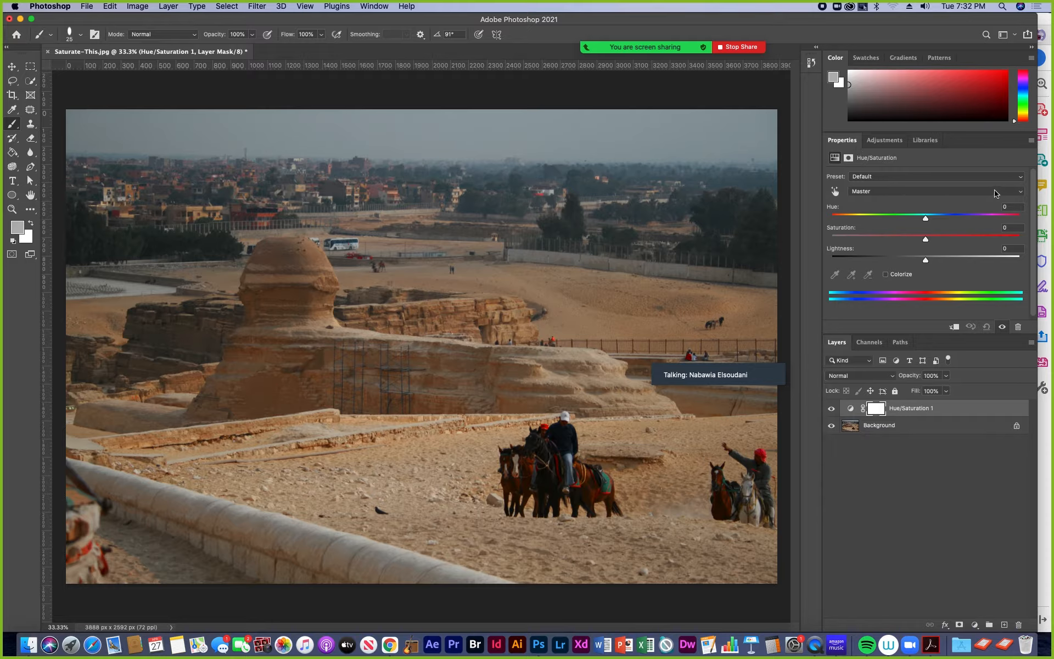
pyautogui.click(1019, 191)
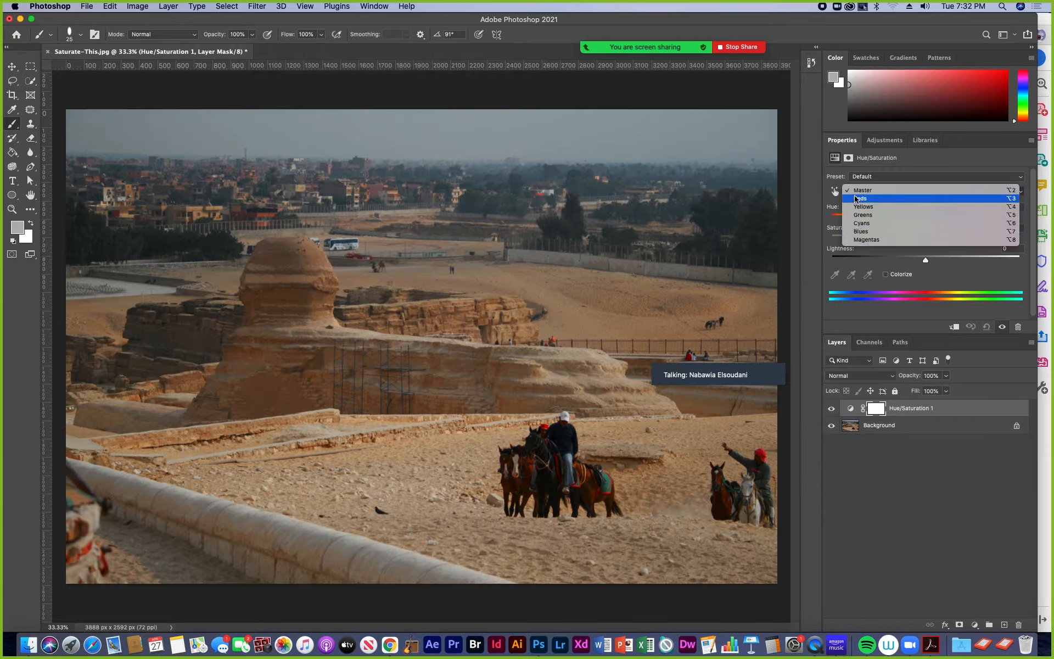
pyautogui.click(867, 246)
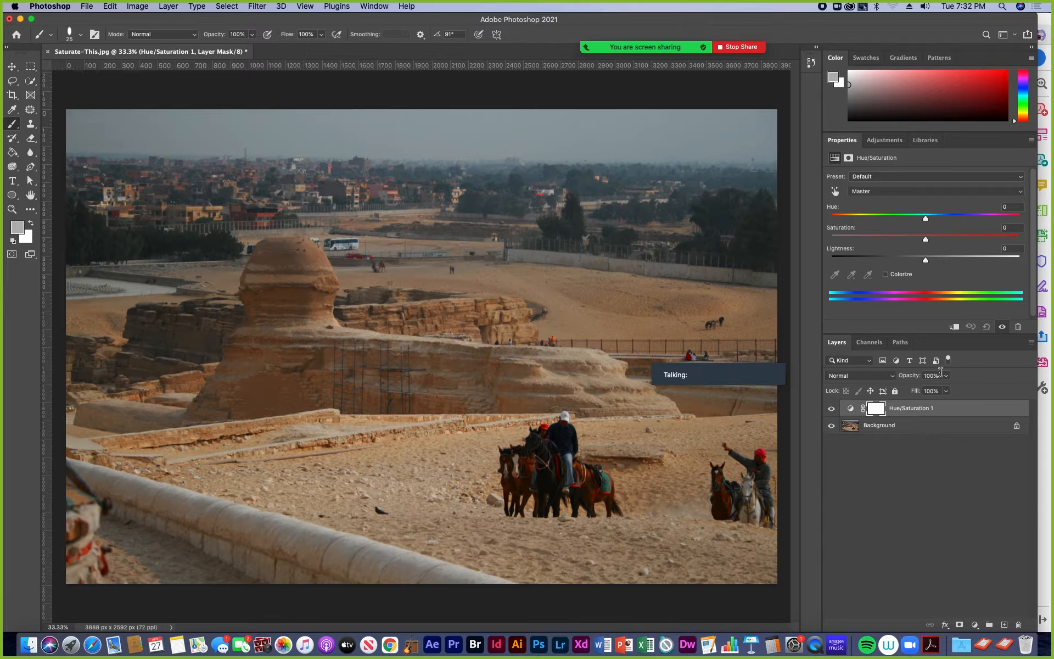
pyautogui.moveTo(973, 413); pyautogui.dragTo(1019, 625)
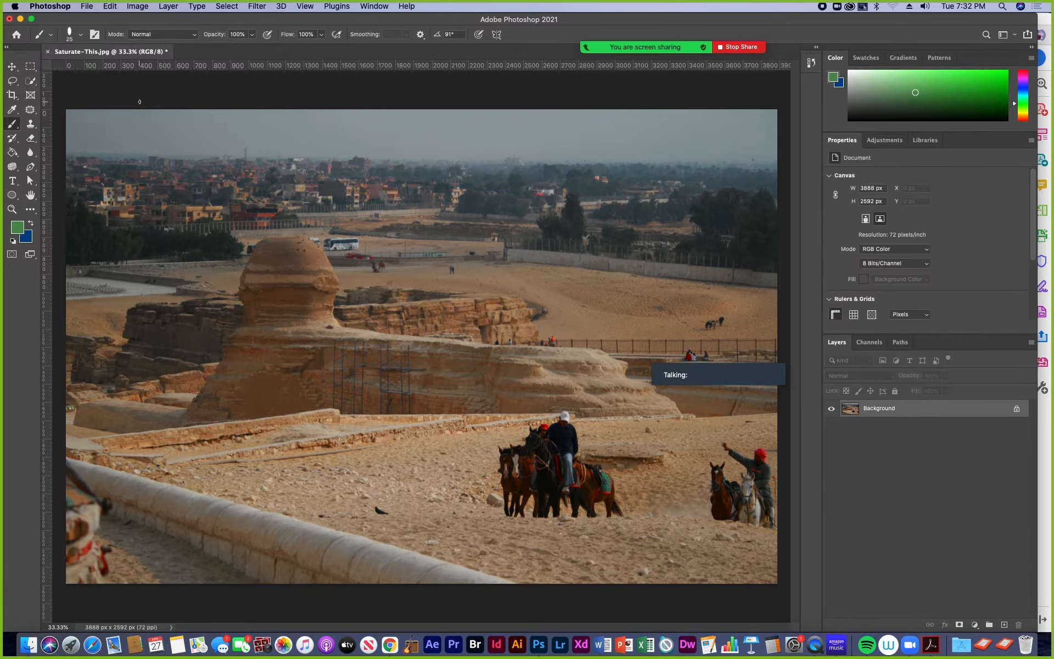
# - Begin saving a copy of Saturate-This on the computer, choosing Photoshop PDF as the format
pyautogui.click(86, 7)
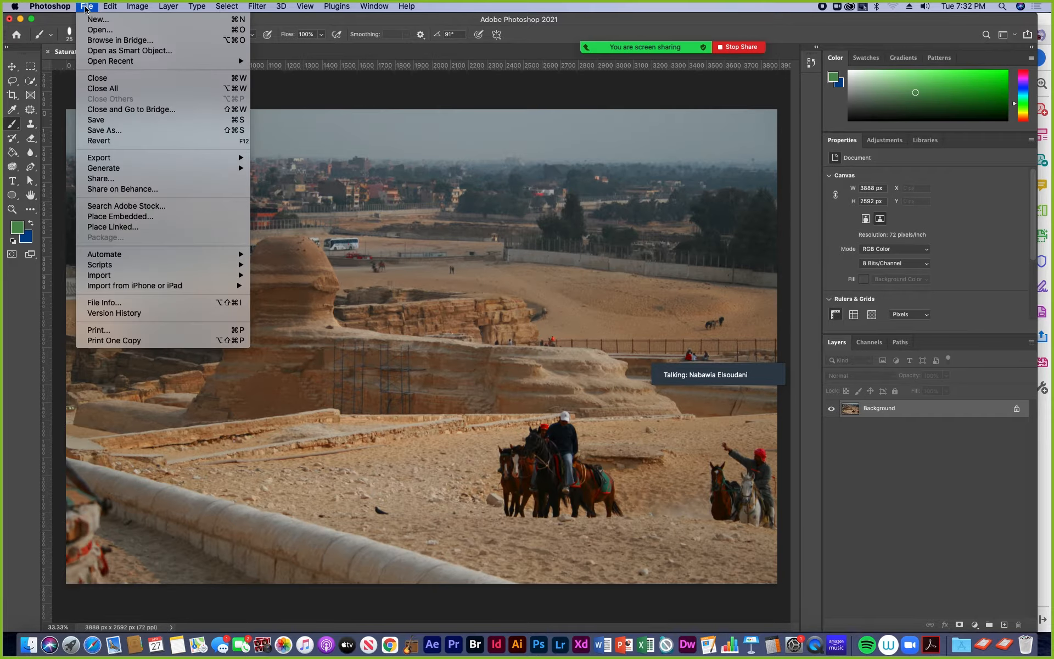
pyautogui.click(117, 130)
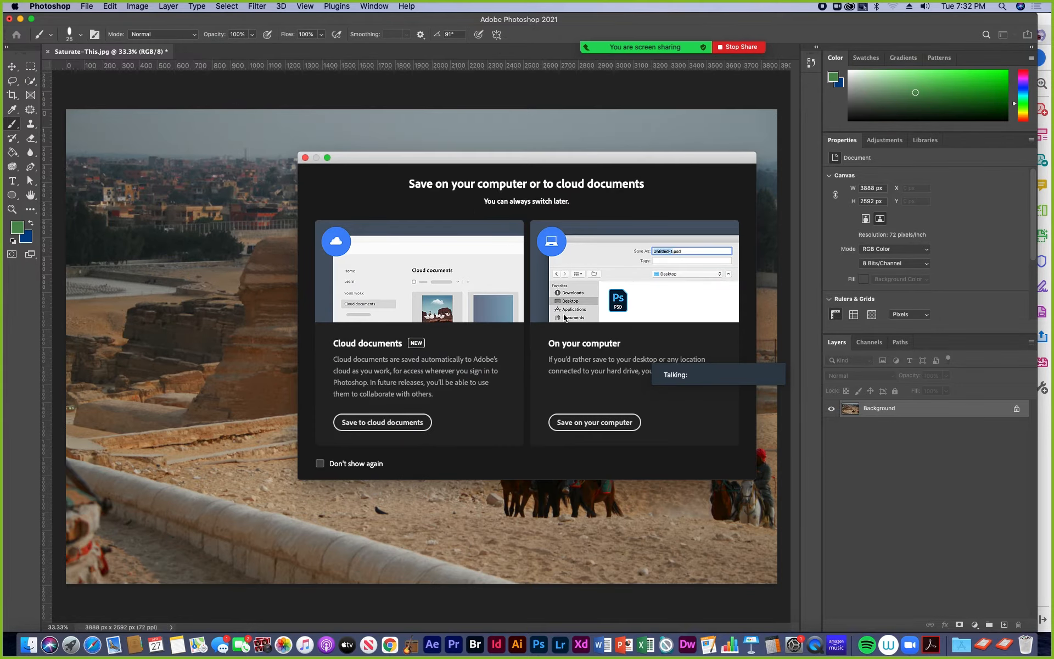
pyautogui.click(590, 422)
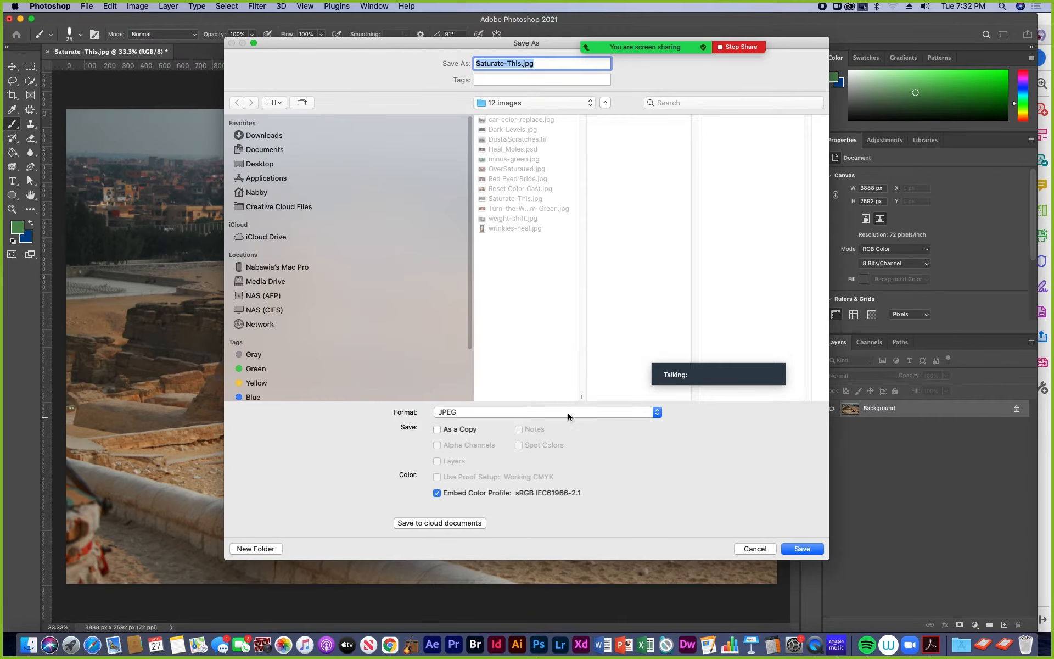
pyautogui.click(657, 413)
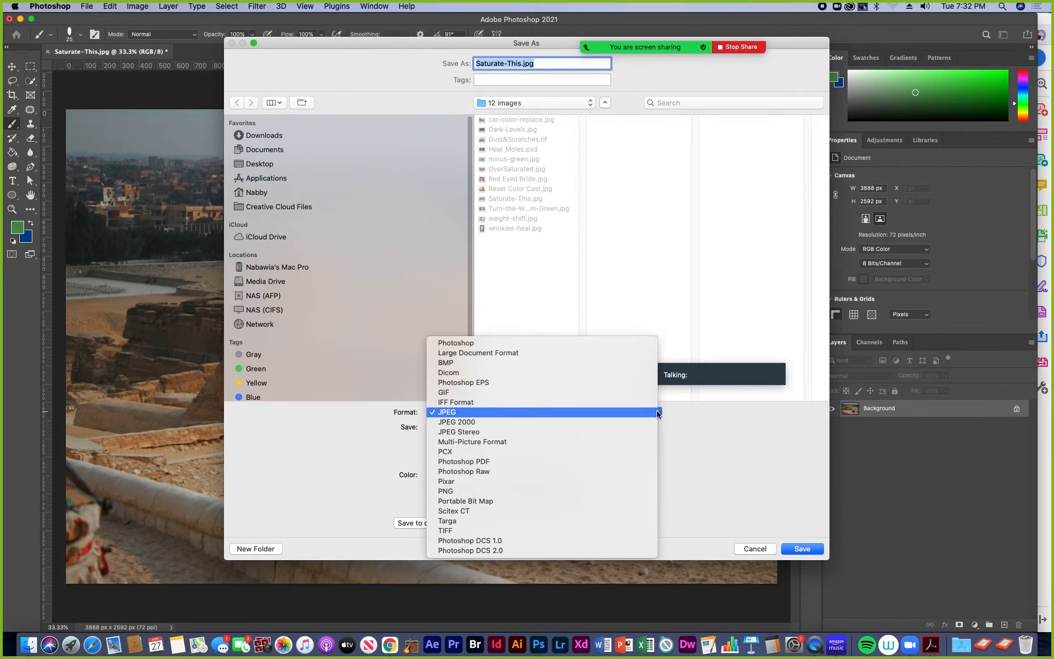
pyautogui.click(522, 461)
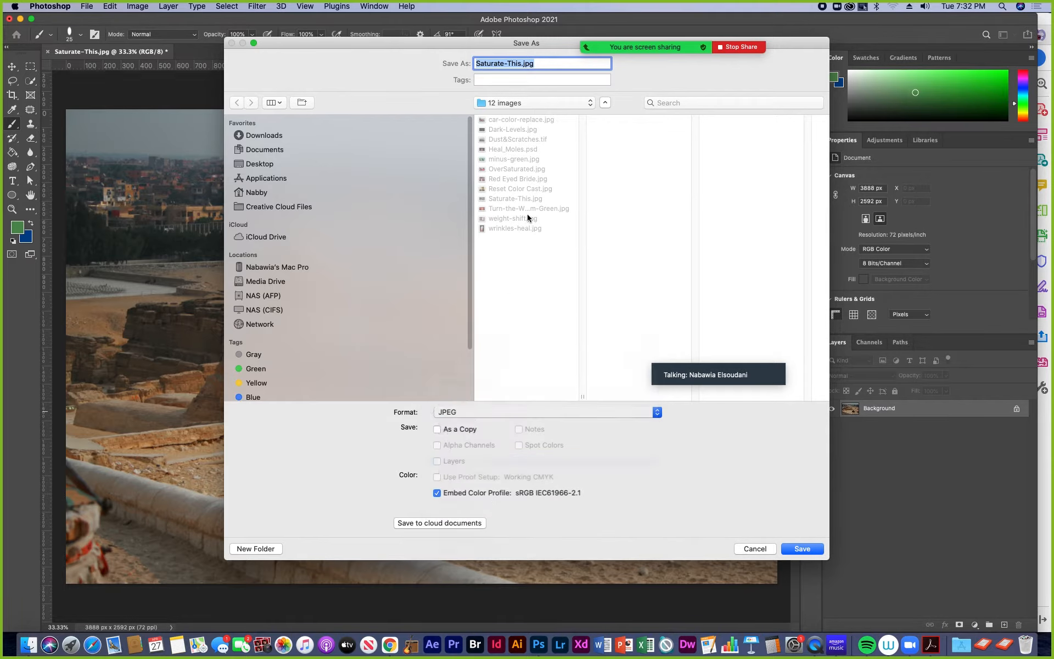
# - Save Saturate-This.pdf in the Finished files folder of Exercise 6 with the offered PDF settings, and close the JPEG without saving
pyautogui.click(590, 103)
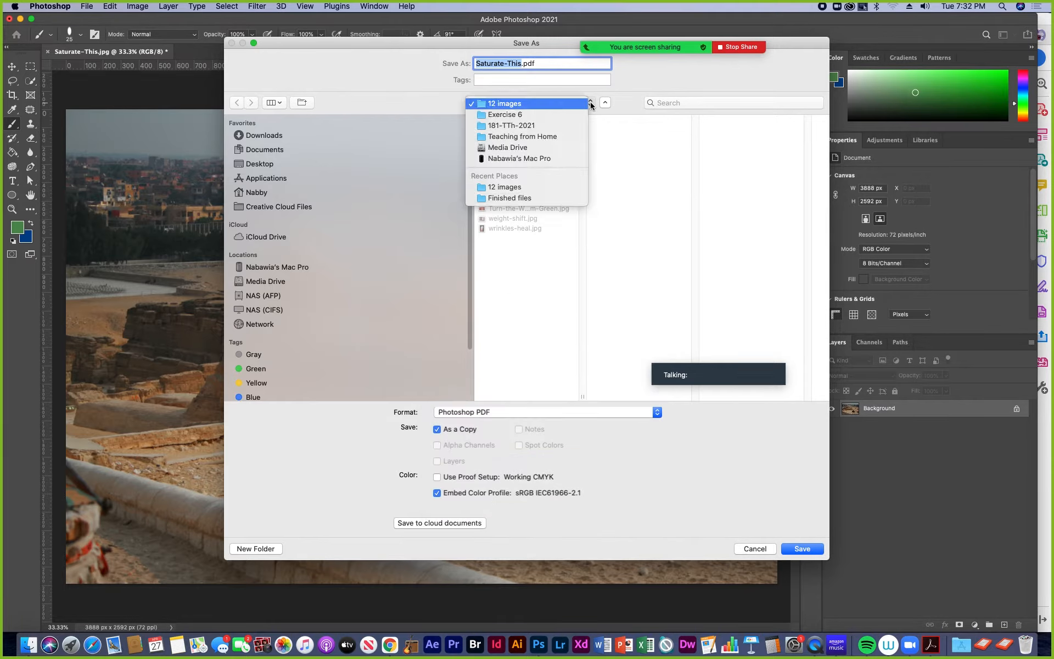
pyautogui.click(570, 114)
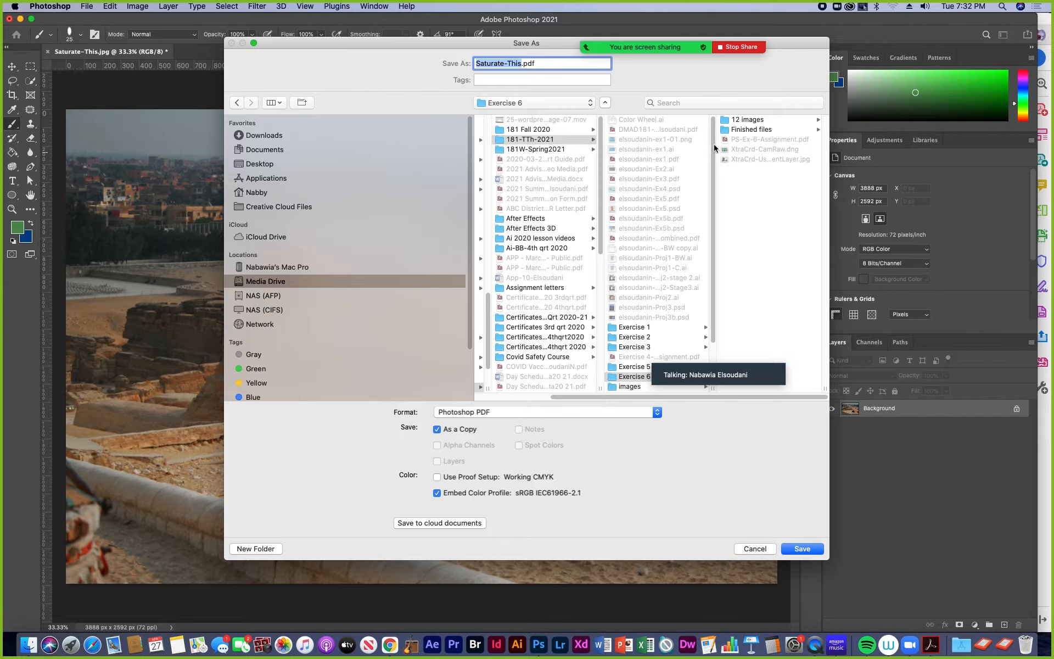
pyautogui.click(752, 130)
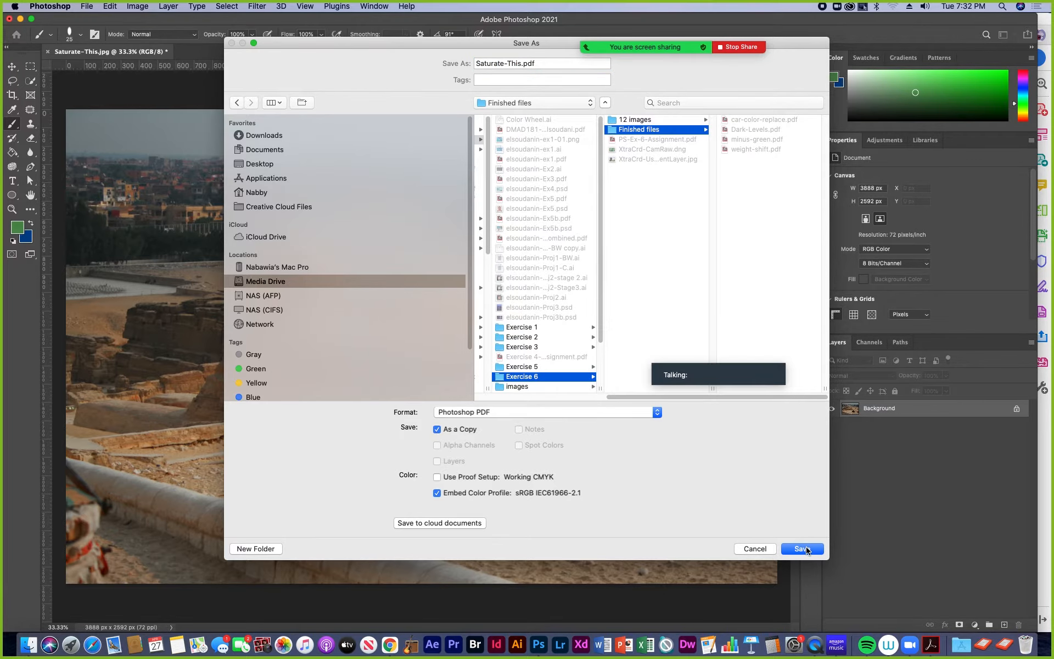
pyautogui.click(803, 549)
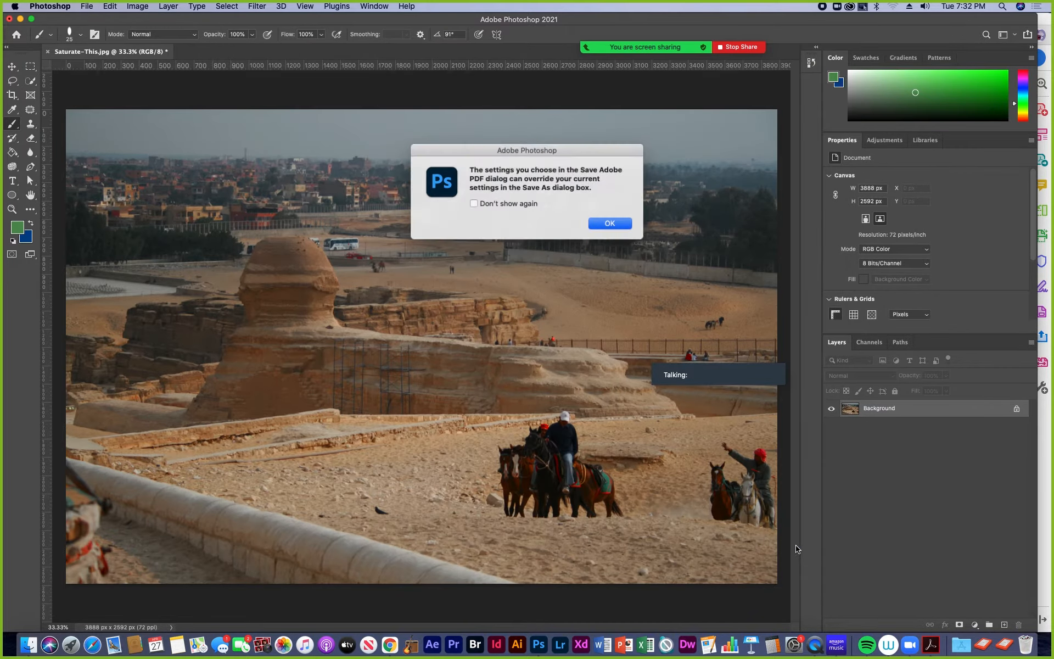
pyautogui.click(613, 225)
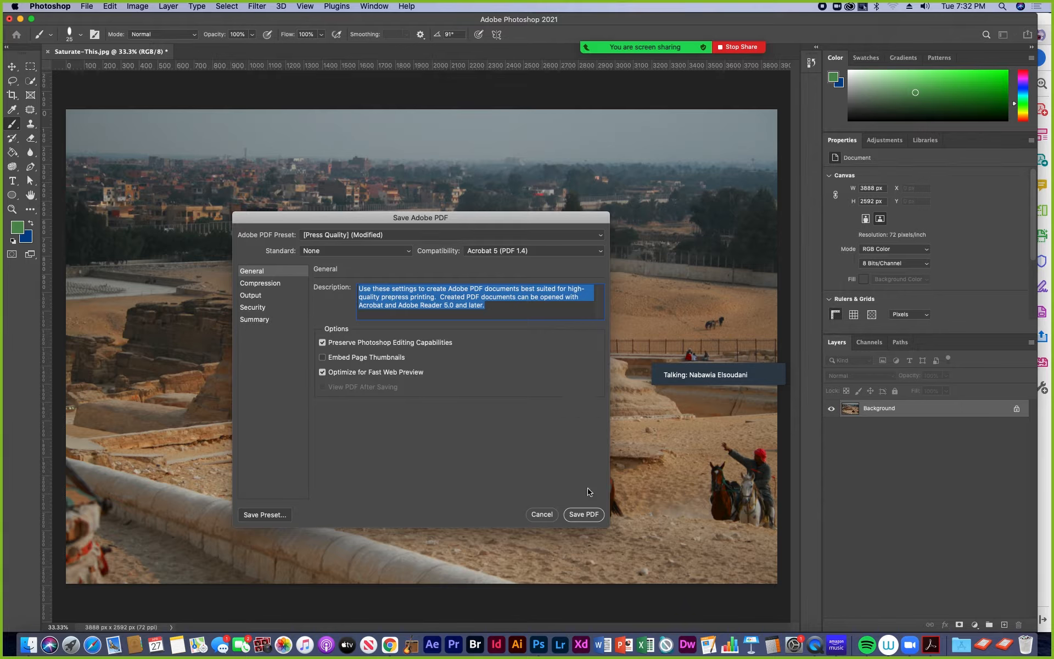
pyautogui.click(593, 514)
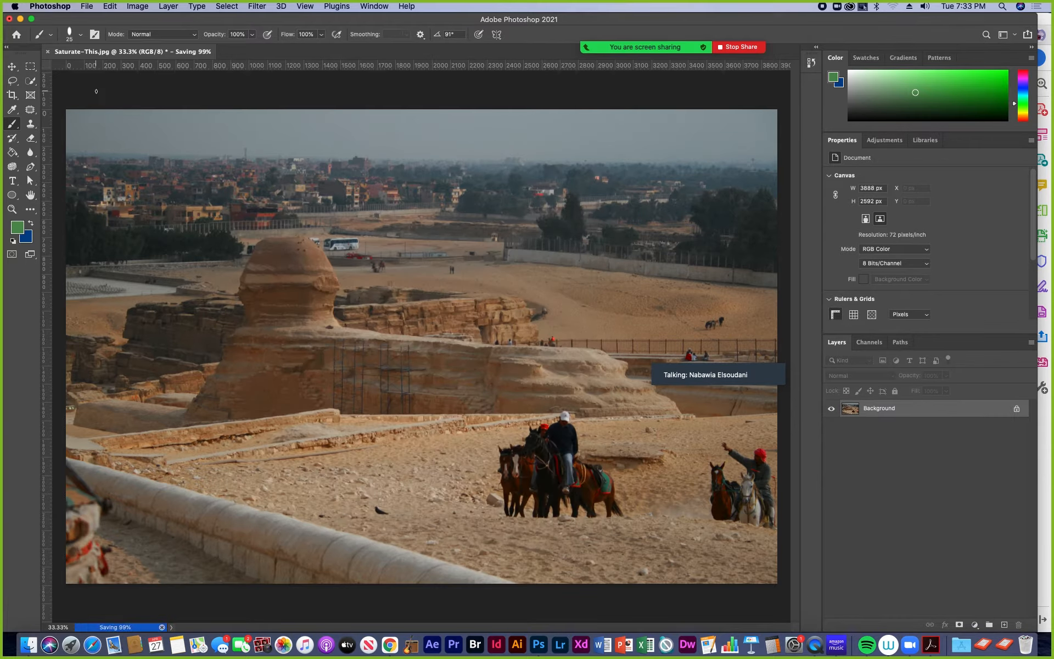
pyautogui.click(47, 51)
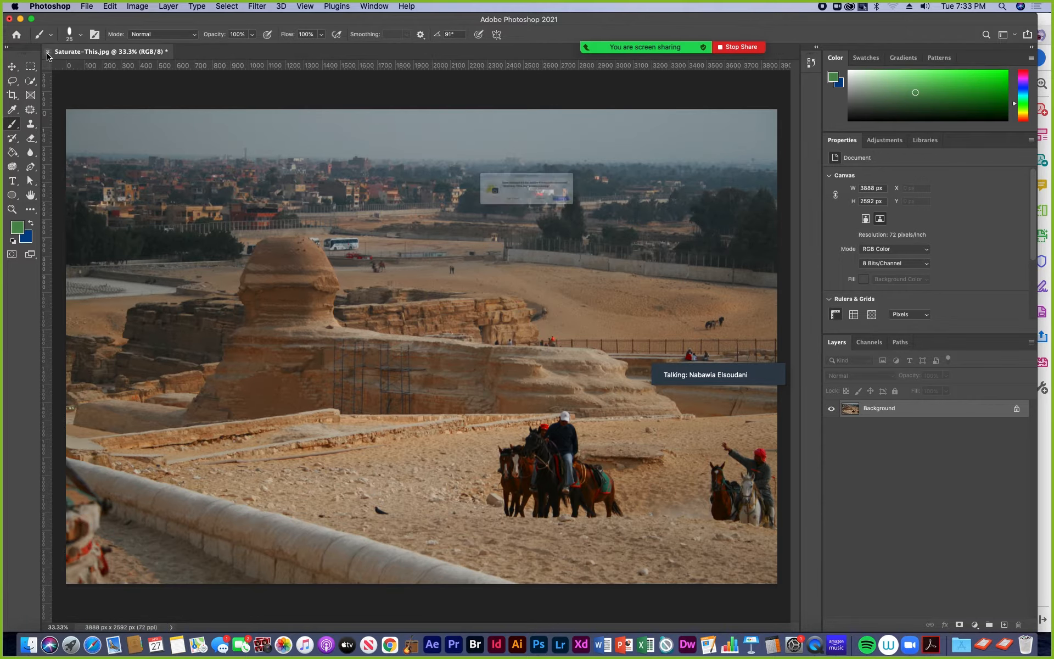
pyautogui.click(483, 215)
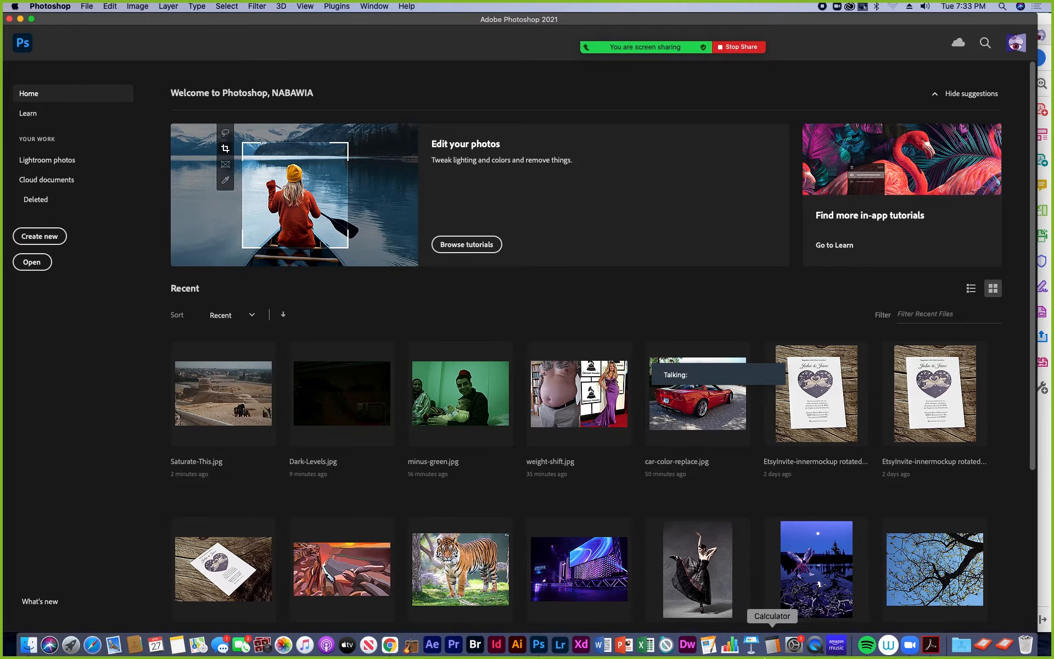
# - Switch to Acrobat to read the Heal_Moles.psd instructions in the assignment PDF, and return to Photoshop
pyautogui.click(931, 646)
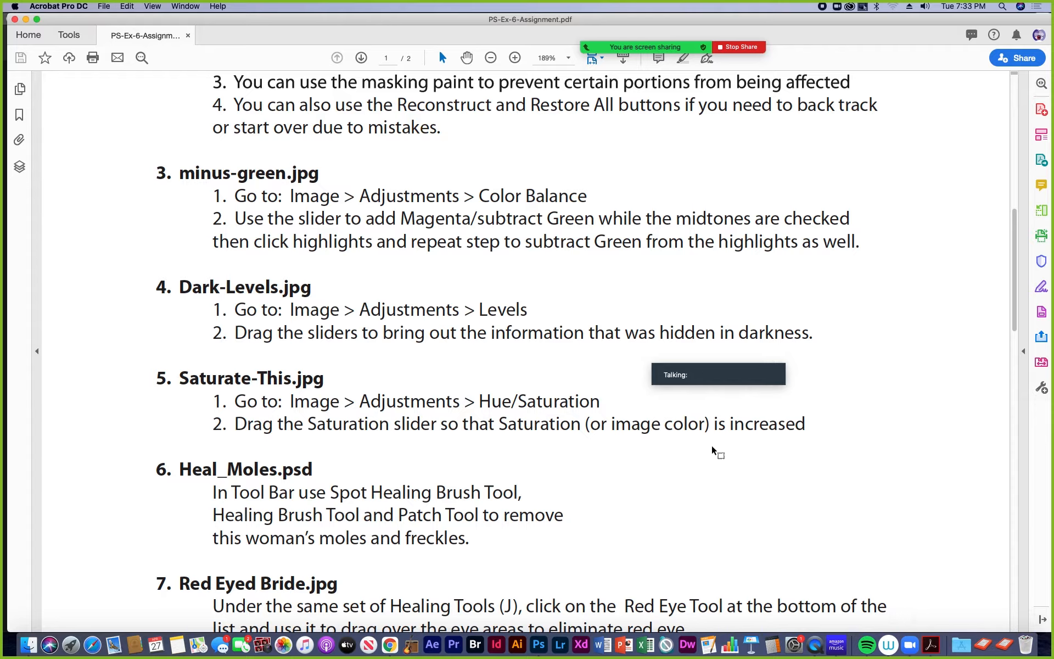
pyautogui.scroll(-4, 299, 291)
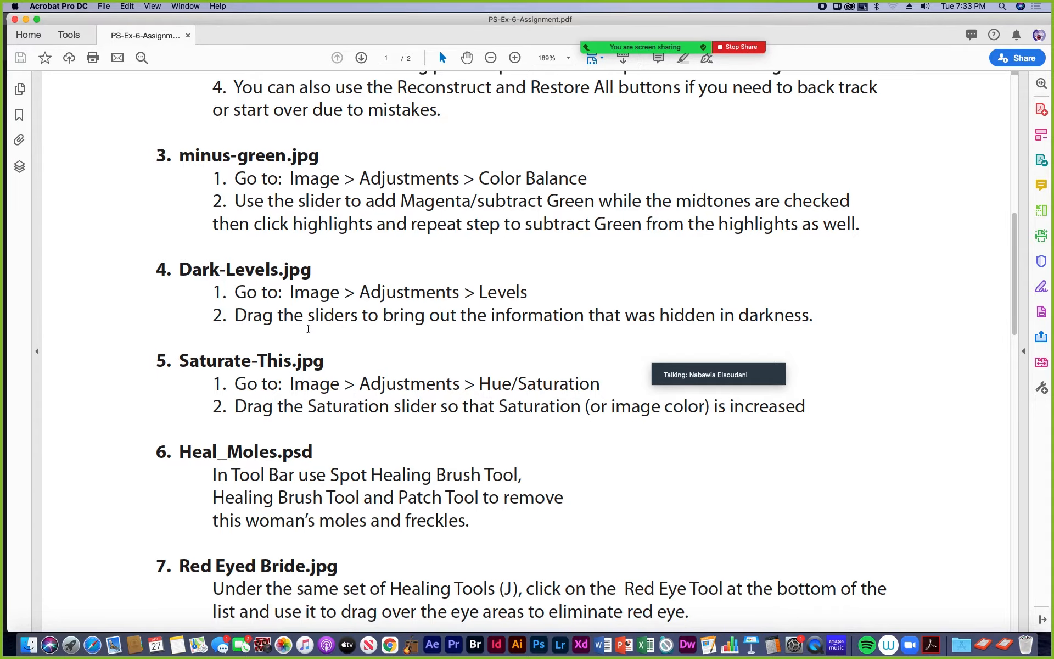
pyautogui.scroll(-4, 307, 329)
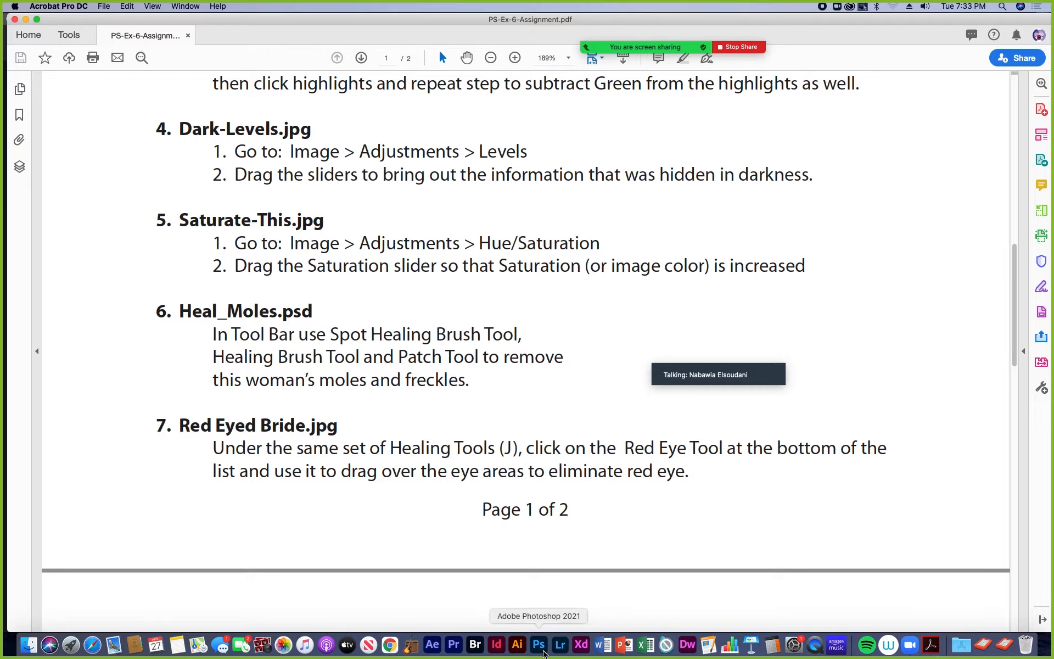
pyautogui.click(544, 653)
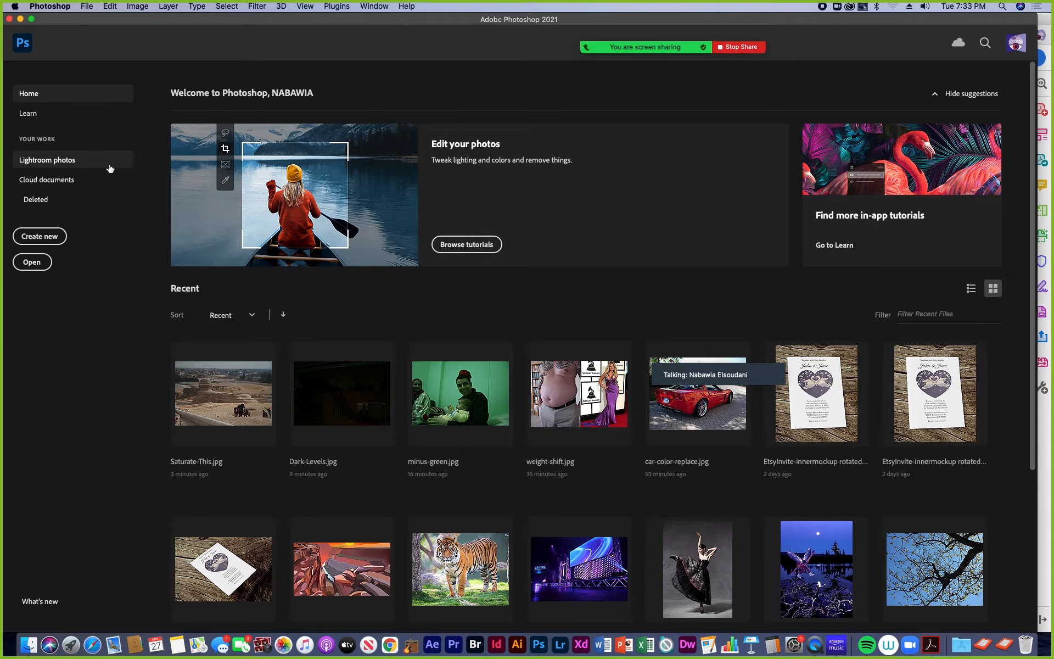
# - Open Heal_Moles.psd from the 12 images folder inside Exercise 6
pyautogui.click(87, 7)
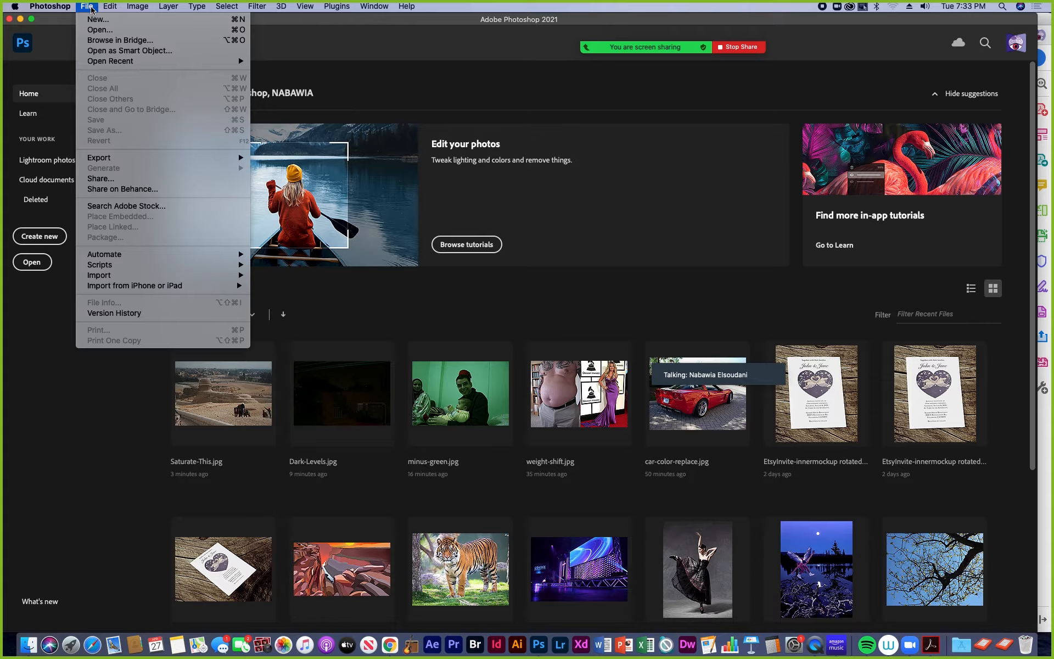
pyautogui.click(101, 30)
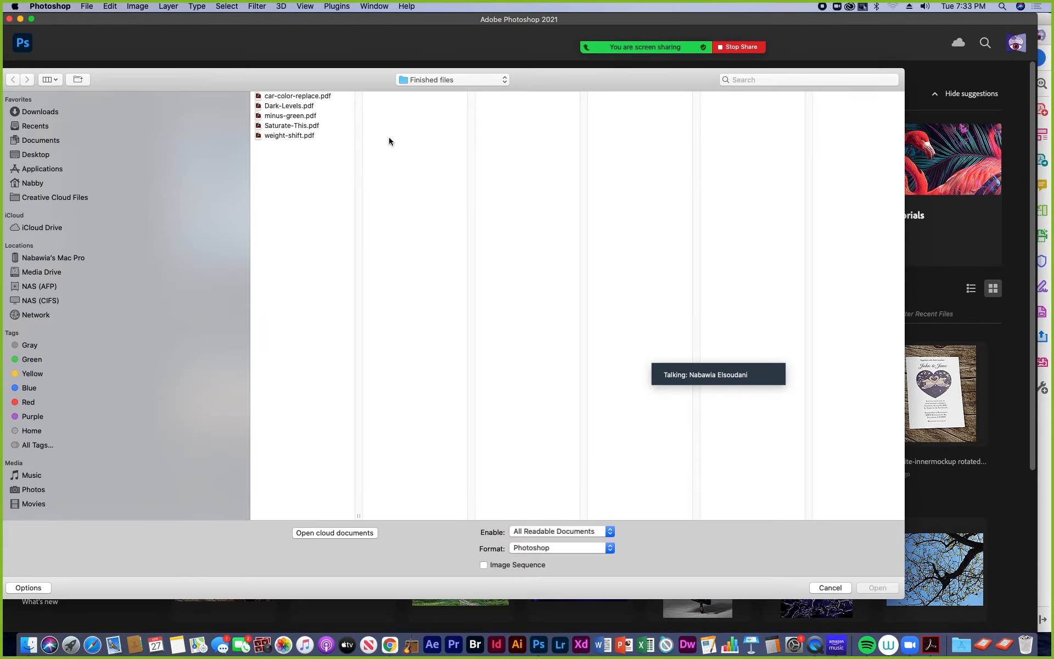
pyautogui.click(505, 79)
pyautogui.click(468, 187)
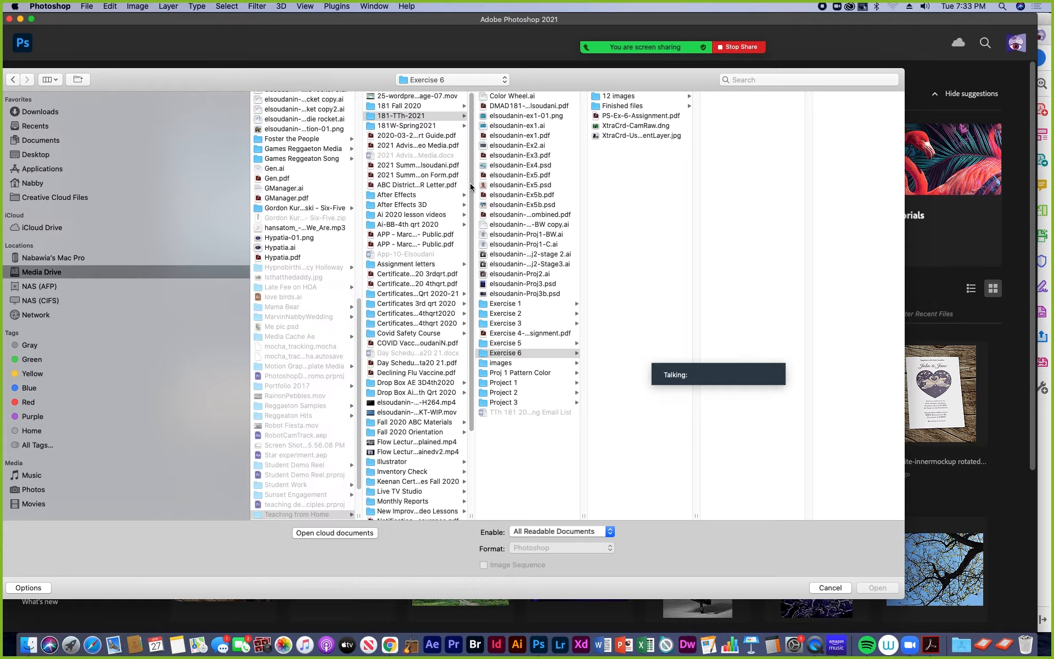
pyautogui.click(616, 98)
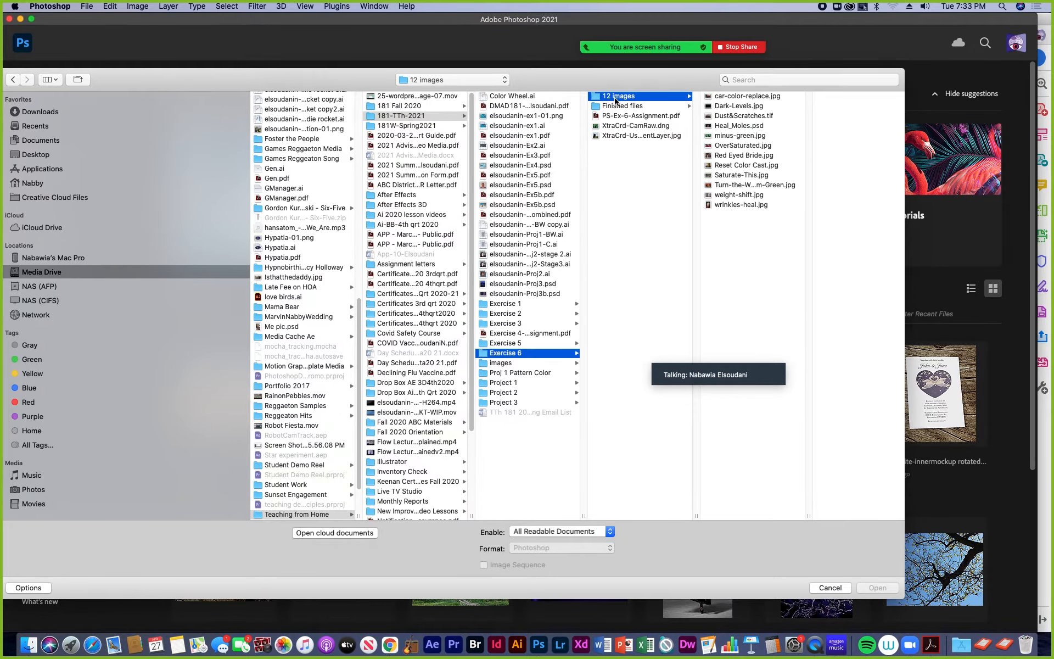
pyautogui.click(733, 126)
pyautogui.click(881, 591)
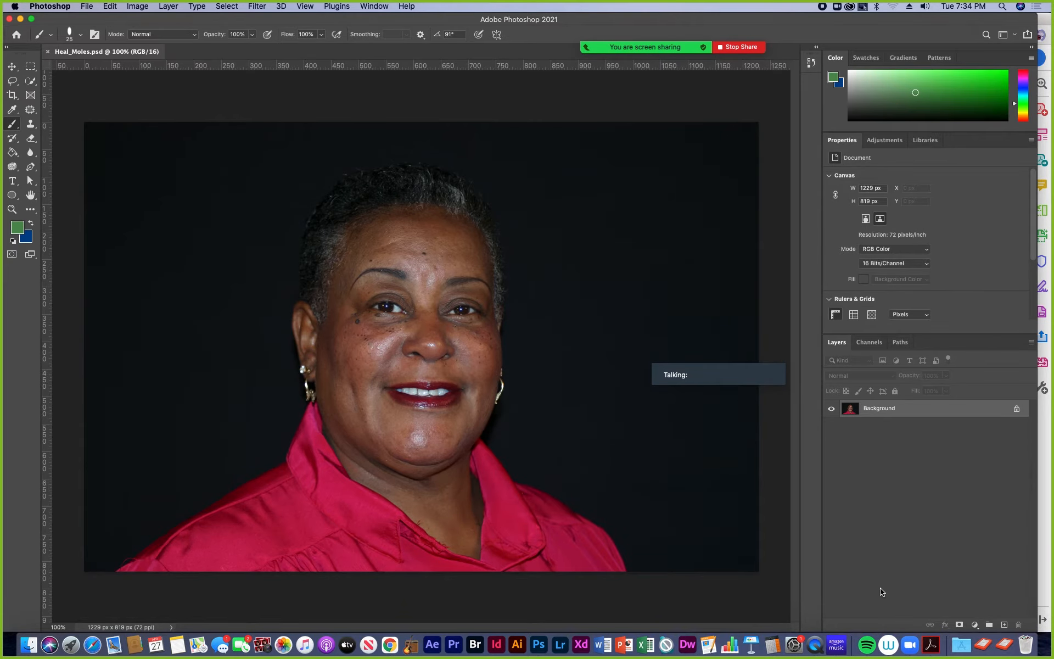
# - Zoom in to 200% on the woman's face and activate the Spot Healing Brush Tool
pyautogui.press('super+equal')
pyautogui.press('space')
pyautogui.moveTo(555, 348); pyautogui.dragTo(562, 408)
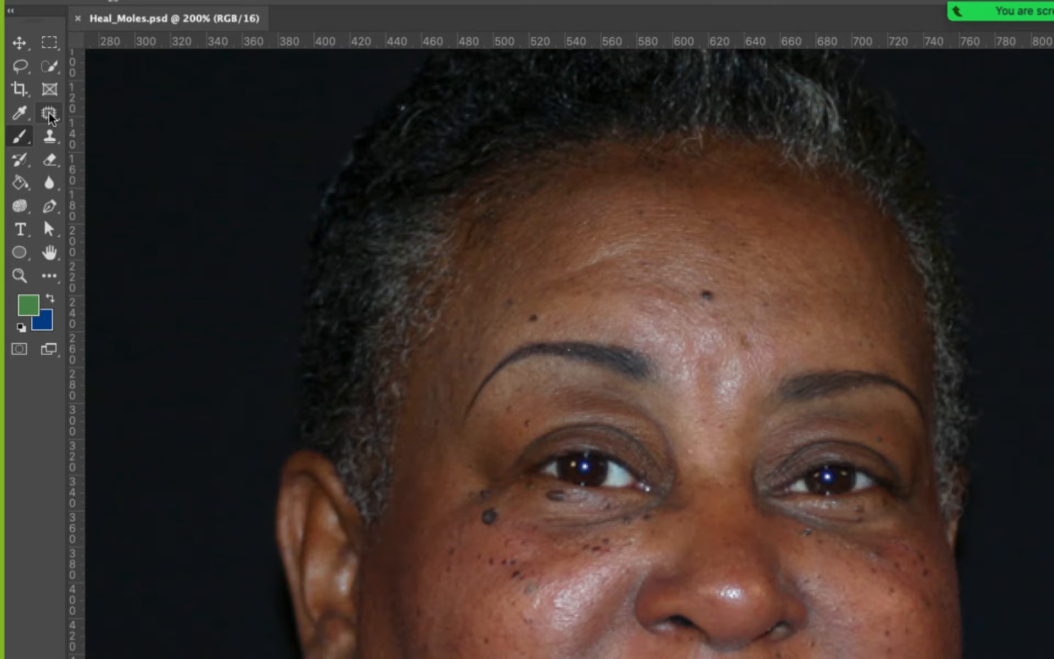
pyautogui.click(49, 114)
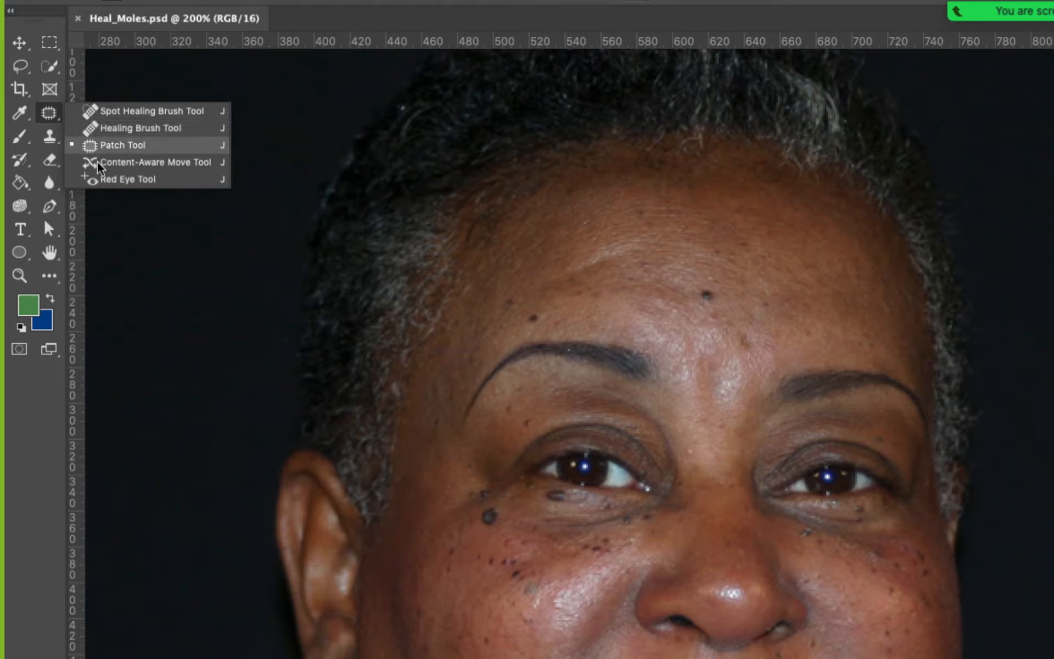
pyautogui.click(115, 112)
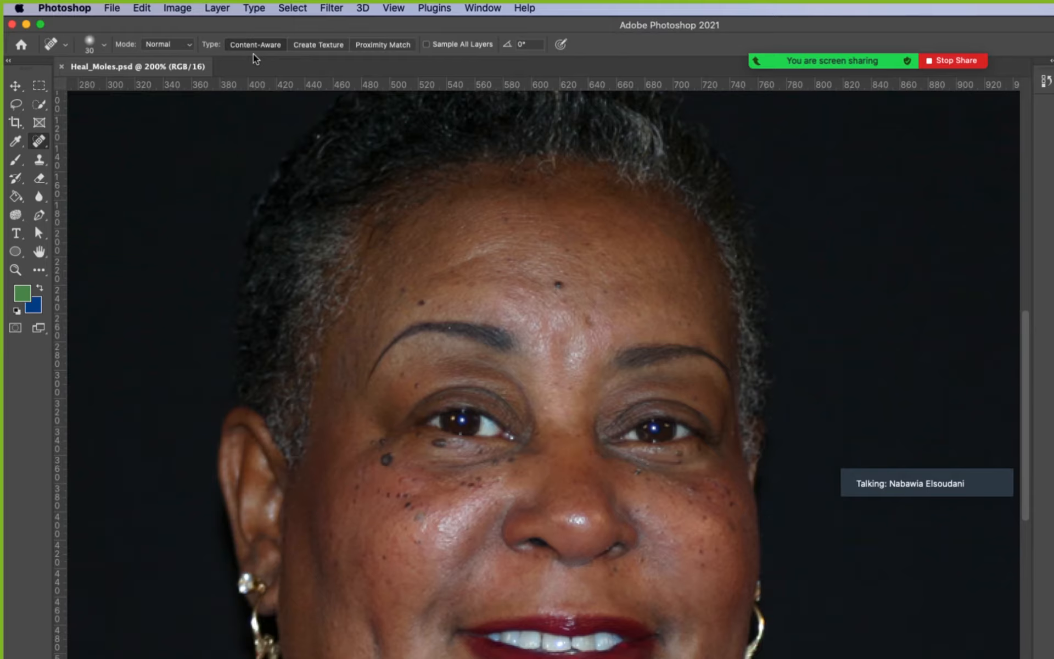
# - Check the Spot Healing Brush blending modes, keeping Normal, and set the healing type to Proximity Match after trying Create Texture
pyautogui.click(189, 46)
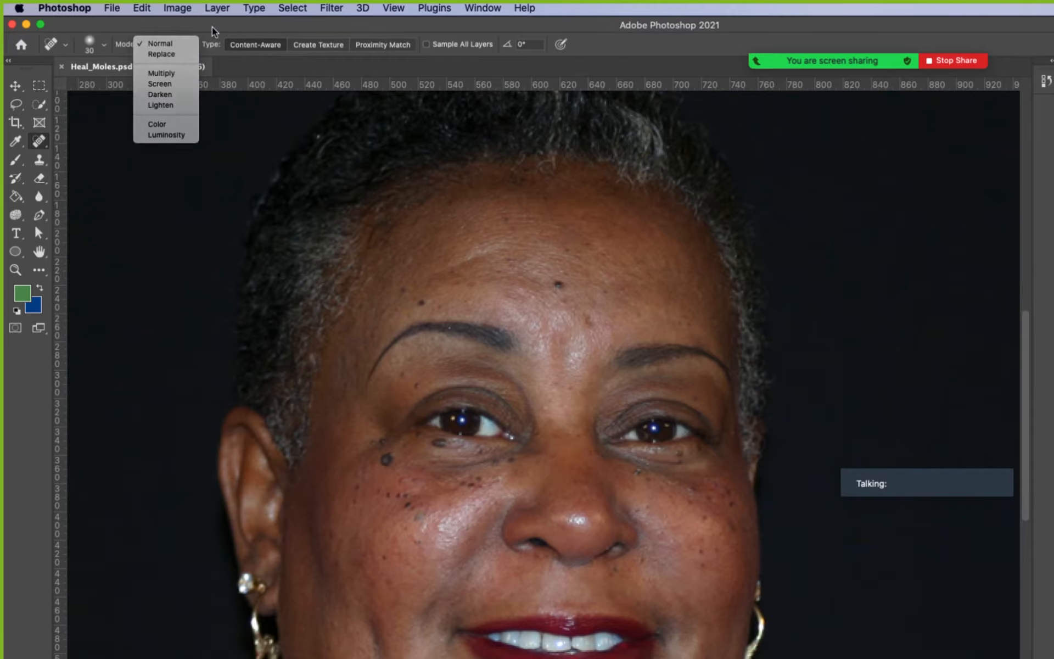
pyautogui.click(212, 28)
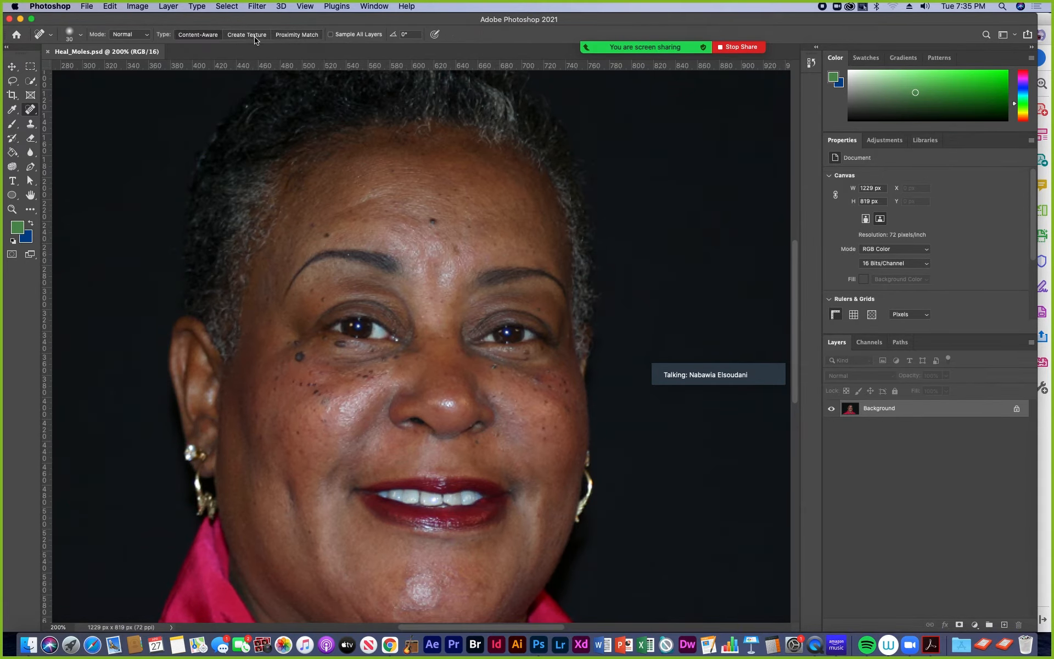
pyautogui.click(246, 36)
pyautogui.click(278, 37)
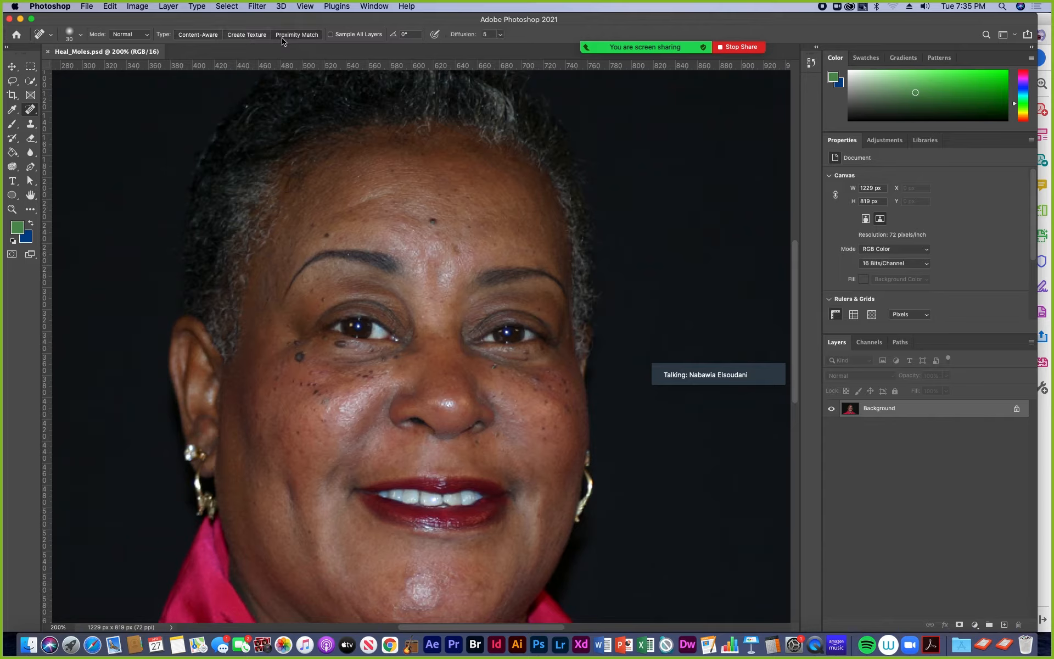
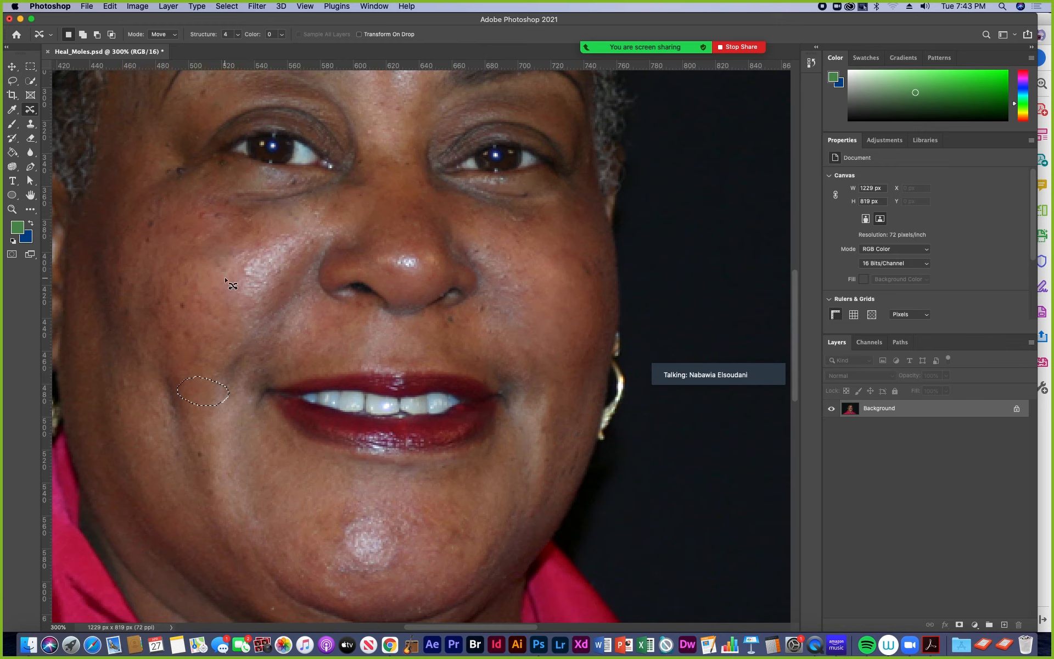
# - Set the Content-Aware Move Color to 10 and move the mole beside the eye down onto the cheek
pyautogui.click(212, 322)
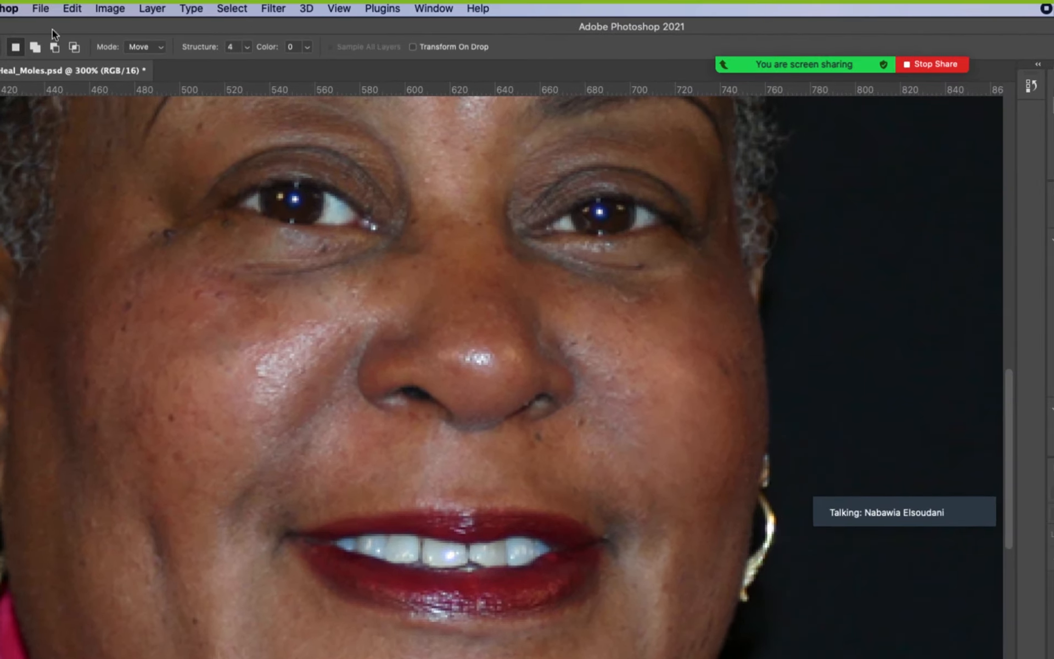
pyautogui.click(308, 48)
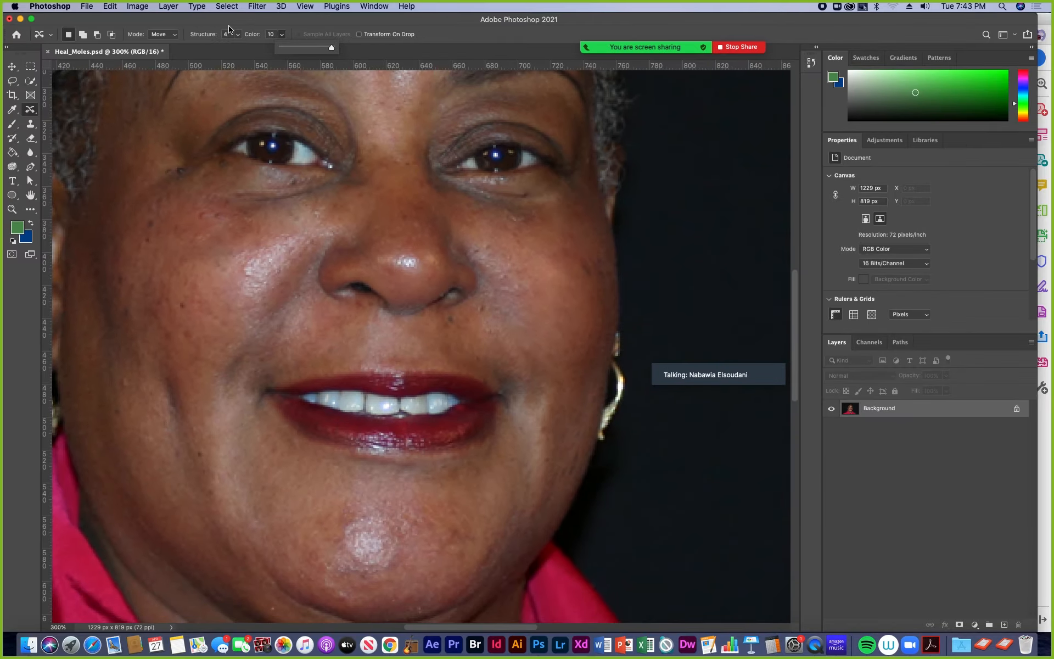
pyautogui.click(228, 28)
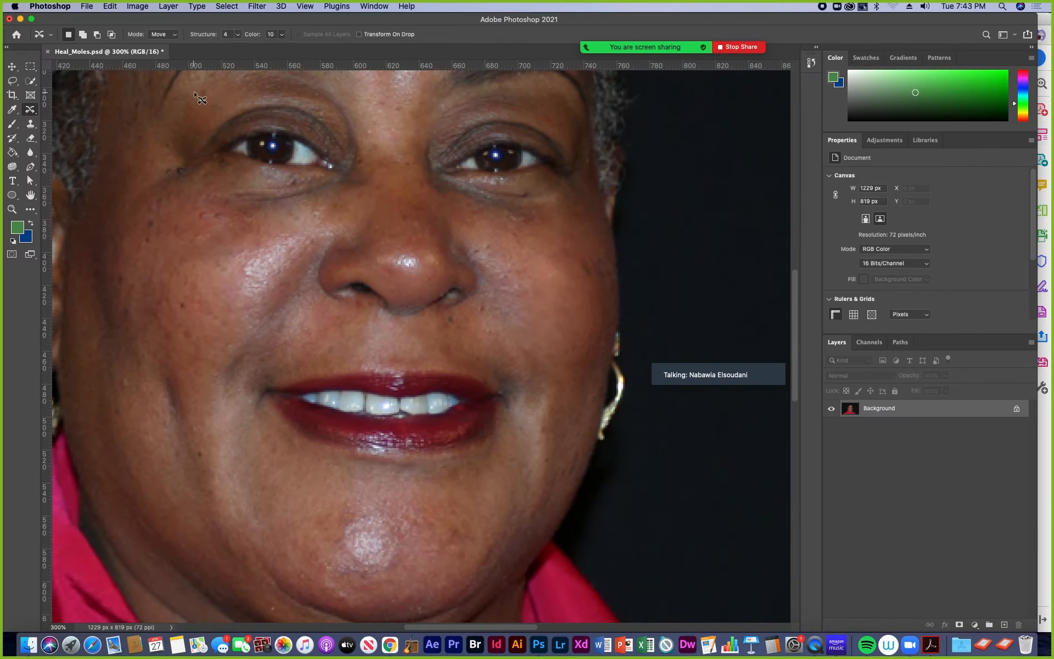
pyautogui.scroll(5, 187, 239)
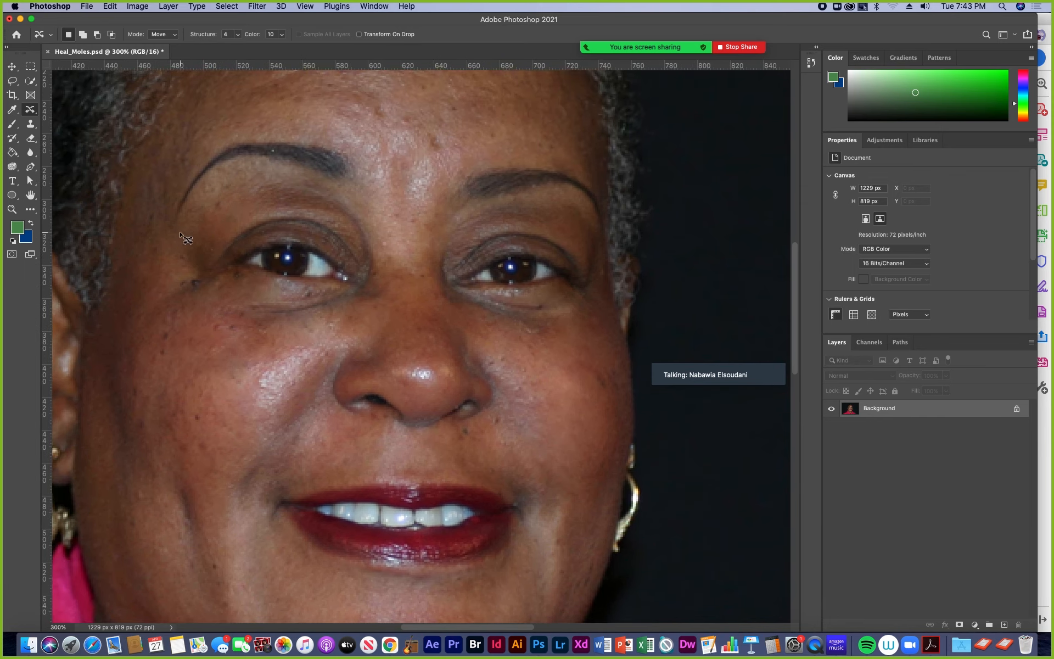
pyautogui.moveTo(200, 296)
pyautogui.mouseDown()
pyautogui.moveTo(183, 279)
pyautogui.moveTo(210, 286)
pyautogui.moveTo(201, 297)
pyautogui.moveTo(235, 313)
pyautogui.moveTo(225, 432)
pyautogui.mouseUp()
# - Bring the removed mole back in the middle of the forehead with the History Brush Tool
pyautogui.scroll(5, 258, 318)
pyautogui.hscroll(3, 258, 319)
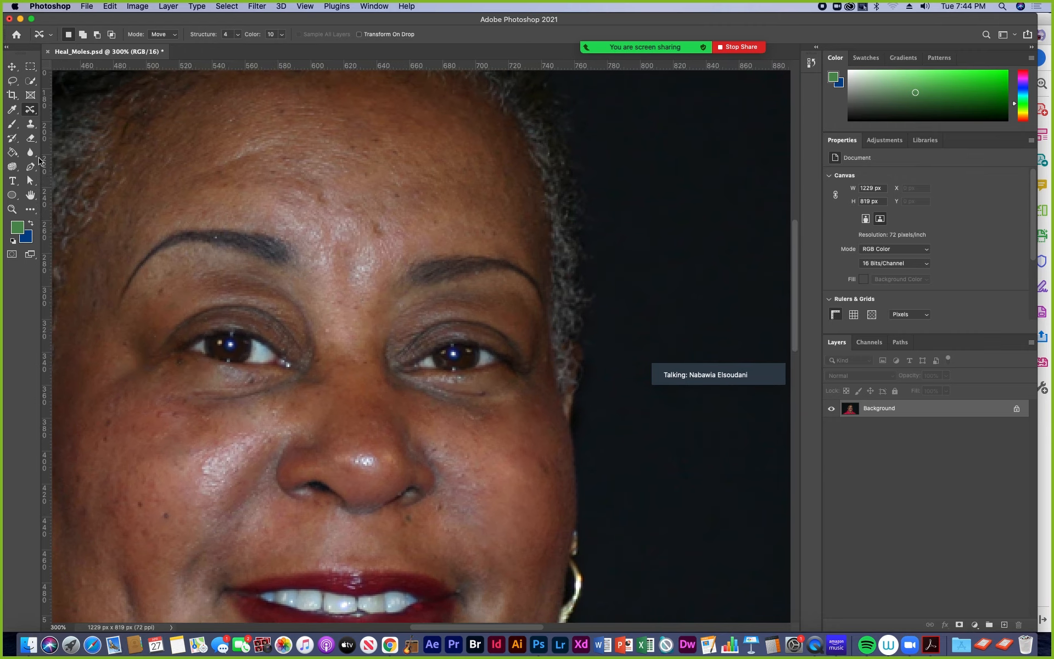
pyautogui.rightClick(35, 114)
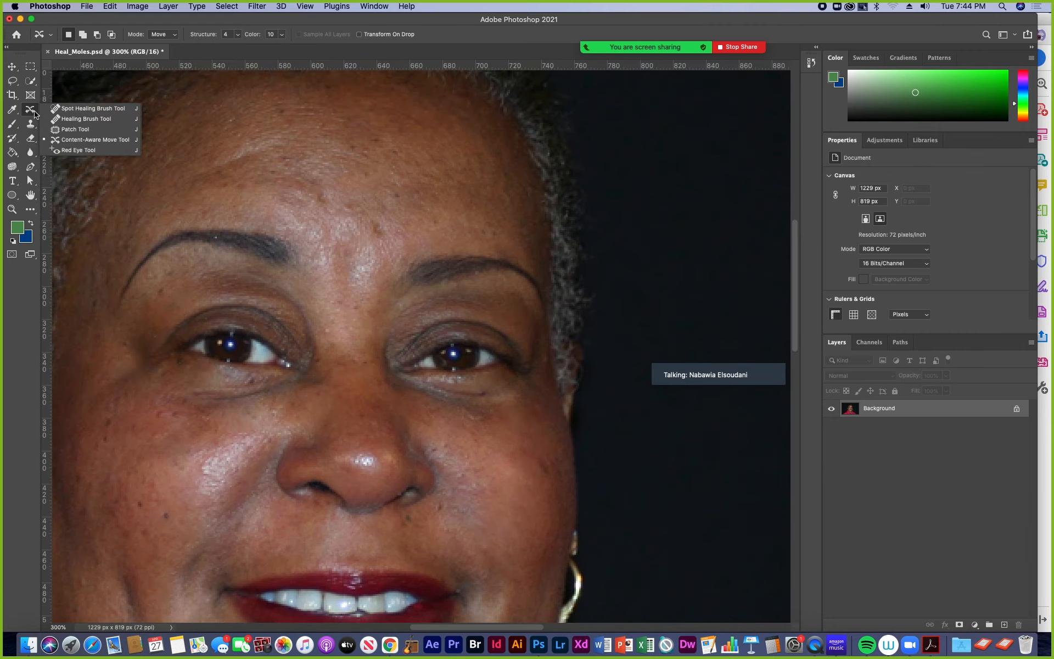
pyautogui.click(32, 112)
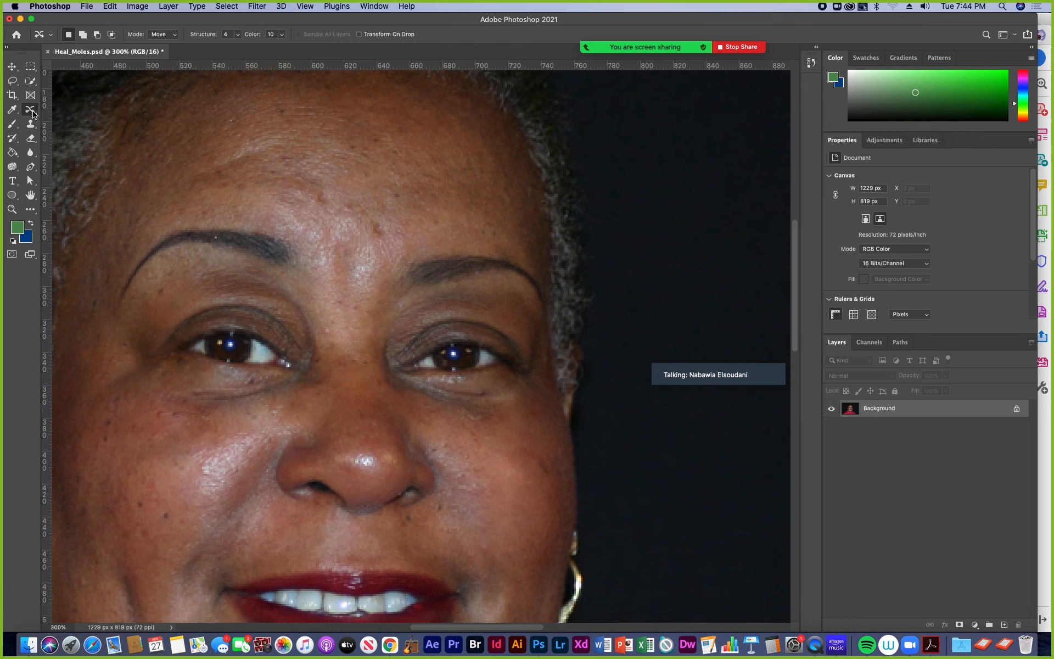
pyautogui.click(12, 137)
pyautogui.moveTo(344, 173); pyautogui.dragTo(343, 187)
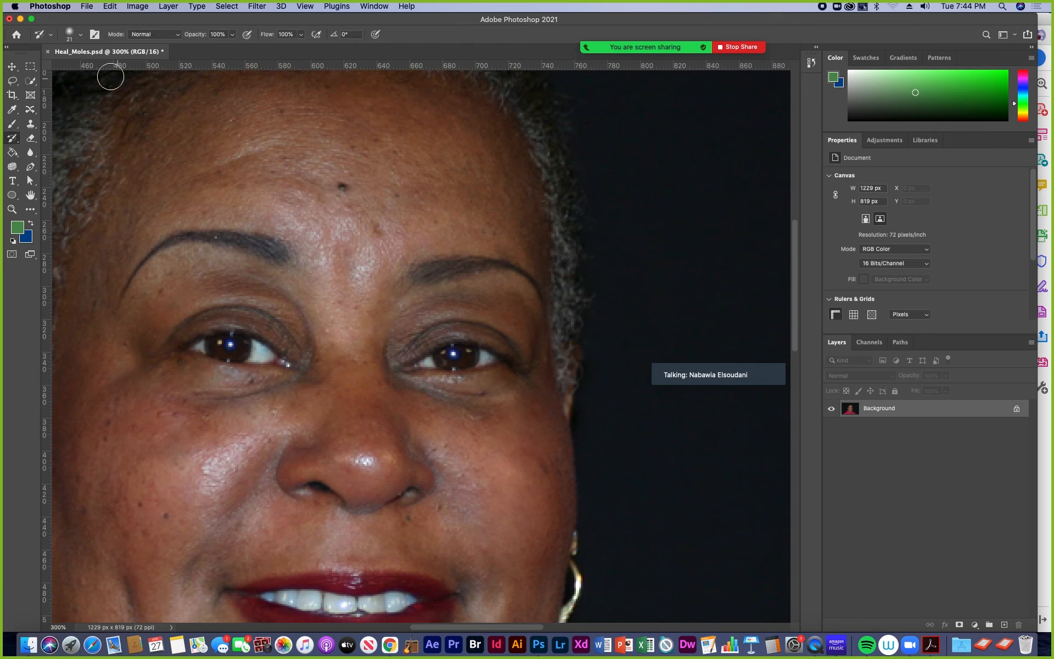
# - Reactivate the Content-Aware Move Tool, check its modes while keeping Move, and set Structure to 7
pyautogui.click(31, 109)
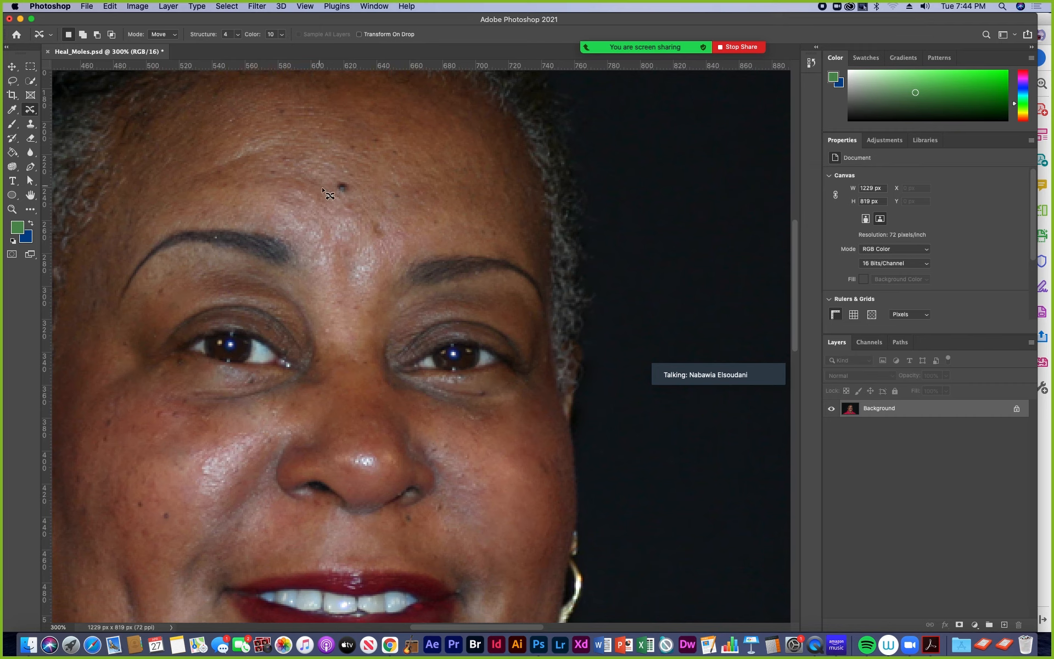
pyautogui.moveTo(314, 189); pyautogui.dragTo(269, 85)
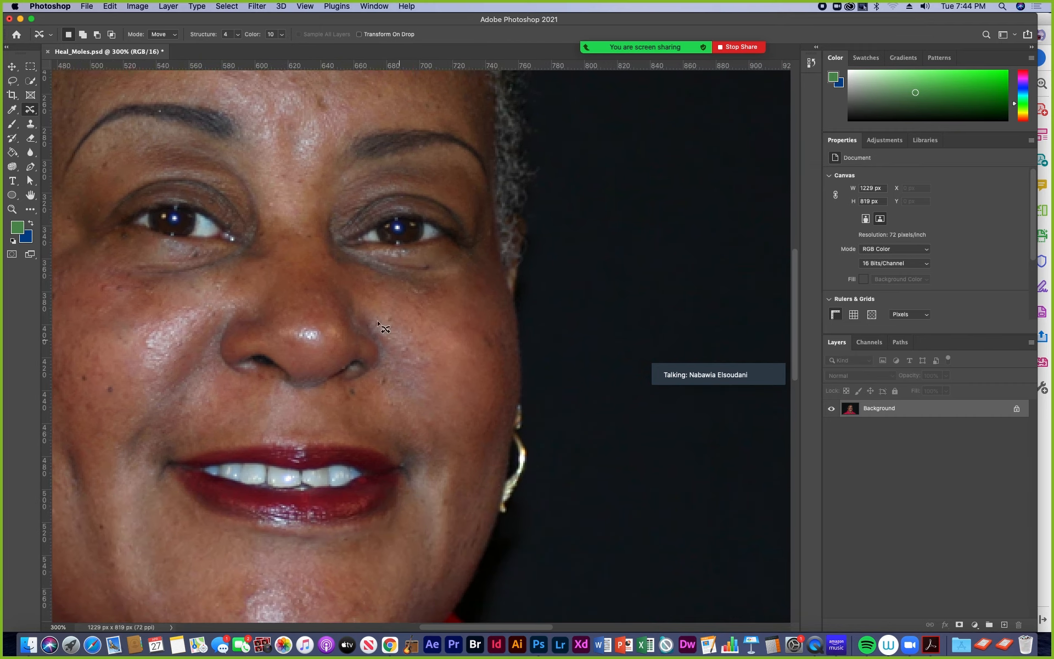
pyautogui.moveTo(302, 271); pyautogui.dragTo(326, 320)
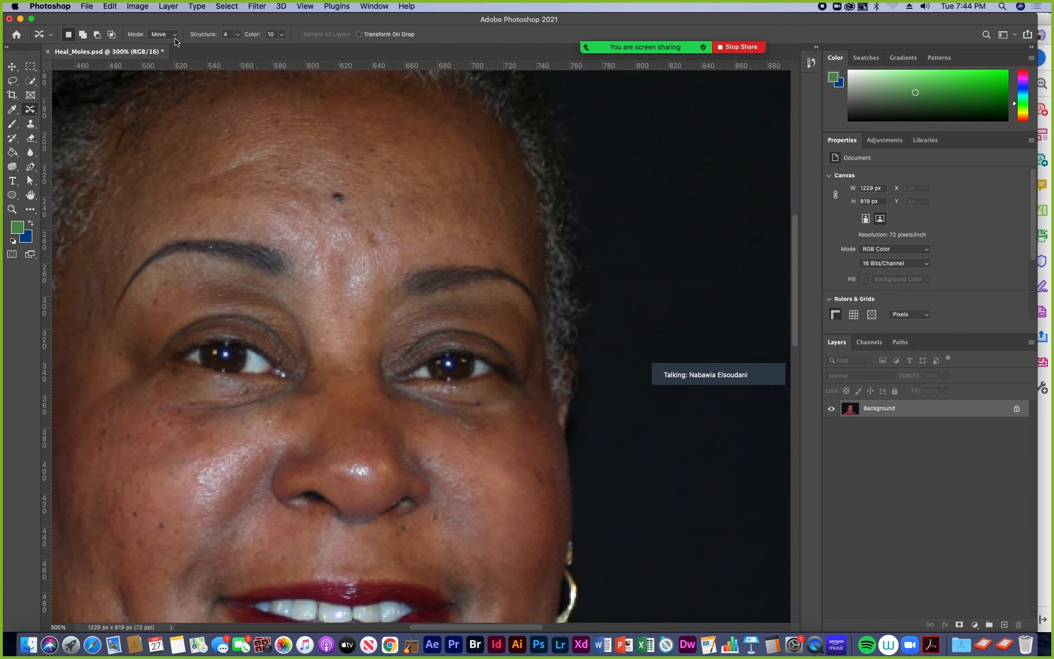
pyautogui.click(176, 36)
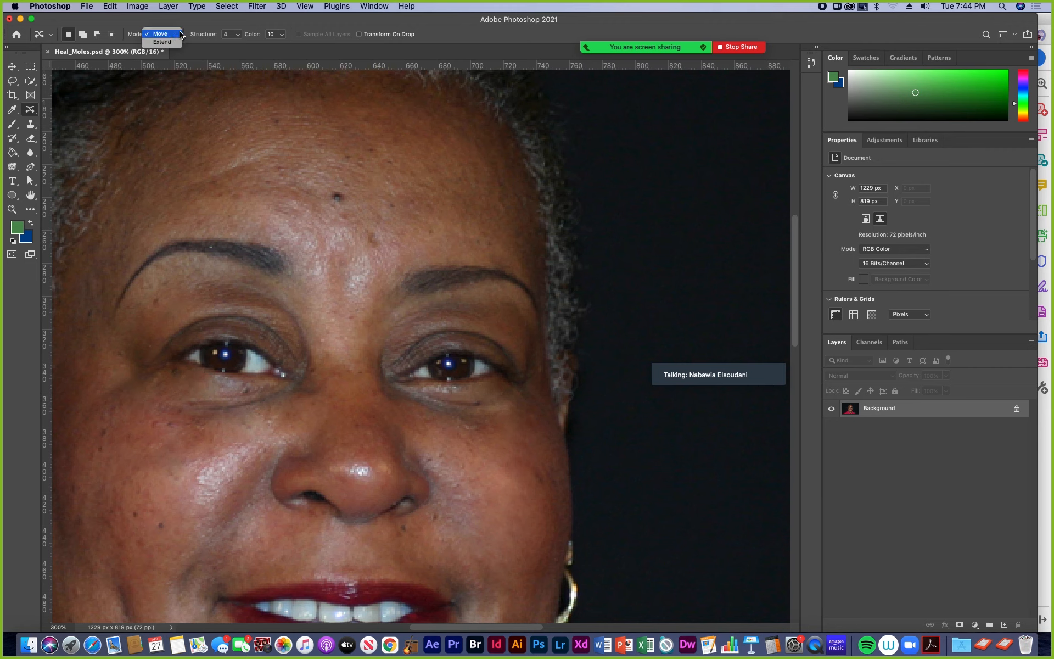
pyautogui.click(183, 24)
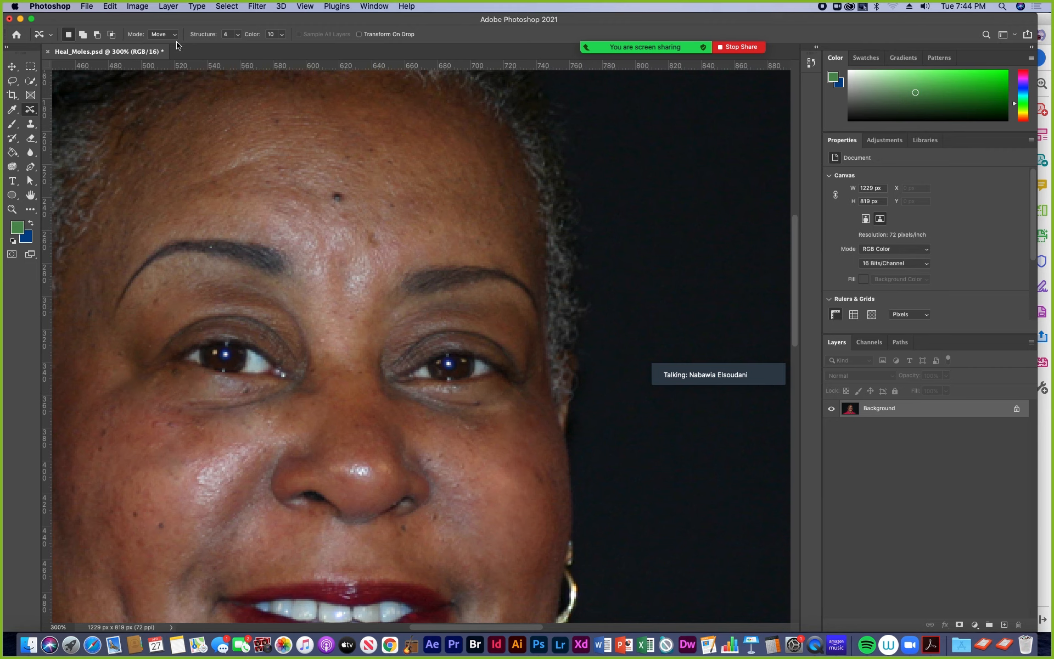
pyautogui.click(238, 35)
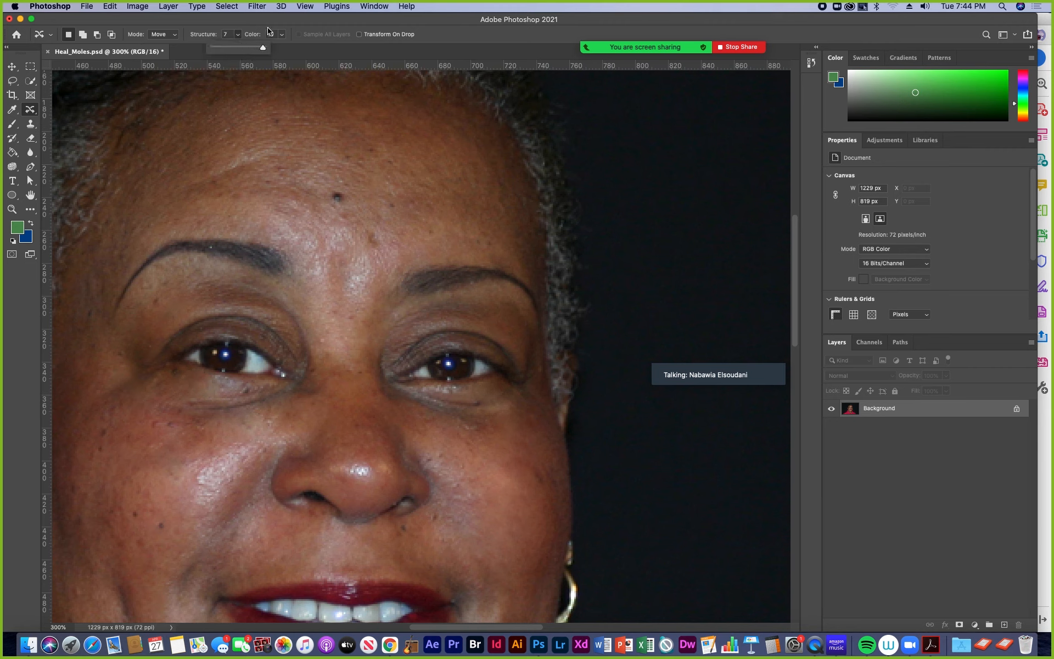
pyautogui.click(258, 22)
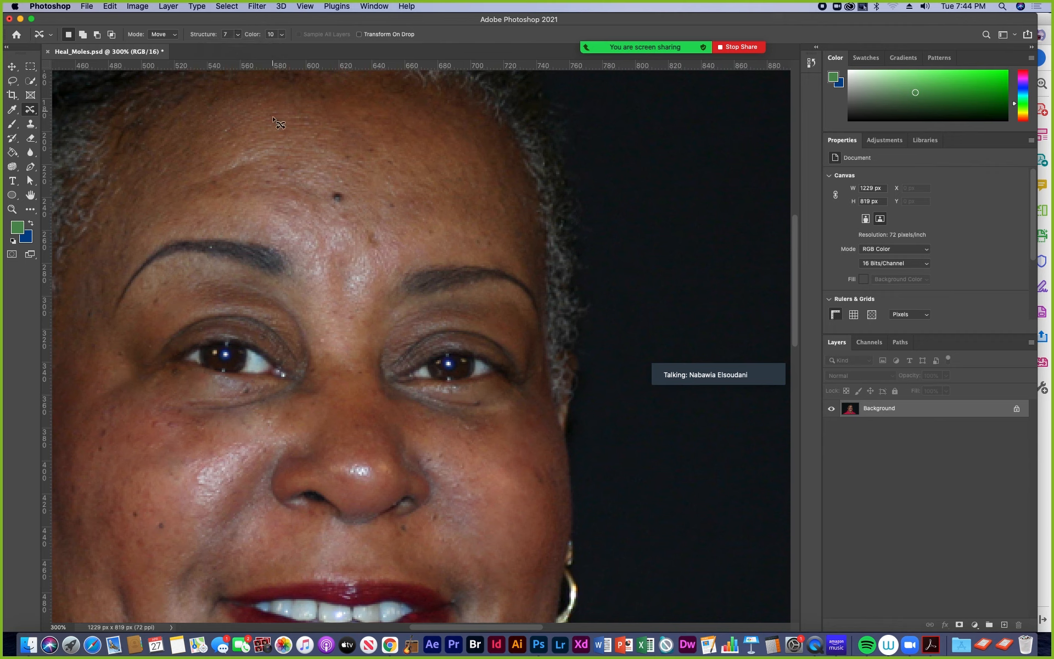
# - Select the forehead mole and move it onto the cheek beside the mouth corner, then deselect
pyautogui.moveTo(346, 219)
pyautogui.mouseDown()
pyautogui.moveTo(318, 199)
pyautogui.moveTo(330, 170)
pyautogui.moveTo(371, 191)
pyautogui.moveTo(361, 229)
pyautogui.moveTo(344, 207)
pyautogui.mouseUp()
pyautogui.scroll(-5, 348, 212)
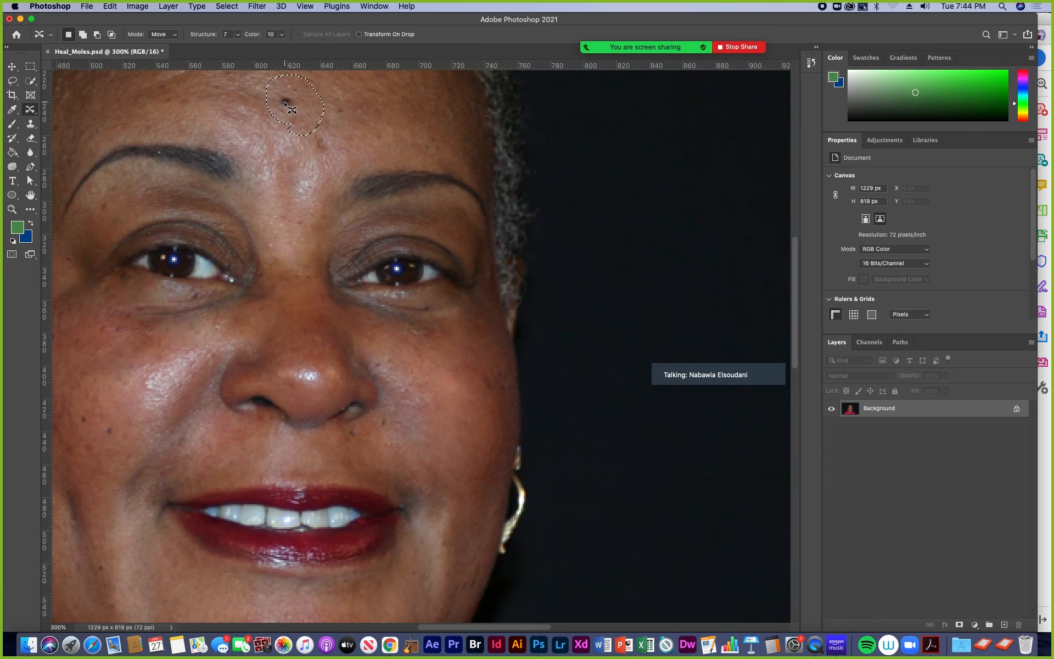
pyautogui.moveTo(287, 104); pyautogui.dragTo(450, 488)
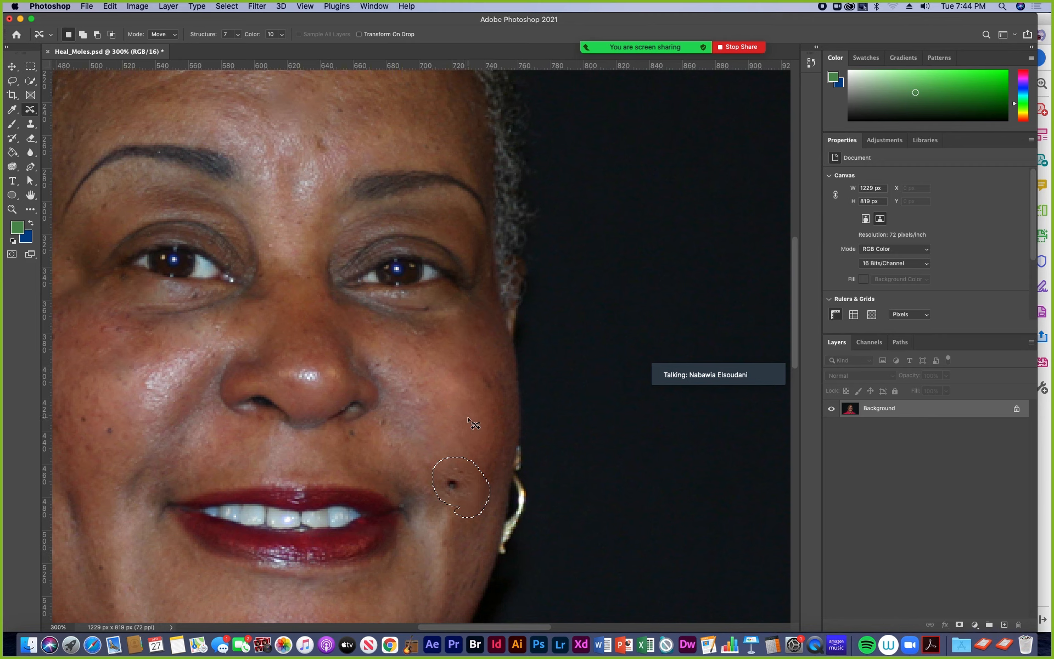
pyautogui.press('super+d')
pyautogui.click(298, 335)
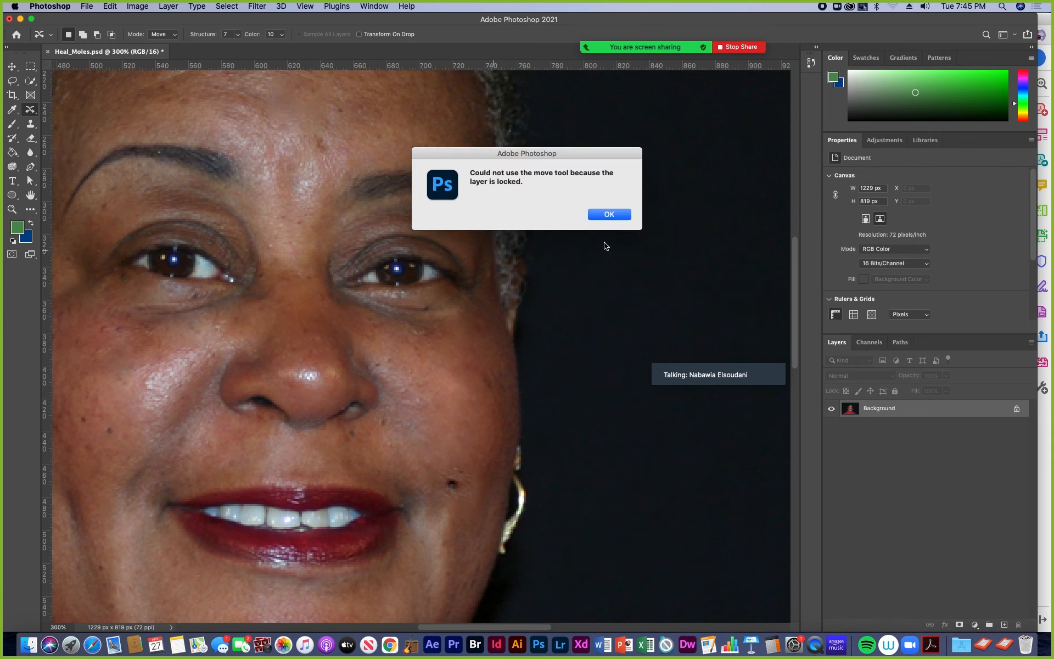
pyautogui.click(609, 215)
# - Restore the forehead mole and the original skin on the cheek beside the mouth with the History Brush Tool
pyautogui.moveTo(442, 379); pyautogui.dragTo(473, 480)
pyautogui.moveTo(341, 268); pyautogui.dragTo(342, 397)
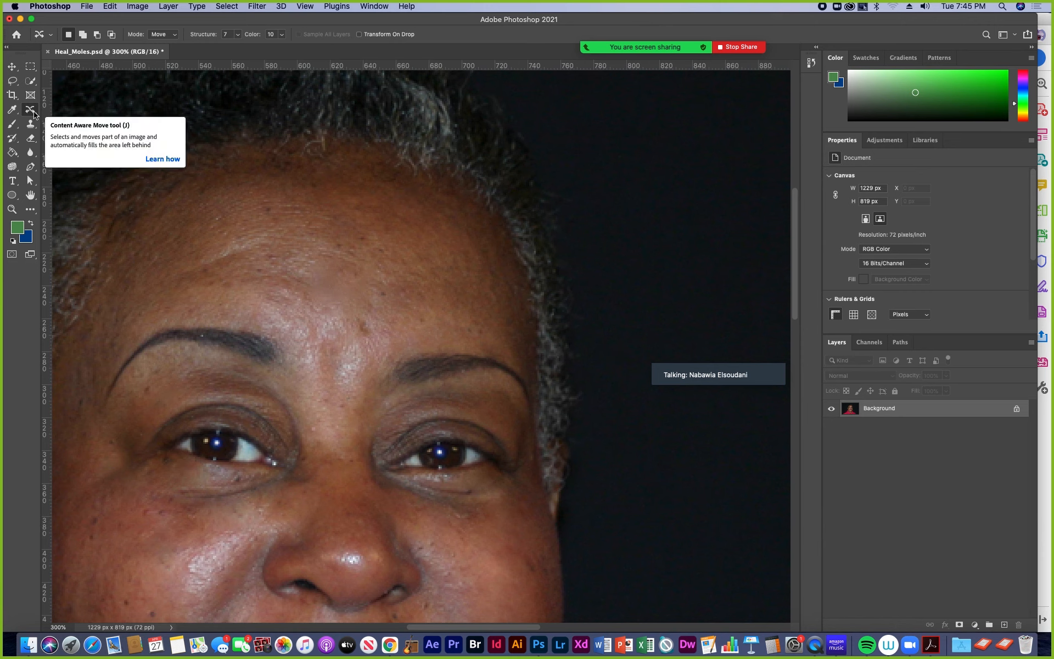
pyautogui.click(9, 141)
pyautogui.moveTo(311, 299); pyautogui.dragTo(344, 262)
pyautogui.scroll(-10, 388, 375)
pyautogui.hscroll(5, 388, 375)
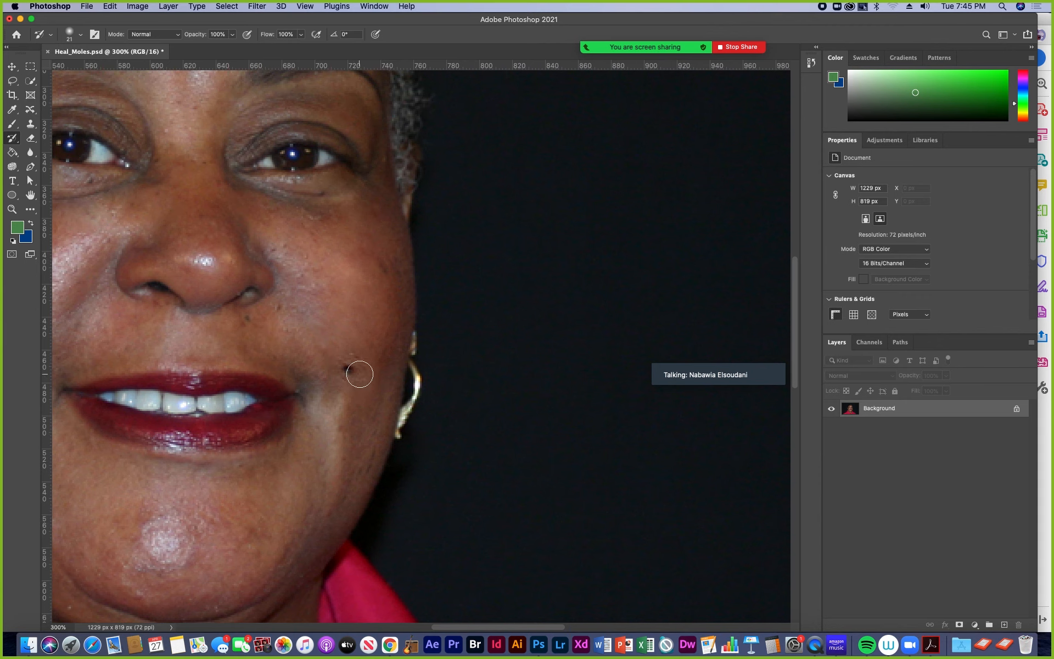
pyautogui.scroll(5, 348, 336)
pyautogui.hscroll(-3, 348, 336)
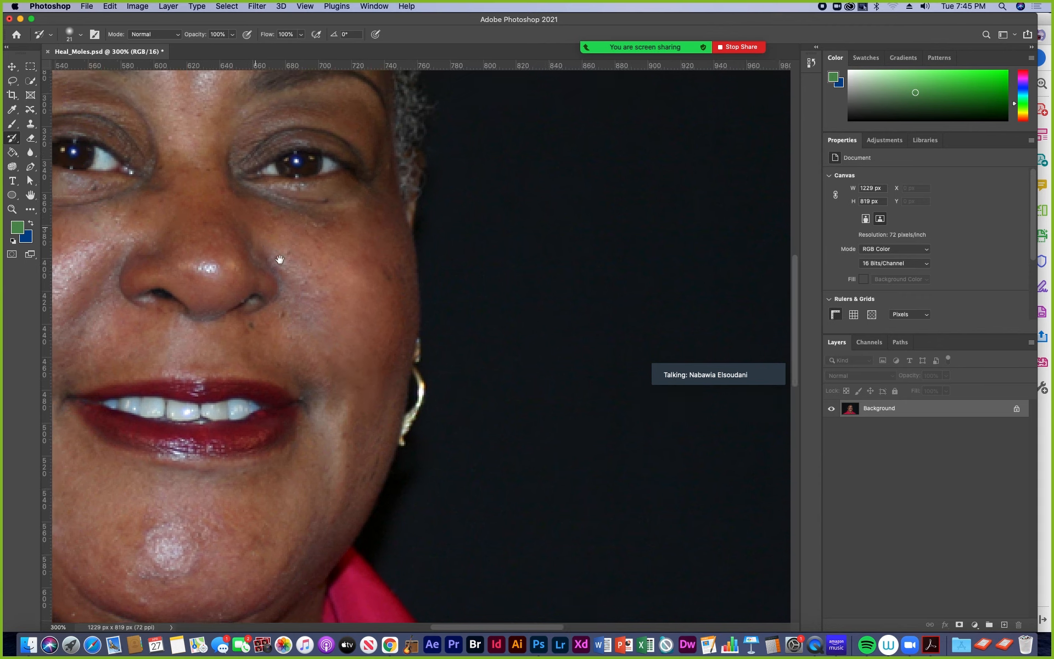
# - Set the Content-Aware Move Tool's Structure to 3 and Color to 0
pyautogui.click(30, 109)
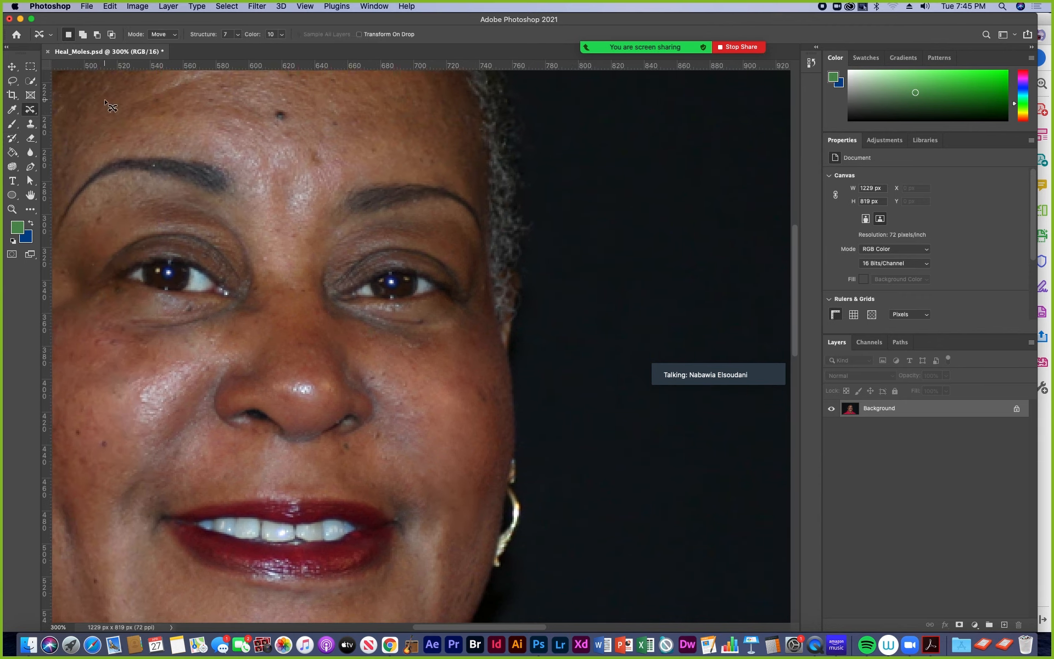
pyautogui.click(239, 36)
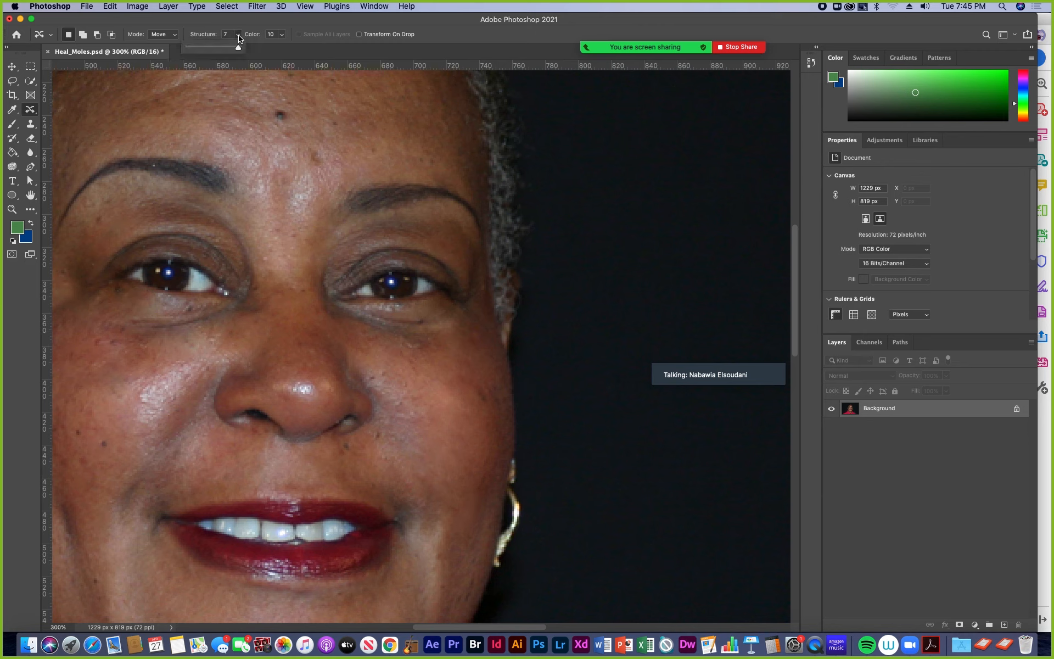
pyautogui.click(282, 35)
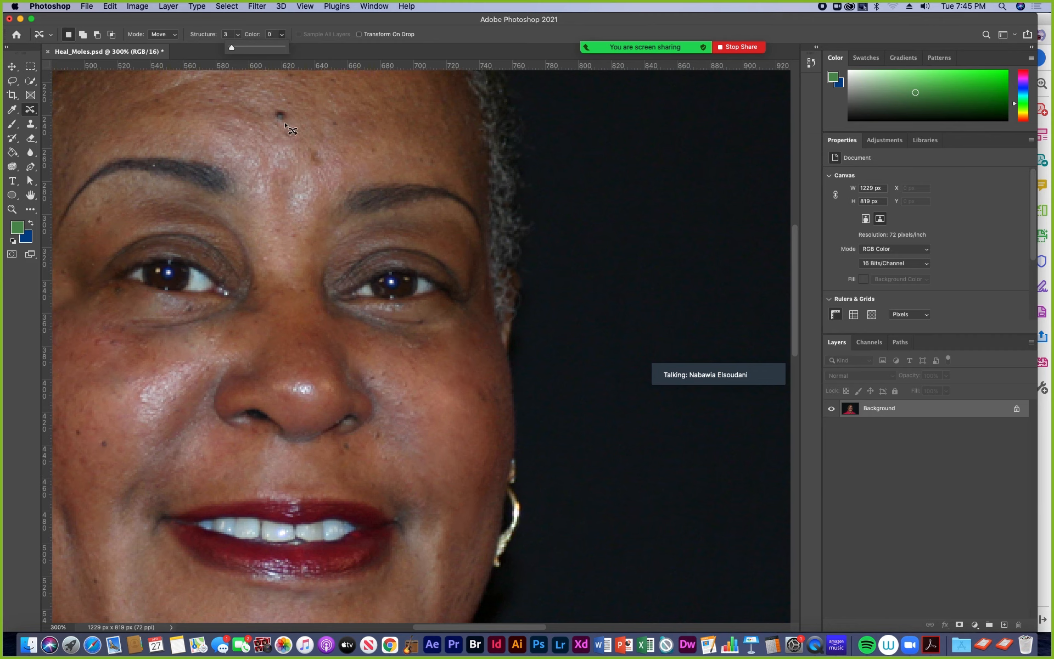
pyautogui.click(310, 29)
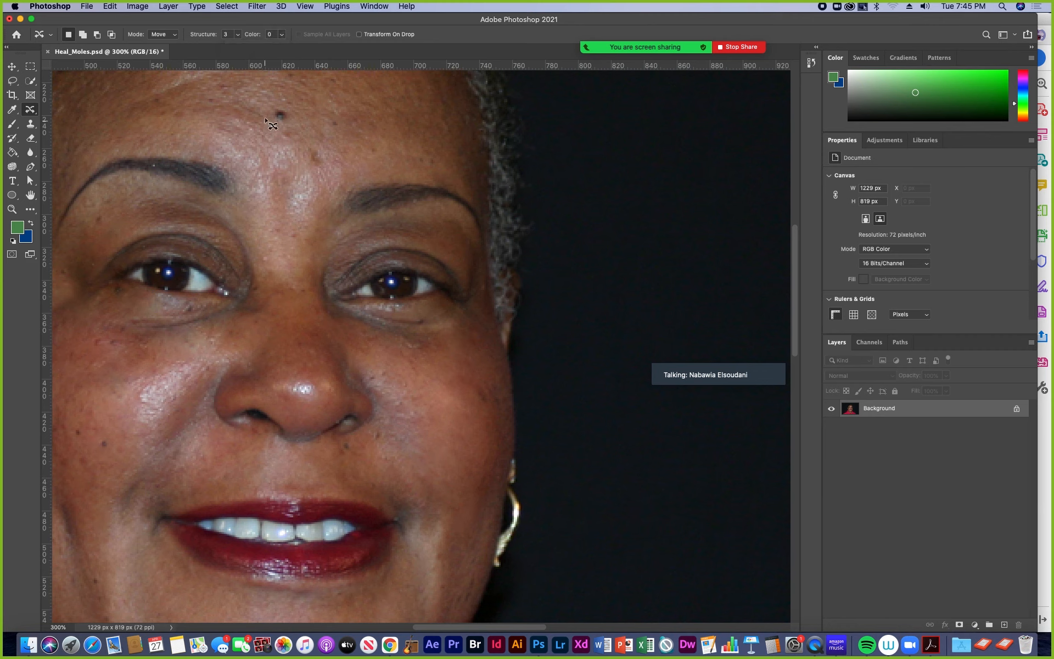
# - Patch the forehead mole with clean neighbouring skin using the Patch Tool, and deselect
pyautogui.click(31, 113)
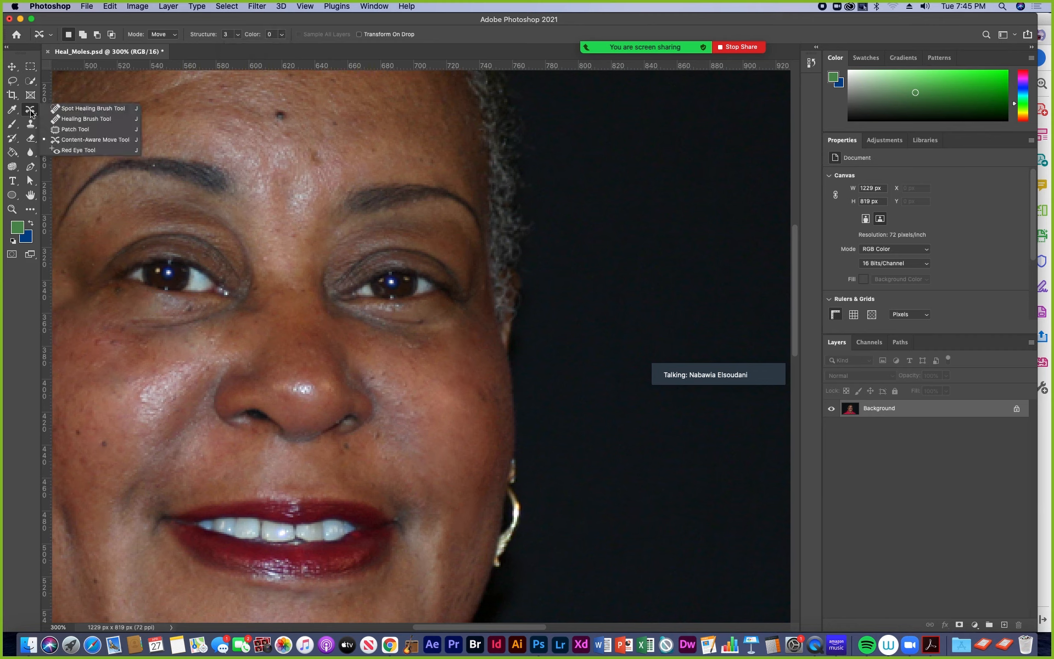
pyautogui.click(72, 131)
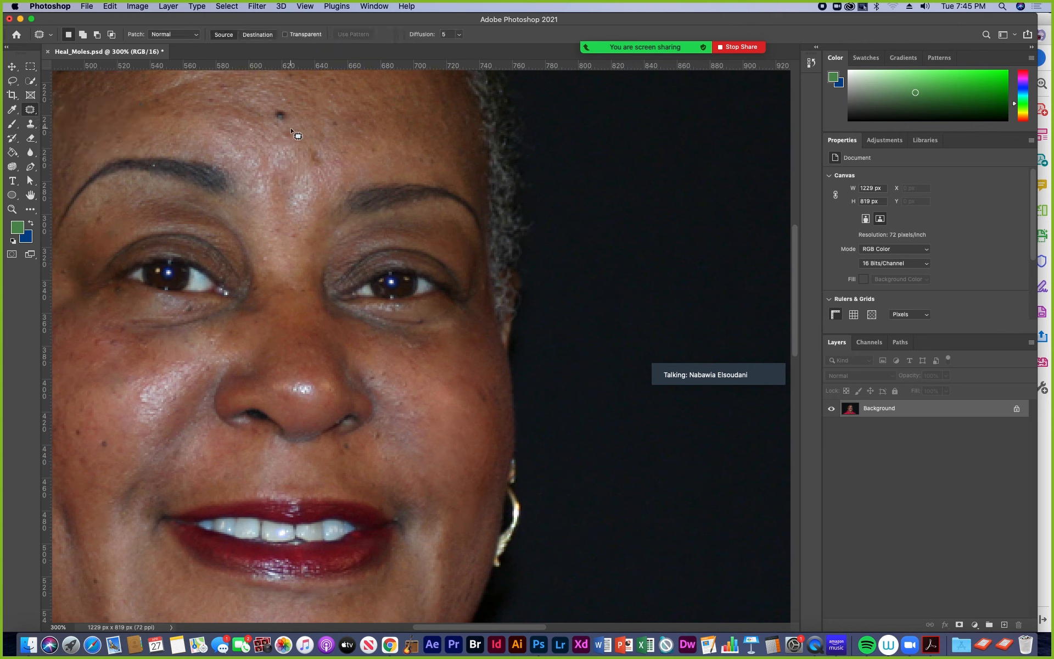
pyautogui.moveTo(291, 135)
pyautogui.mouseDown()
pyautogui.moveTo(297, 89)
pyautogui.moveTo(301, 133)
pyautogui.moveTo(285, 130)
pyautogui.moveTo(323, 121)
pyautogui.moveTo(370, 135)
pyautogui.moveTo(393, 142)
pyautogui.mouseUp()
pyautogui.press('super+d')
# - Try to patch the cheek mole with other facial skin, and undo the patch
pyautogui.press('space')
pyautogui.moveTo(265, 139); pyautogui.dragTo(300, 200)
pyautogui.moveTo(233, 241); pyautogui.dragTo(340, 141)
pyautogui.moveTo(267, 295); pyautogui.dragTo(257, 217)
pyautogui.moveTo(266, 343)
pyautogui.mouseDown()
pyautogui.moveTo(216, 326)
pyautogui.moveTo(258, 322)
pyautogui.moveTo(264, 357)
pyautogui.moveTo(289, 312)
pyautogui.moveTo(274, 285)
pyautogui.moveTo(310, 297)
pyautogui.mouseUp()
pyautogui.hotkey('ctrl', 'd')
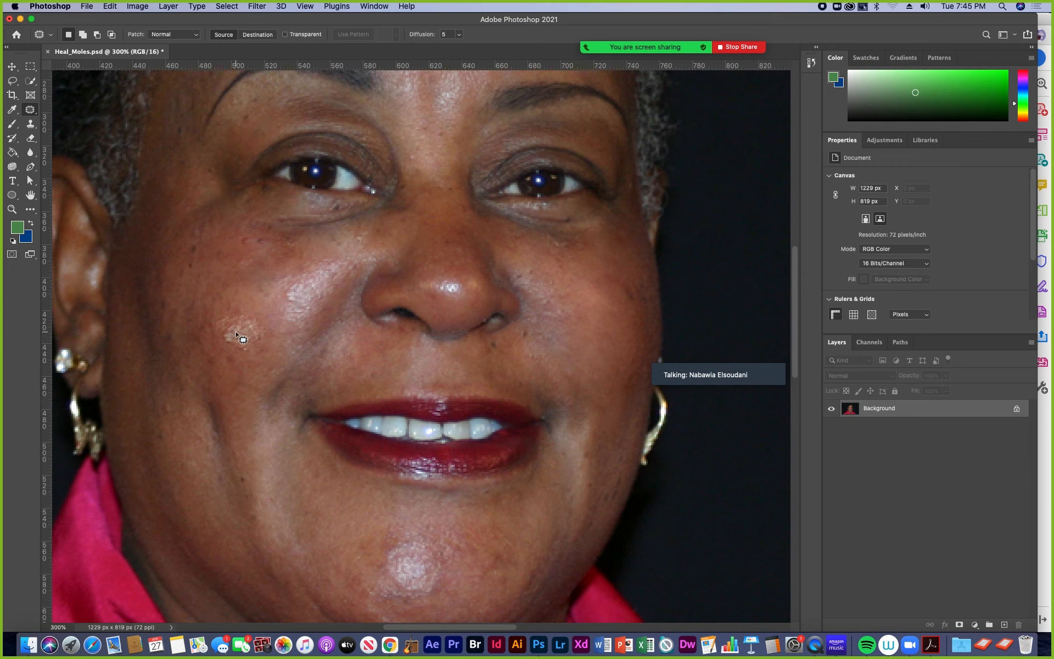
pyautogui.press('super+z')
pyautogui.press('super+z')
# - Patch the selected cheek mole with the skin just above it and deselect
pyautogui.moveTo(251, 341); pyautogui.dragTo(246, 276)
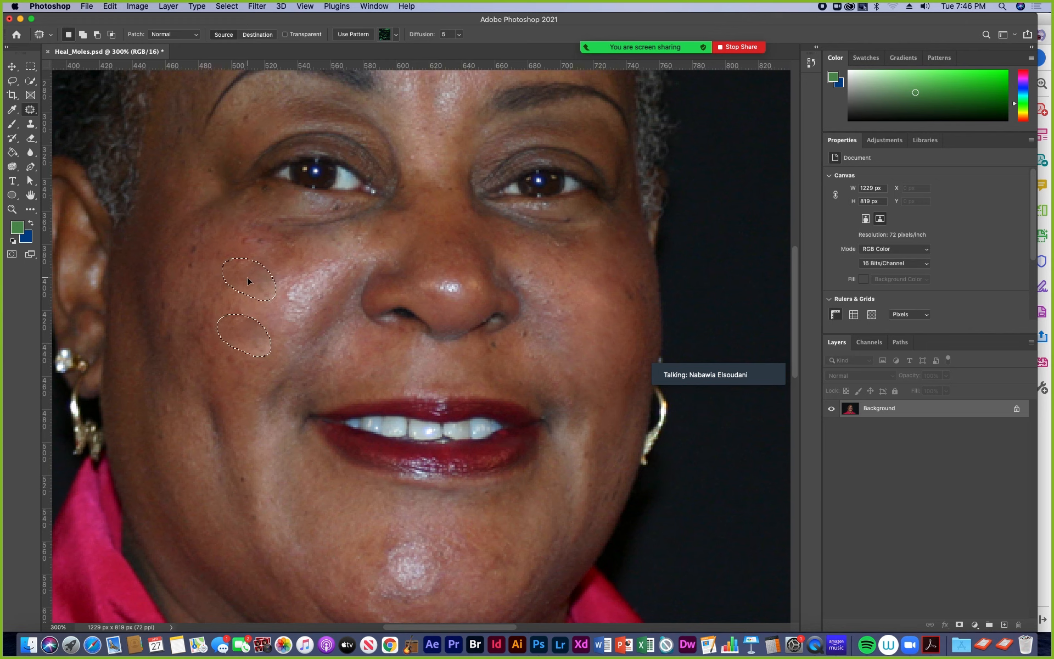
pyautogui.press('super+d')
pyautogui.scroll(5, 271, 341)
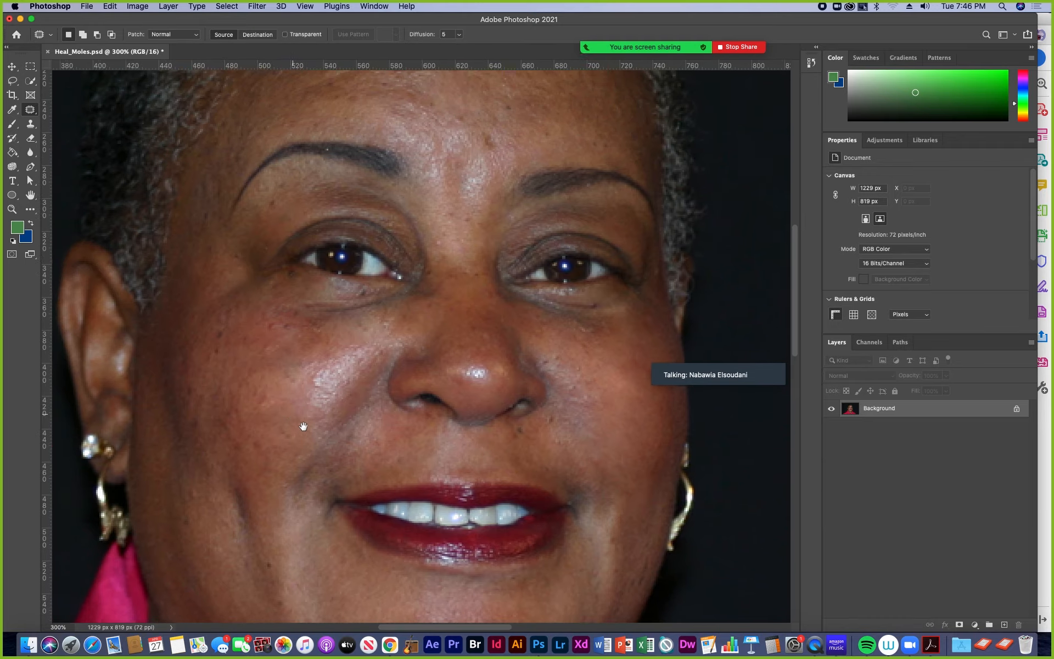
# - Heal the red spots and freckles on the cheek below the eye using the Spot Healing Brush Tool with Content-Aware
pyautogui.rightClick(29, 114)
pyautogui.click(62, 113)
pyautogui.moveTo(225, 412)
pyautogui.mouseDown()
pyautogui.moveTo(231, 374)
pyautogui.moveTo(305, 383)
pyautogui.mouseUp()
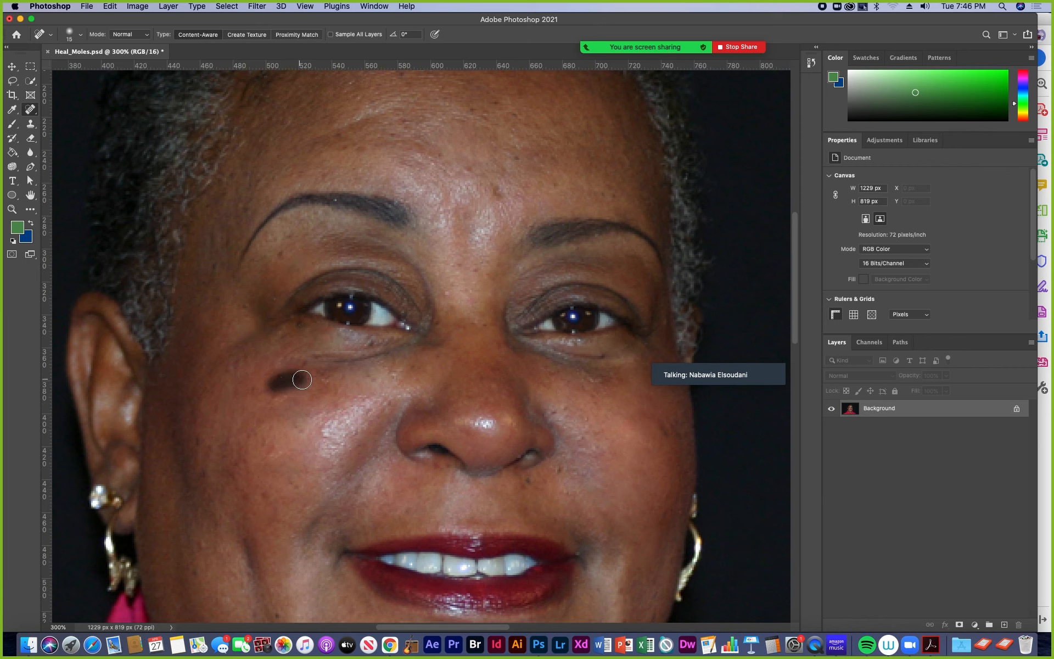
pyautogui.moveTo(359, 349); pyautogui.dragTo(386, 335)
pyautogui.moveTo(291, 328); pyautogui.dragTo(310, 329)
pyautogui.moveTo(270, 263); pyautogui.dragTo(269, 263)
# - Heal the remaining blemishes beside the nose and above the mouth, and check the whole portrait
pyautogui.moveTo(439, 258); pyautogui.dragTo(486, 270)
pyautogui.moveTo(439, 334); pyautogui.dragTo(458, 303)
pyautogui.moveTo(474, 351); pyautogui.dragTo(488, 313)
pyautogui.moveTo(542, 418)
pyautogui.mouseDown()
pyautogui.moveTo(477, 381)
pyautogui.moveTo(451, 301)
pyautogui.moveTo(415, 304)
pyautogui.moveTo(436, 295)
pyautogui.mouseUp()
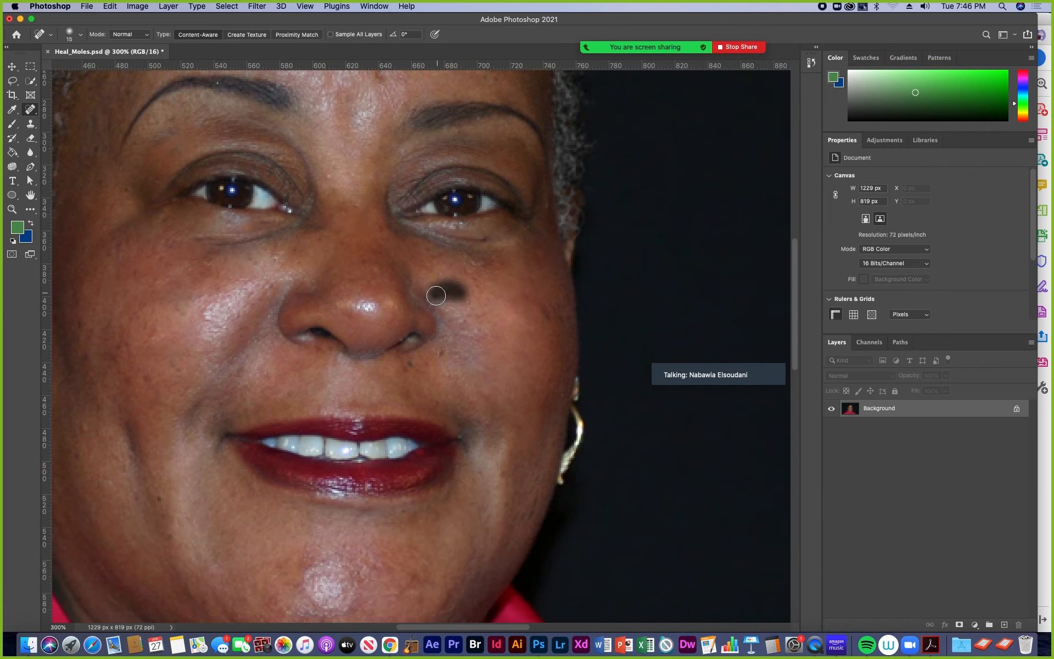
pyautogui.moveTo(431, 369)
pyautogui.mouseDown()
pyautogui.moveTo(457, 335)
pyautogui.moveTo(407, 375)
pyautogui.moveTo(431, 380)
pyautogui.moveTo(455, 331)
pyautogui.mouseUp()
pyautogui.click(408, 374)
pyautogui.press('super+minus')
pyautogui.press('super+minus')
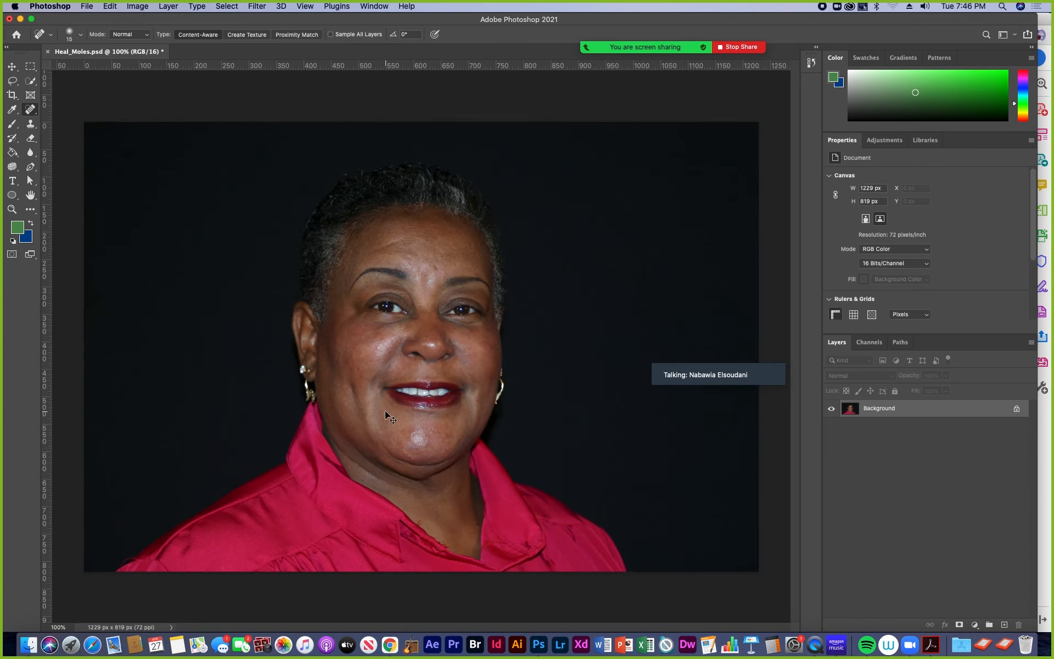
pyautogui.press('super+equal')
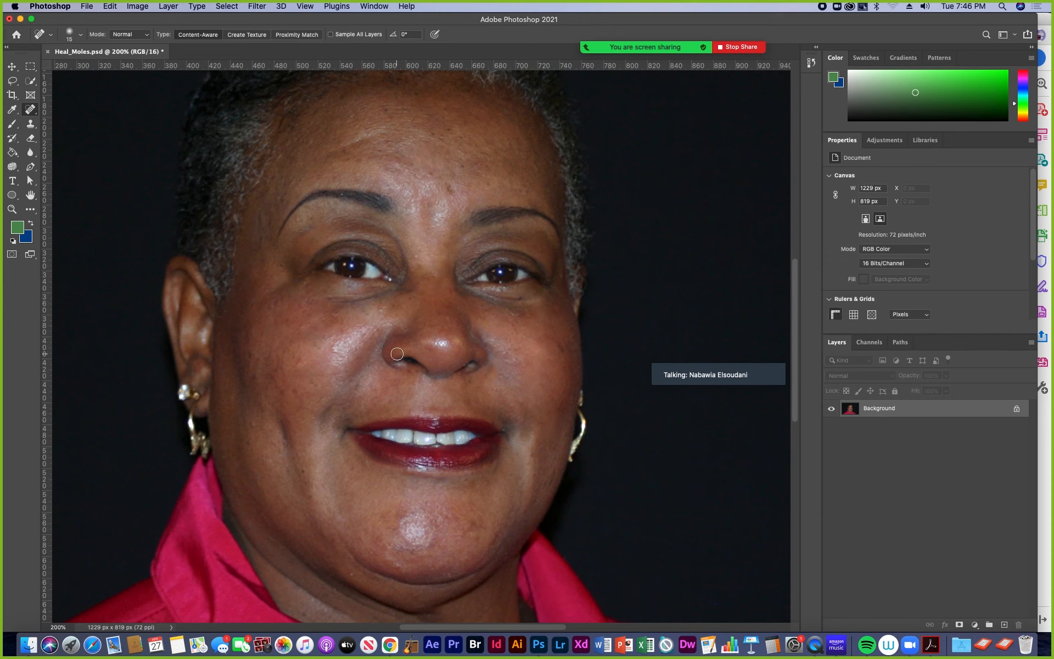